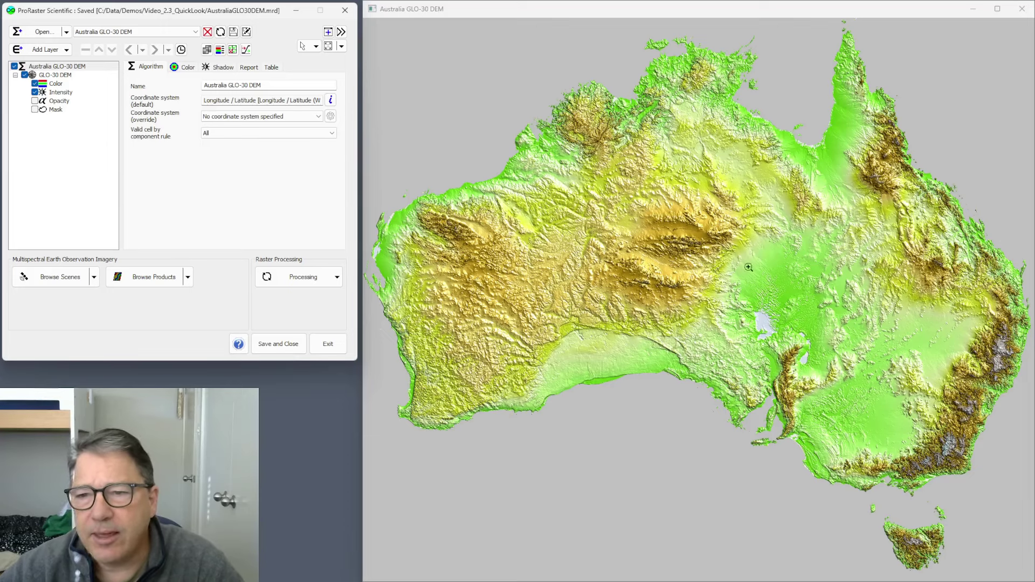
Step: Examine the navigation and measurement tools offered for the Australia elevation map
right_click(699, 258)
key(Escape)
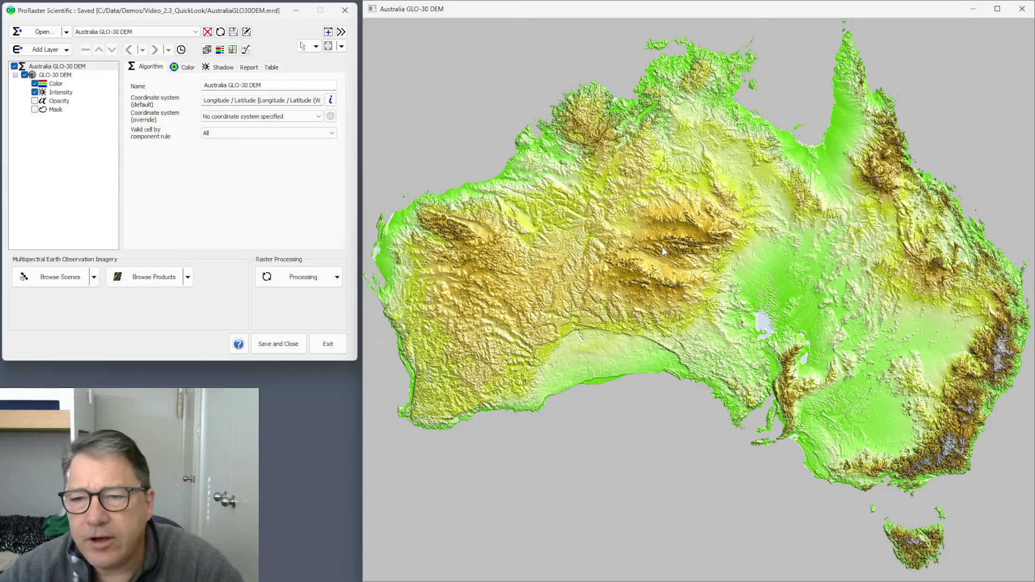
right_click(697, 251)
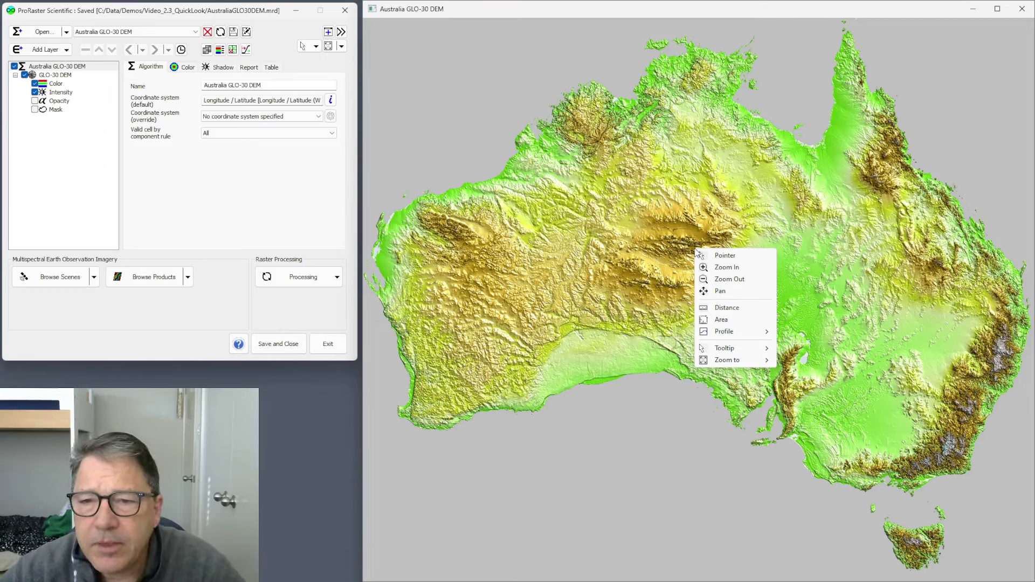
Step: Examine the commands offered for the GLO-30 DEM layer and for the Australia GLO-30 DEM algorithm in the layer tree
click(60, 75)
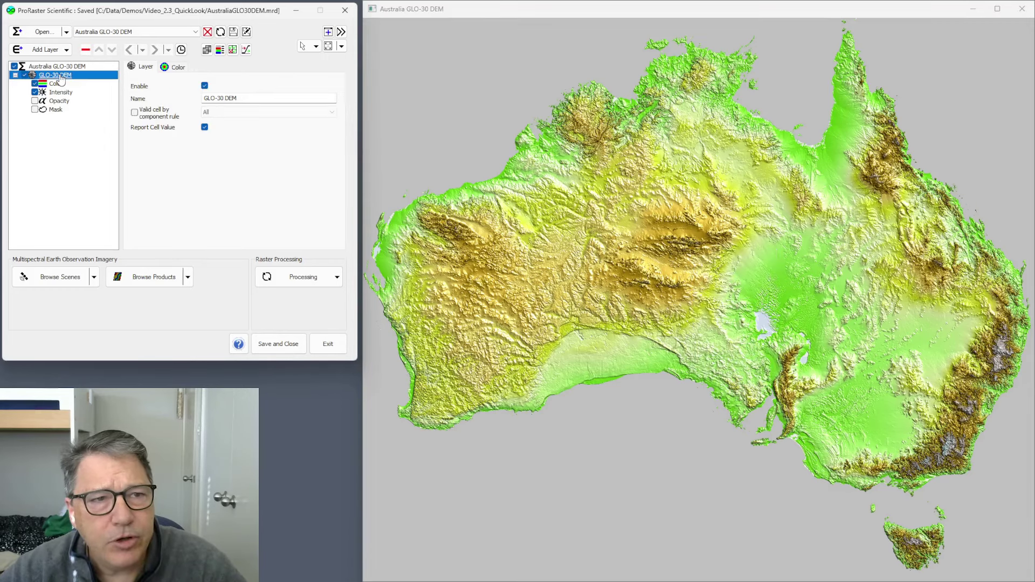
right_click(58, 77)
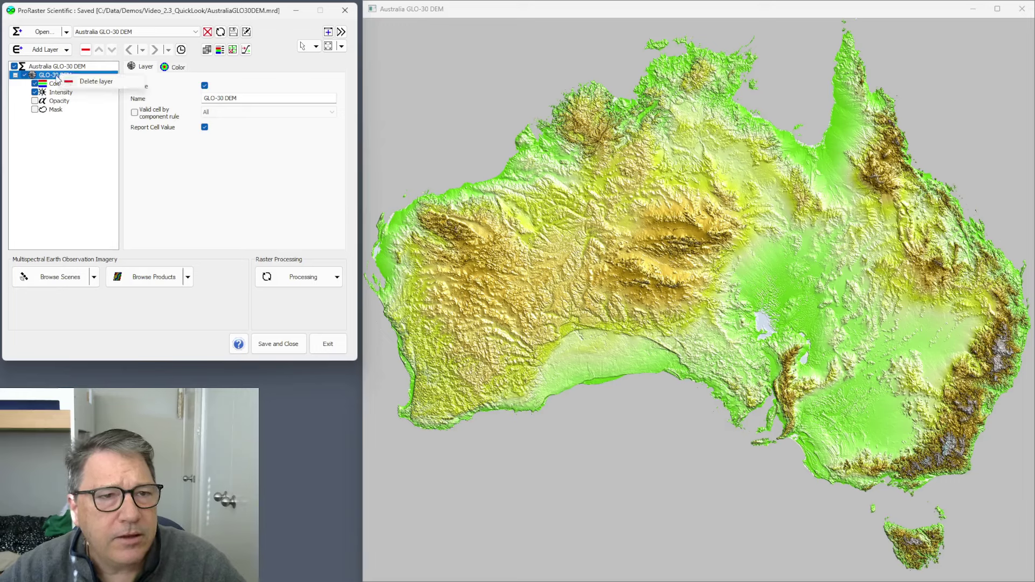
click(56, 67)
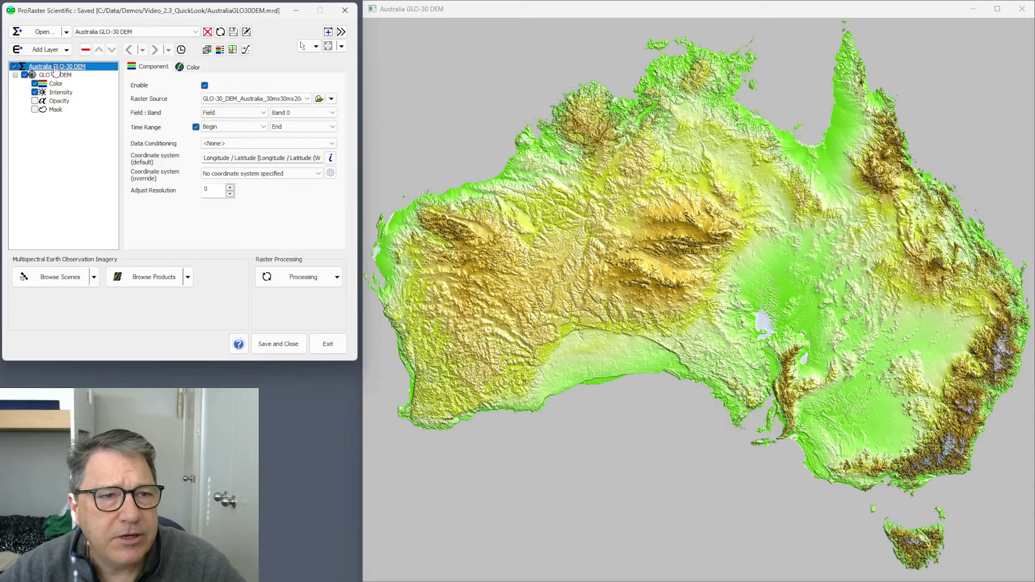
right_click(56, 67)
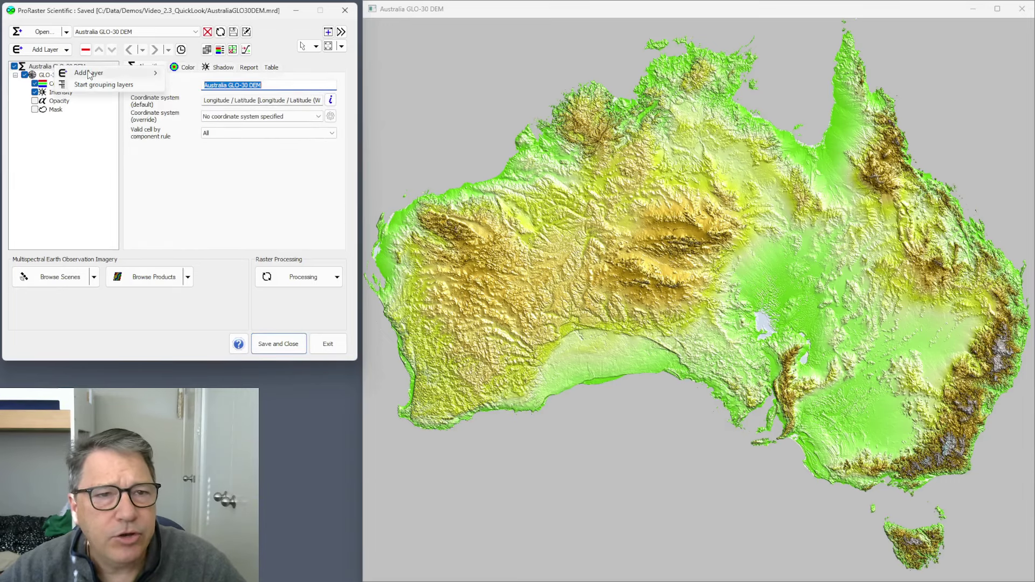
mouse_move(86, 78)
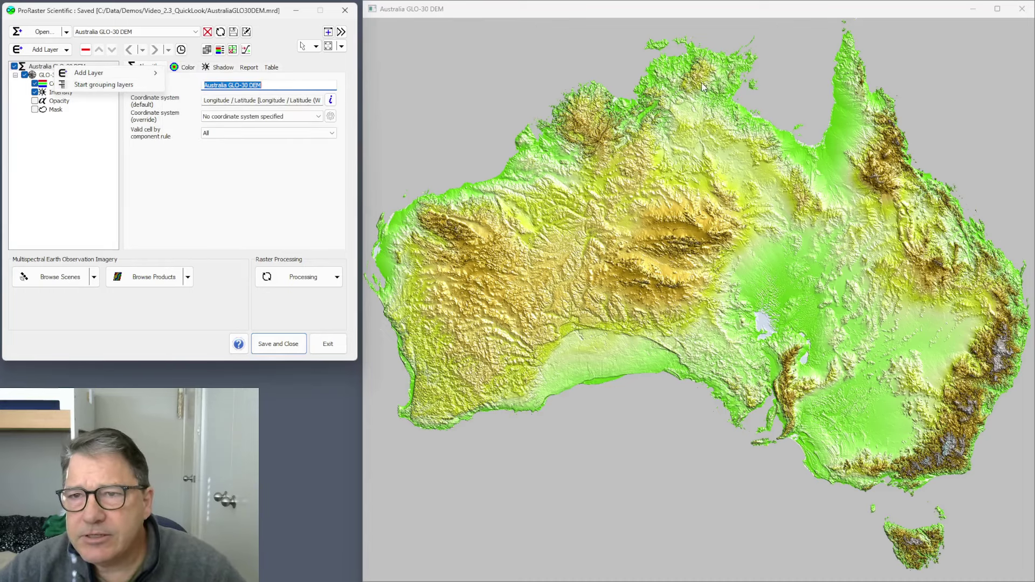
click(689, 11)
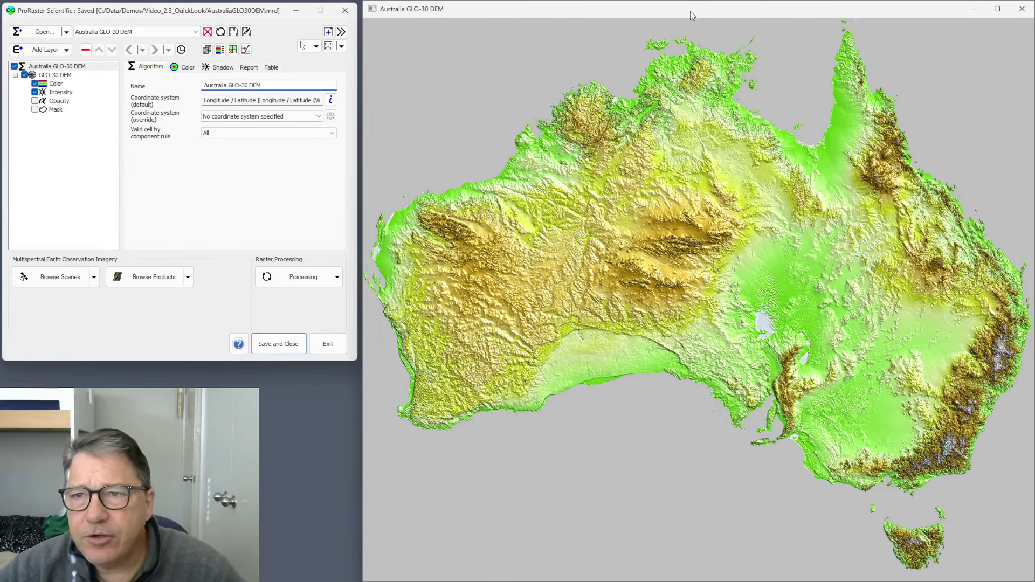
Step: Review the map's Zoom to and Tooltip options
right_click(706, 270)
mouse_move(746, 371)
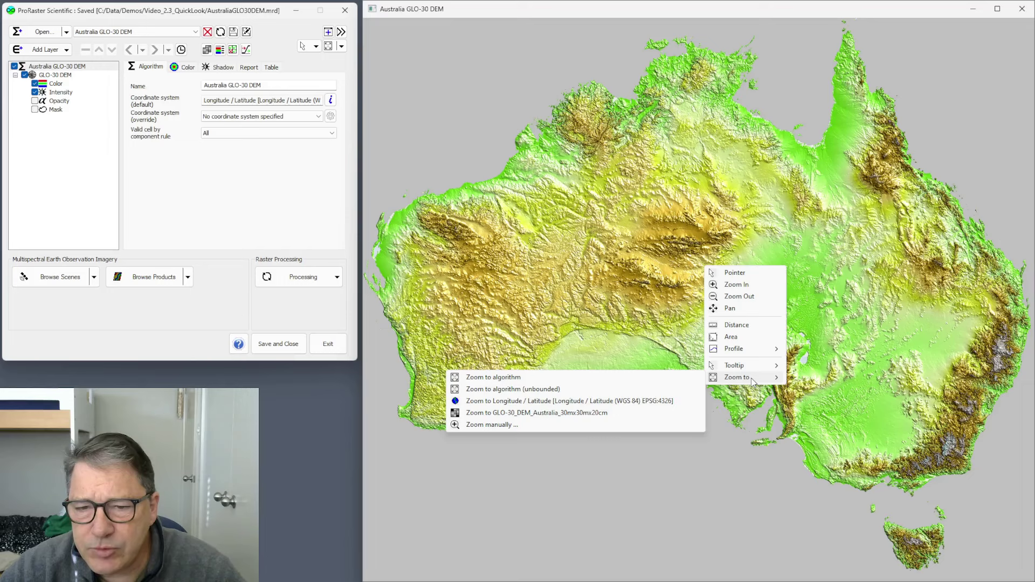
click(316, 47)
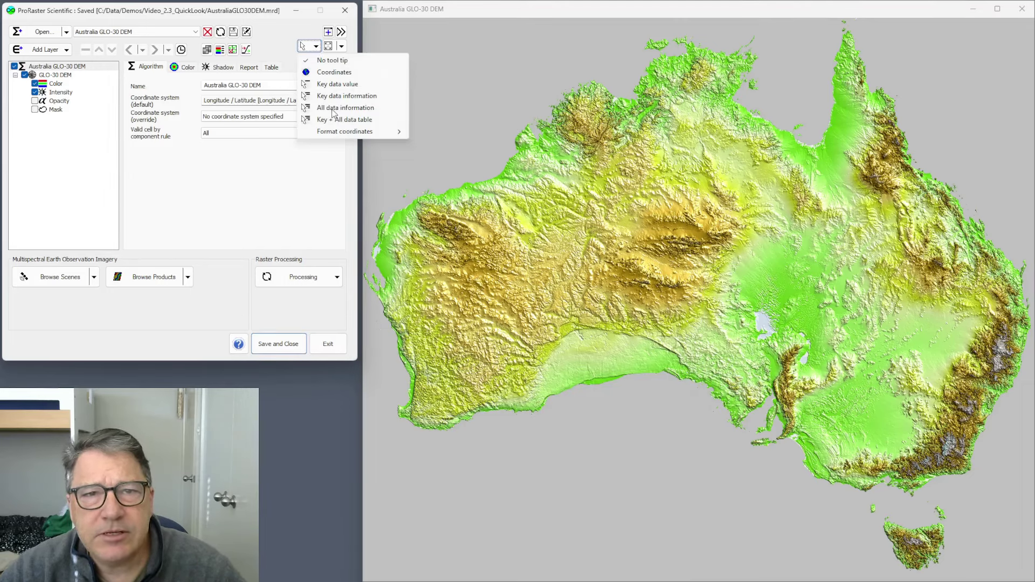
click(342, 46)
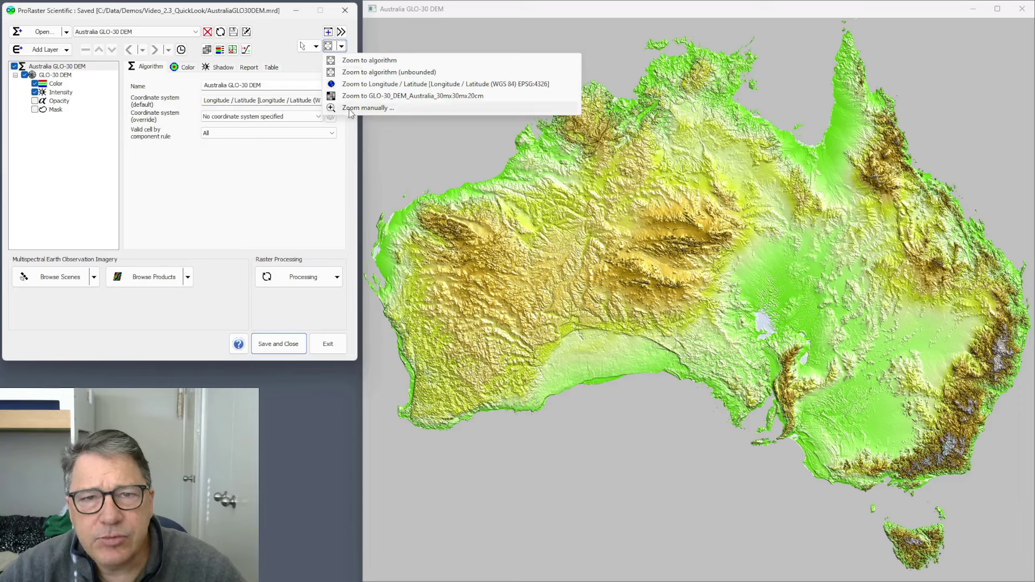
Step: Activate the Pointer tool, zoom the map in on the central Australian ranges and pan across them
right_click(676, 264)
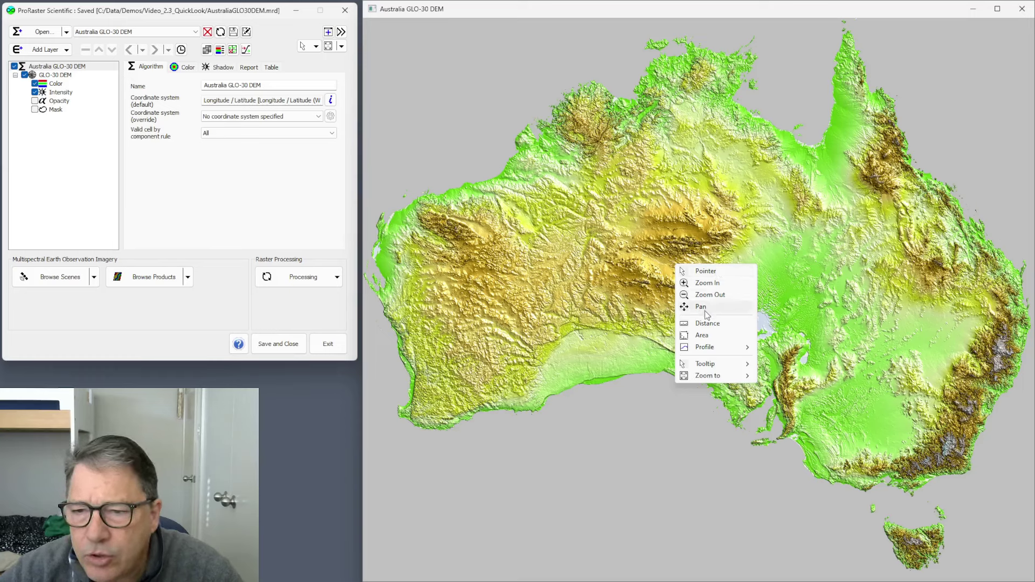
click(706, 271)
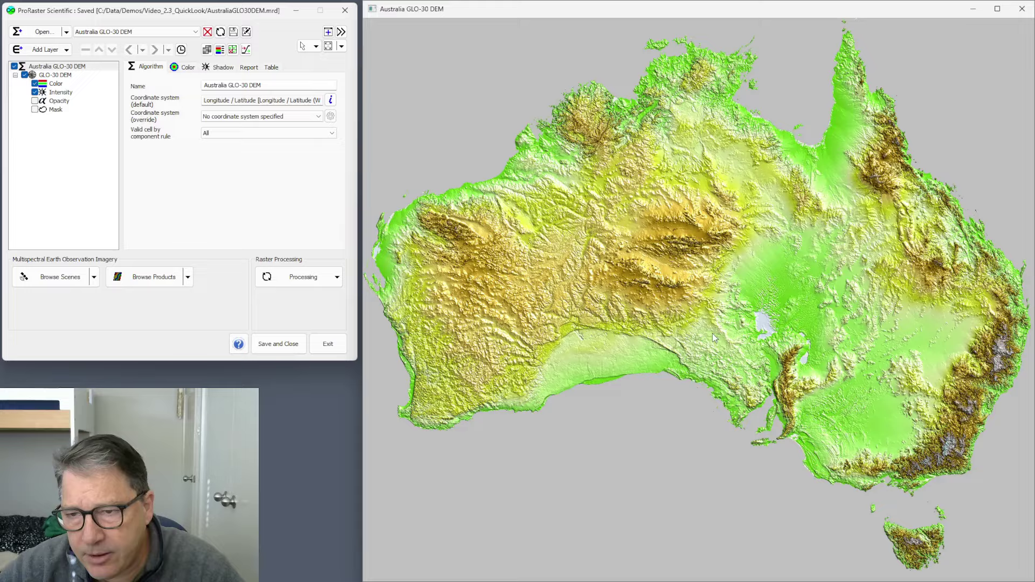
scroll(707, 273, up, 5)
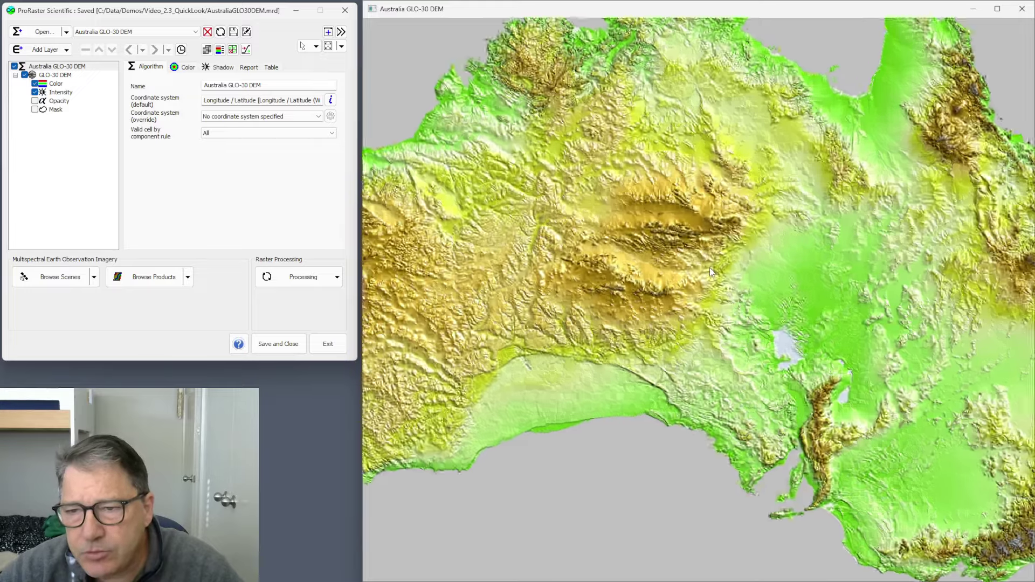
scroll(703, 268, down, 5)
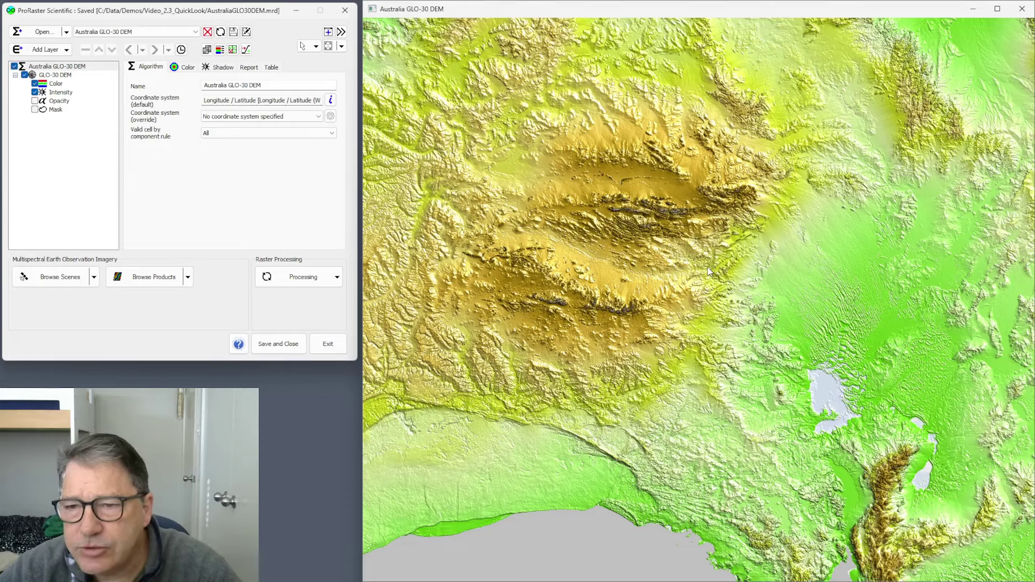
scroll(707, 267, up, 5)
scroll(706, 267, up, 3)
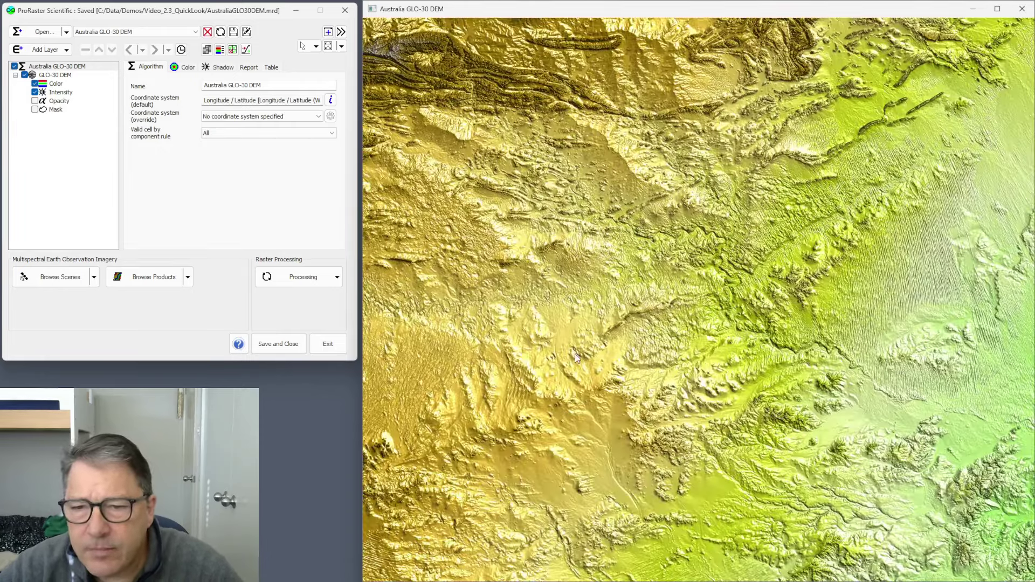
drag(575, 354, 730, 281)
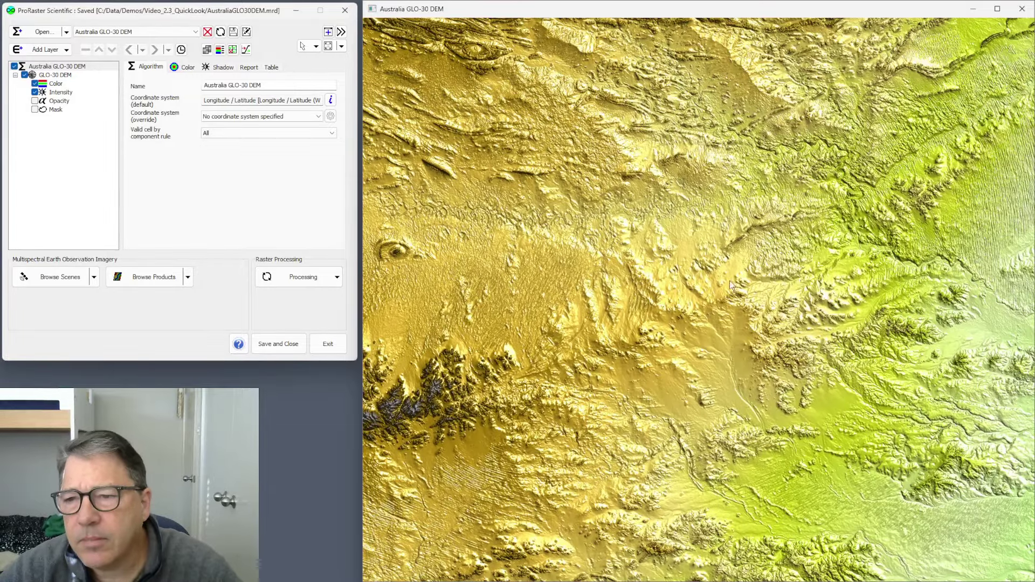
Step: Activate the Zoom In tool, zoom to a rectangle drawn over the ranges, and magnify the terrain further around one point
right_click(687, 280)
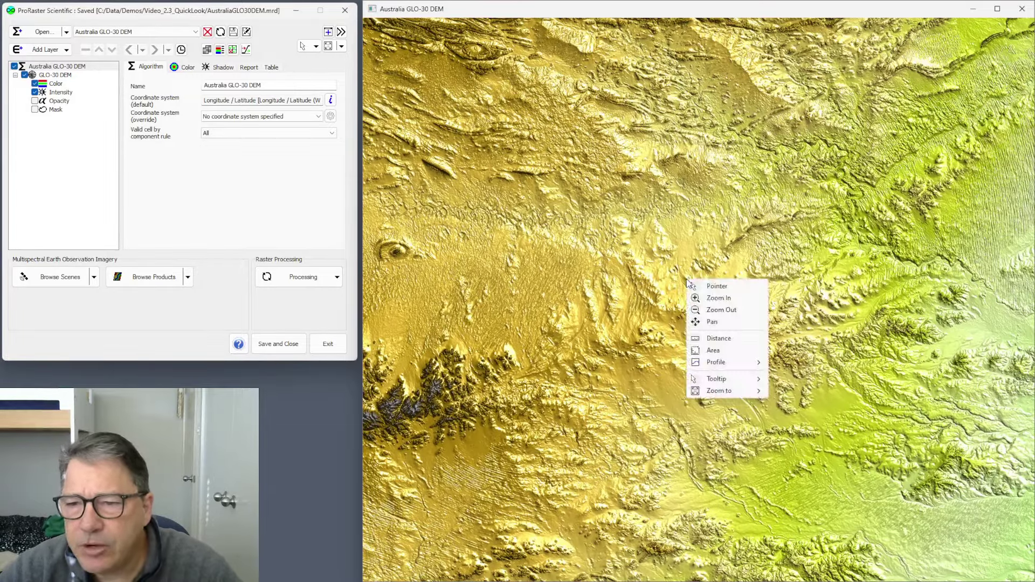
click(717, 298)
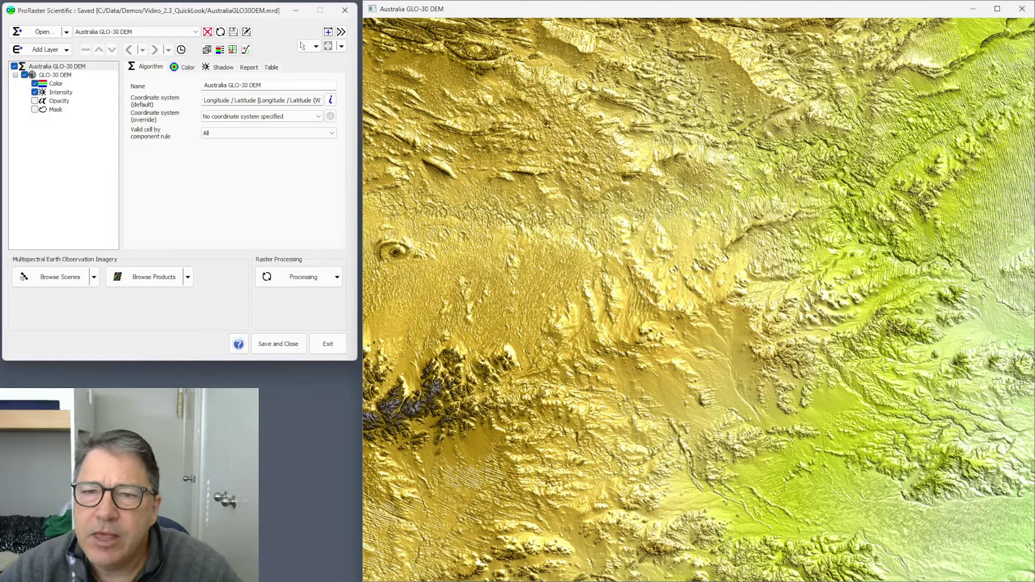
drag(522, 108, 878, 446)
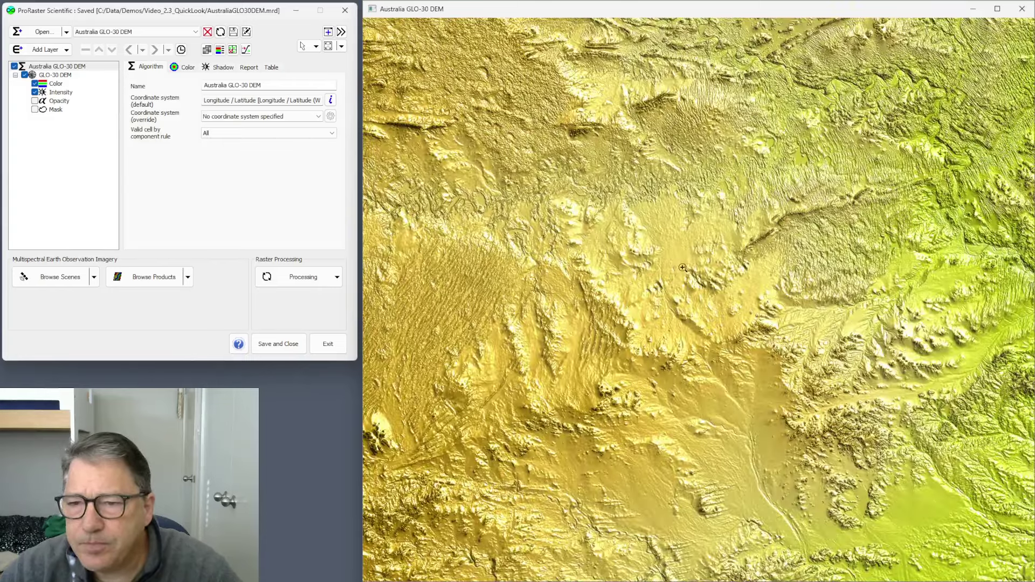
click(683, 287)
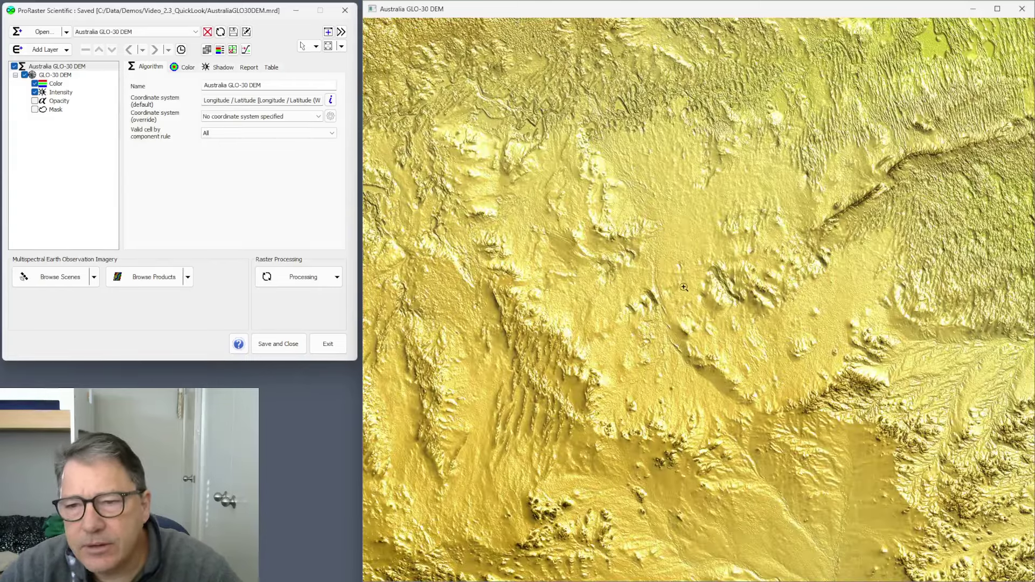
click(684, 287)
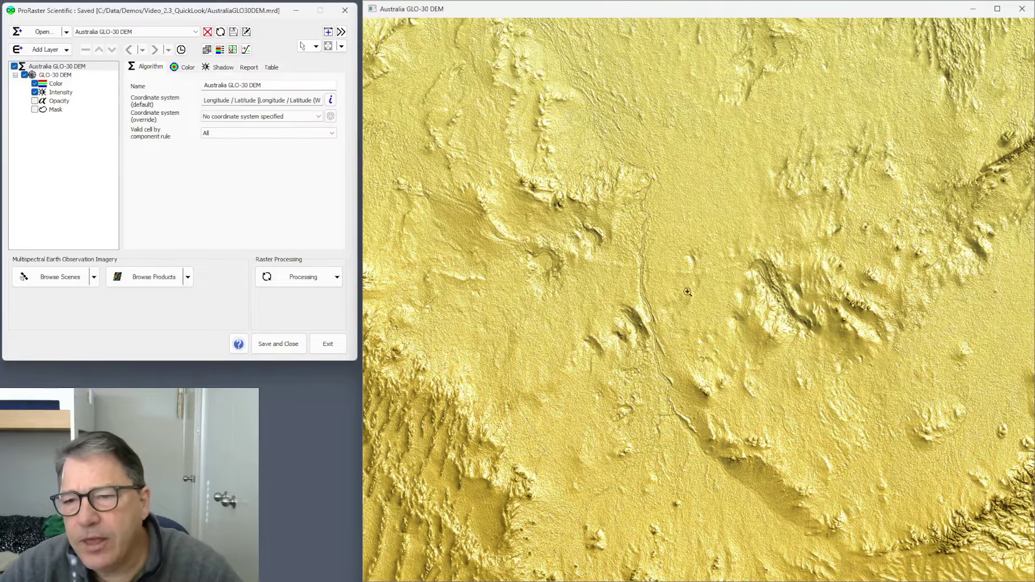
Step: Zoom back out to the central ranges and pan the map to the terrain southwest of them
scroll(688, 291, down, 5)
scroll(687, 292, up, 3)
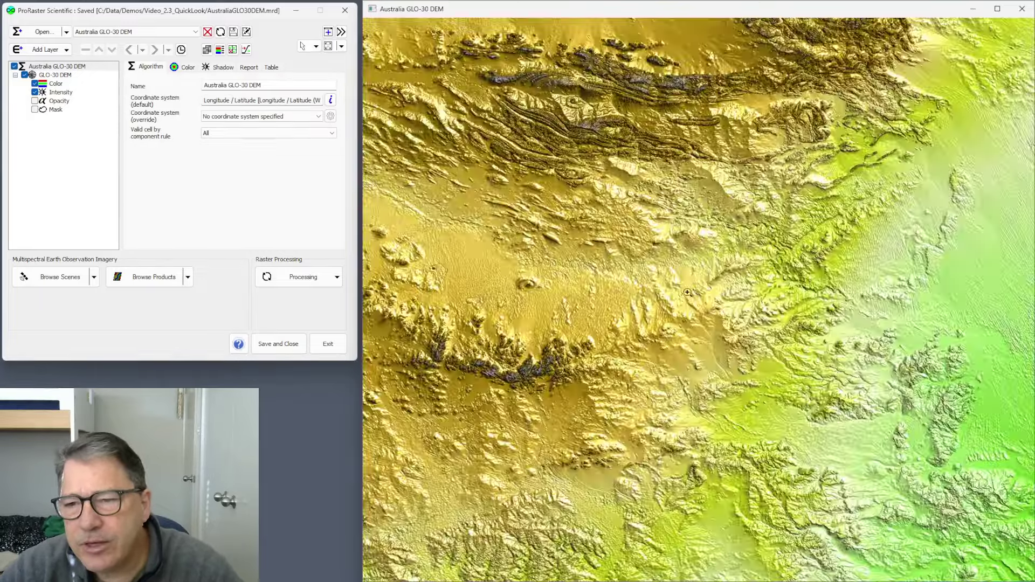
scroll(687, 292, down, 2)
scroll(687, 292, up, 4)
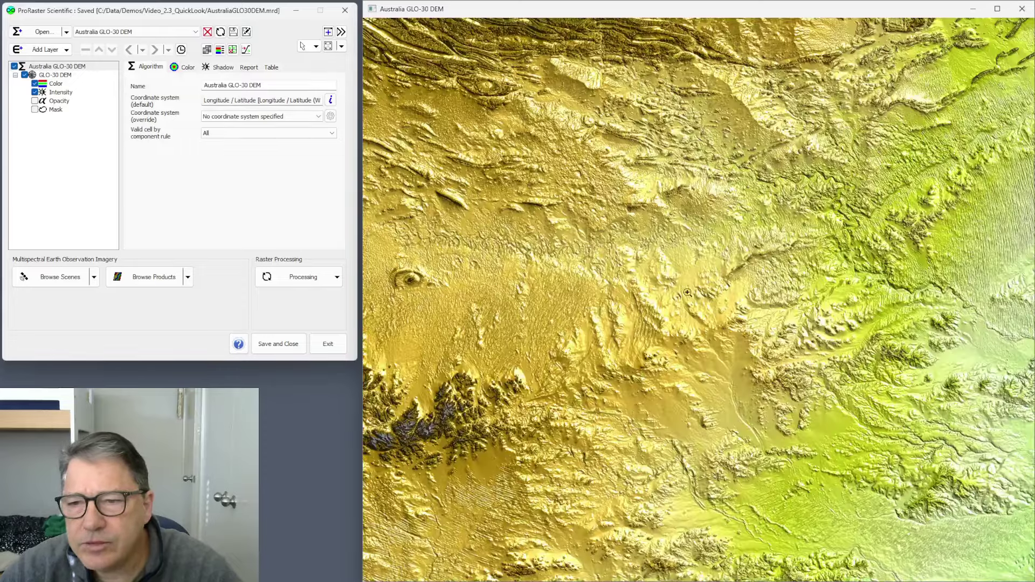
scroll(687, 292, down, 2)
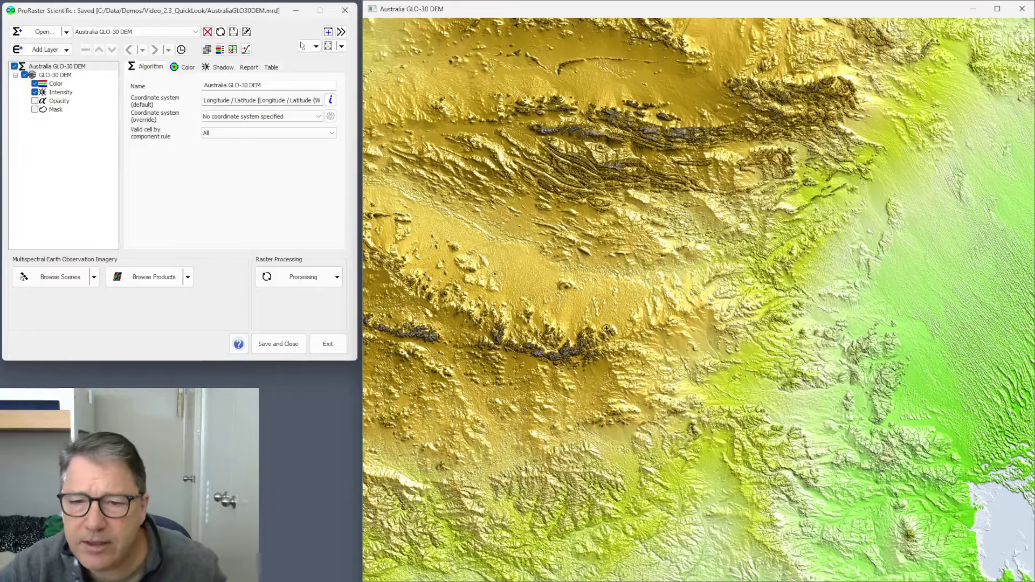
drag(606, 328, 803, 157)
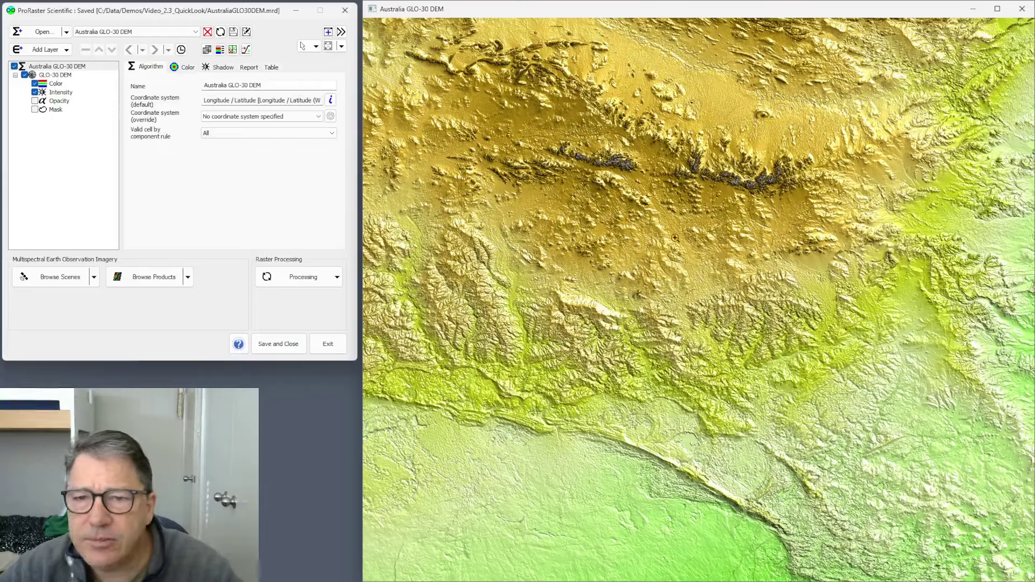
Step: Activate the Zoom Out tool, zoom out using a drawn rectangle until the southern coastline shows, and recentre the map on the ranges
right_click(676, 229)
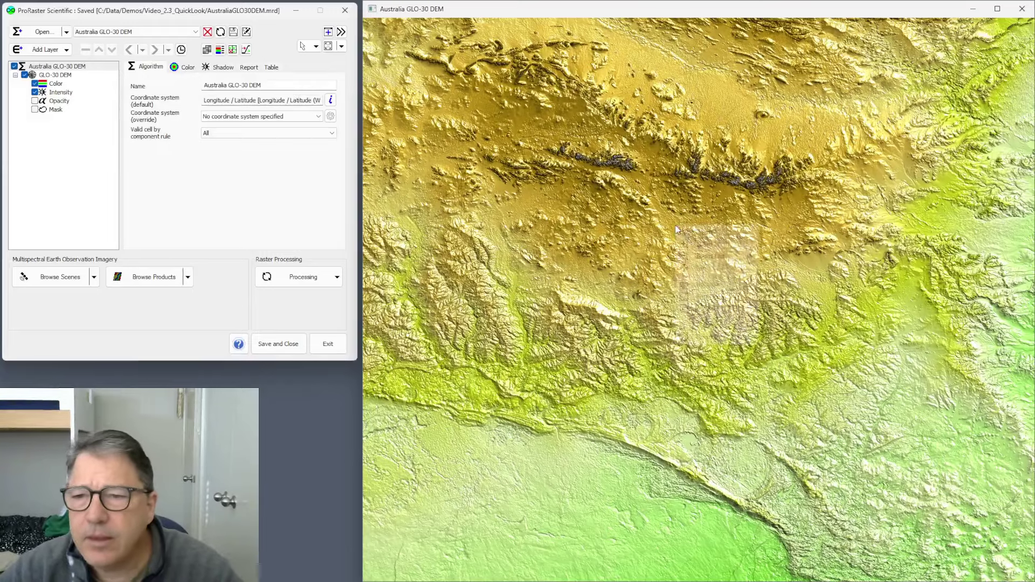
click(717, 259)
drag(533, 110, 831, 488)
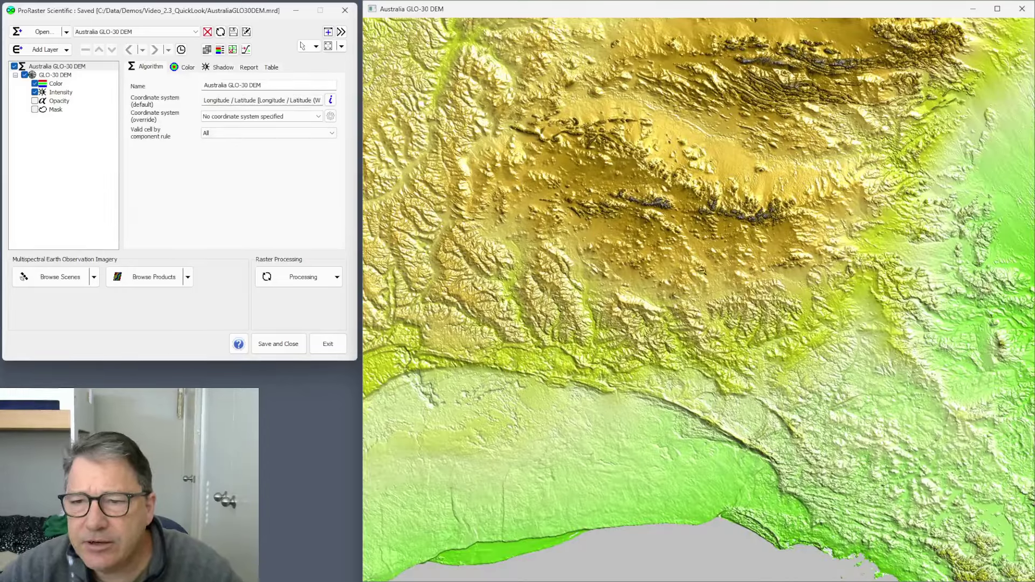
scroll(703, 271, down, 2)
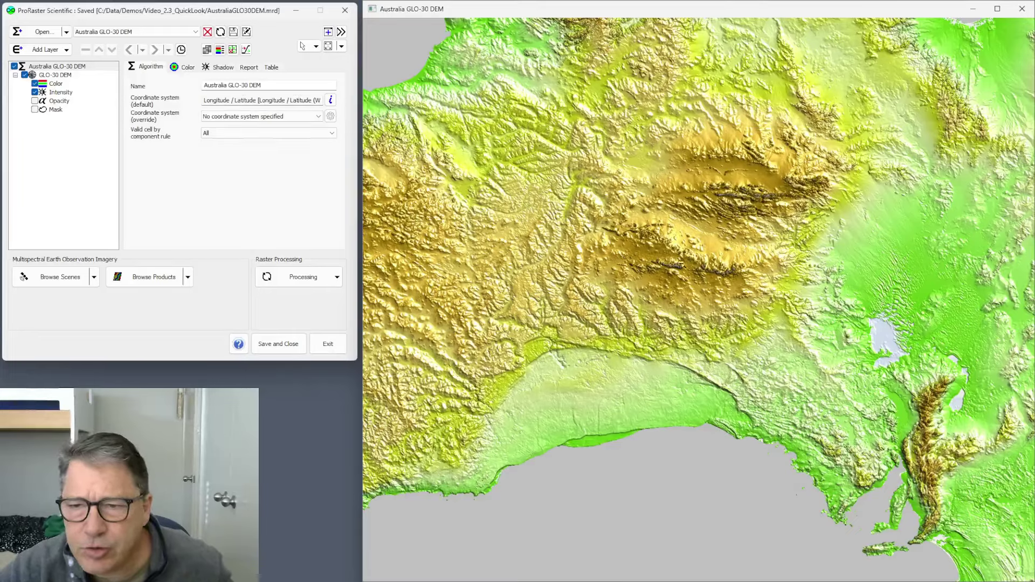
drag(677, 265, 621, 332)
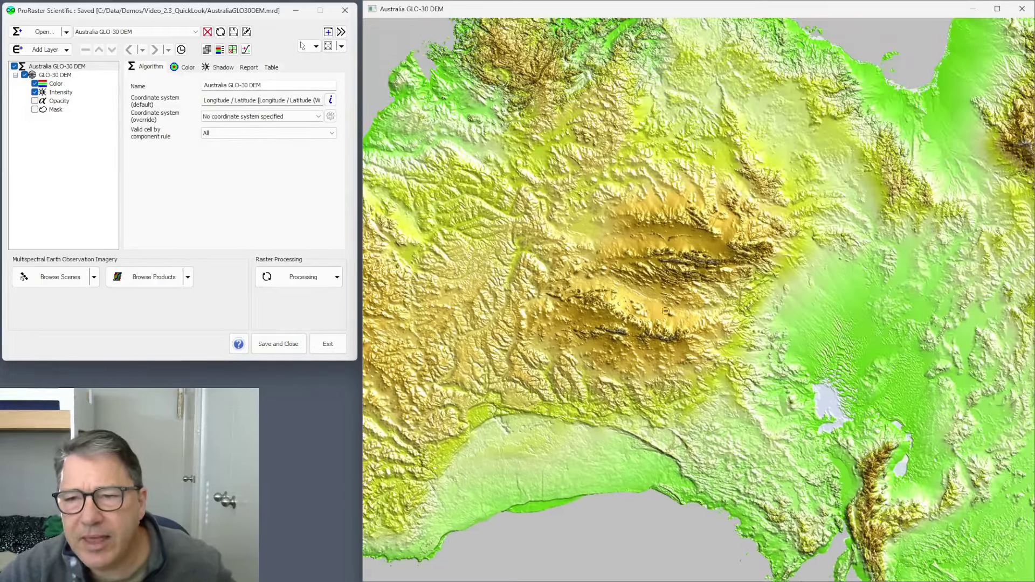
Step: Activate the Pan tool, pan the map in several directions around central Australia, and zoom in on the ranges
right_click(669, 268)
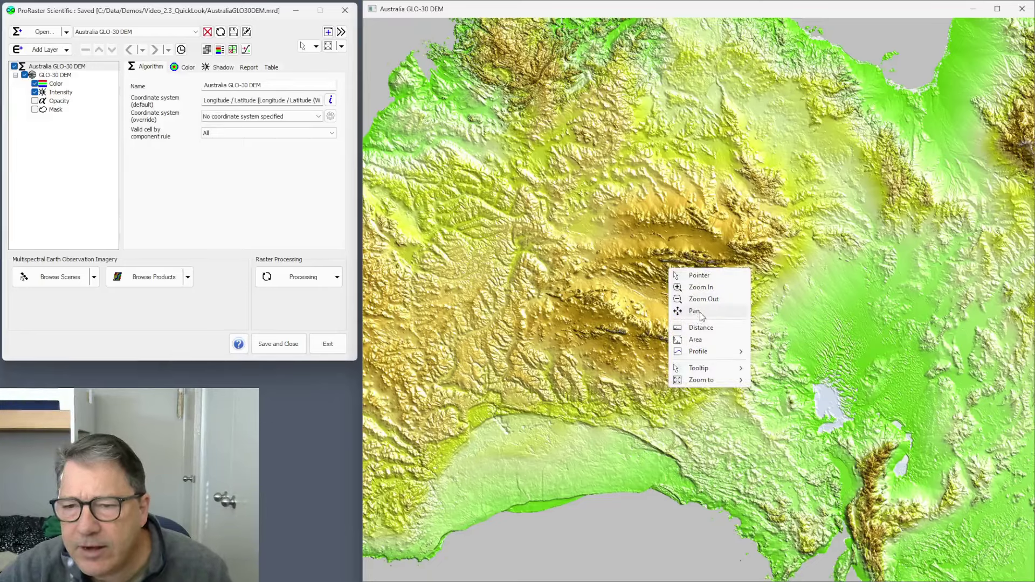
click(705, 316)
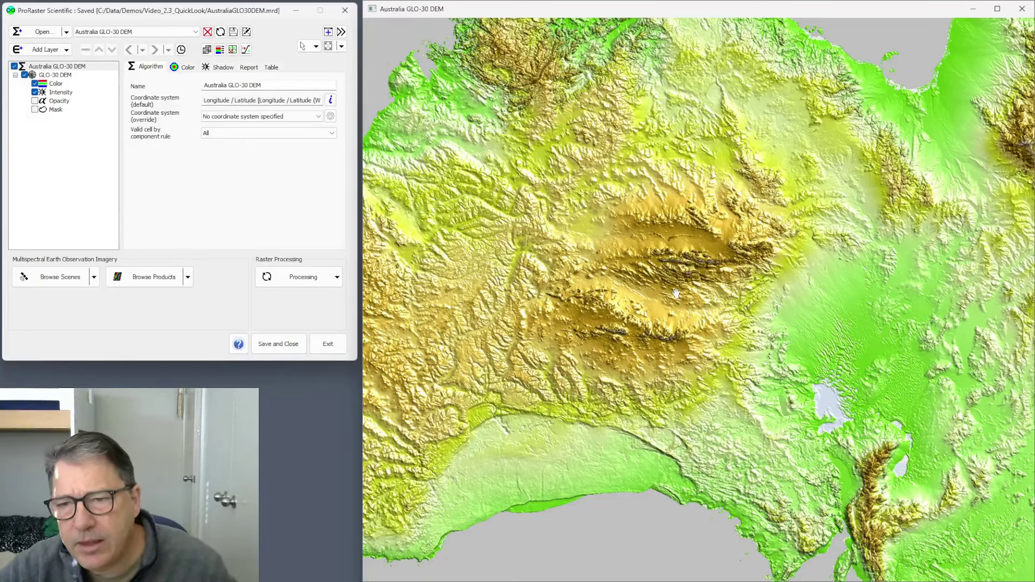
drag(671, 292, 752, 226)
drag(696, 151, 668, 260)
drag(759, 378, 710, 296)
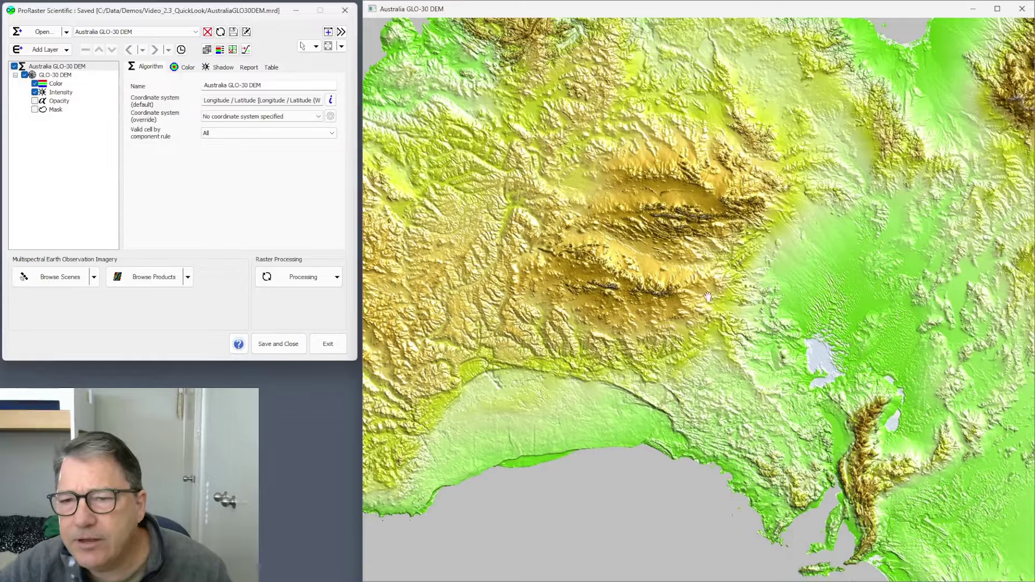
drag(607, 325, 705, 296)
drag(693, 183, 674, 299)
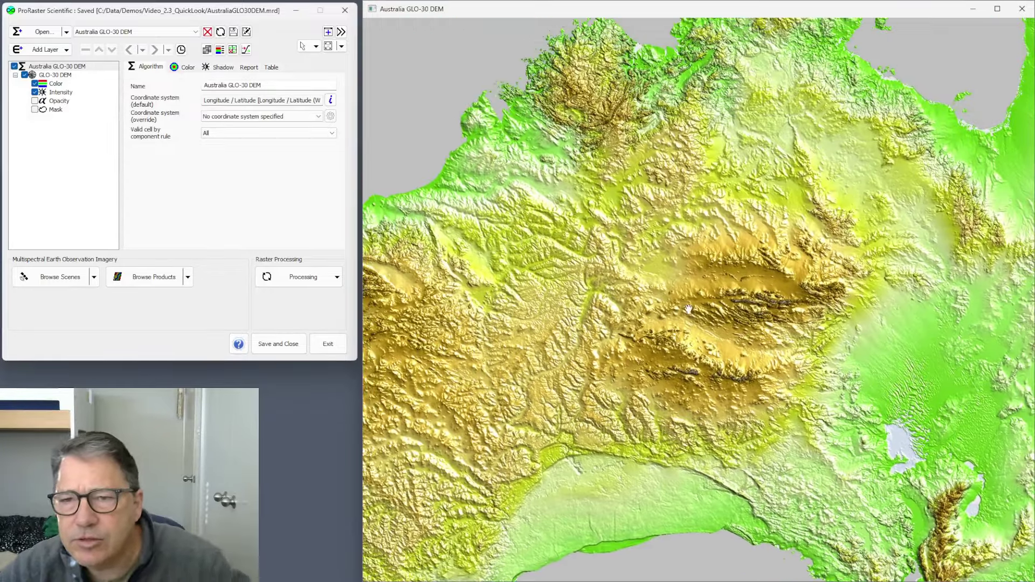
scroll(700, 290, down, 3)
scroll(698, 316, up, 5)
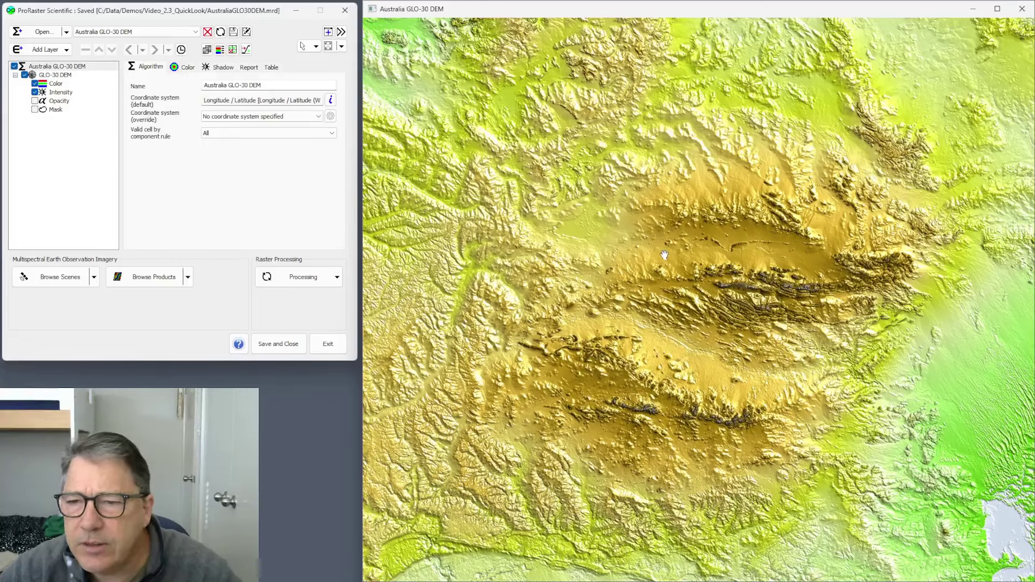
Step: Set the map tooltip to Key data value and check the elevation reading over the central ranges
right_click(664, 255)
mouse_move(706, 357)
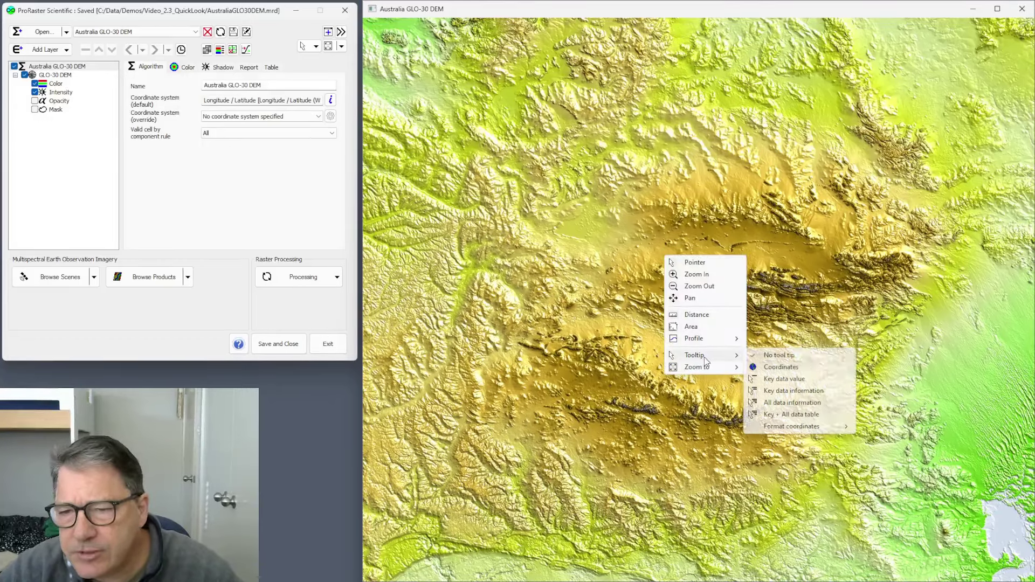
click(784, 379)
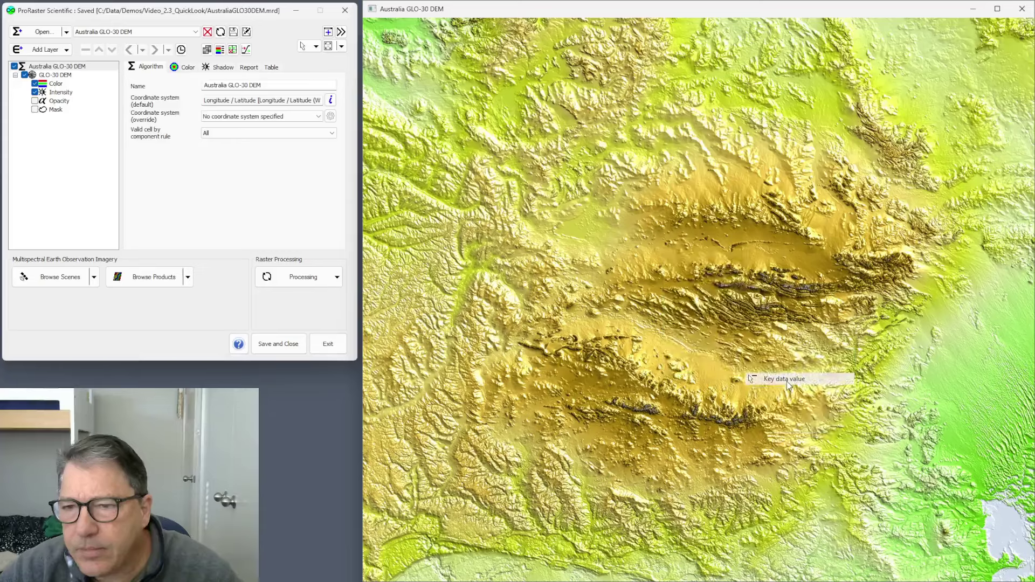
right_click(685, 287)
key(Escape)
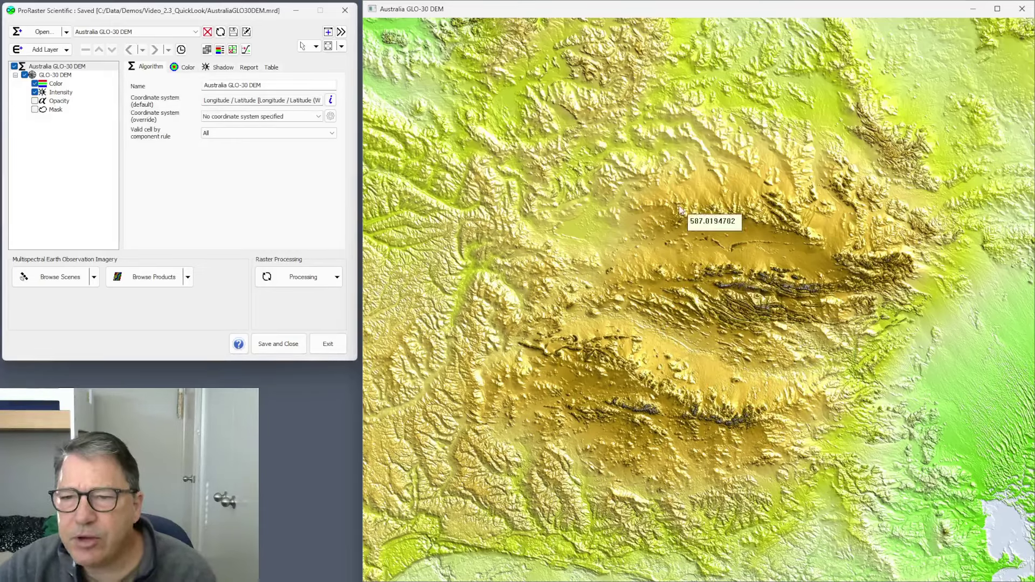
Step: Switch the map tool to Zoom In, Pan and back to Pointer to compare how the data tooltip behaves with each
right_click(674, 254)
click(699, 272)
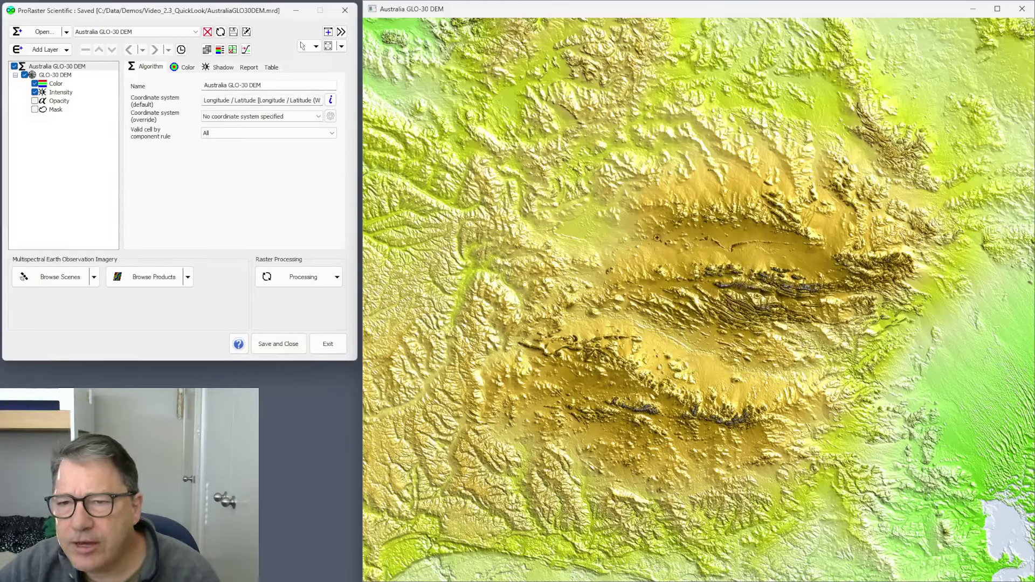
right_click(686, 247)
click(714, 291)
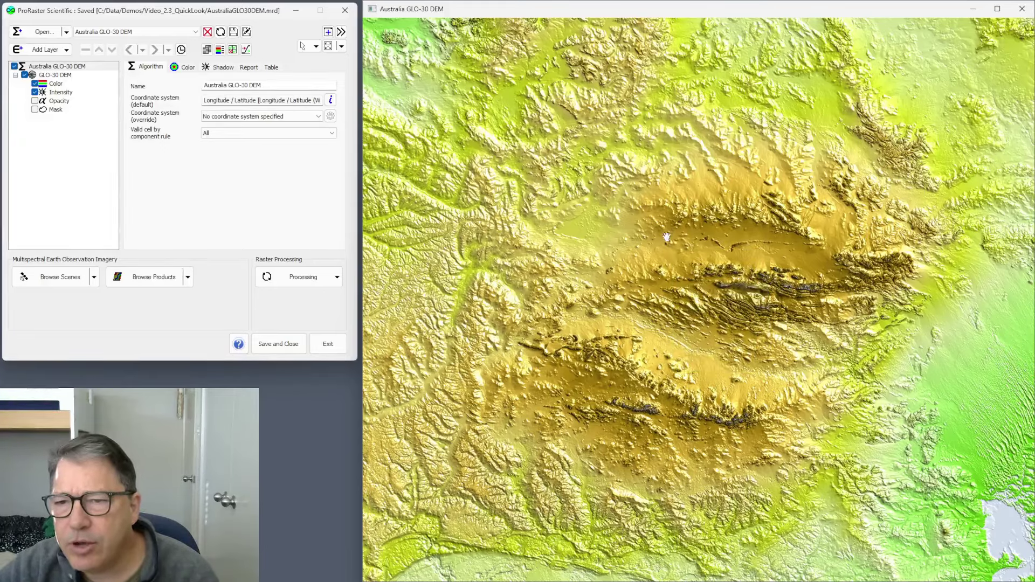
right_click(688, 260)
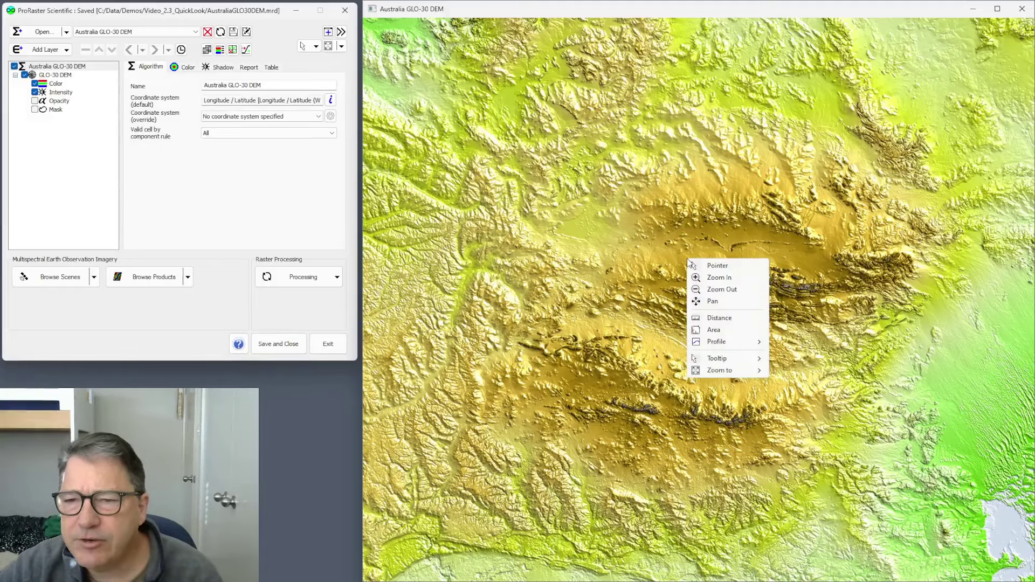
click(720, 268)
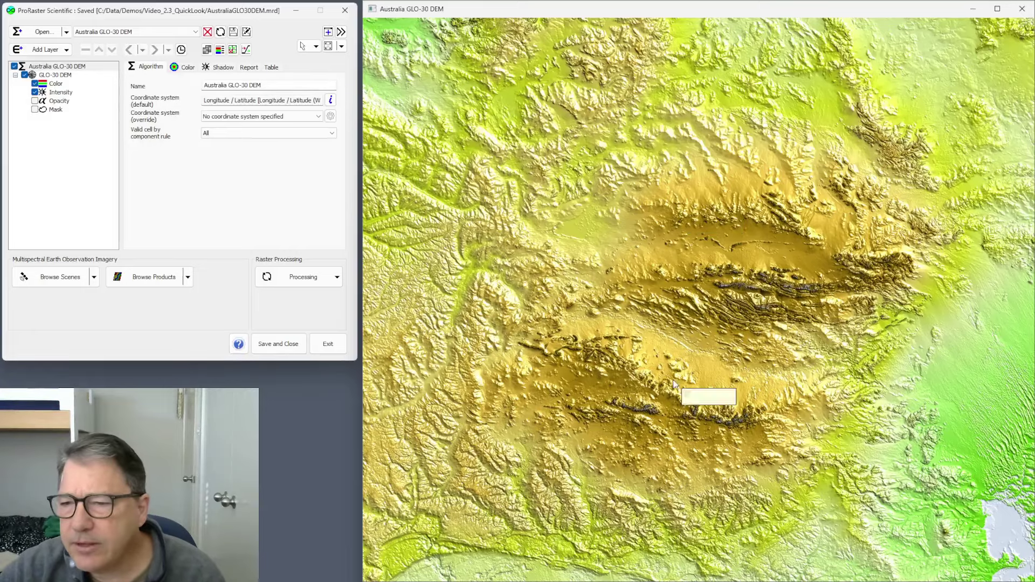
Step: Zoom in on a small rectangle drawn over the southern range with the Zoom In tool, and zoom back out to all of Australia
right_click(705, 303)
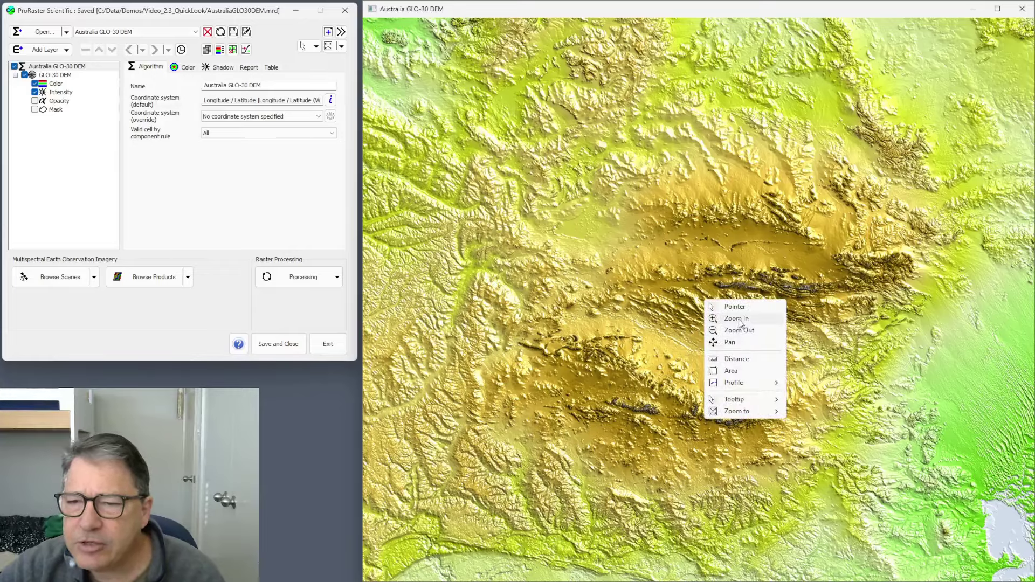
click(737, 320)
drag(733, 371, 743, 390)
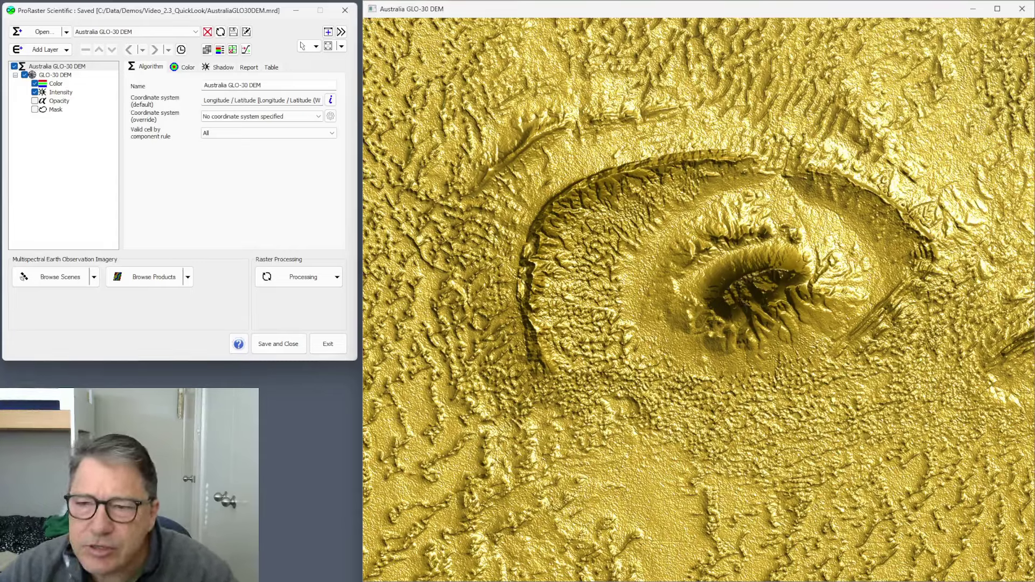
scroll(744, 299, down, 5)
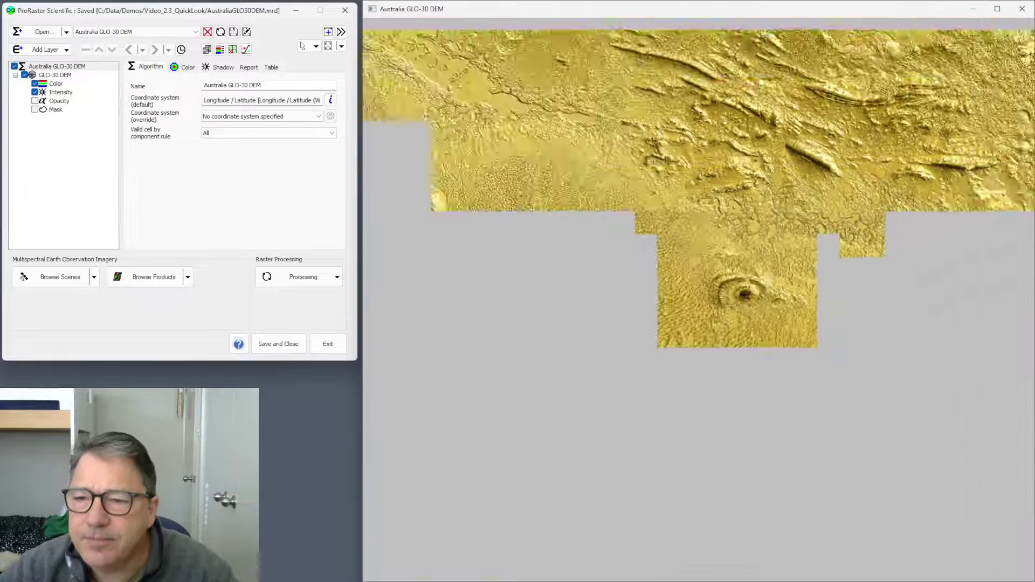
scroll(744, 294, down, 5)
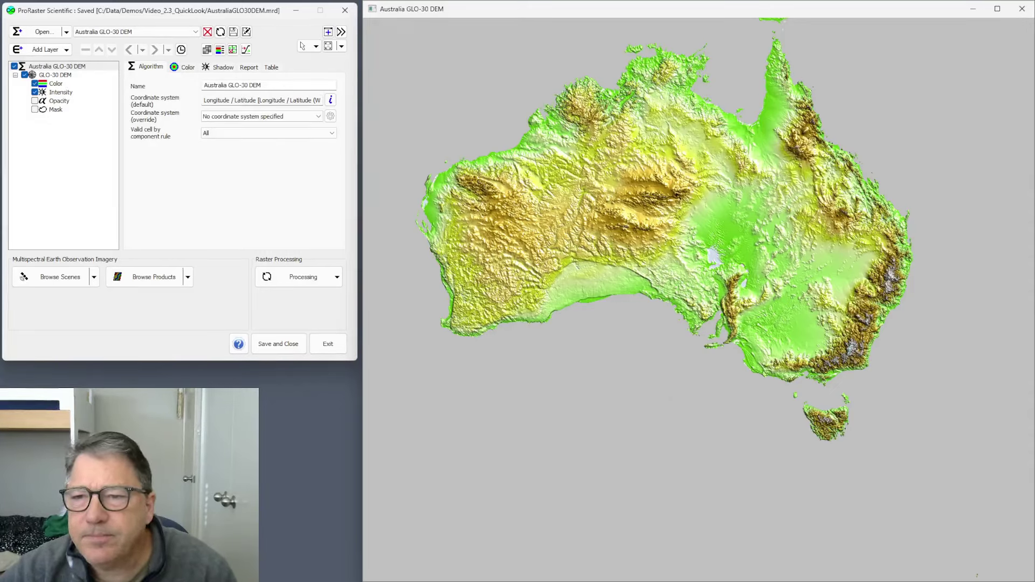
Step: Activate the Distance tool and set the map tooltip to No tooltip
right_click(678, 199)
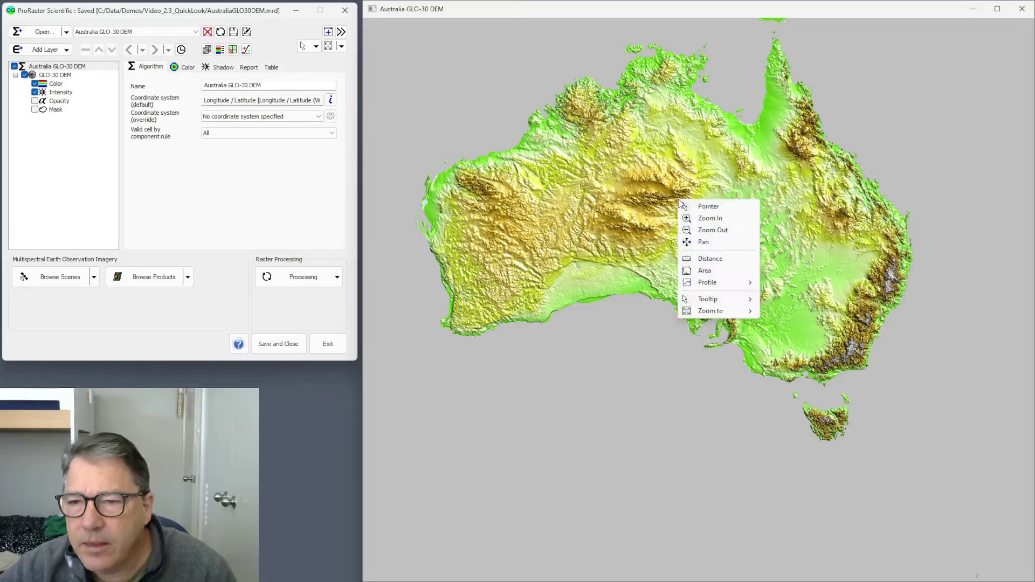
click(711, 258)
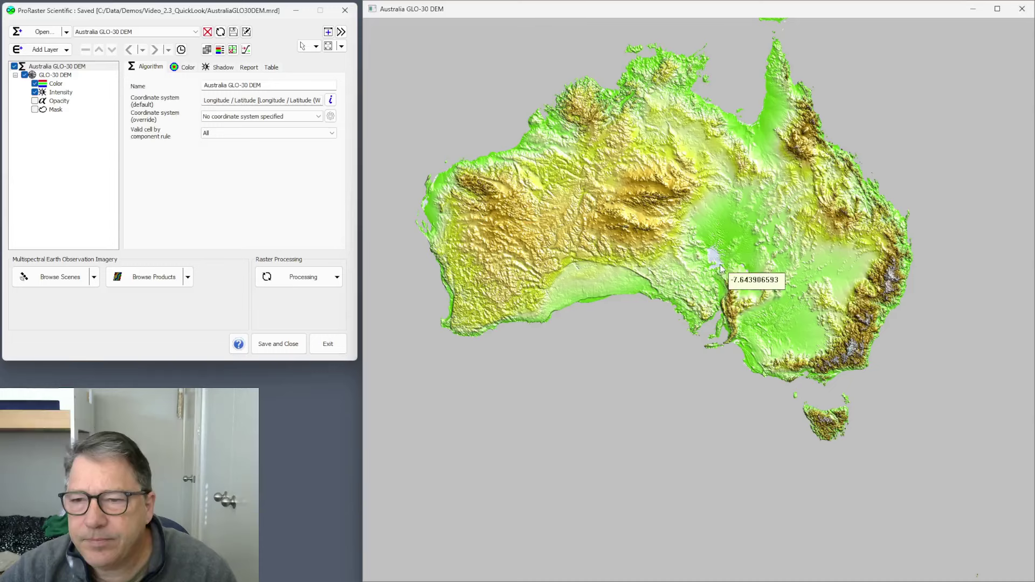
right_click(647, 216)
mouse_move(694, 318)
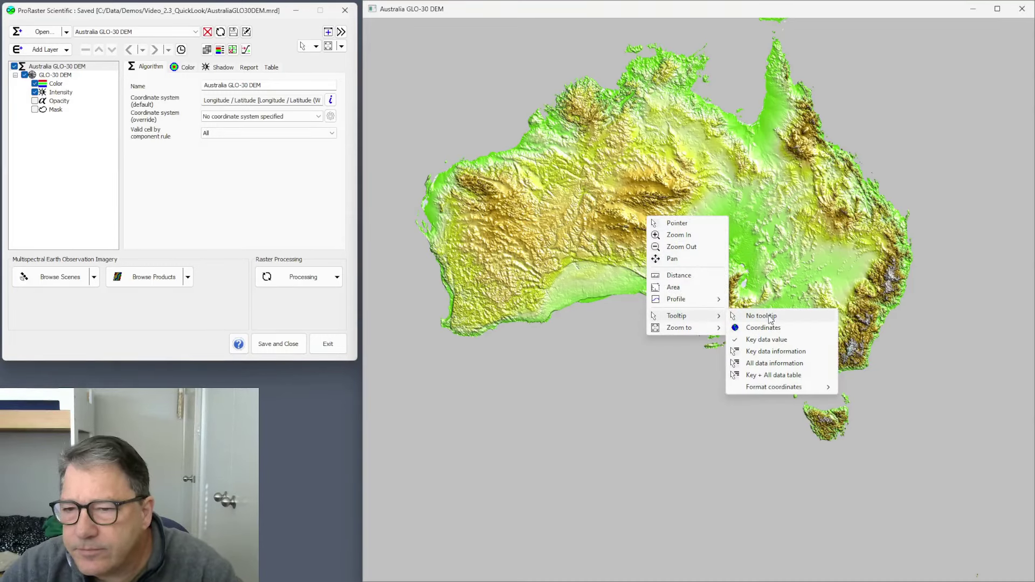
click(772, 319)
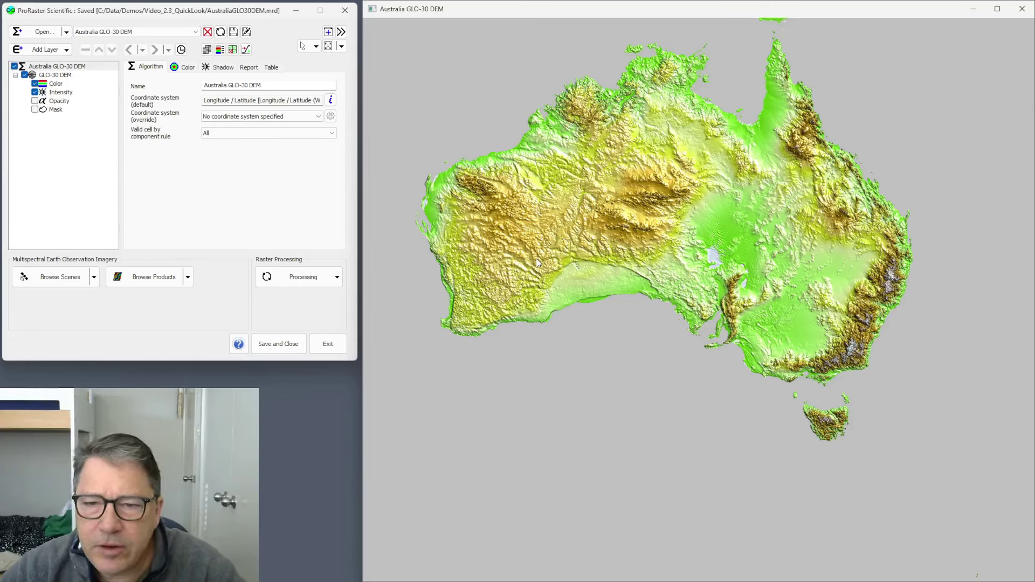
Step: Measure the straight-line distance from inland Western Australia to the eastern end of the central ranges and report it
drag(536, 258, 686, 194)
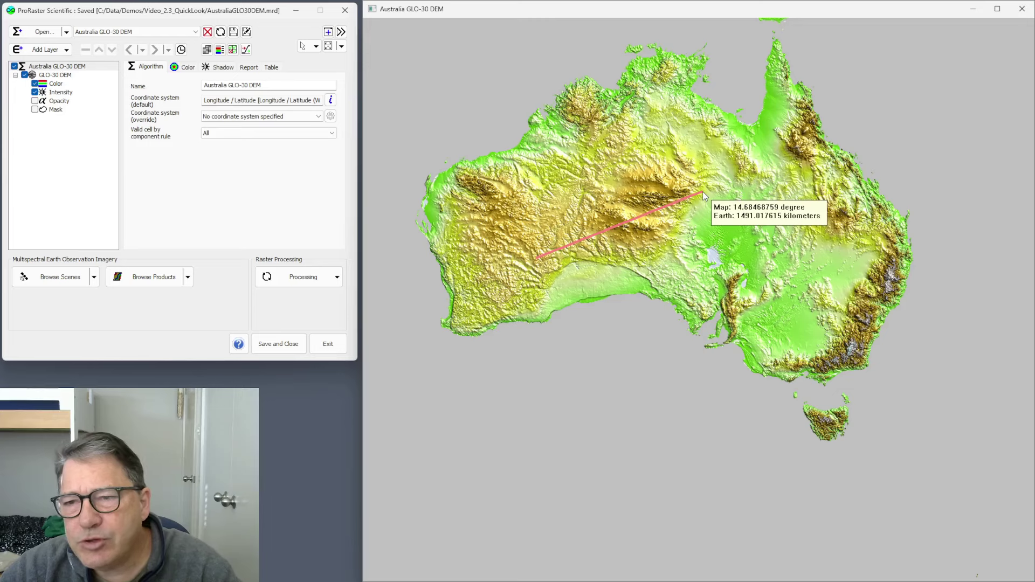
click(704, 192)
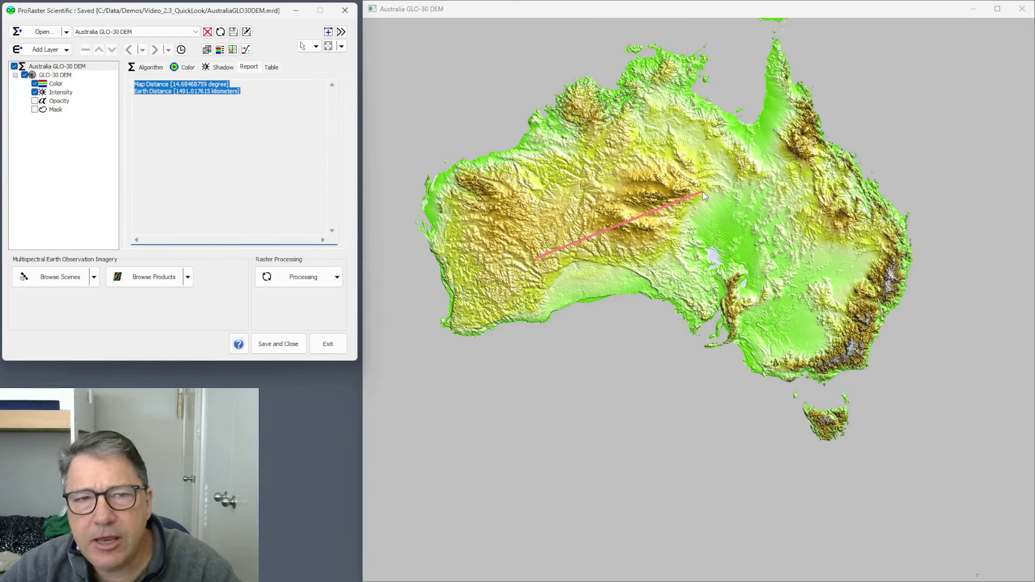
click(194, 127)
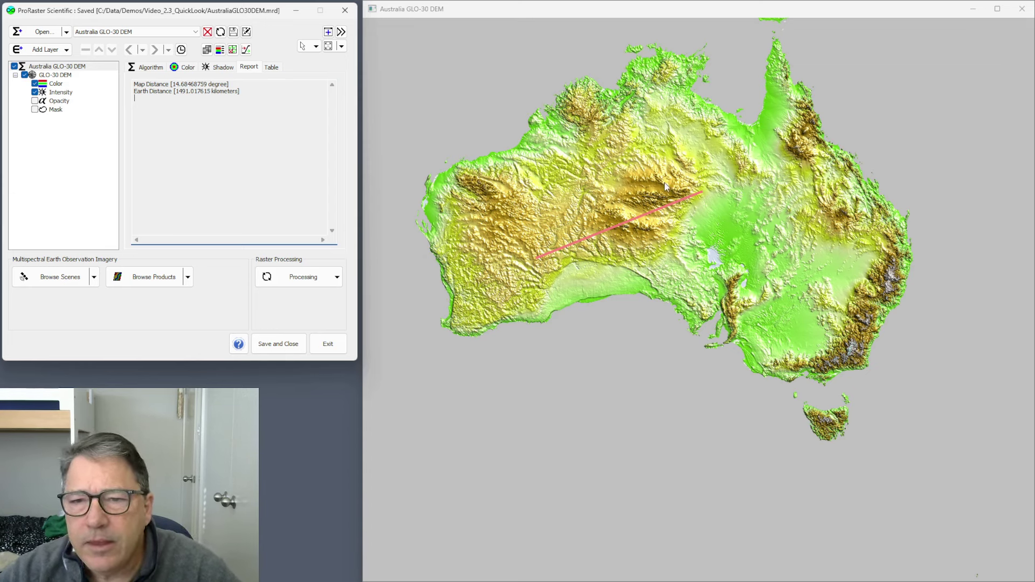
Step: Measure a four-segment path from Western Australia across the central ranges and eastern plains to the southeastern highlands
click(520, 236)
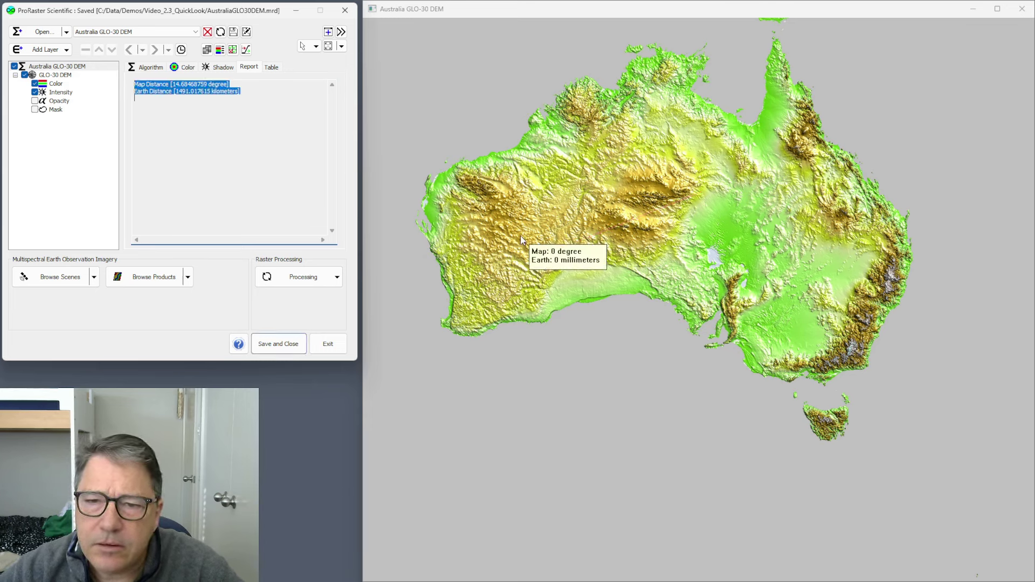
click(636, 193)
click(764, 210)
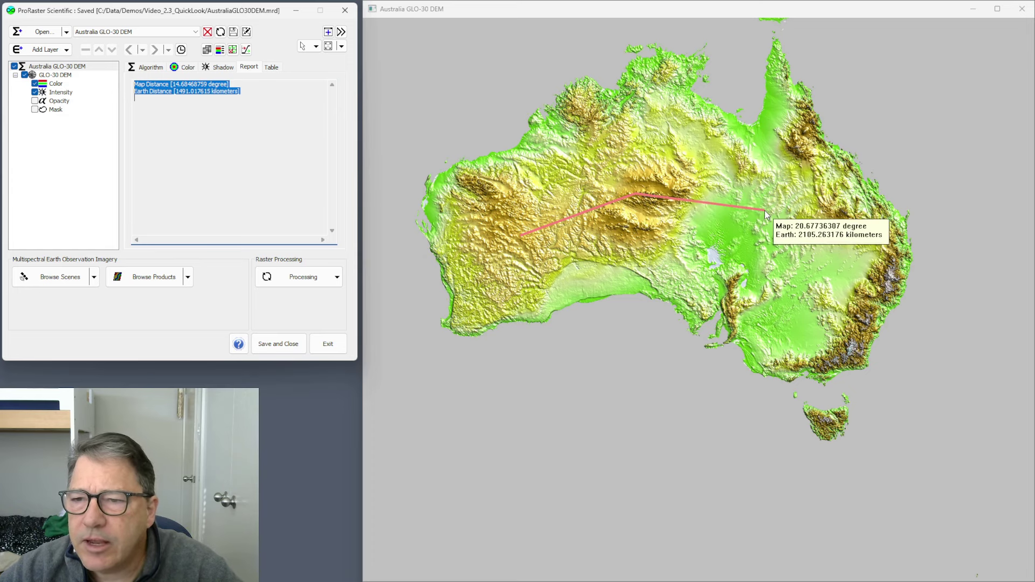
click(846, 256)
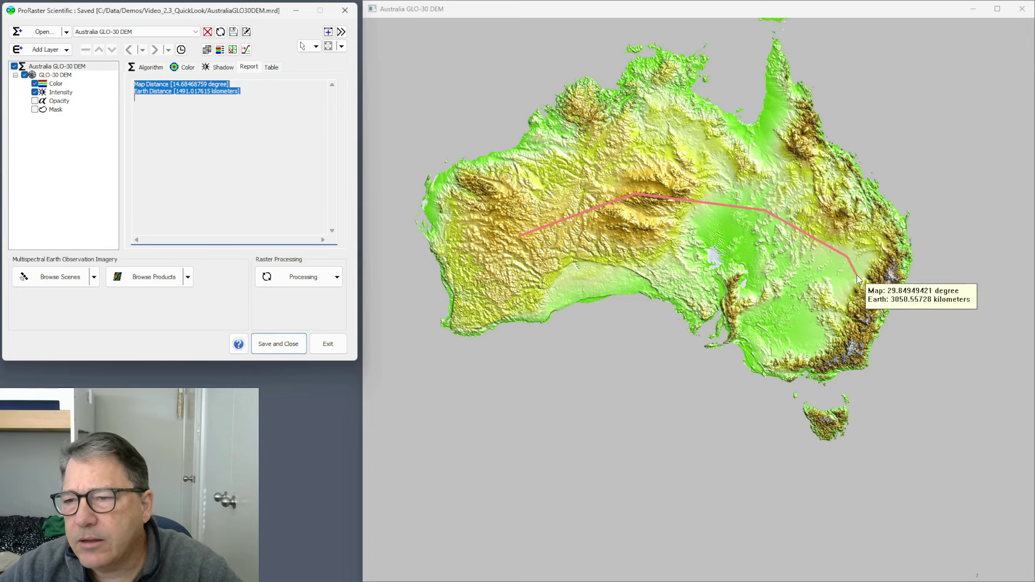
double_click(830, 320)
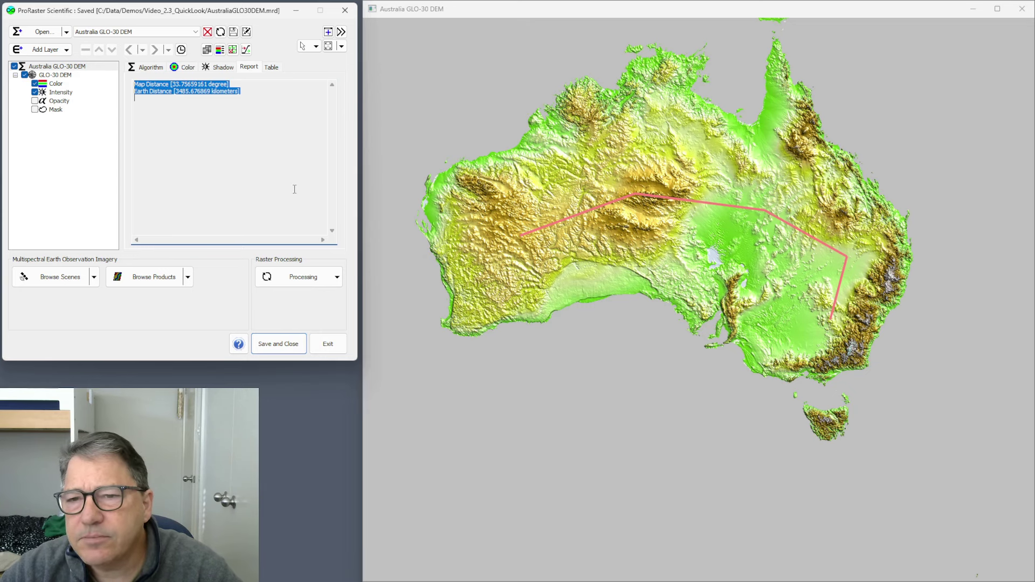
Step: Activate the Area tool and measure a notched polygon around the green lowland basin east of the central ranges
right_click(658, 223)
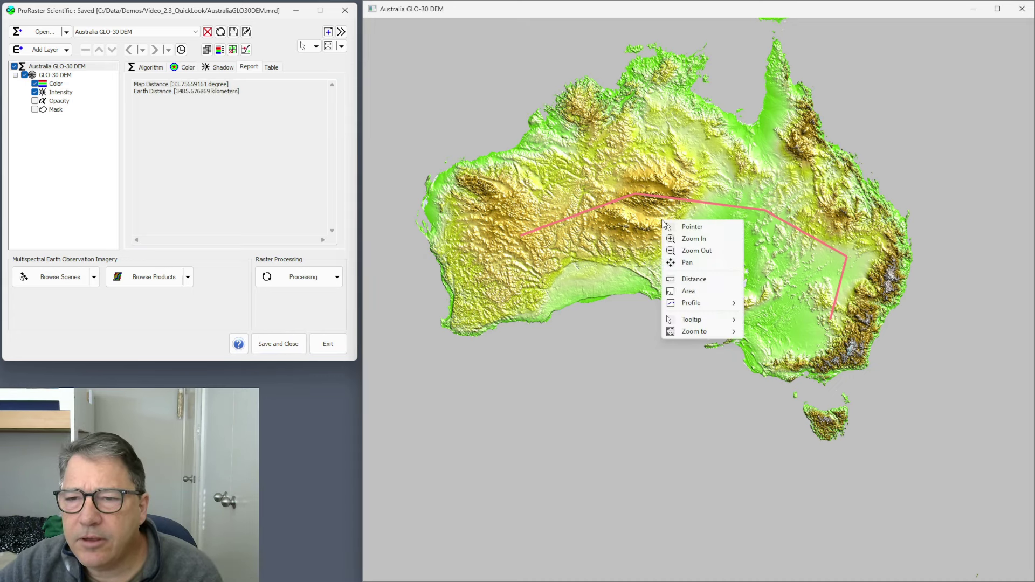
click(694, 290)
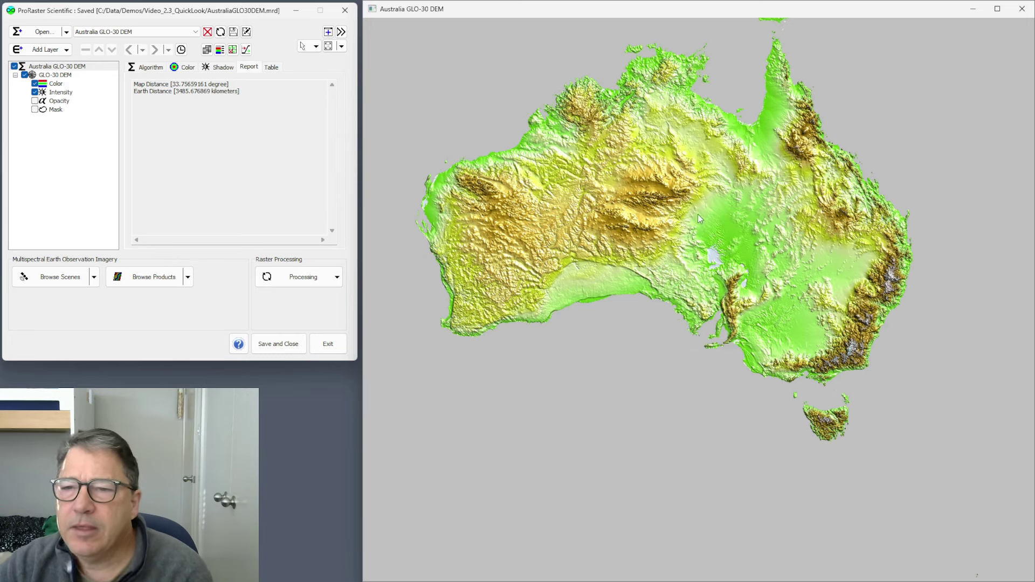
click(696, 223)
click(740, 173)
click(806, 224)
click(807, 286)
click(701, 274)
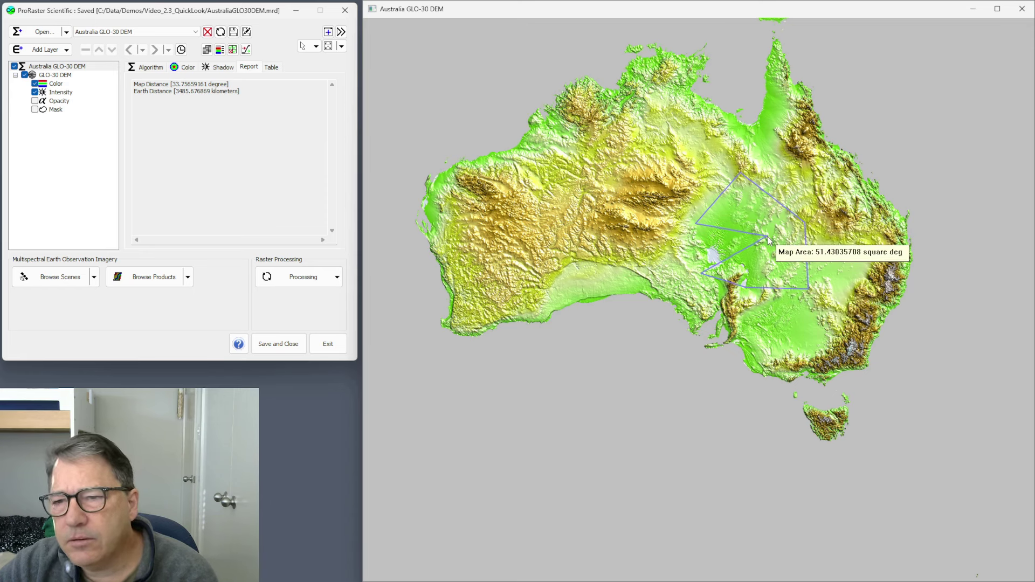
click(700, 272)
click(696, 223)
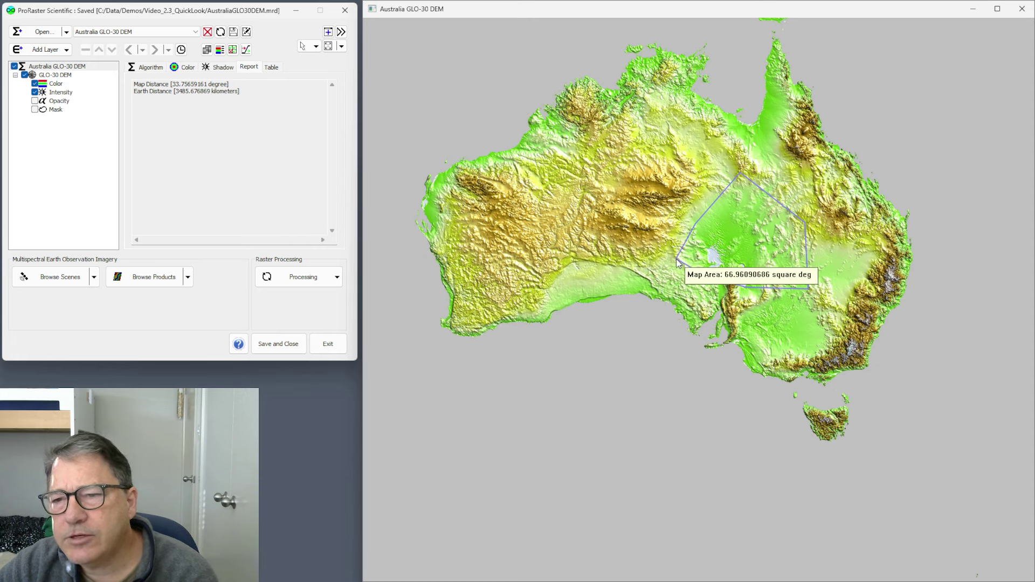
double_click(770, 242)
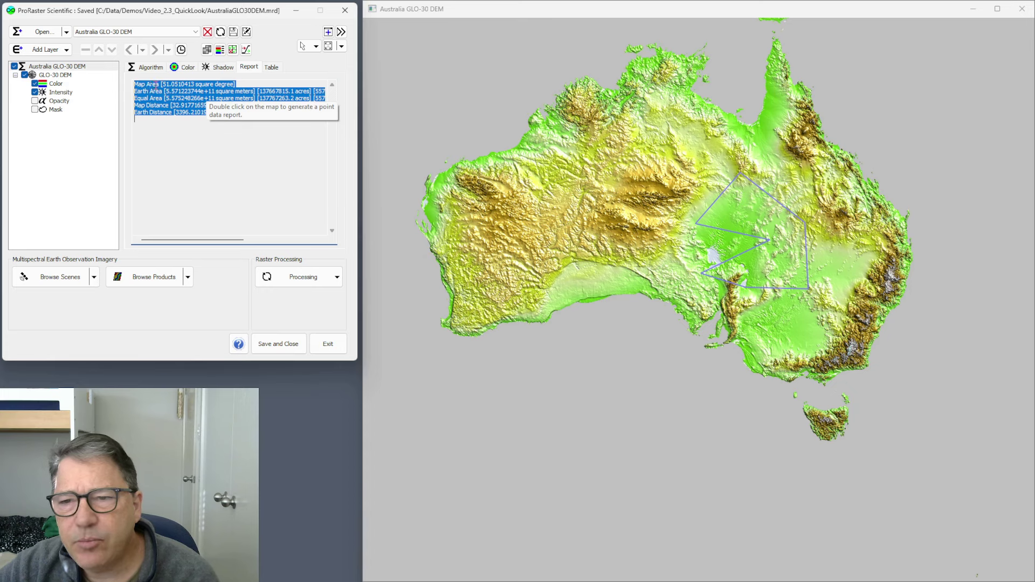
Step: Measure the area of a six-sided polygon enclosing the eastern half of the central ranges and the adjoining lowlands
mouse_move(620, 231)
mouse_down()
mouse_move(651, 165)
mouse_move(789, 189)
mouse_move(783, 233)
mouse_move(768, 248)
mouse_move(731, 266)
mouse_move(665, 262)
mouse_up()
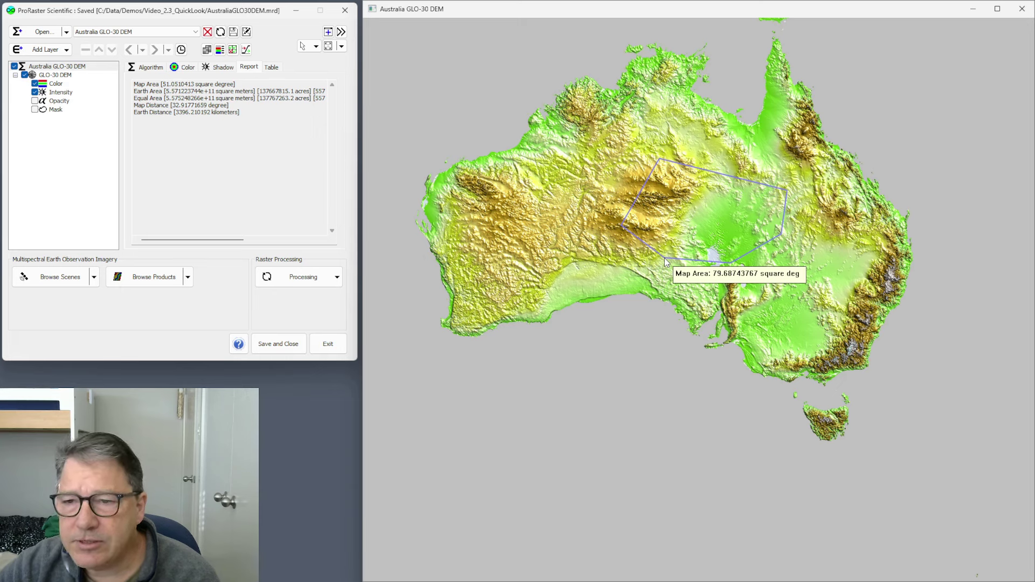
double_click(664, 261)
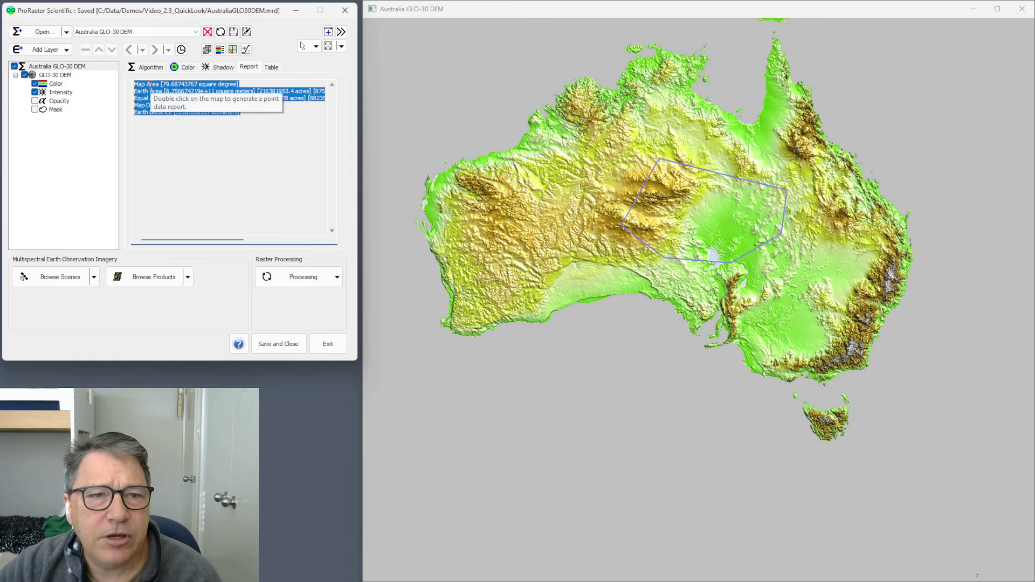
click(165, 100)
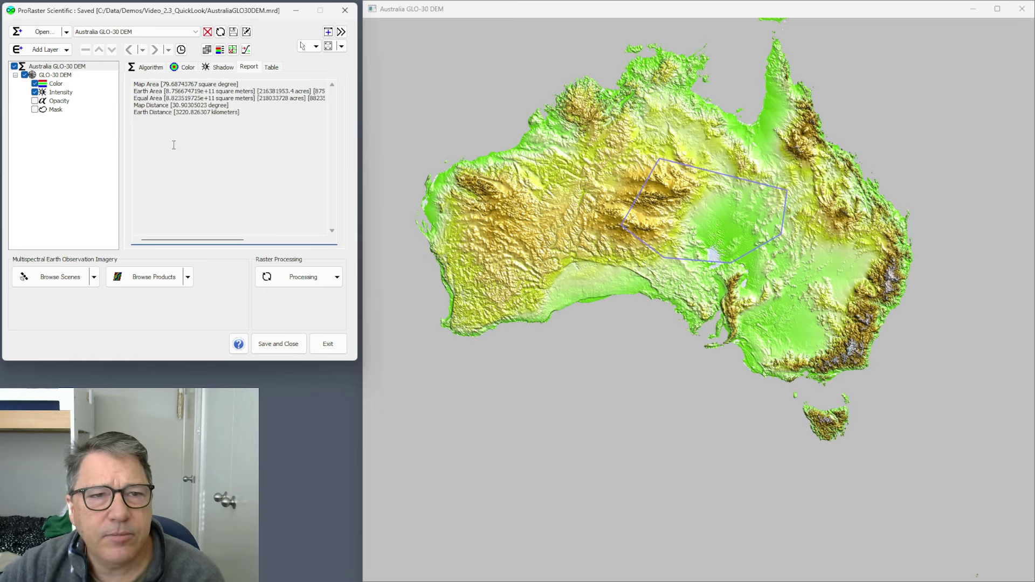
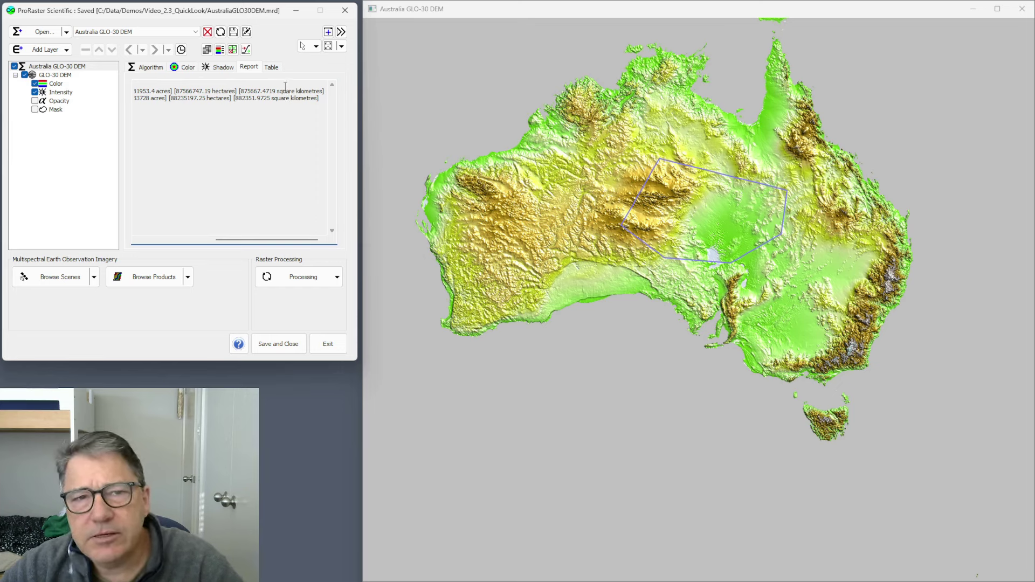
Step: Examine the Earth Area and Equal Area rows of the report across all their units, highlighting the Equal Area label
drag(283, 241, 209, 249)
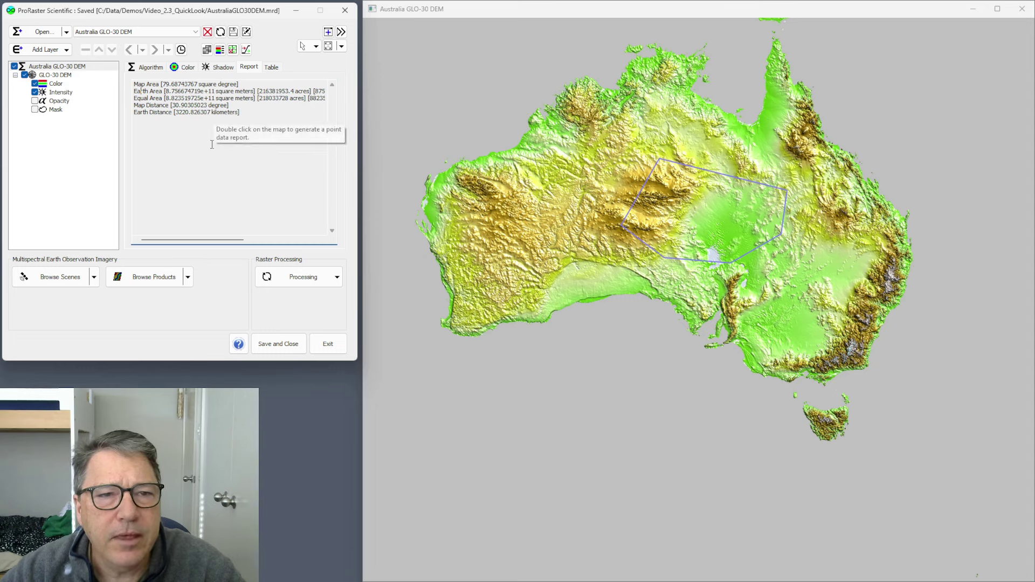
drag(135, 98, 164, 99)
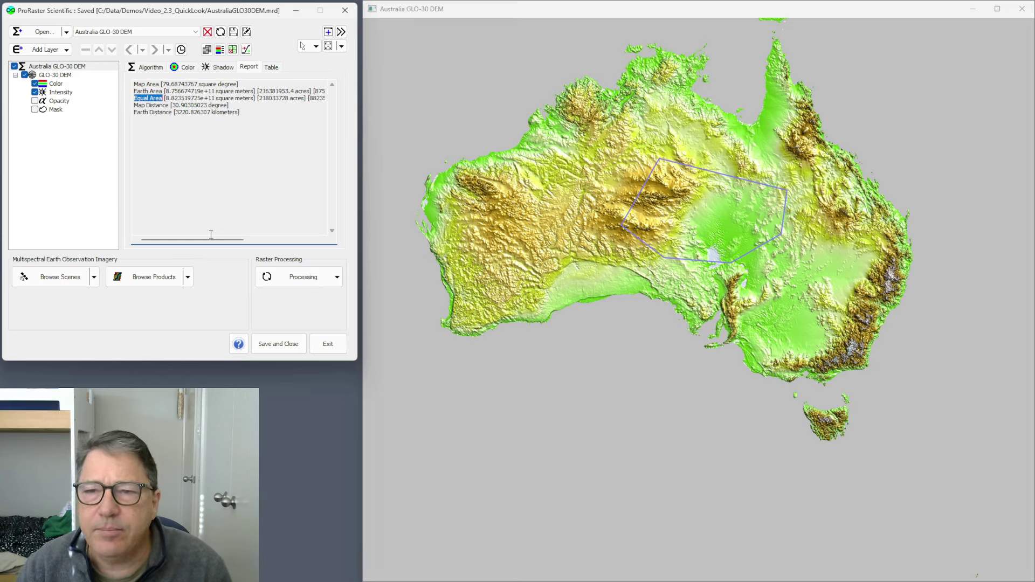
drag(161, 237, 235, 239)
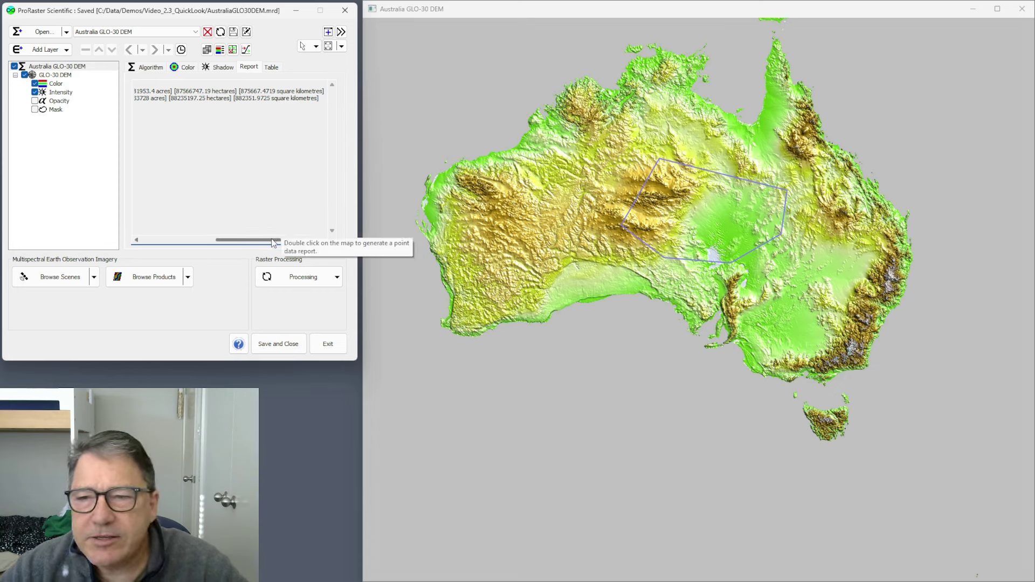
drag(273, 241, 193, 241)
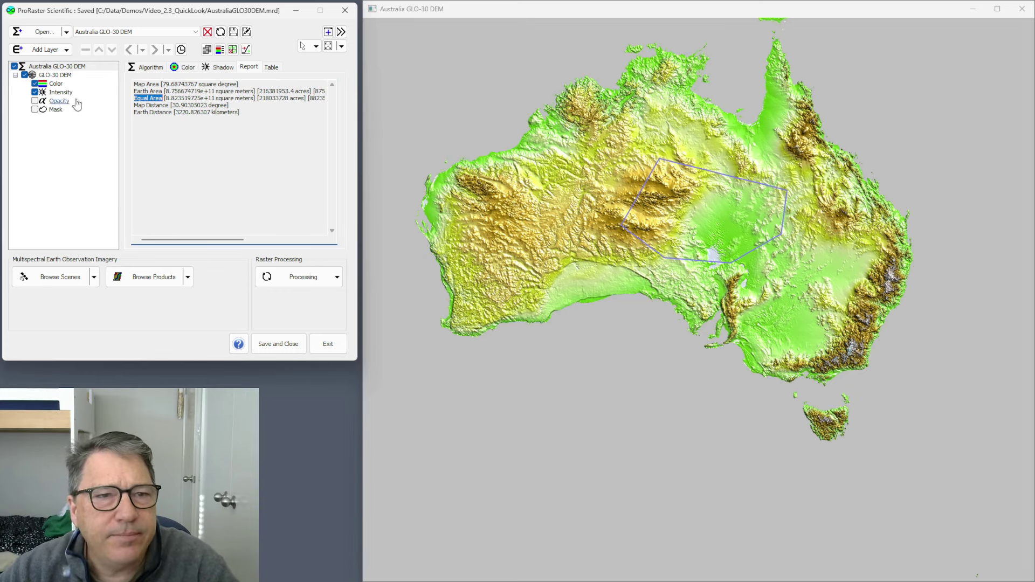
Step: Override the Australia GLO-30 DEM algorithm's coordinate system with the user-defined Lambert Azimuthal Equal Area Australia projection
click(56, 66)
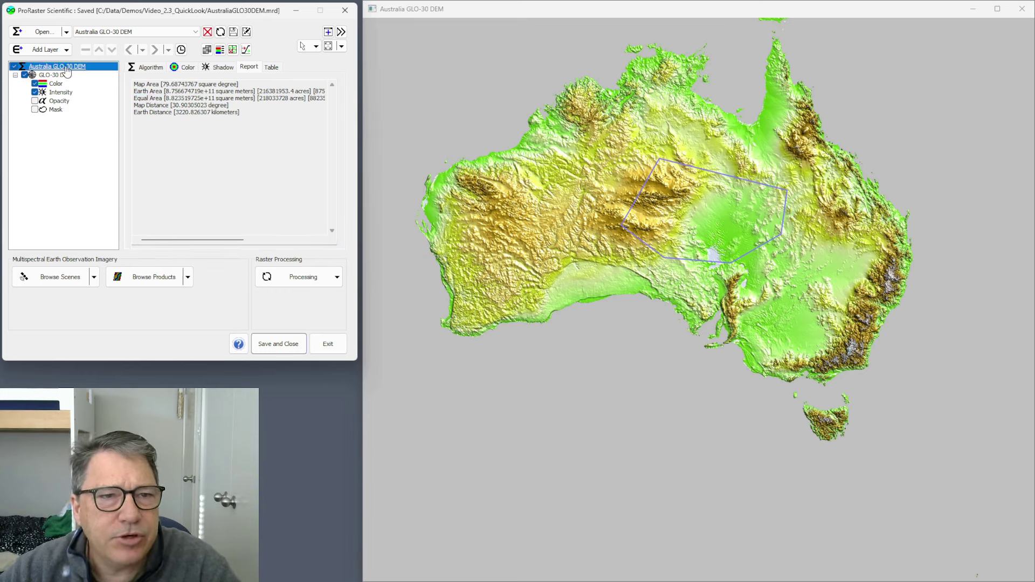
click(145, 69)
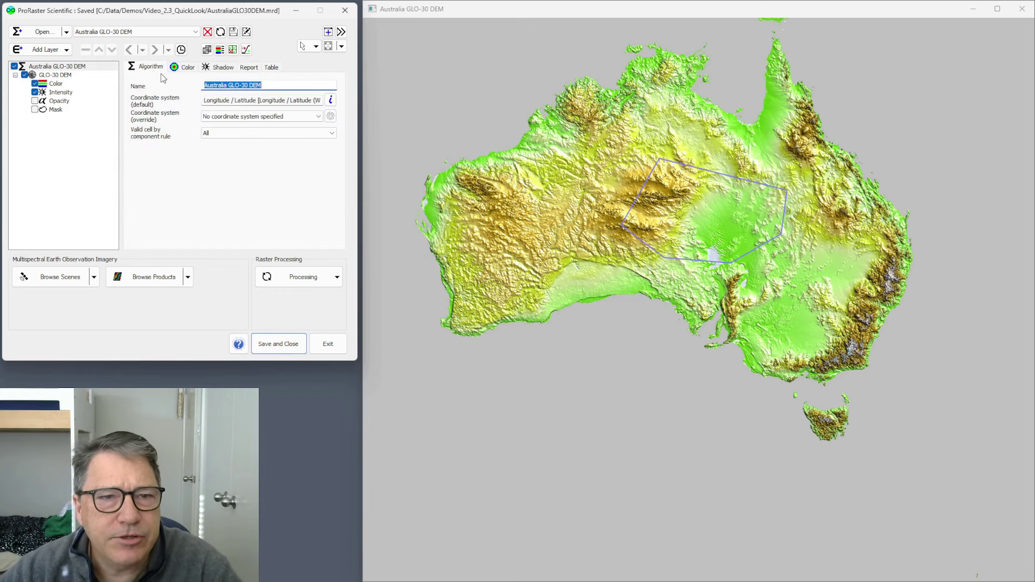
click(317, 118)
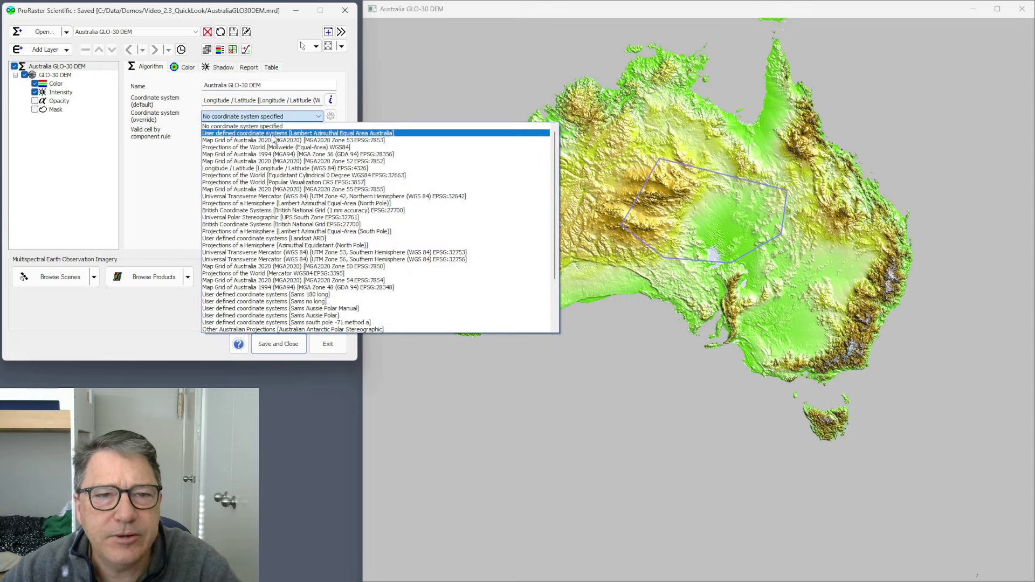
click(316, 134)
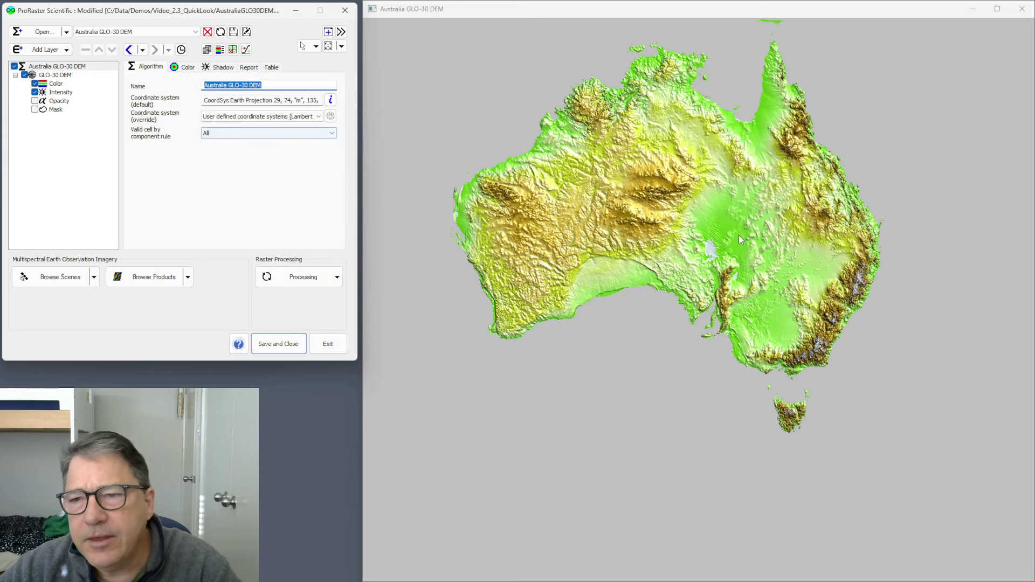
Step: Turn on the Coordinates tooltip for the map and read projected coordinates over the central ranges
right_click(670, 213)
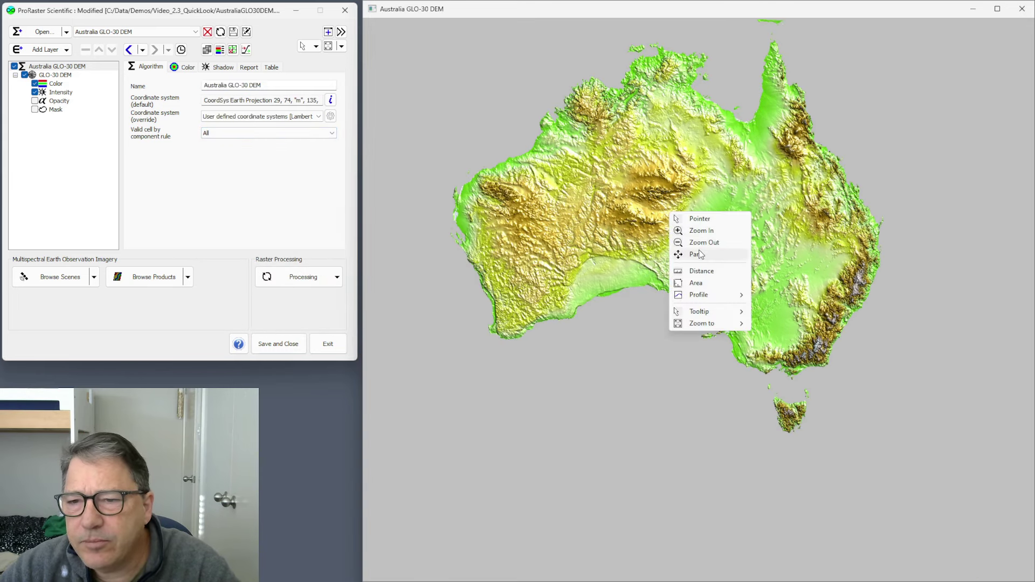
mouse_move(718, 312)
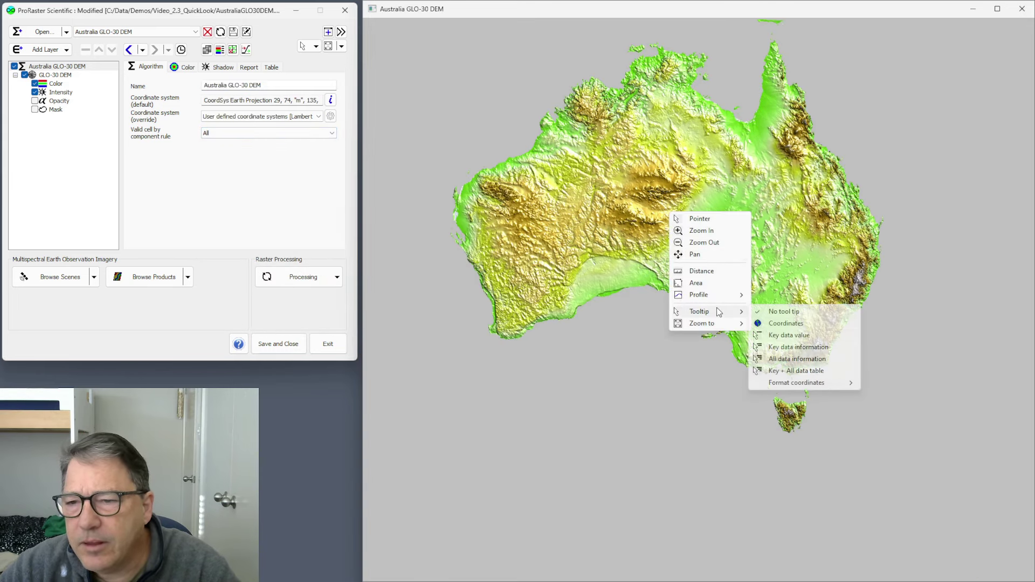
click(790, 325)
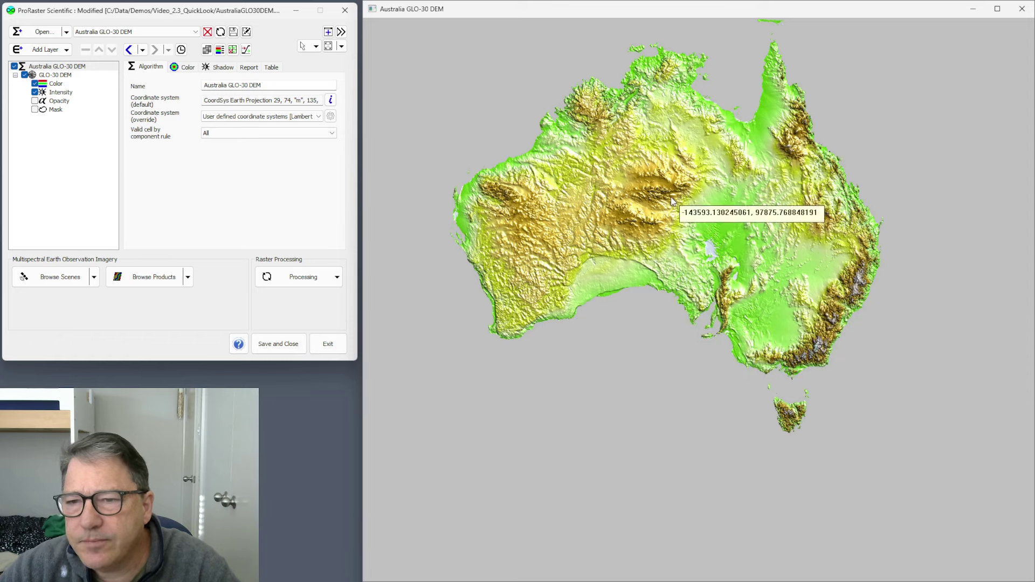
Step: Measure the area of a six-sided polygon enclosing the central ranges and the green lowlands to their east on the reprojected map
right_click(620, 180)
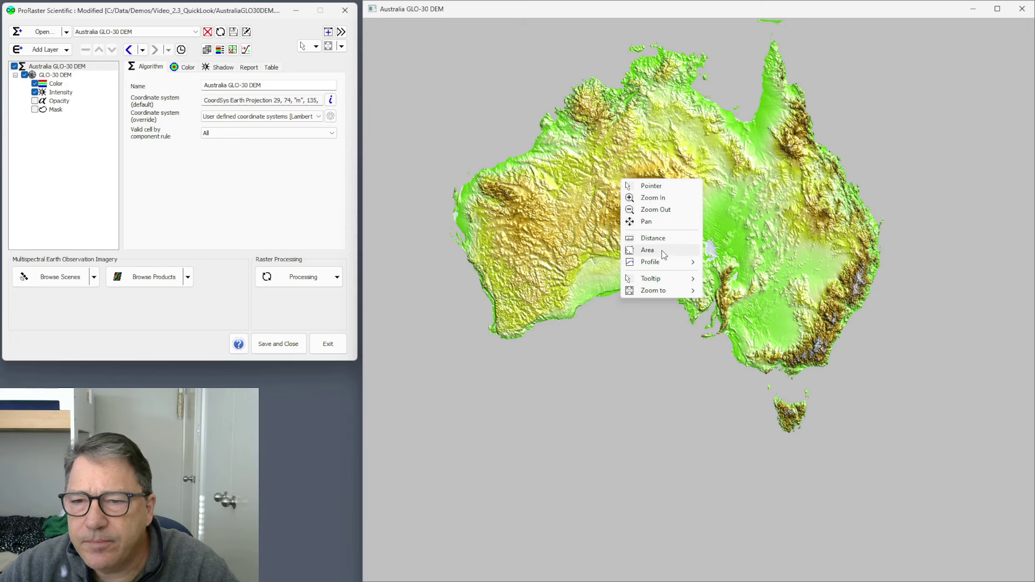
click(648, 250)
click(617, 191)
click(678, 145)
click(742, 167)
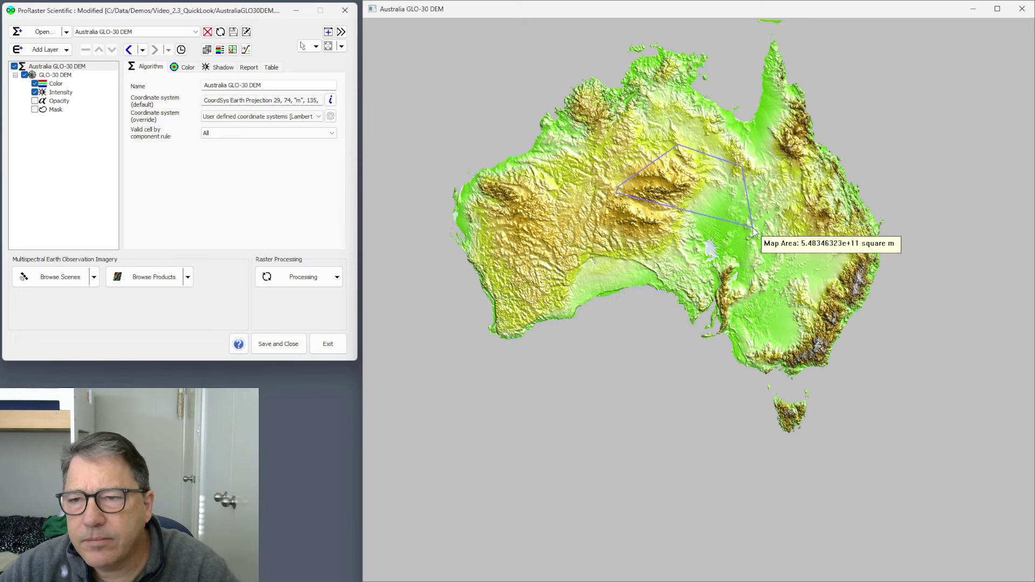
click(753, 233)
double_click(682, 253)
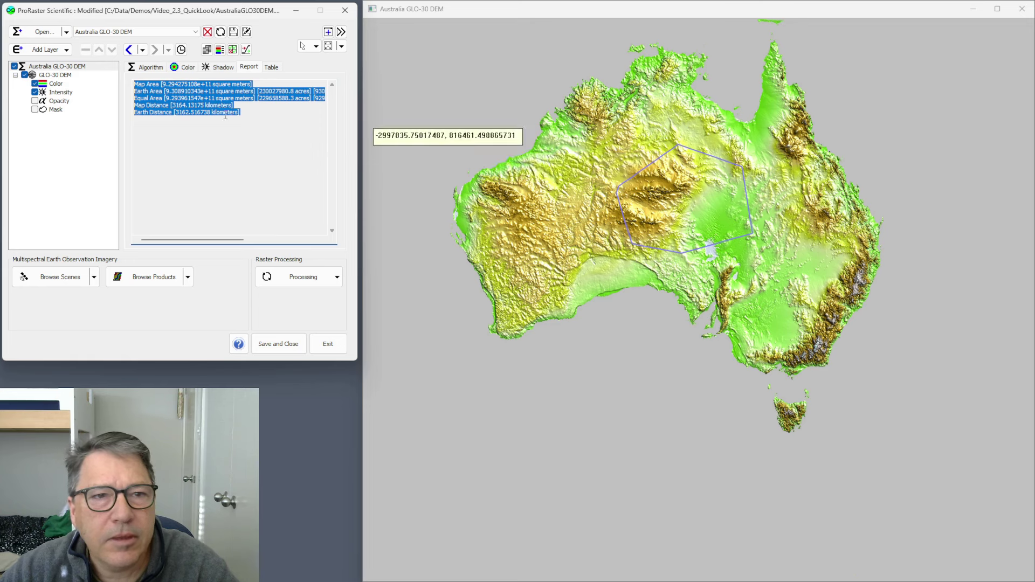
Step: Compare the Map Area, Earth Area and Equal Area rows of the report across all their units
click(173, 85)
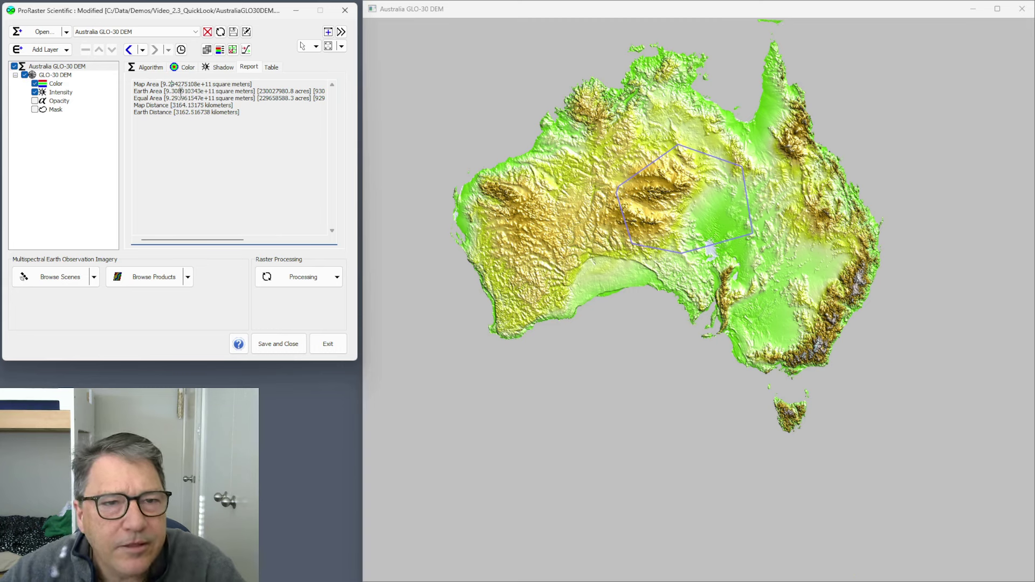
drag(203, 239, 283, 253)
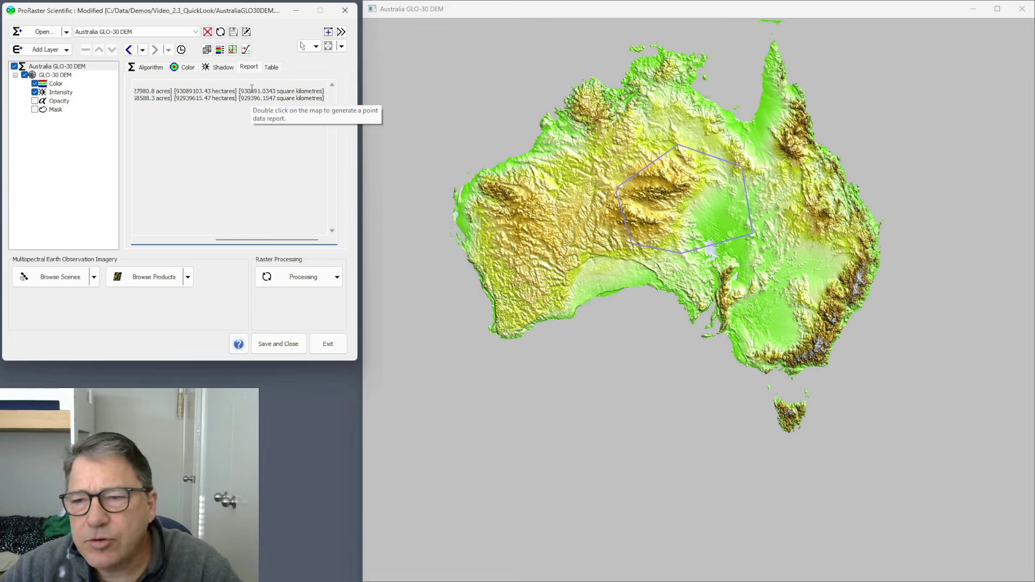
drag(294, 240, 220, 240)
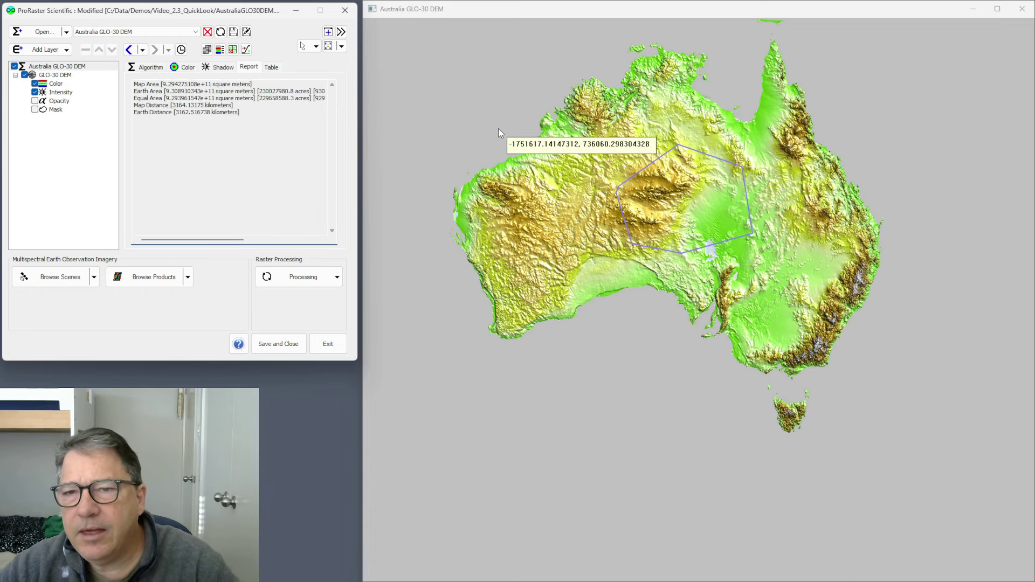
Step: Turn the map's coordinate tooltip off by setting the tooltip mode to No tool tip
right_click(646, 204)
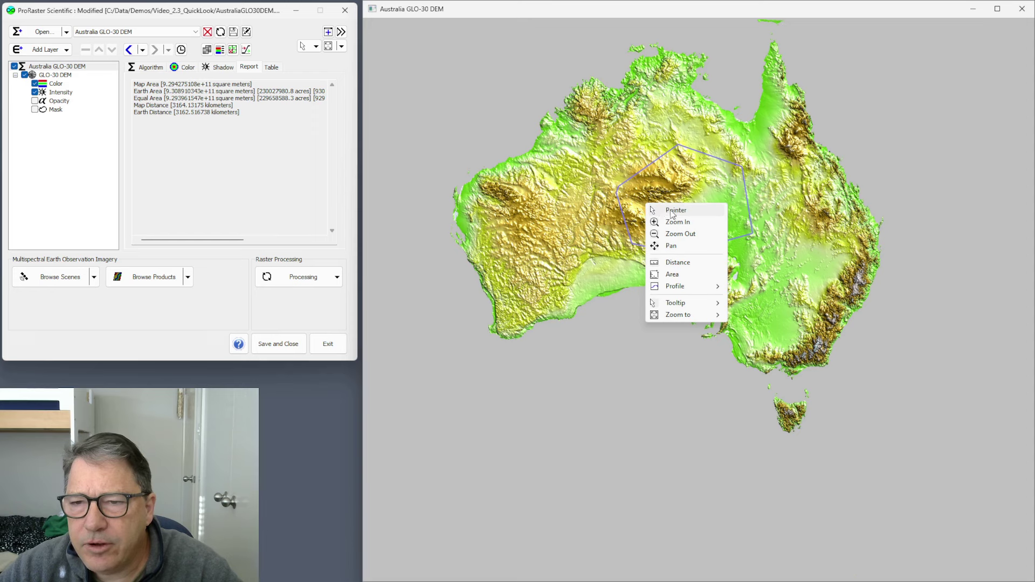
mouse_move(695, 303)
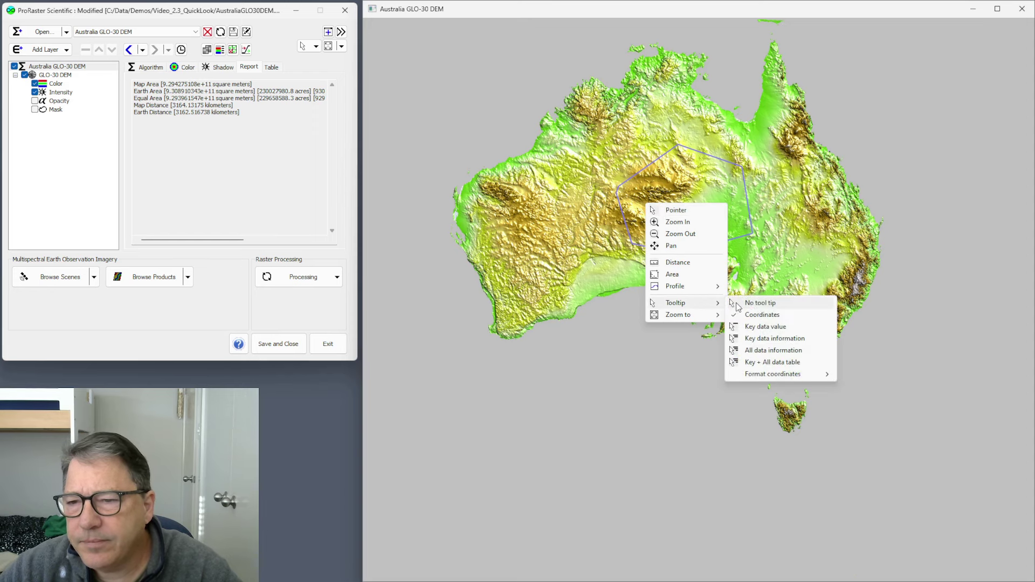
click(762, 306)
Step: Activate the Single Profile tool and draw a straight profile about 2,097 km long from Western Australia northeast across the central ranges
right_click(695, 247)
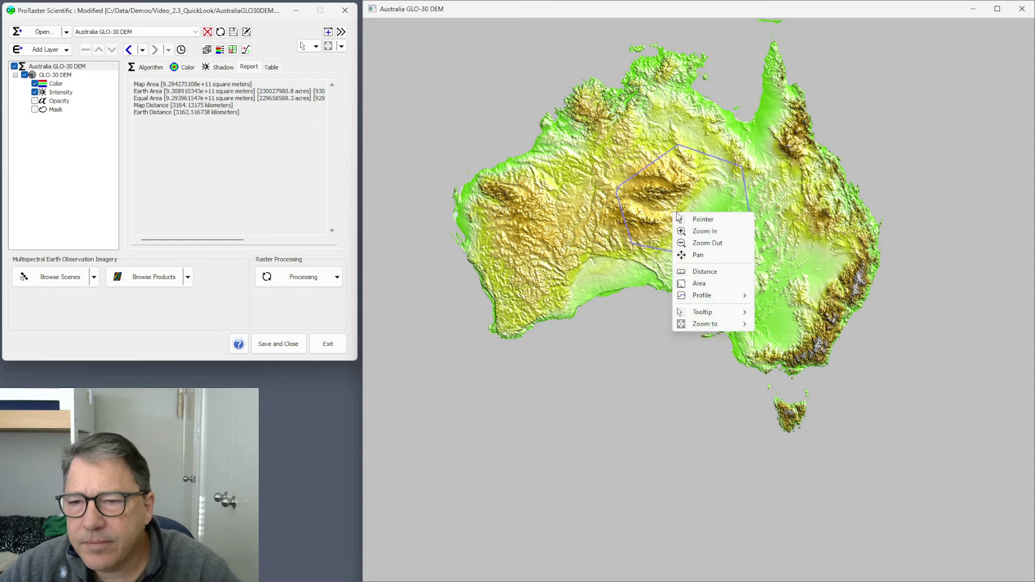
mouse_move(716, 296)
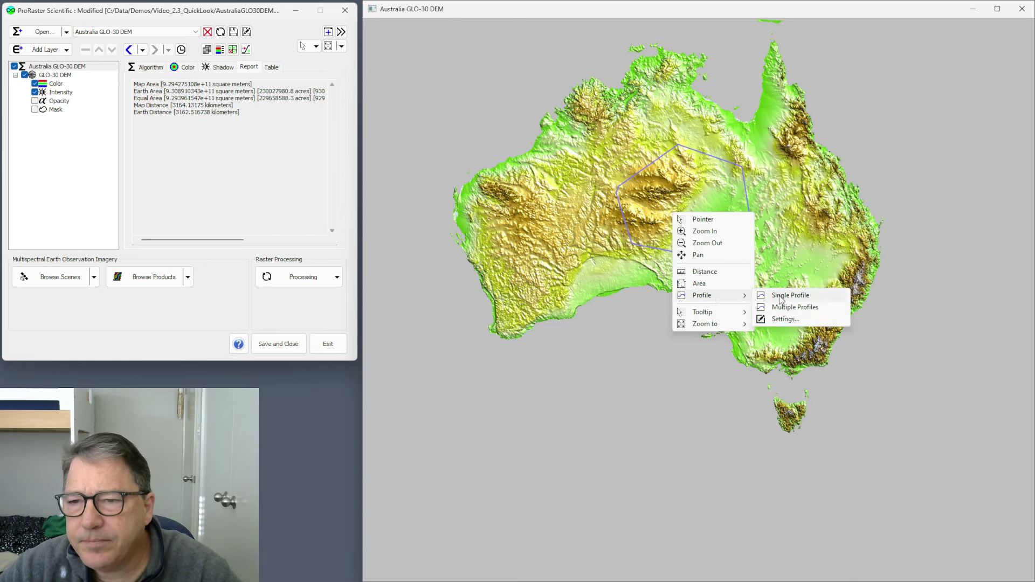
click(435, 327)
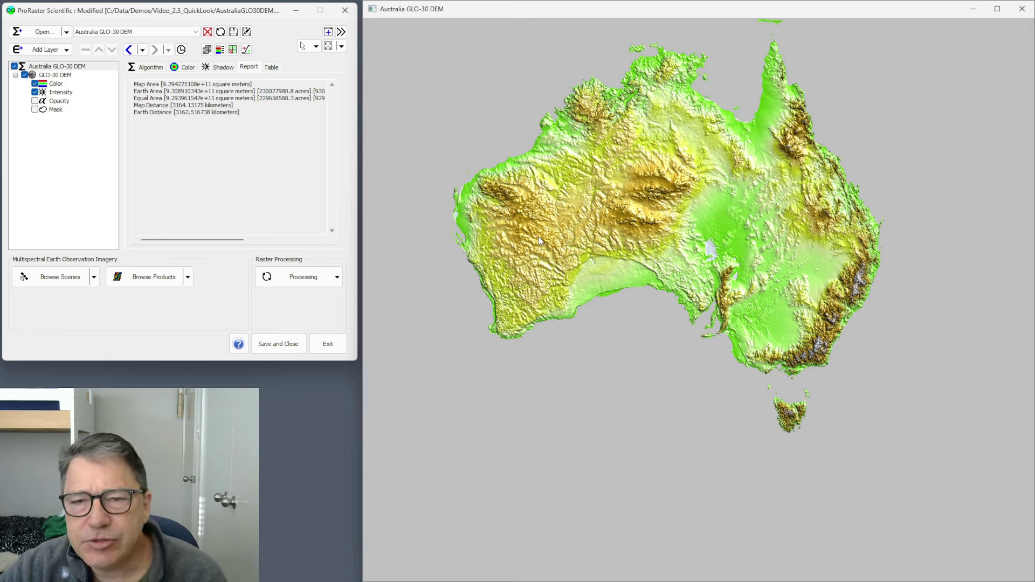
drag(538, 238, 751, 164)
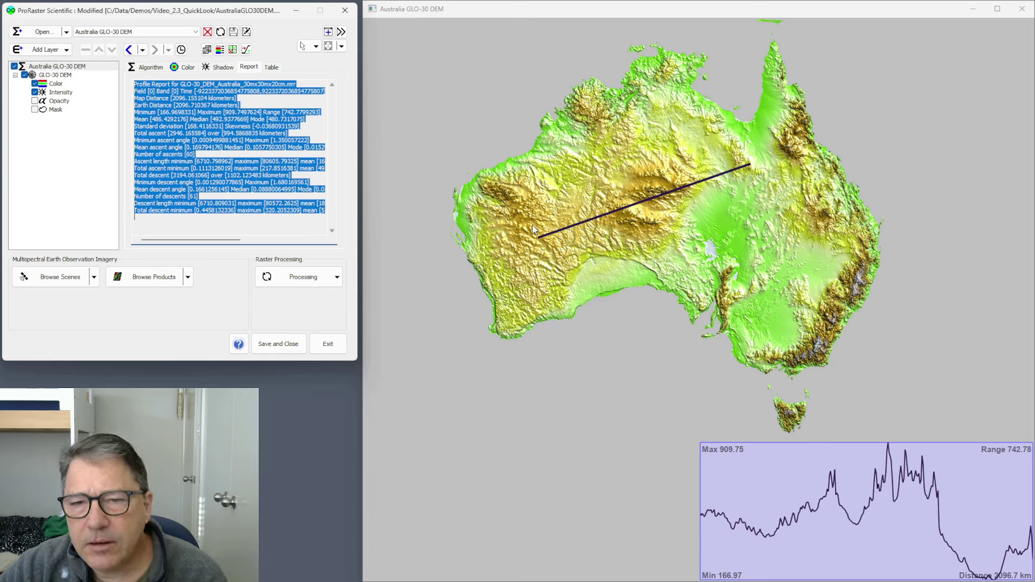
Step: Draw a four-segment profile about 2,977 km long from Western Australia across the central ranges and lowlands to the eastern plains
drag(532, 225, 600, 204)
click(600, 203)
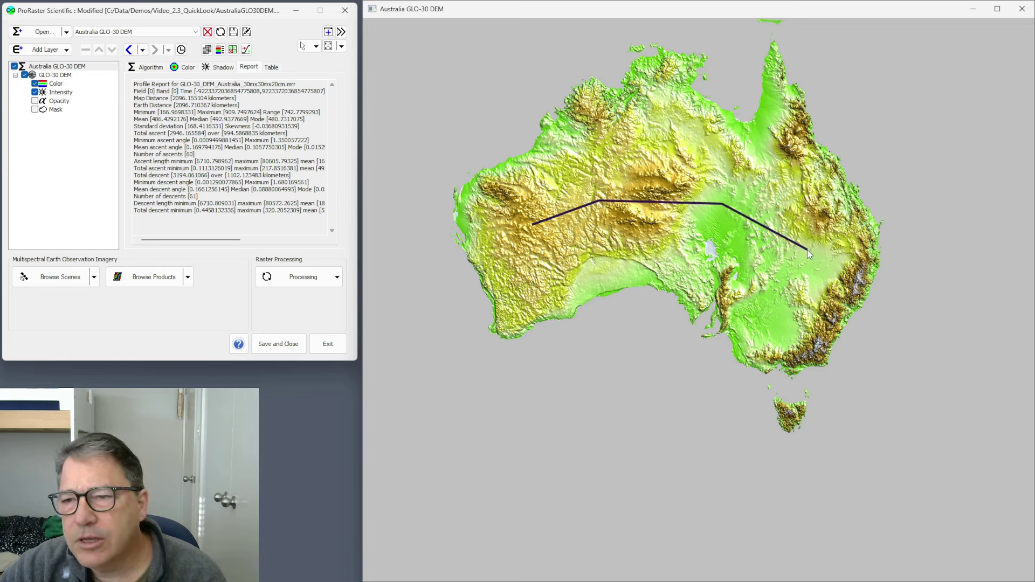
double_click(826, 271)
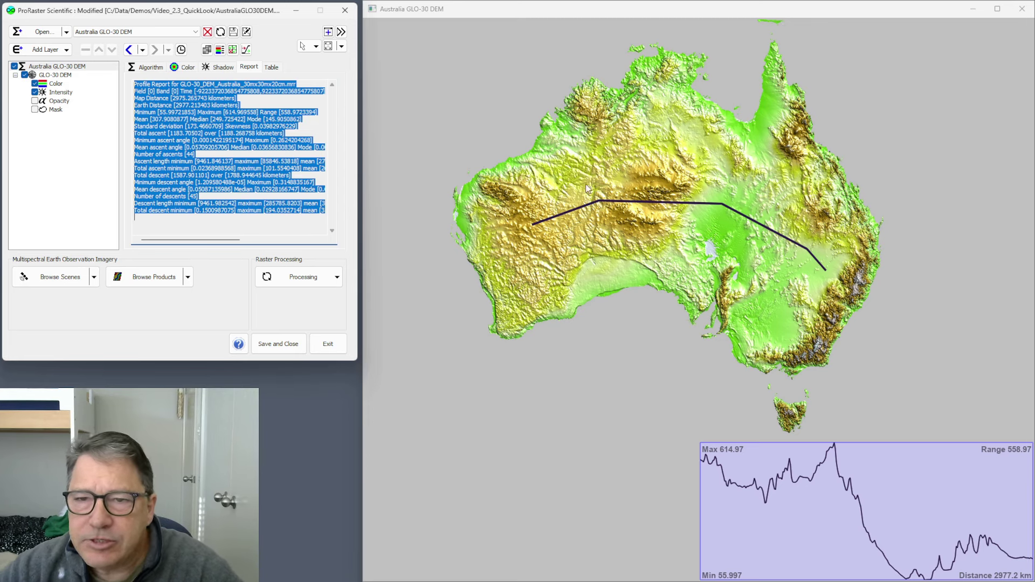
Step: Draw a V-shaped two-segment profile about 1,400 km long over the western highlands
right_click(616, 186)
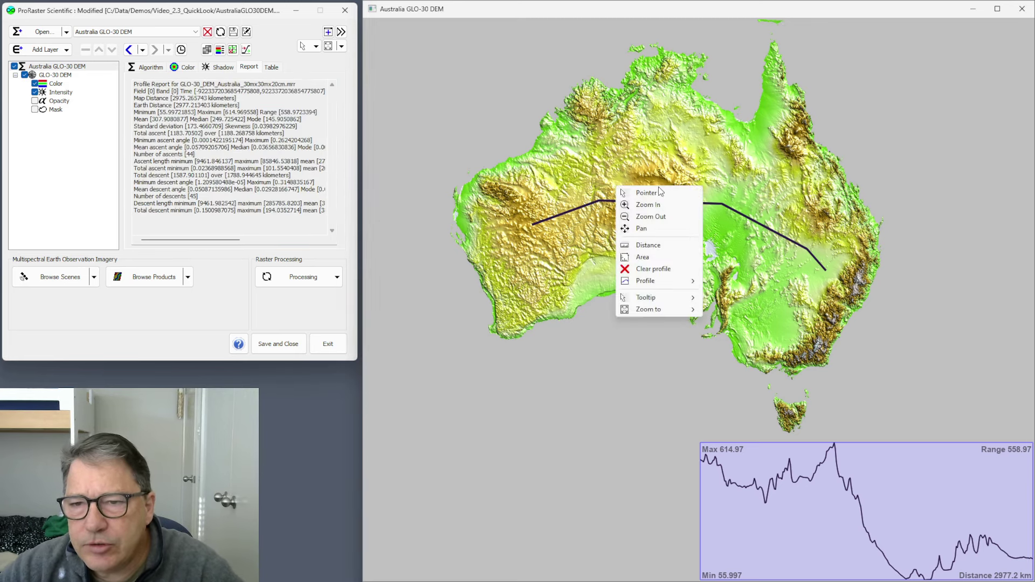
mouse_move(663, 281)
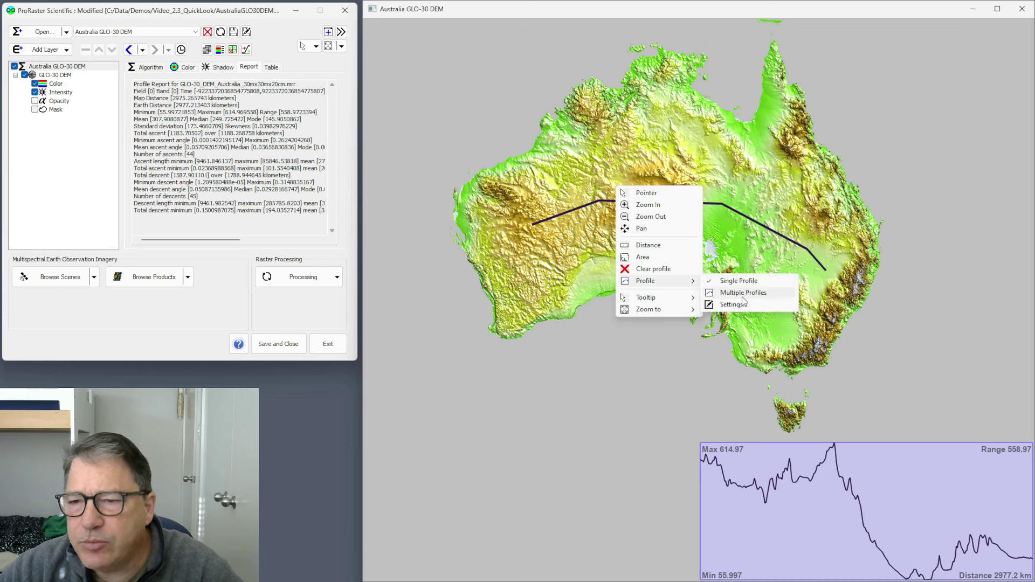
click(591, 177)
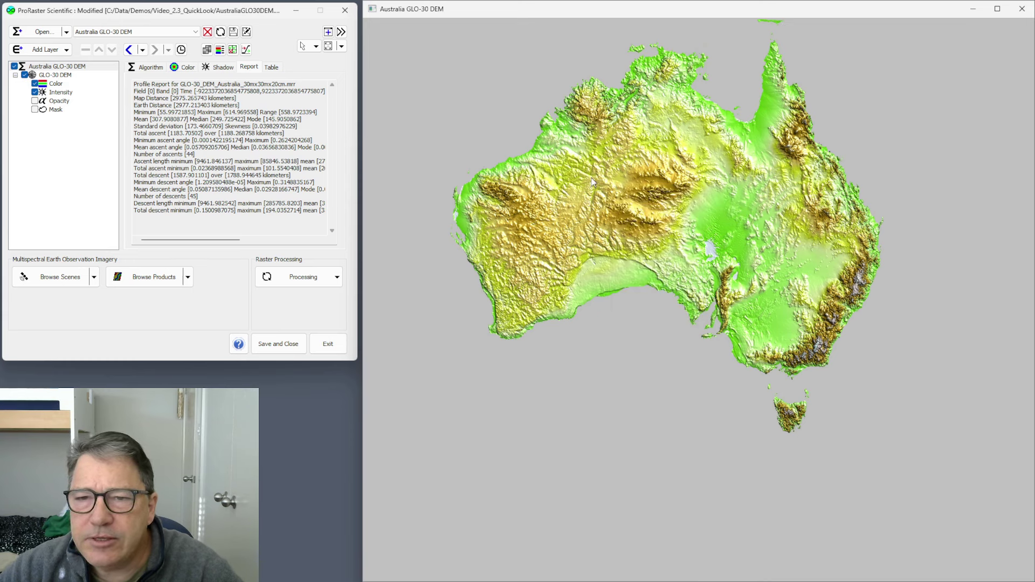
click(517, 234)
double_click(581, 246)
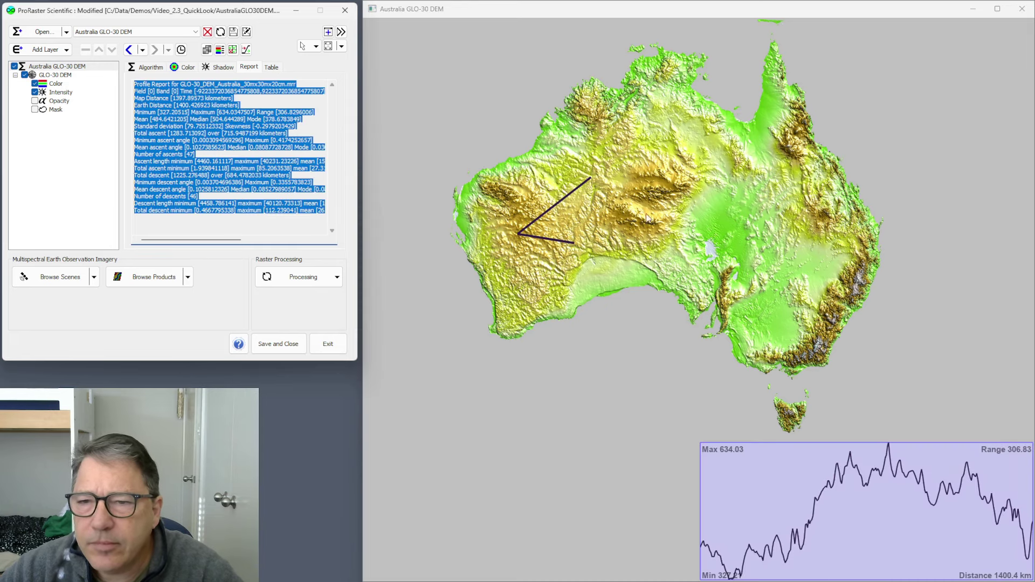
Step: Draw four successive straight profiles running southwest to northeast over the central ranges and the country south of them
click(589, 214)
double_click(707, 151)
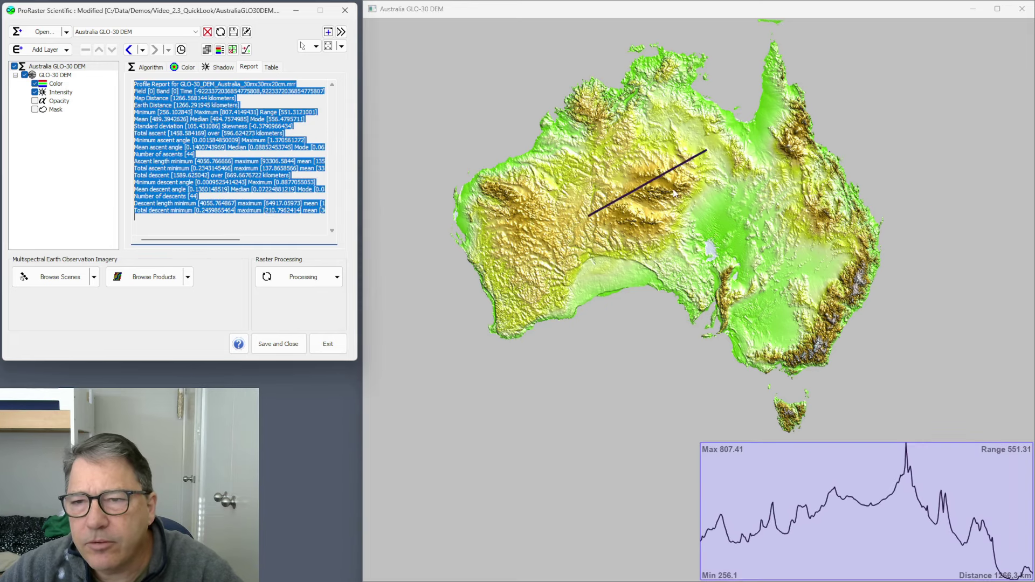
click(594, 252)
double_click(730, 181)
click(642, 255)
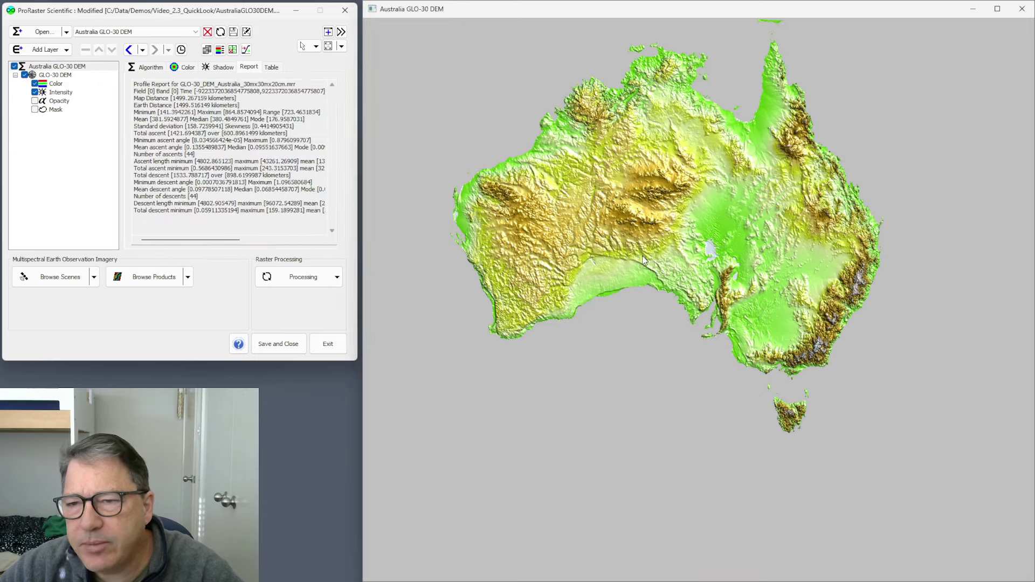
double_click(776, 192)
click(594, 218)
double_click(721, 159)
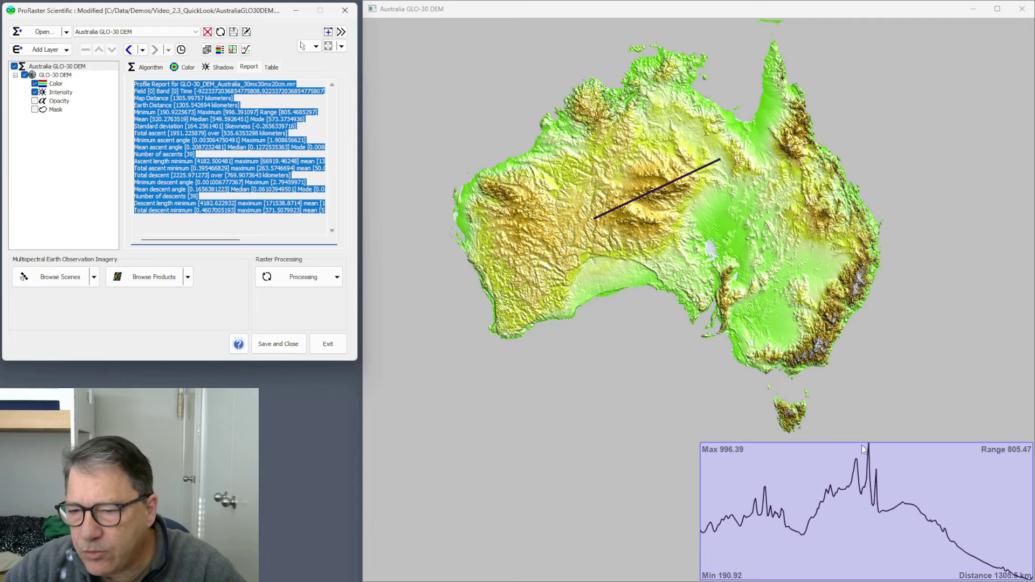
Step: Draw three short profiles across the narrow brown range beside the southern salt lakes, about 132, 149 and 151 km long
scroll(698, 248, up, 5)
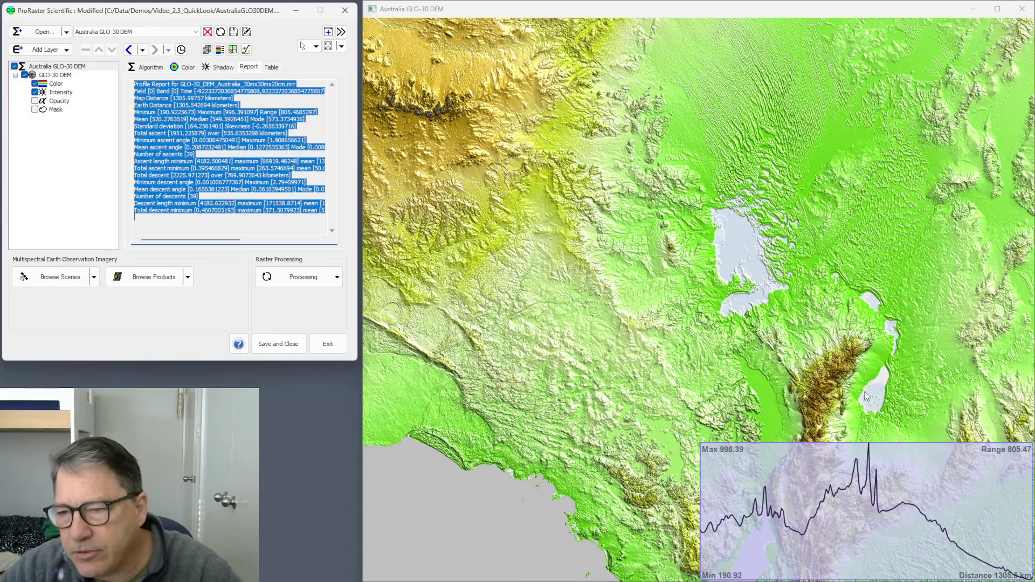
drag(865, 392, 799, 353)
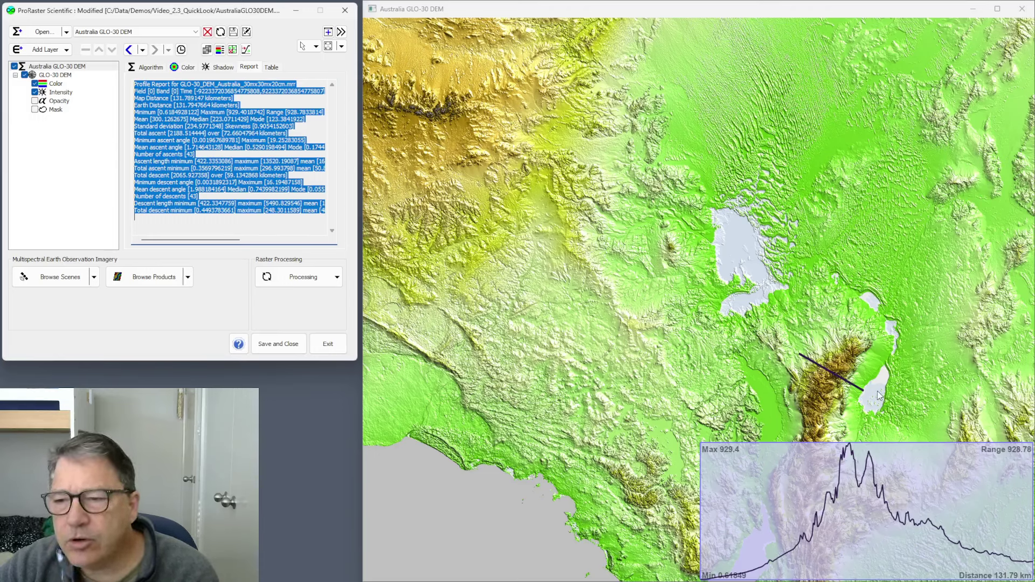
click(800, 322)
drag(802, 324, 872, 369)
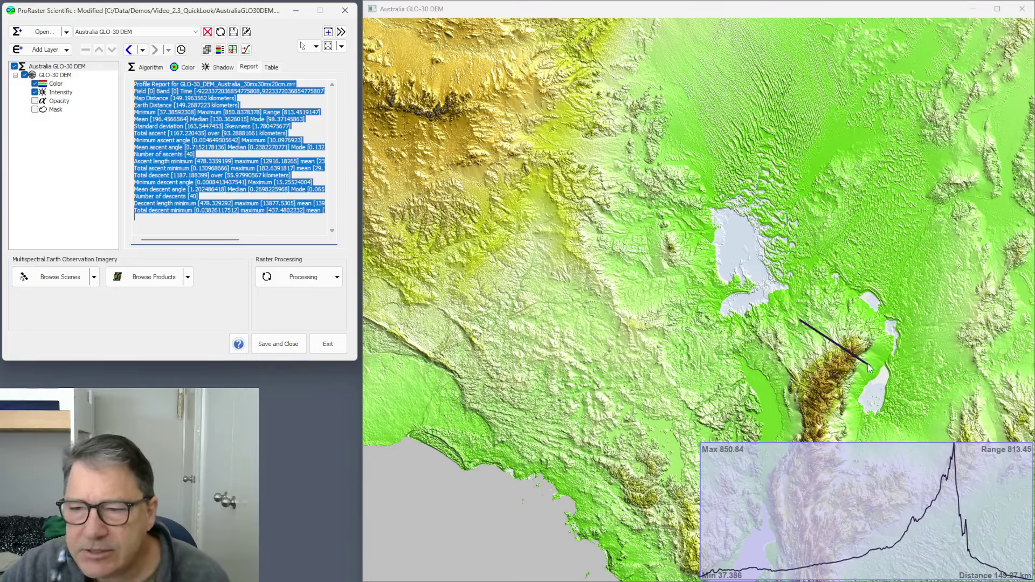
drag(873, 385, 802, 337)
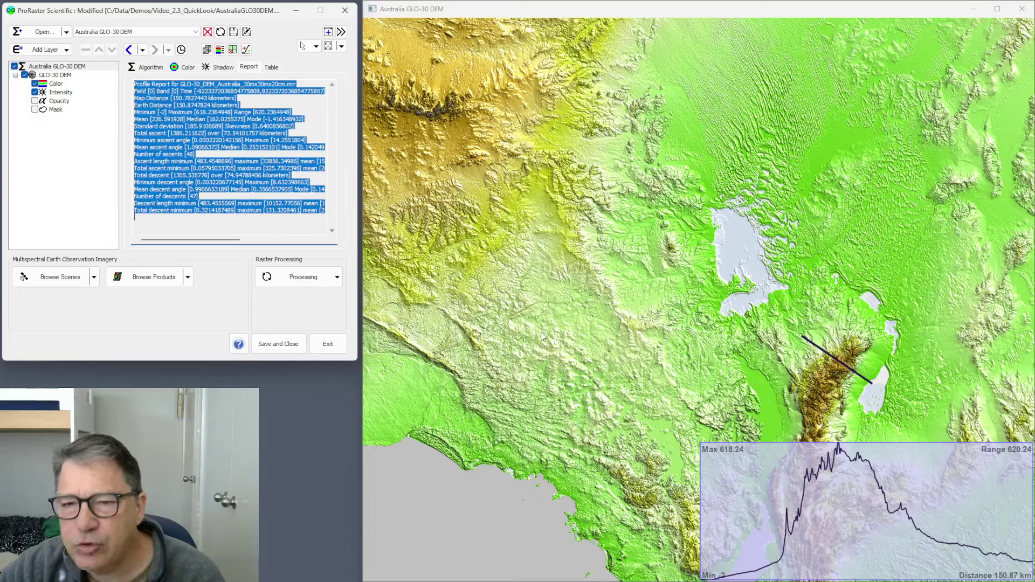
Step: Draw two roughly parallel profiles northeastward across the pale plain inland of the southern coast, the second about 249 km long
drag(497, 343, 624, 281)
drag(524, 359, 651, 300)
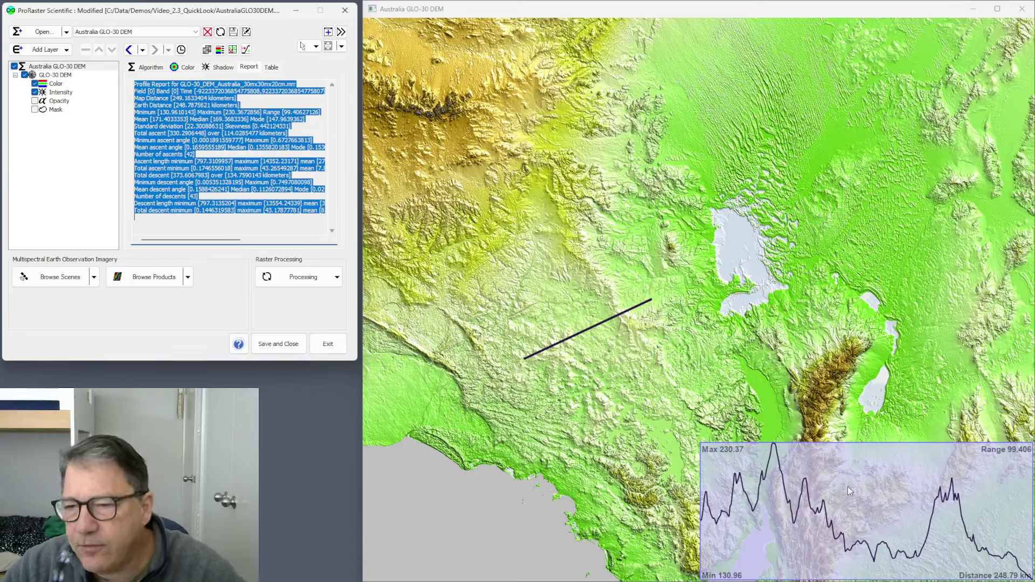
Step: Set the profile graph's position to top aligned, full width and half height in the Profile Settings
right_click(818, 354)
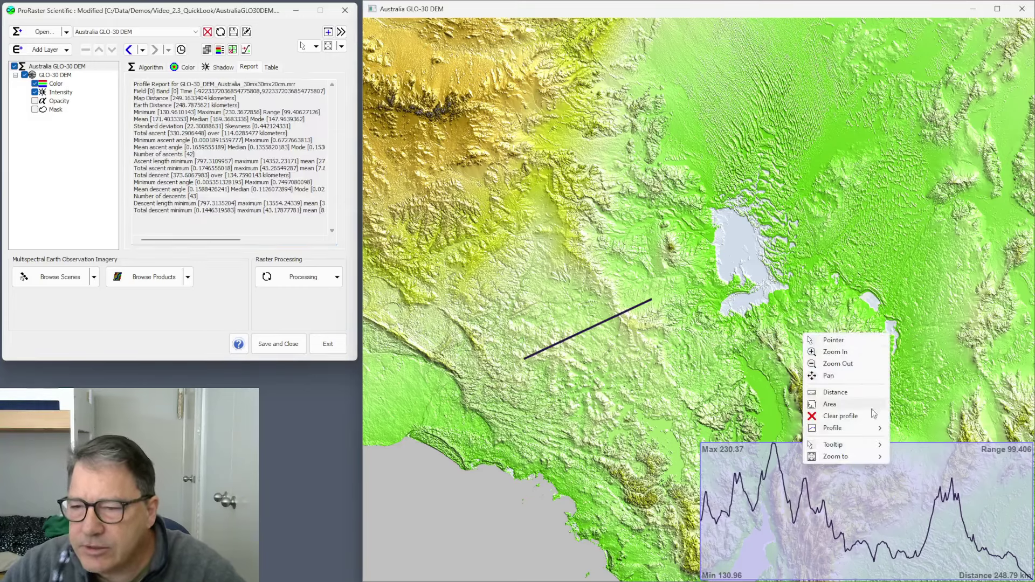
mouse_move(869, 428)
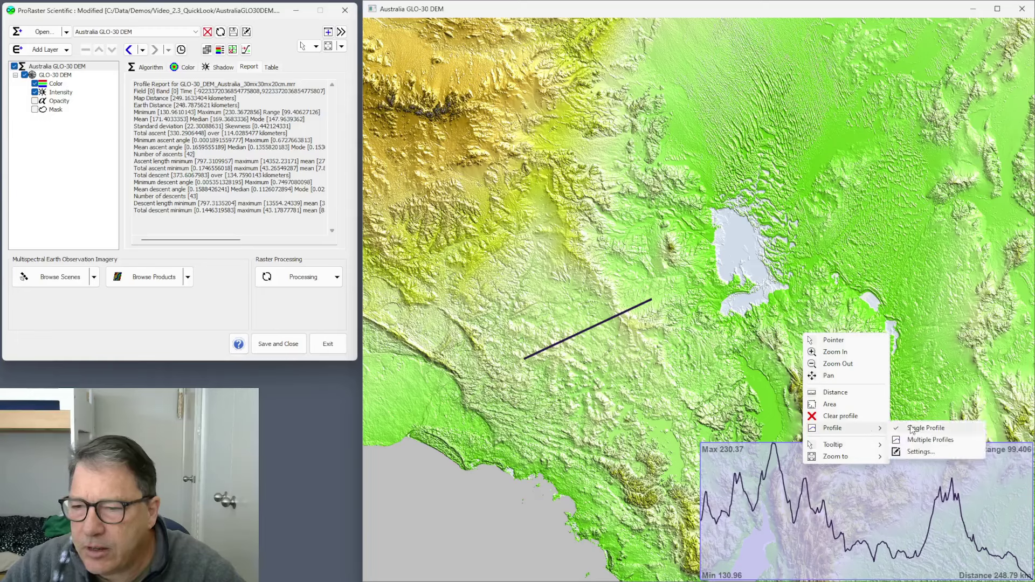
click(926, 453)
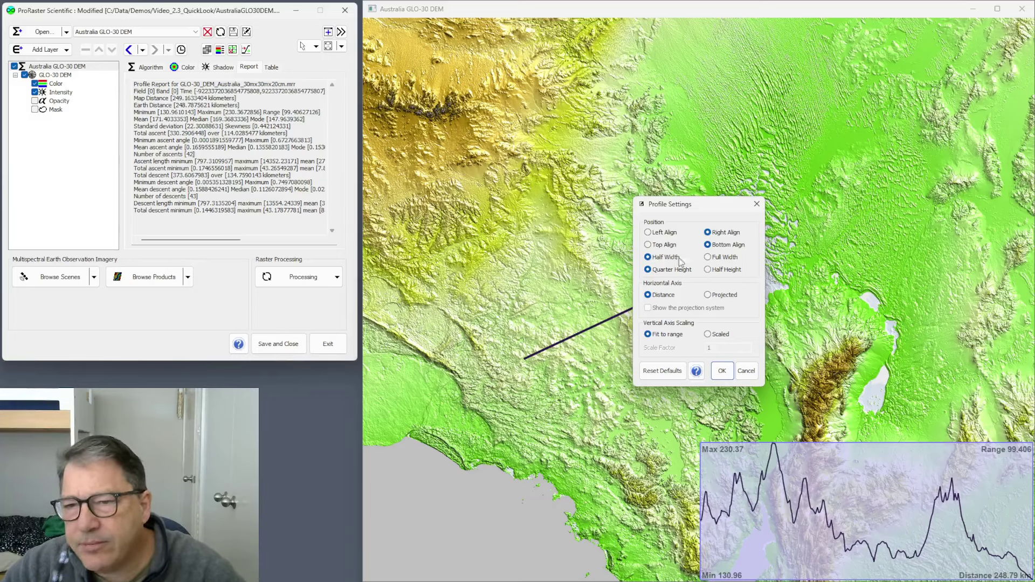
click(709, 258)
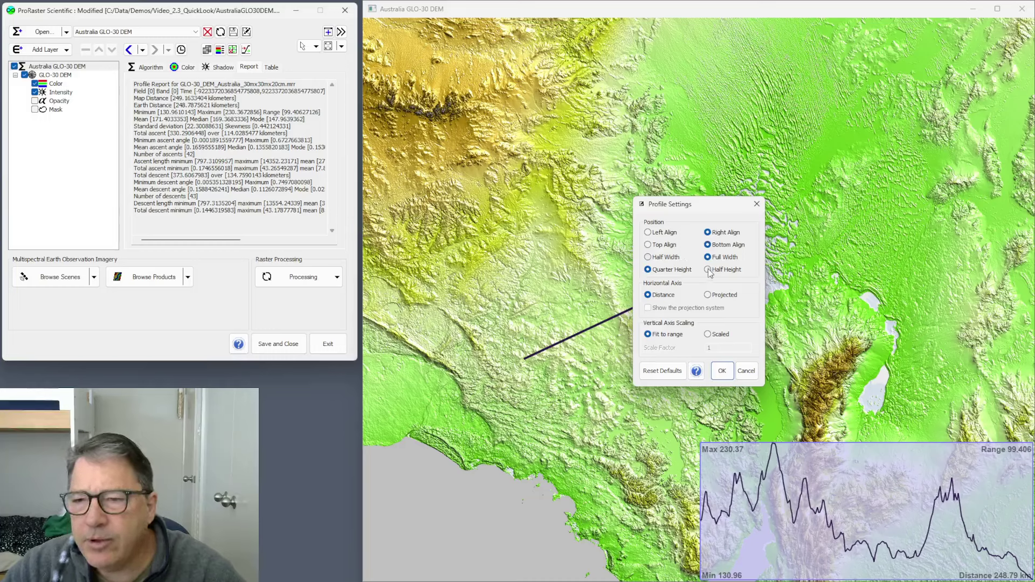
click(664, 245)
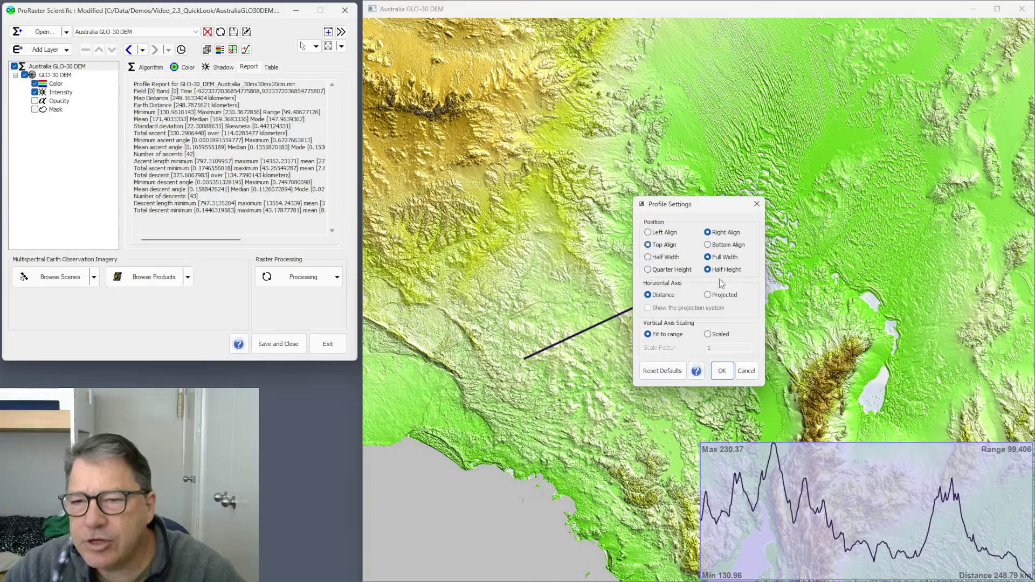
click(722, 372)
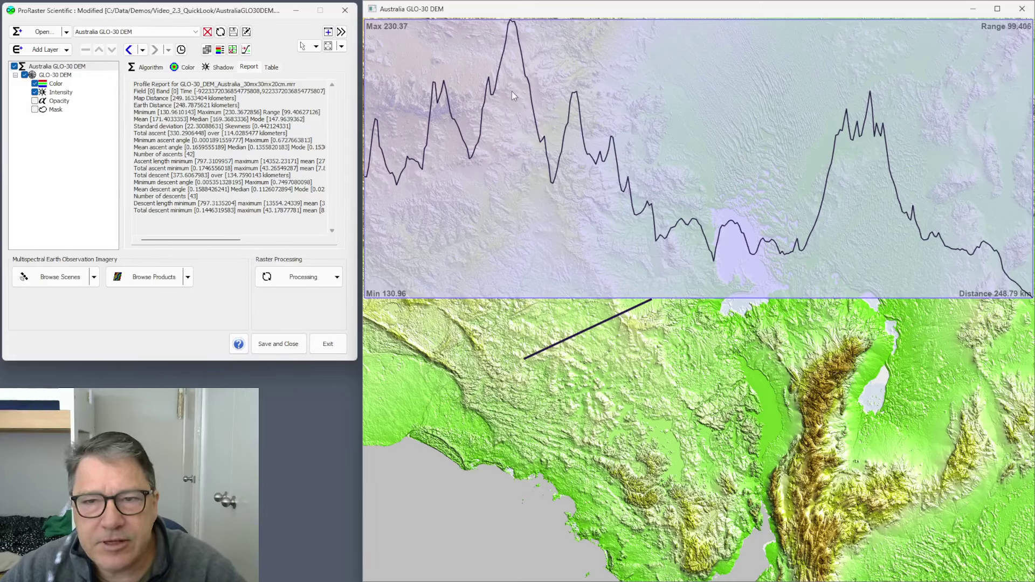
Step: Set the Pixel Scaling Factor option to 2 and draw a profile about 304 km long northeastward toward the southern salt lake
click(11, 10)
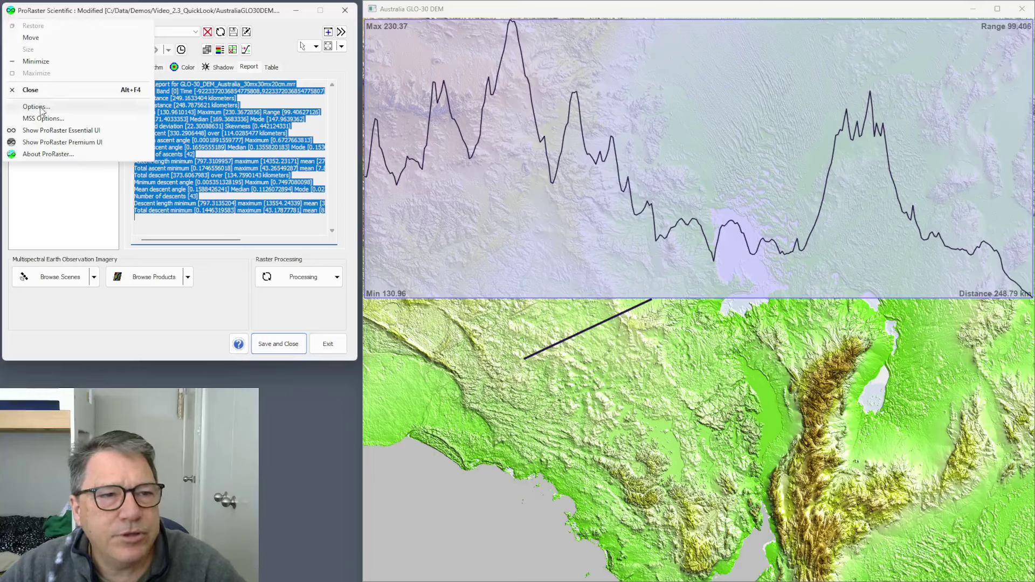
click(36, 107)
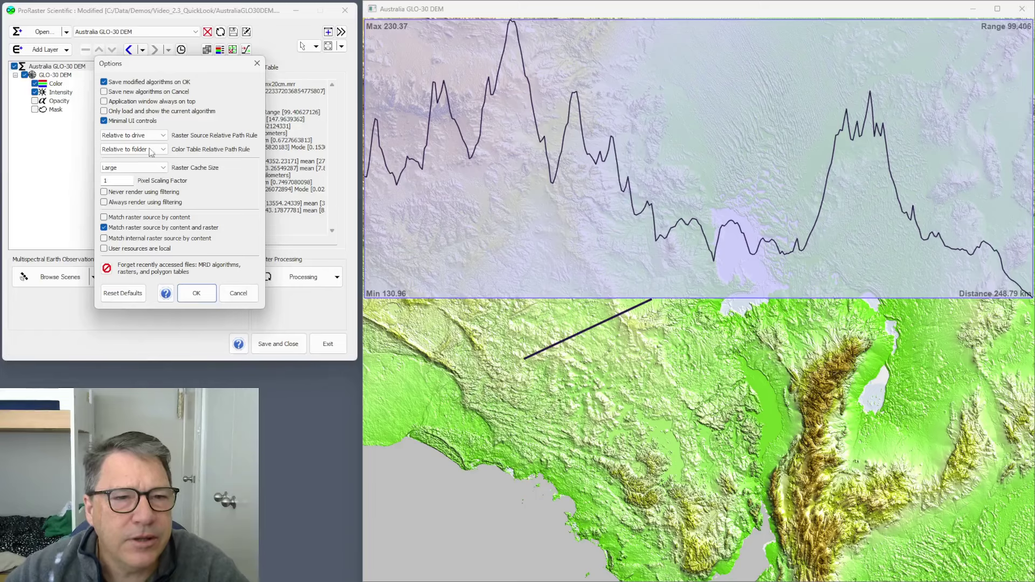
double_click(119, 180)
text(2)
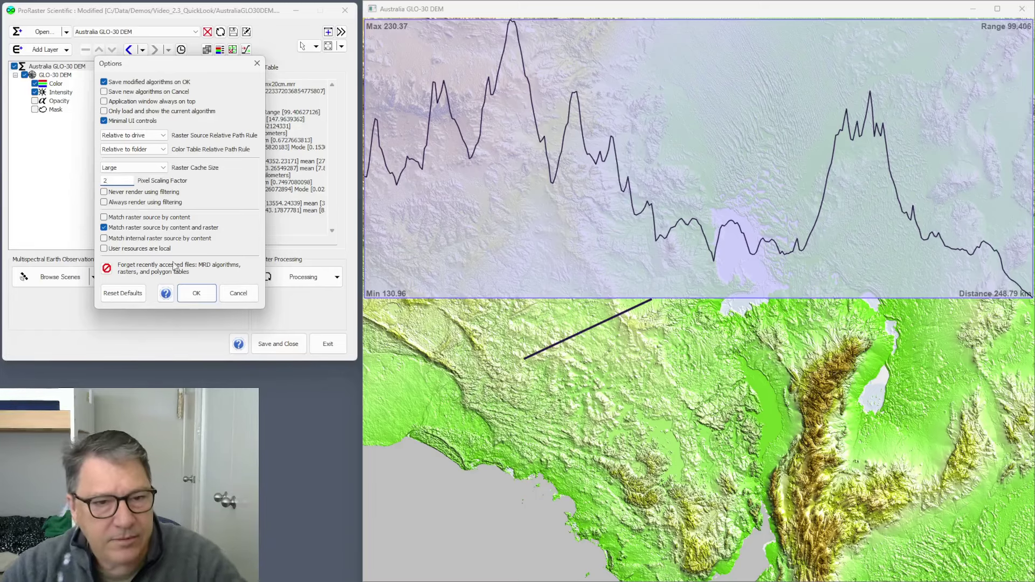
click(198, 293)
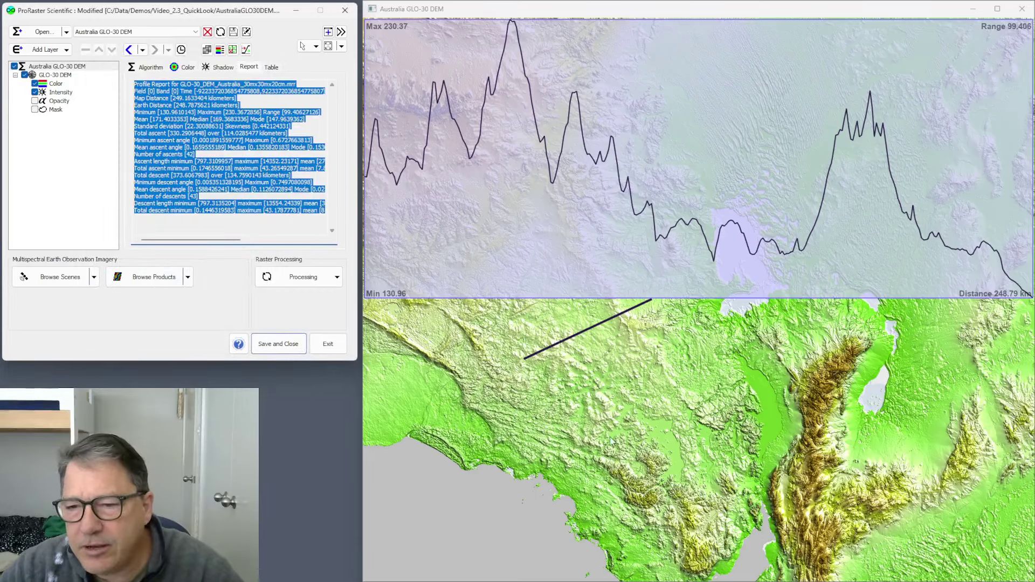
drag(615, 432, 752, 331)
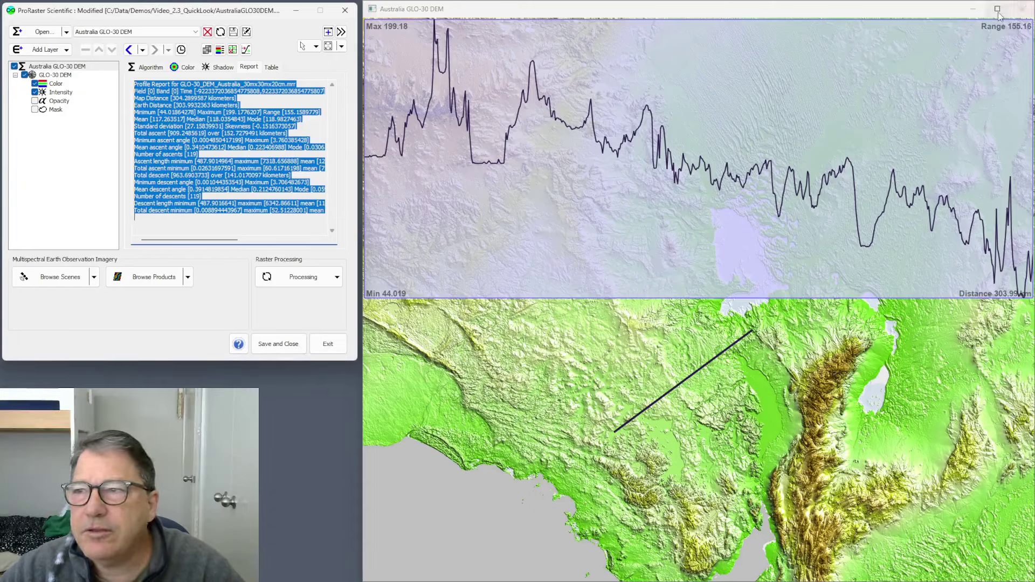
Step: Close and reopen the map preview, and restore it as a large separate map window
click(340, 33)
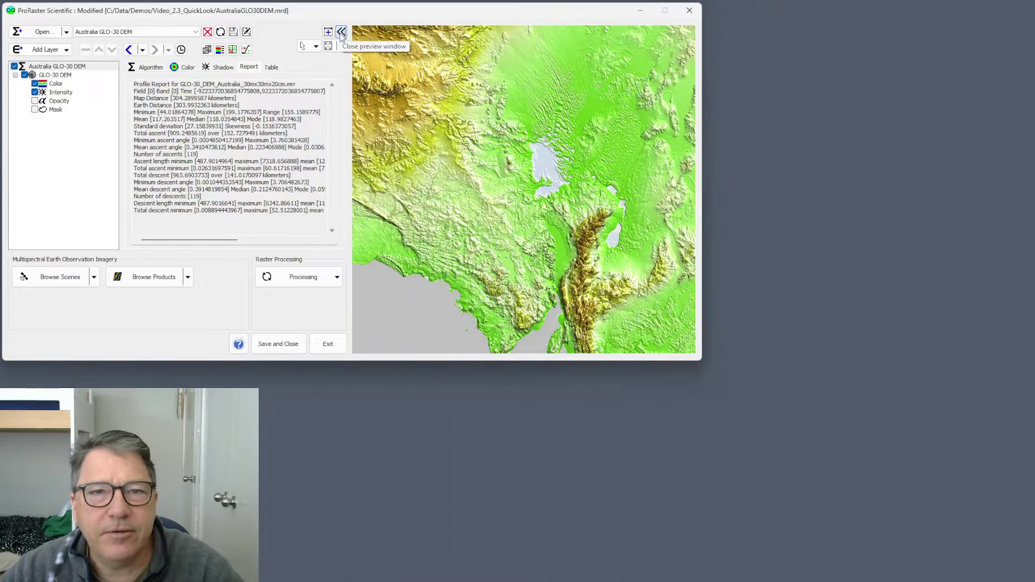
click(341, 32)
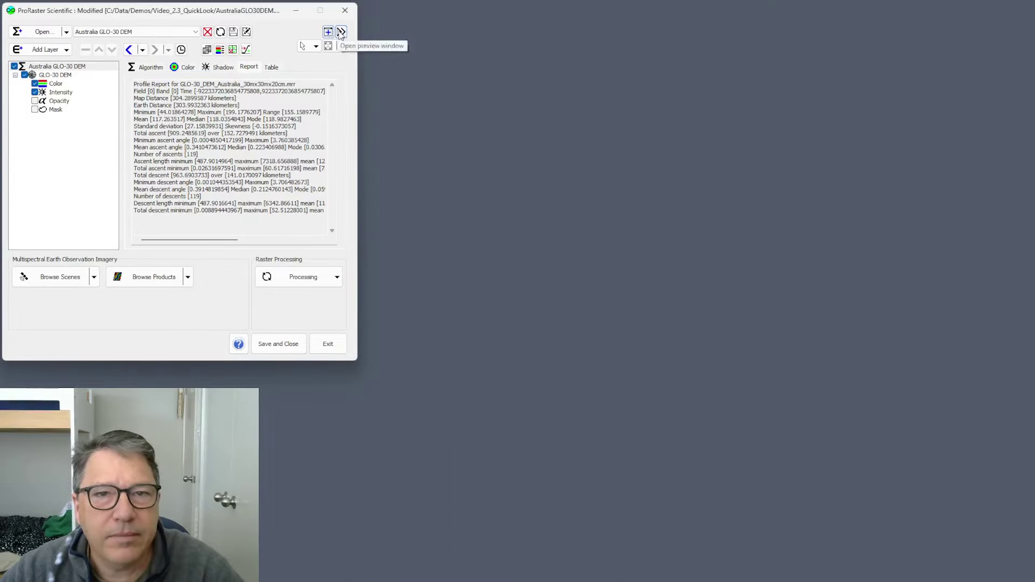
click(341, 32)
click(328, 32)
drag(425, 28, 1027, 134)
Step: Draw a straight profile about 394 km long, running east-northeast across the plain inland of the southern coast
click(827, 156)
mouse_move(827, 156)
mouse_down()
mouse_move(537, 139)
mouse_move(690, 174)
mouse_up()
drag(514, 228, 366, 231)
drag(641, 356, 805, 301)
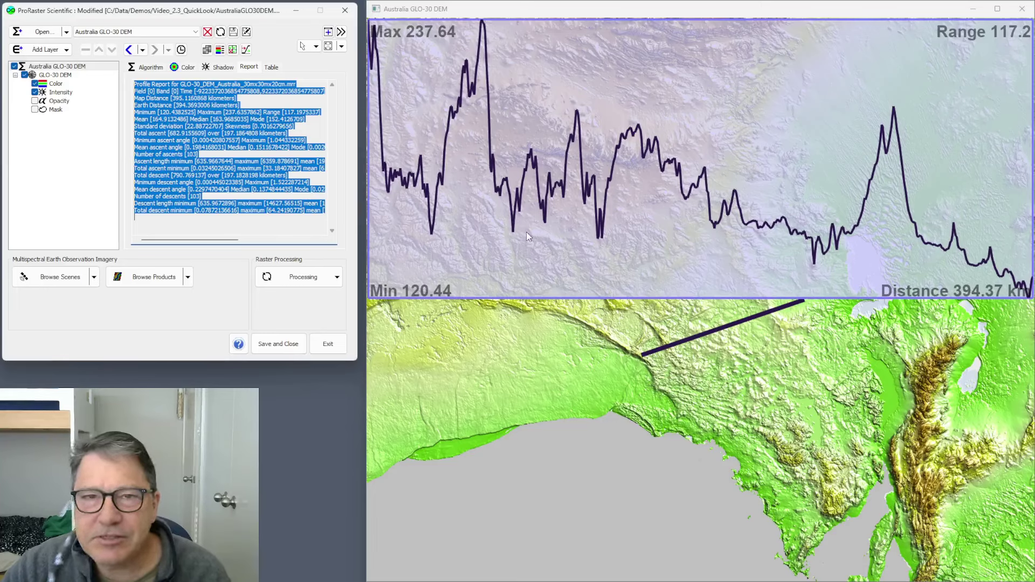
Step: Enter a Pixel Scaling Factor of 0.18 in the program options
click(12, 12)
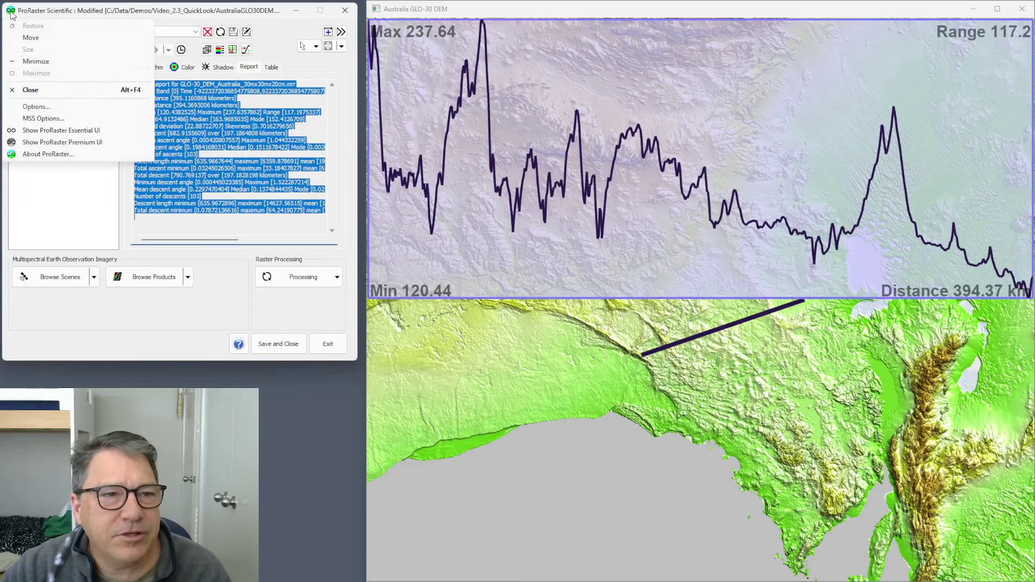
click(36, 107)
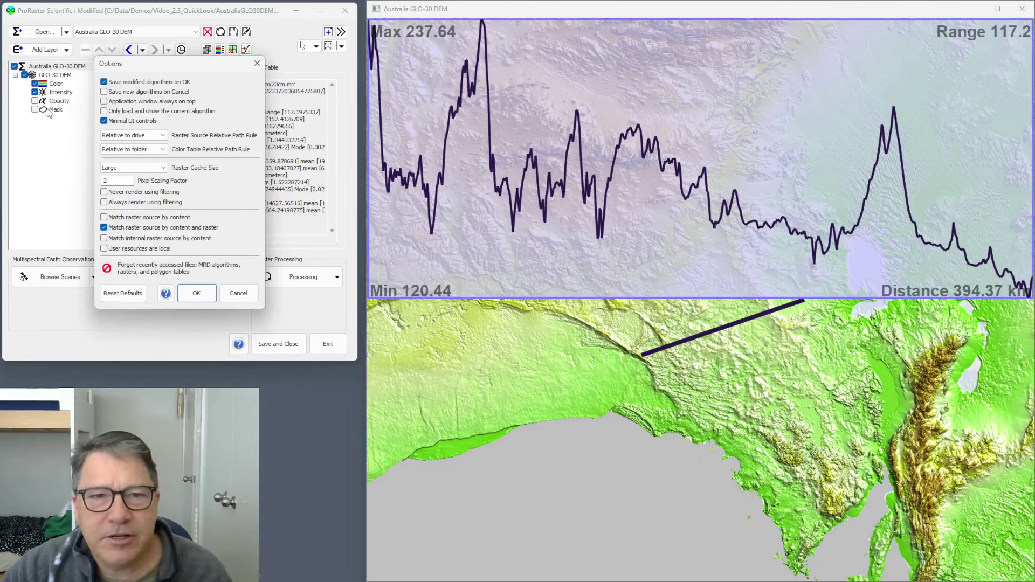
double_click(118, 181)
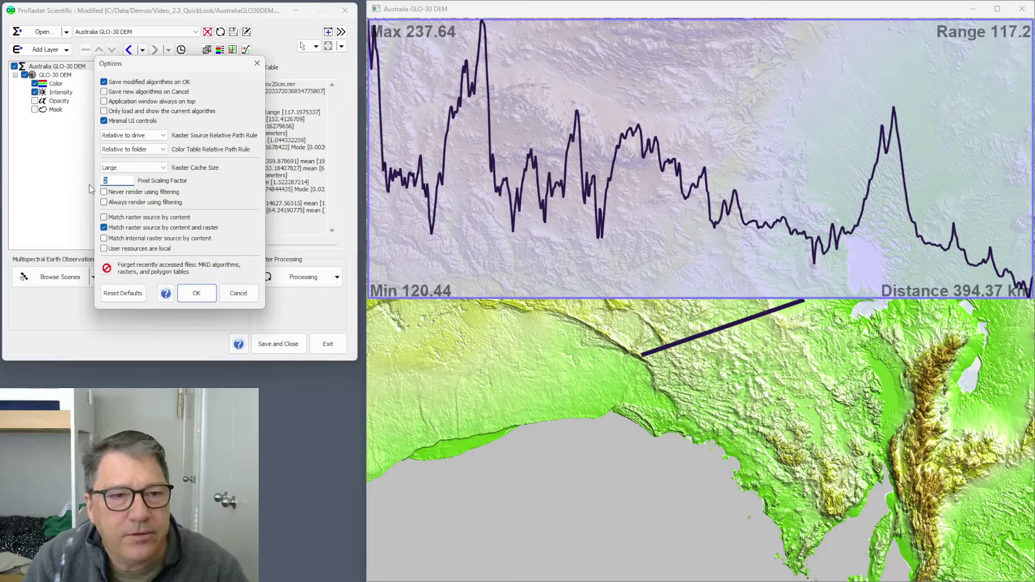
text(0.18)
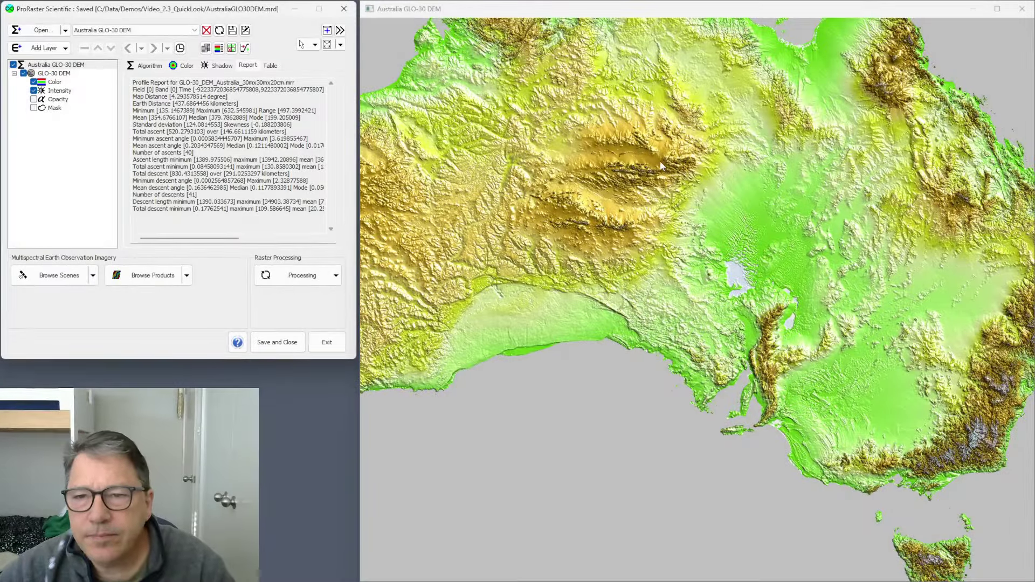
Step: Draw a closed, multi-segment single profile about 14.6 km long over the northeastern rim and floor of the oval mountain basin
scroll(761, 357, up, 5)
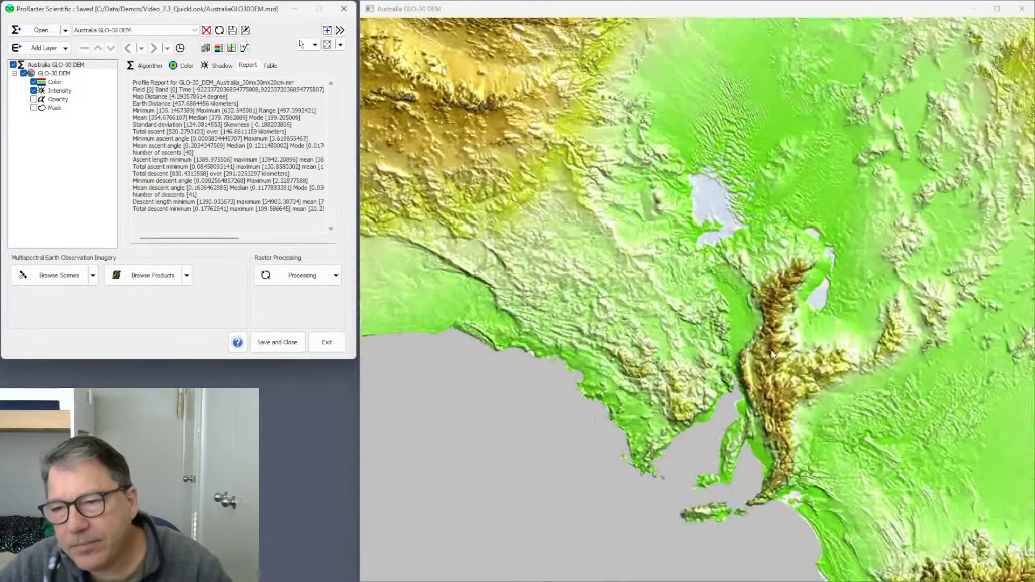
scroll(775, 280, up, 5)
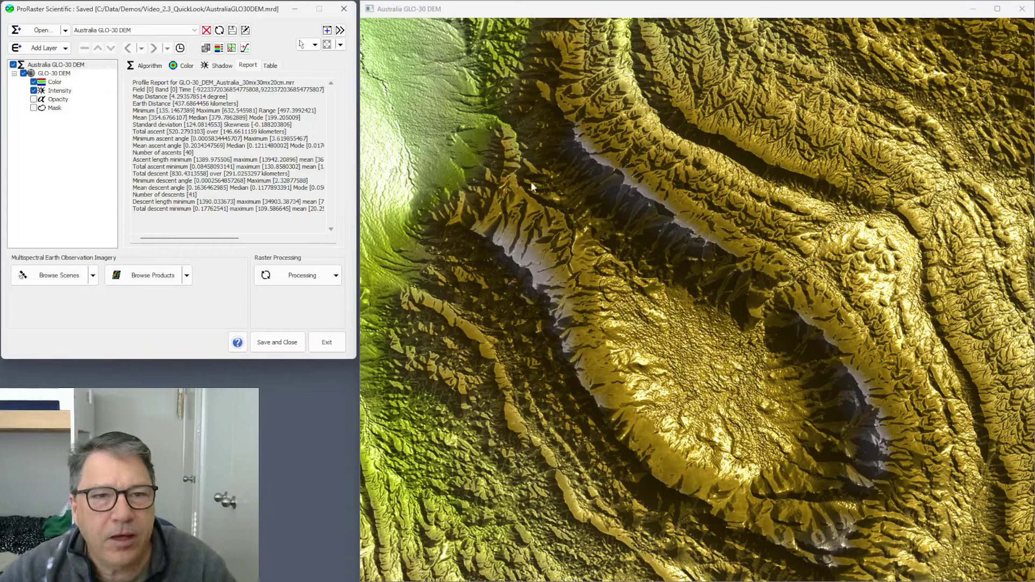
right_click(723, 348)
mouse_move(769, 427)
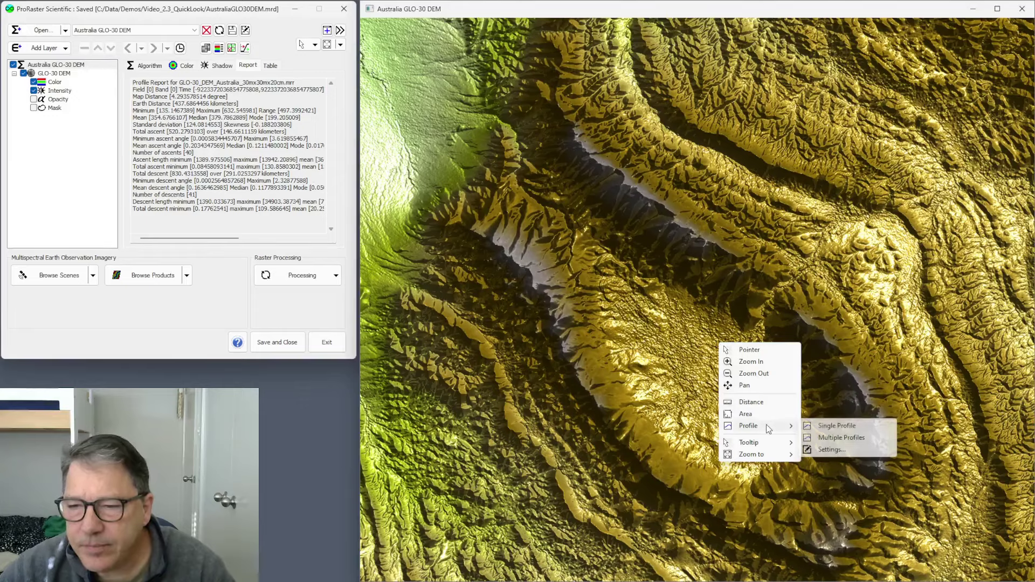
click(837, 427)
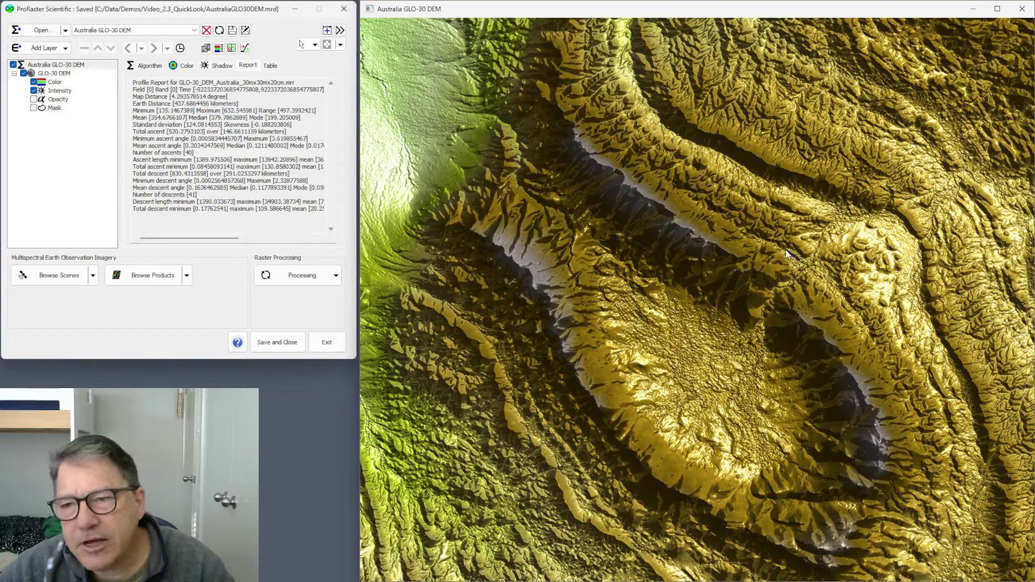
drag(761, 244, 715, 213)
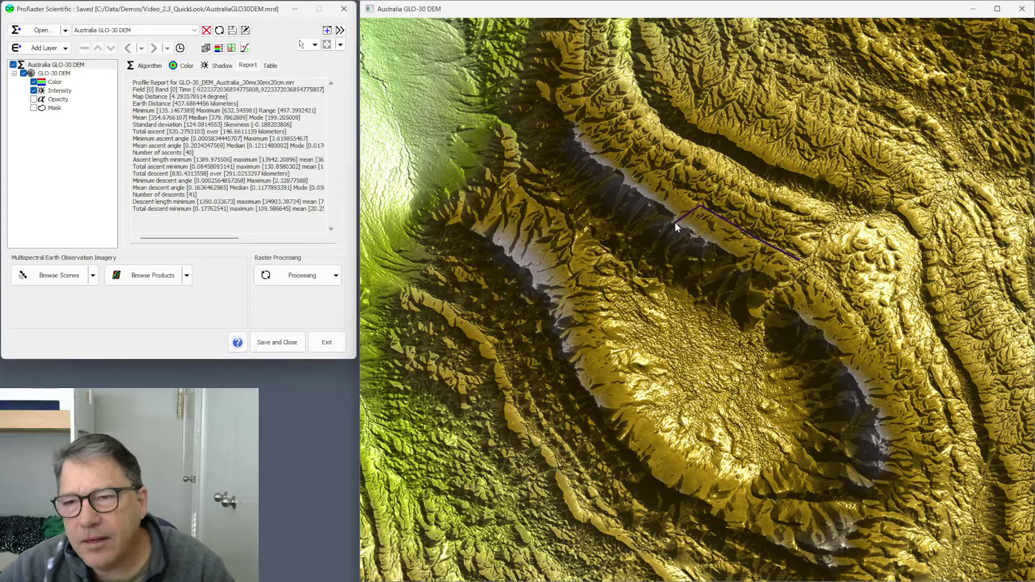
mouse_move(662, 280)
mouse_down()
mouse_move(689, 332)
mouse_move(739, 362)
mouse_move(779, 286)
mouse_move(802, 264)
mouse_up()
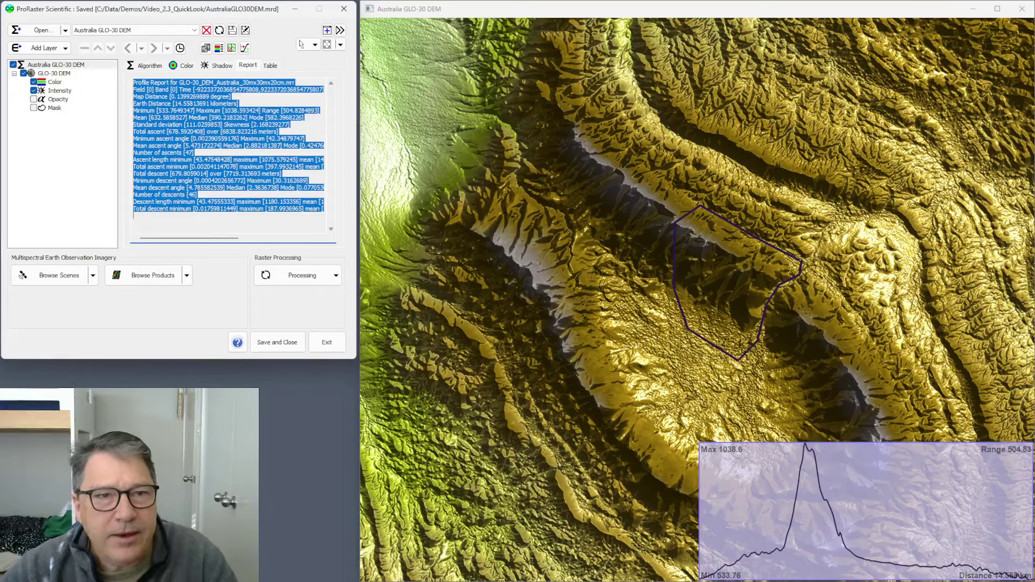
Step: Examine the profile report's raster name, map and earth distances, and total ascent with the distance it covers
click(159, 83)
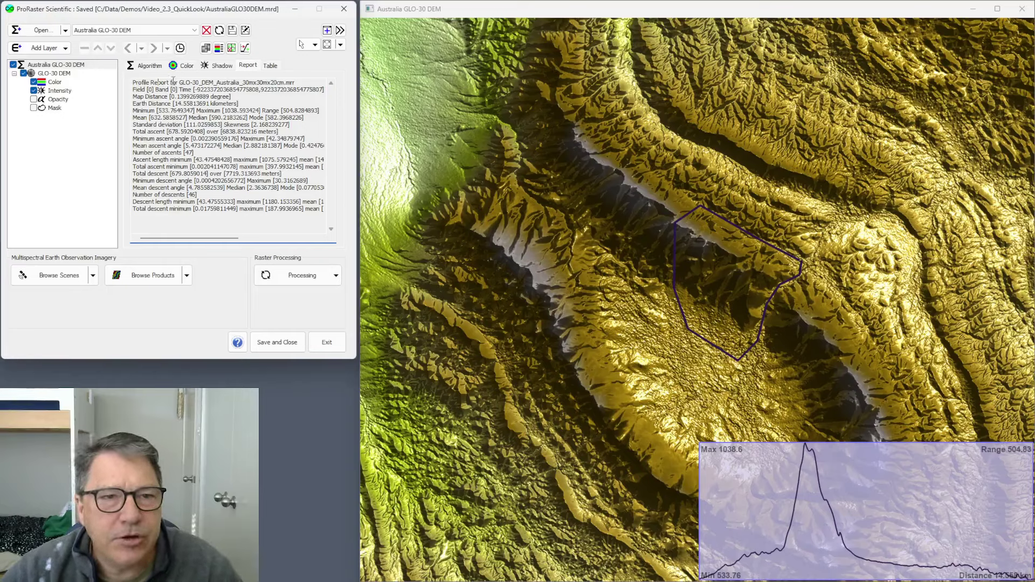
drag(181, 83, 296, 83)
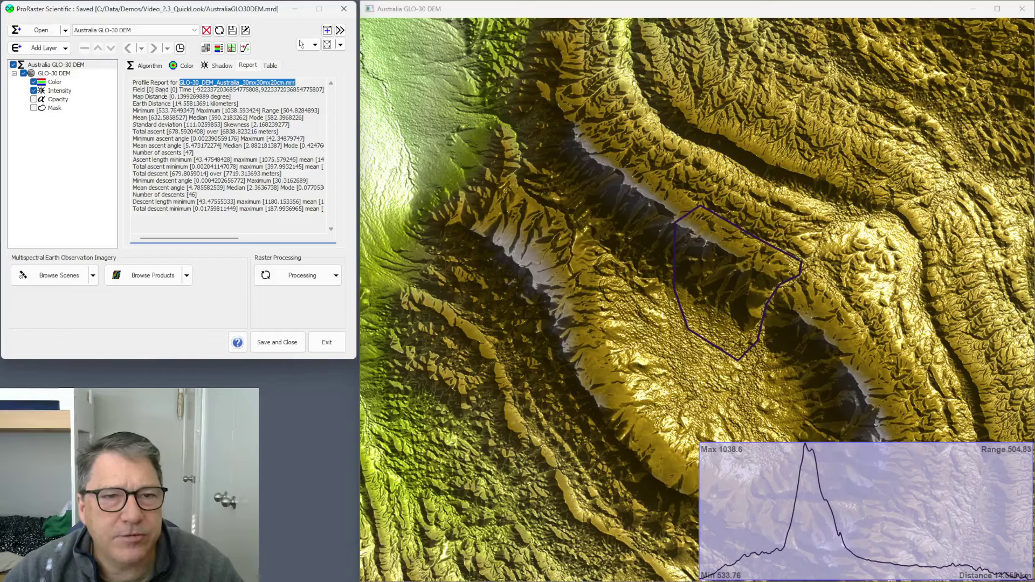
click(149, 99)
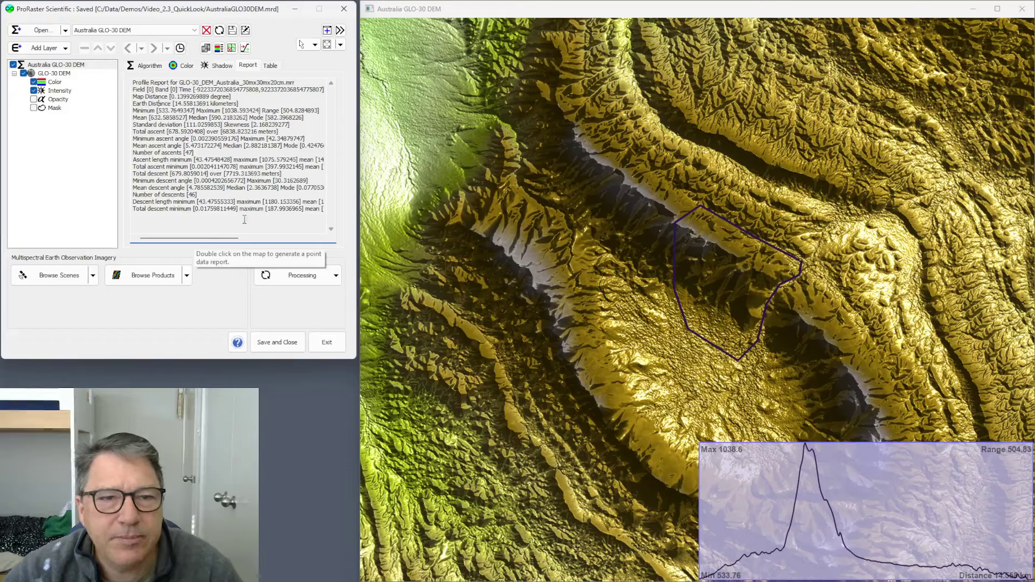
mouse_move(194, 238)
mouse_down()
mouse_move(227, 240)
mouse_move(202, 245)
mouse_up()
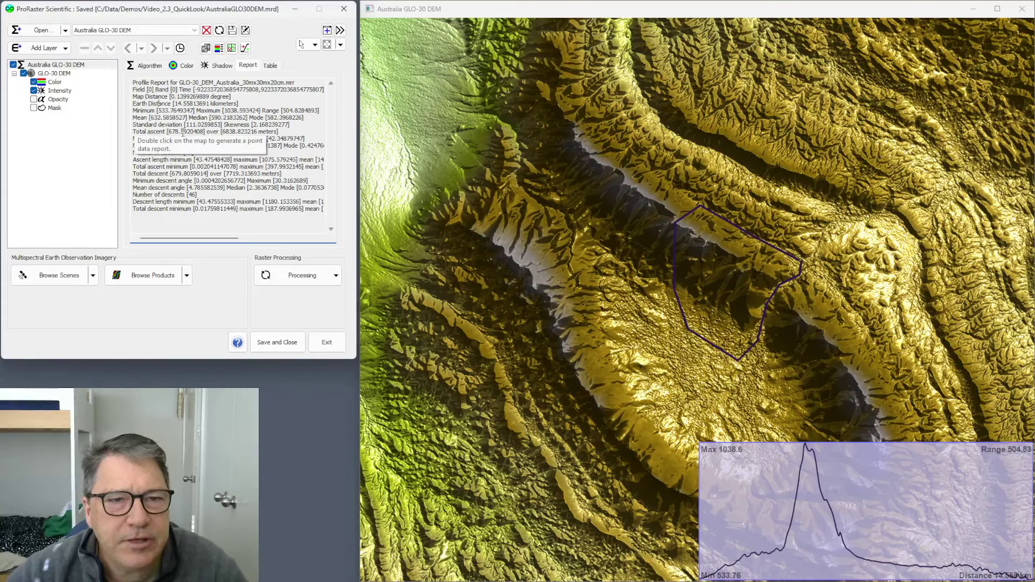
drag(168, 131, 201, 132)
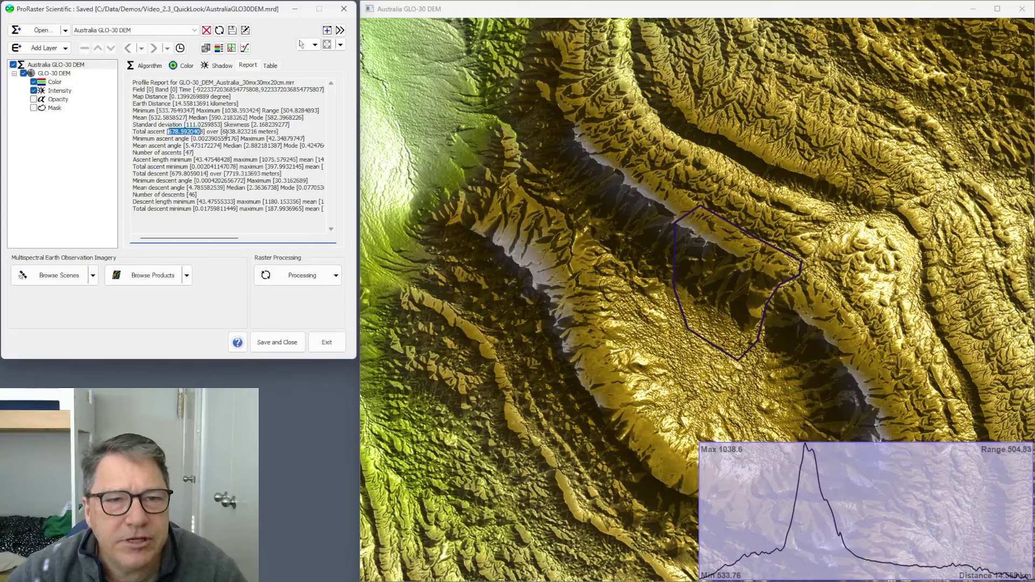
drag(221, 132, 241, 132)
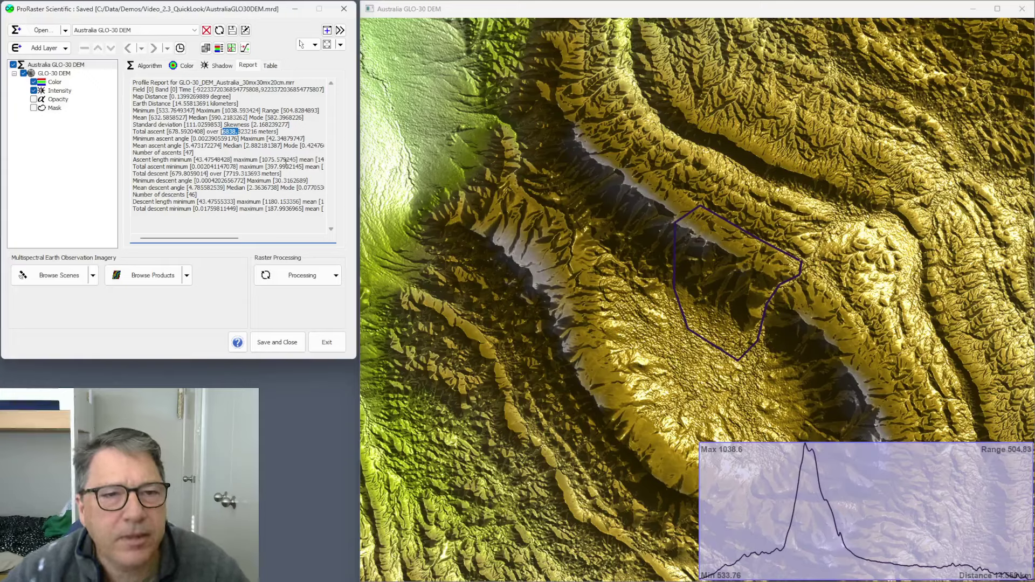
Step: Examine the profile report's maximum ascent angle, number of ascents and maximum ascent length
click(160, 141)
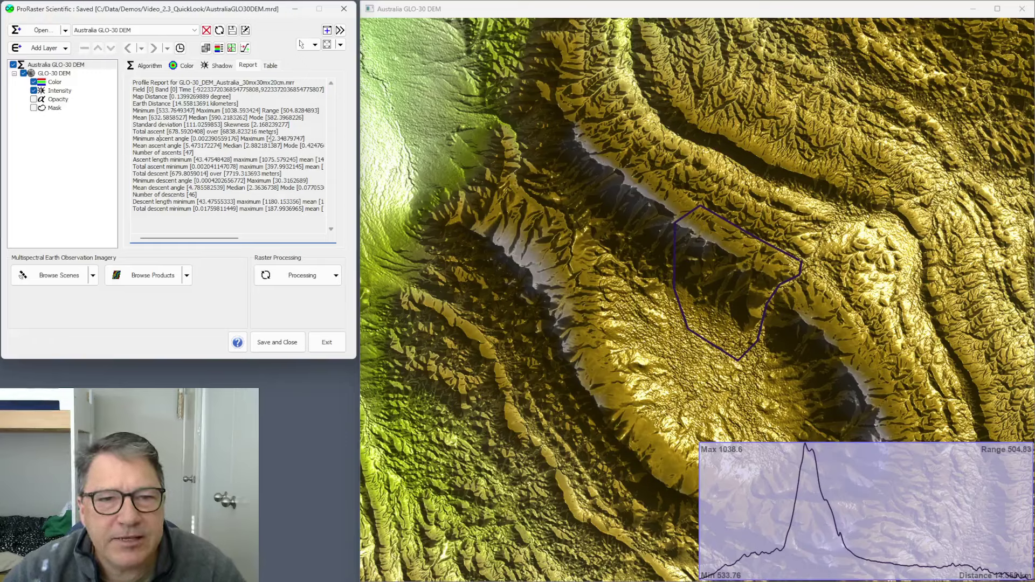
drag(269, 138, 283, 139)
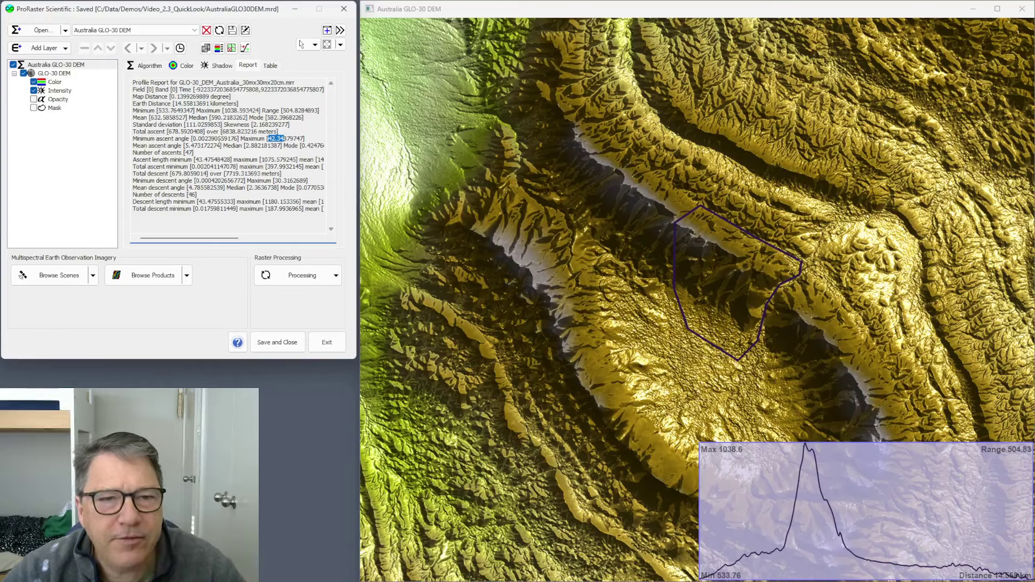
drag(210, 238, 182, 238)
click(156, 152)
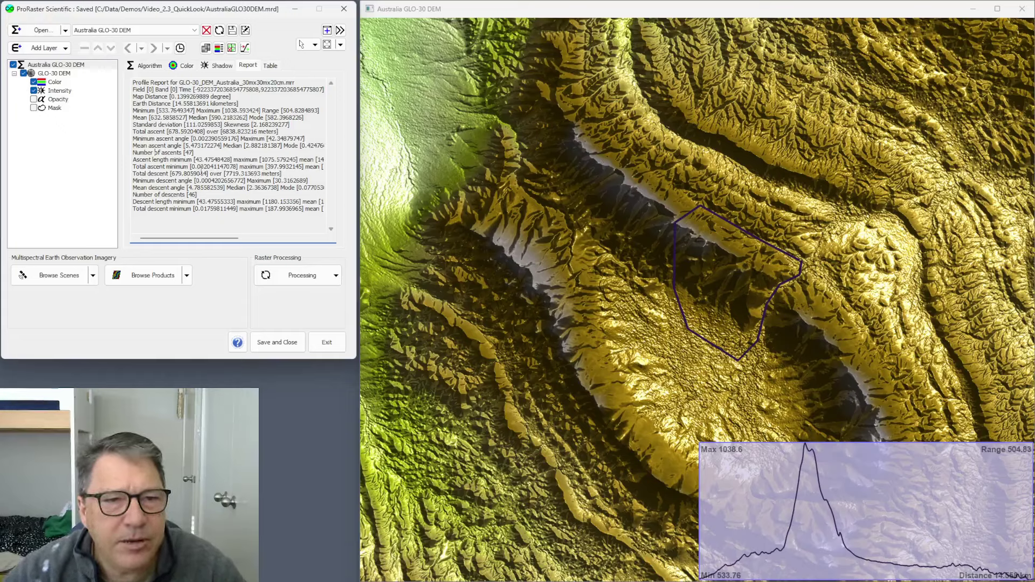
drag(195, 160, 276, 159)
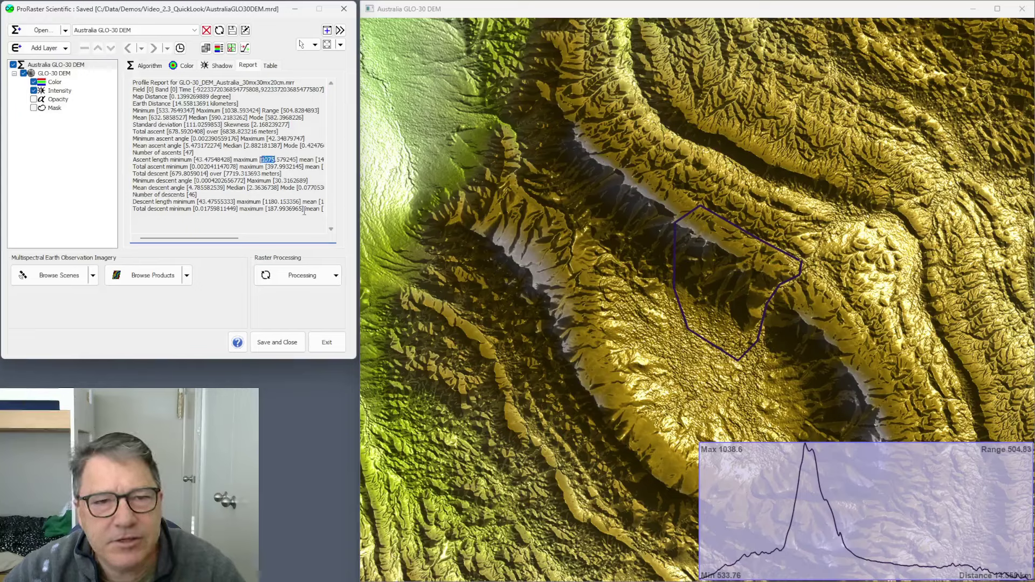
mouse_move(207, 241)
mouse_down()
mouse_move(242, 241)
mouse_move(195, 244)
mouse_up()
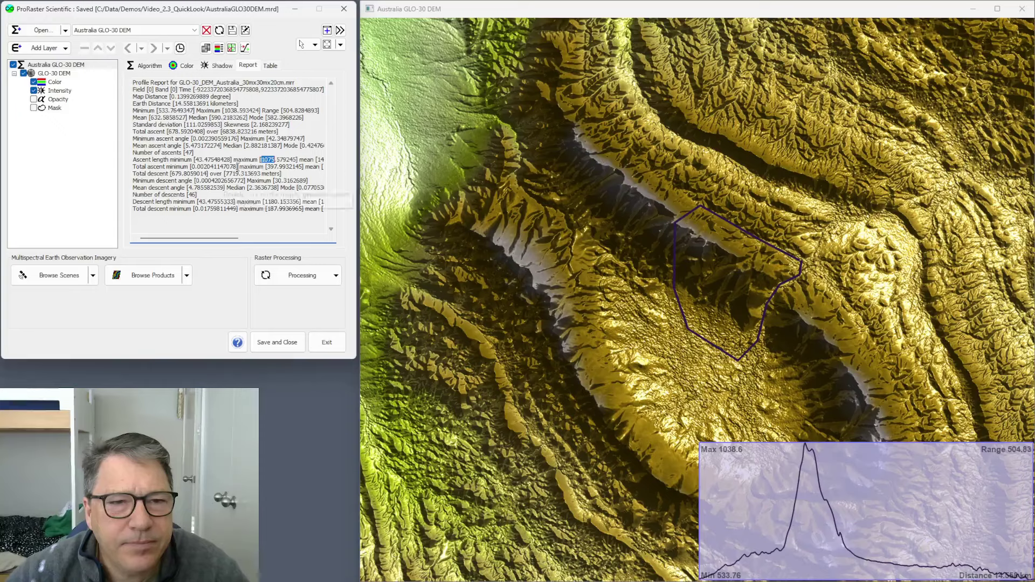
Step: Examine the profile report's total descent, the distance it covers, and the remaining descent statistics
mouse_move(207, 242)
mouse_down()
mouse_move(250, 246)
mouse_move(199, 249)
mouse_up()
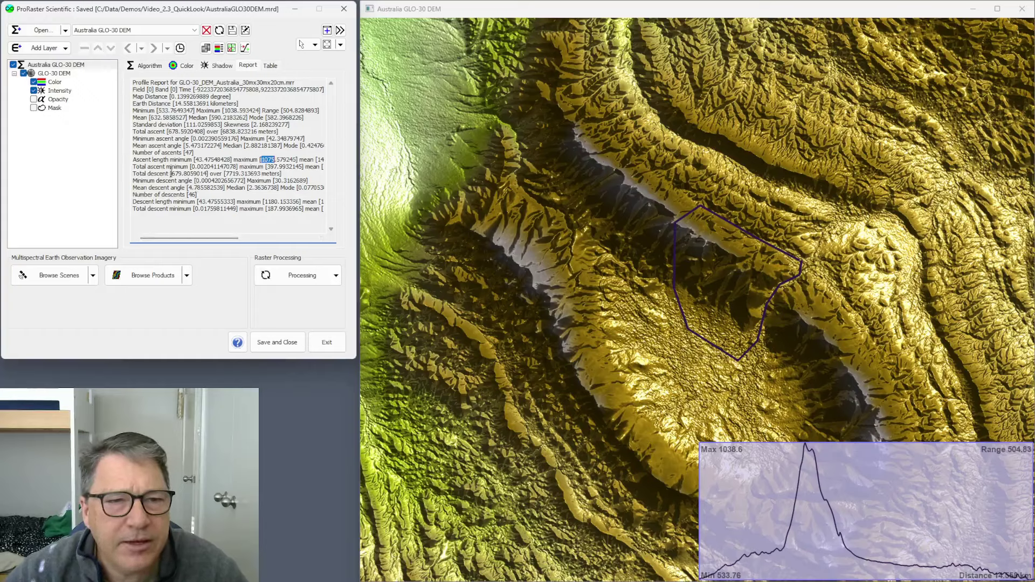
drag(173, 173, 240, 174)
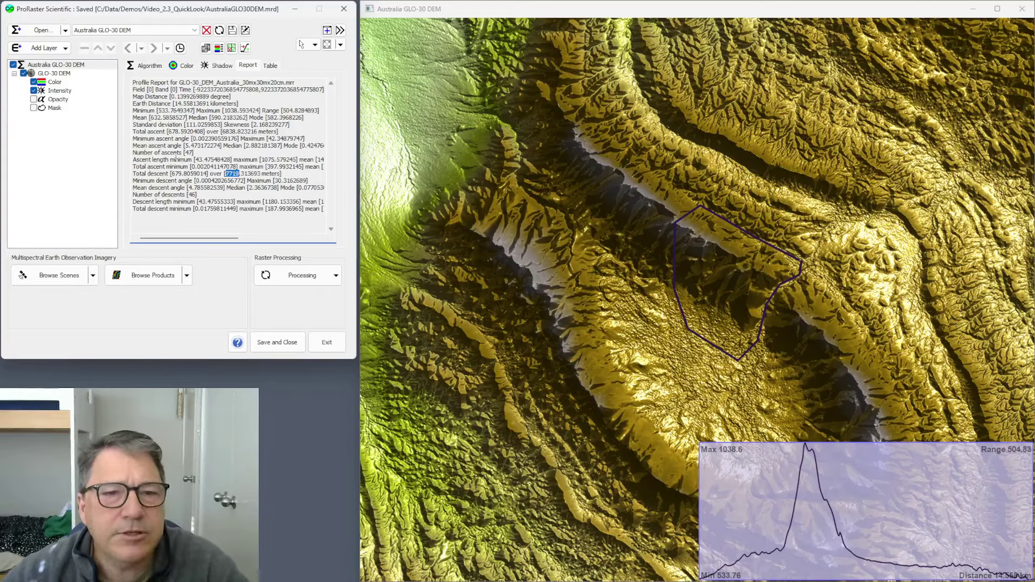
mouse_move(190, 238)
mouse_down()
mouse_move(272, 239)
mouse_move(180, 245)
mouse_up()
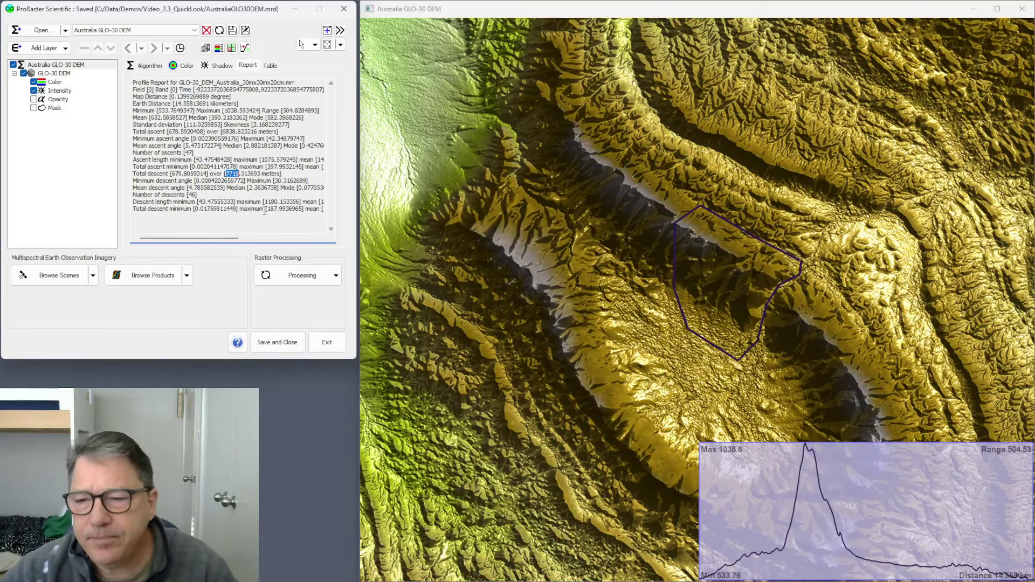
Step: Switch to Multiple Profiles and draw four parallel profiles from the basin floor across its northeastern rim, the last about 4.3 km long
right_click(688, 274)
mouse_move(755, 369)
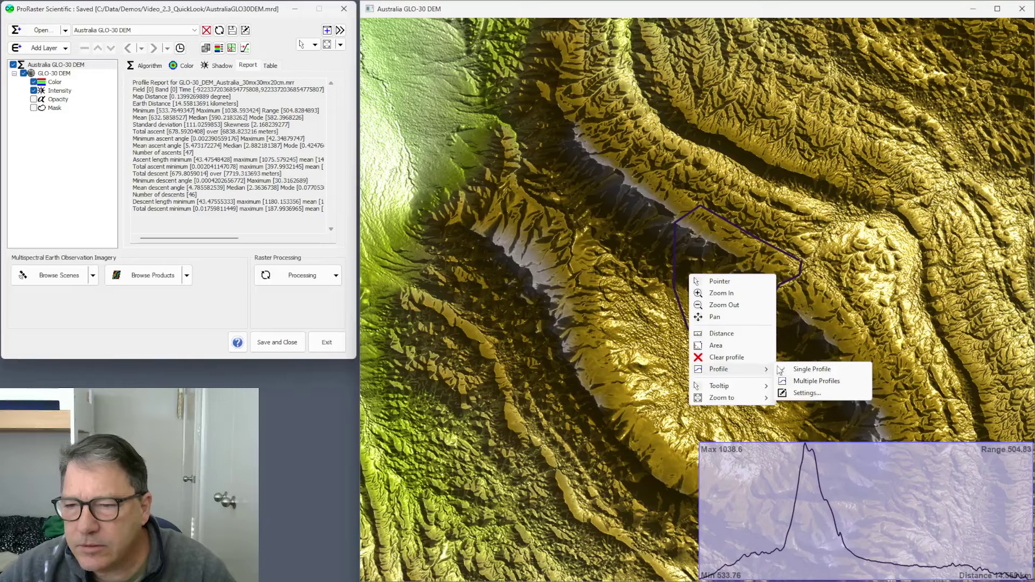
click(817, 381)
drag(599, 252, 676, 162)
drag(636, 272, 702, 181)
drag(661, 296, 738, 192)
drag(693, 309, 771, 217)
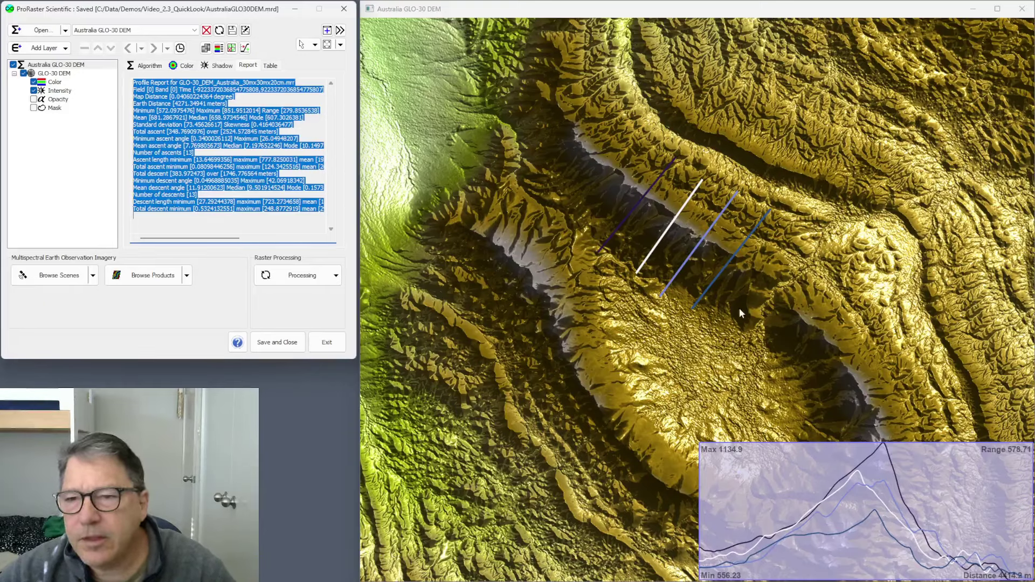
Step: Clear the profiles and draw four longer parallel ones northeastward across the basin's northeastern rim, the last about 5.6 km long
right_click(725, 303)
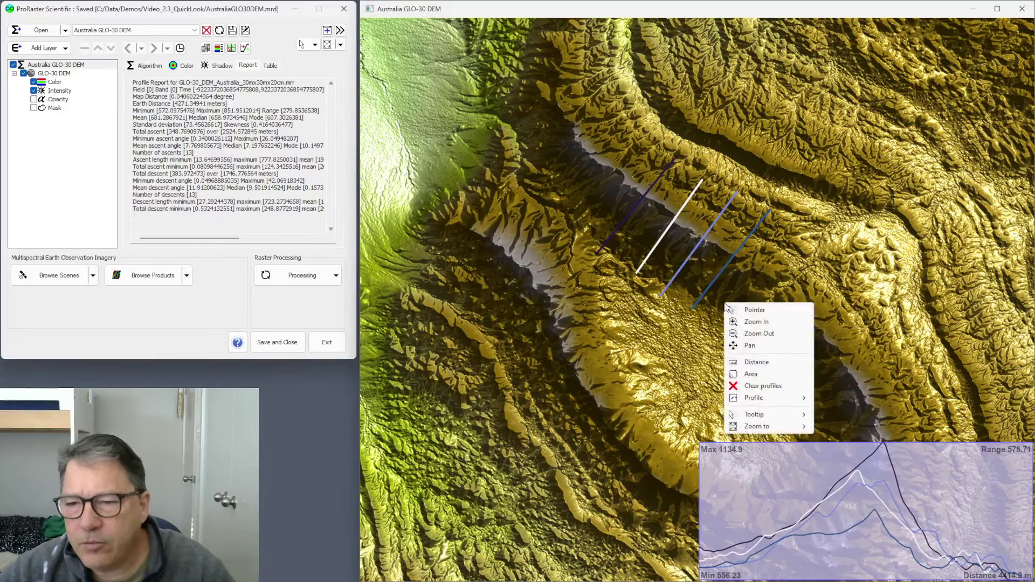
click(759, 386)
drag(609, 275, 690, 154)
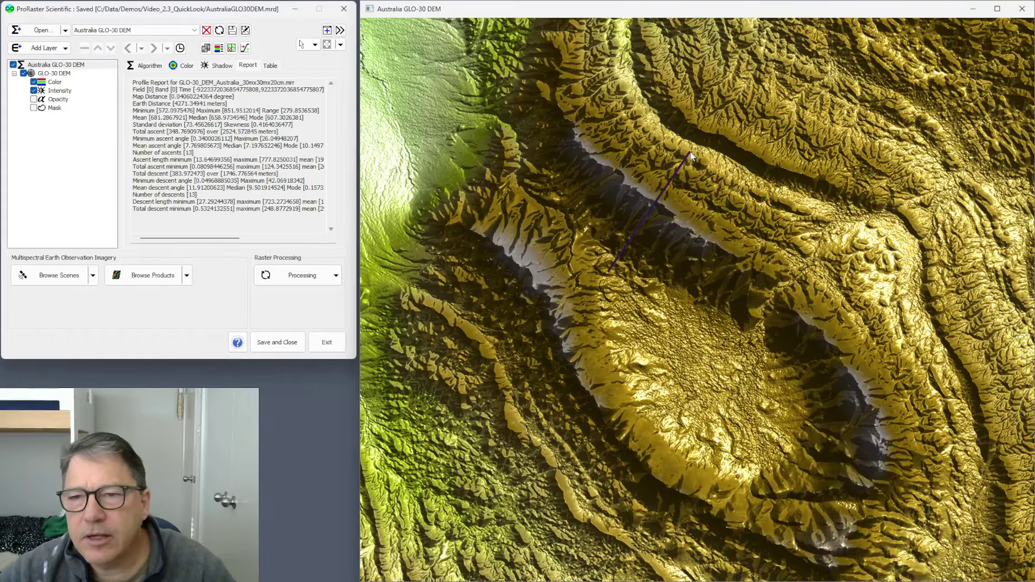
drag(641, 296, 725, 160)
drag(660, 356, 747, 203)
drag(692, 355, 775, 214)
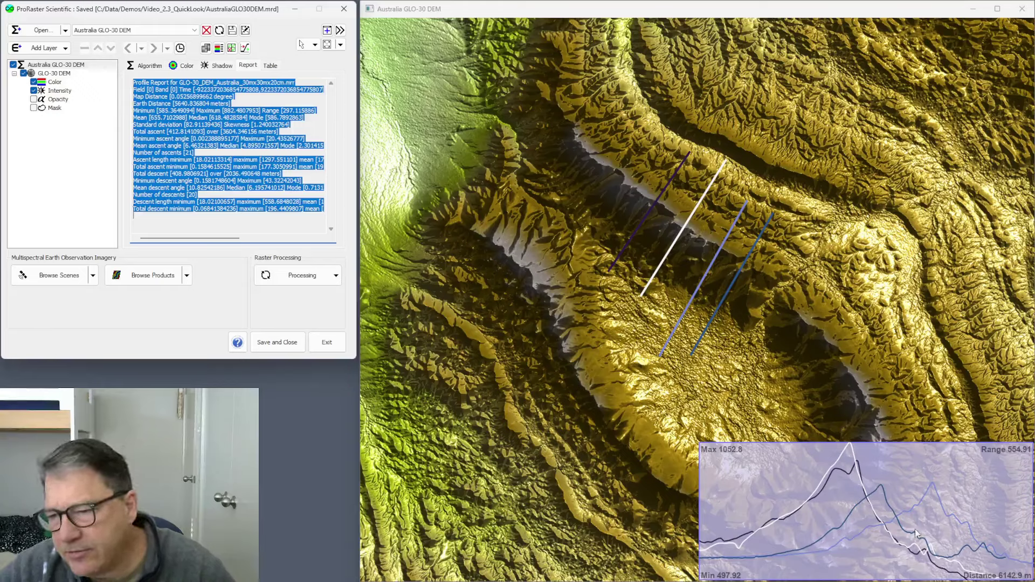
Step: Set the profile graph's horizontal axis to Projected and enable showing the projection system
right_click(693, 247)
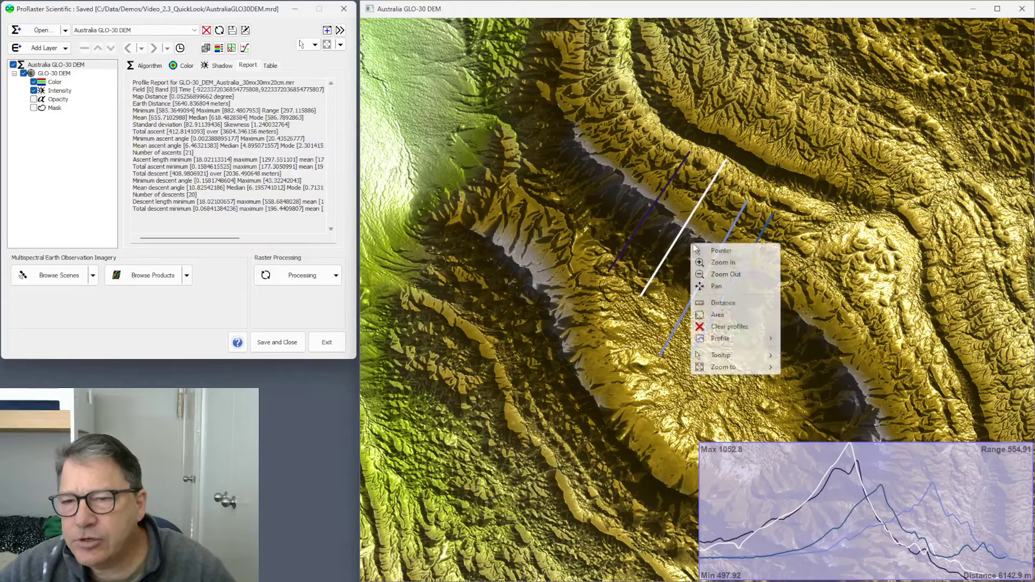
mouse_move(738, 342)
click(831, 366)
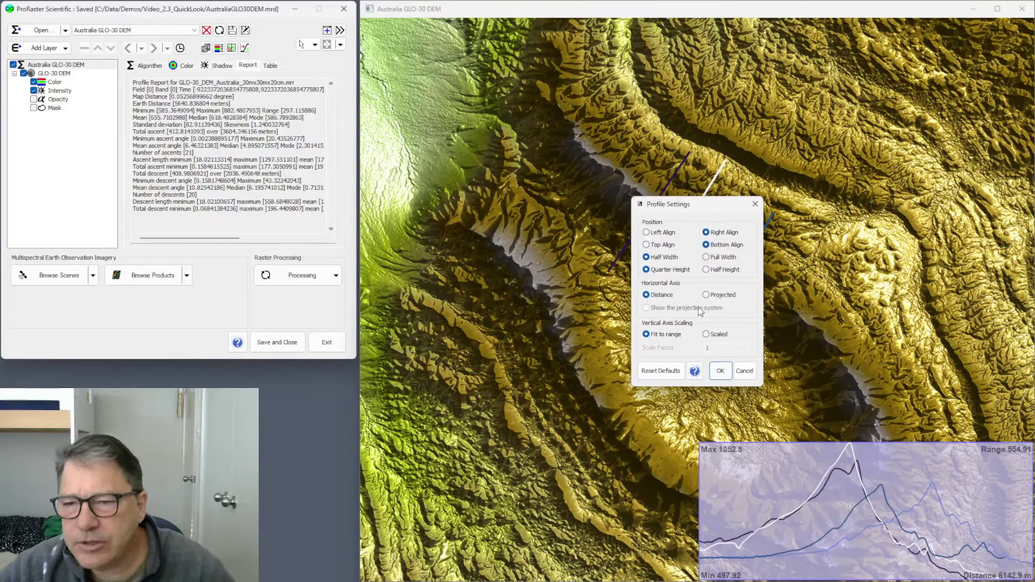
click(711, 296)
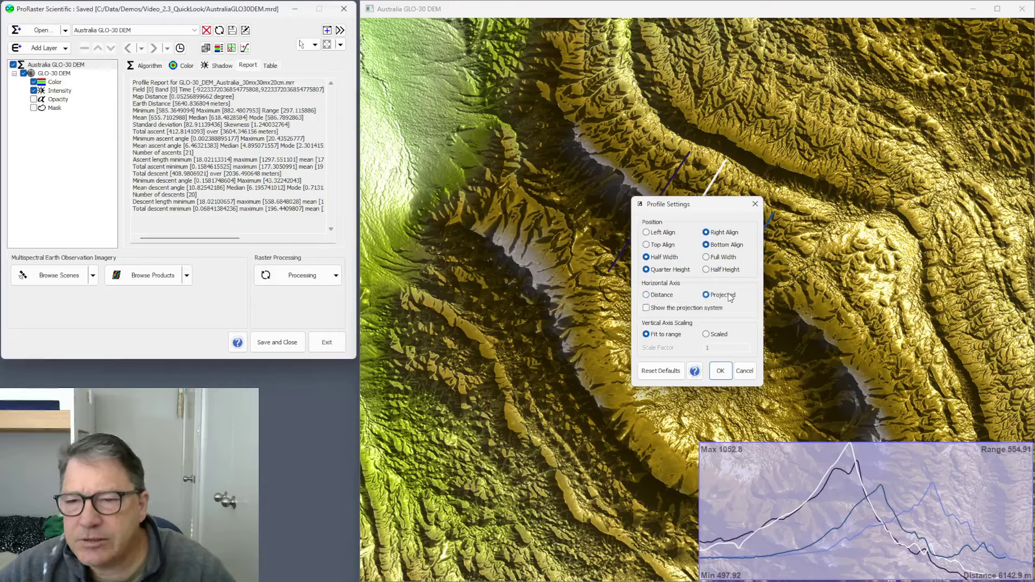
click(647, 309)
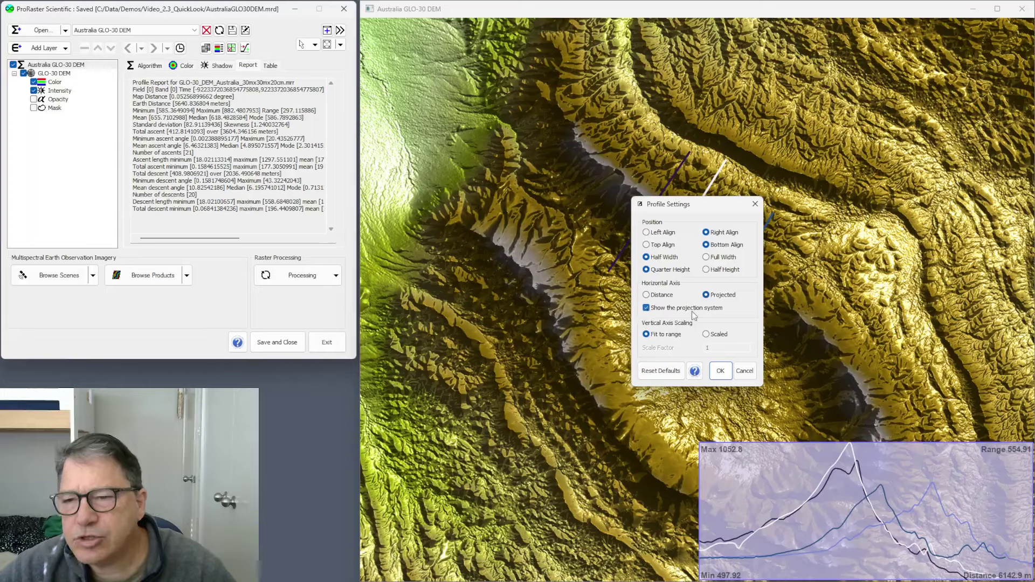
click(720, 371)
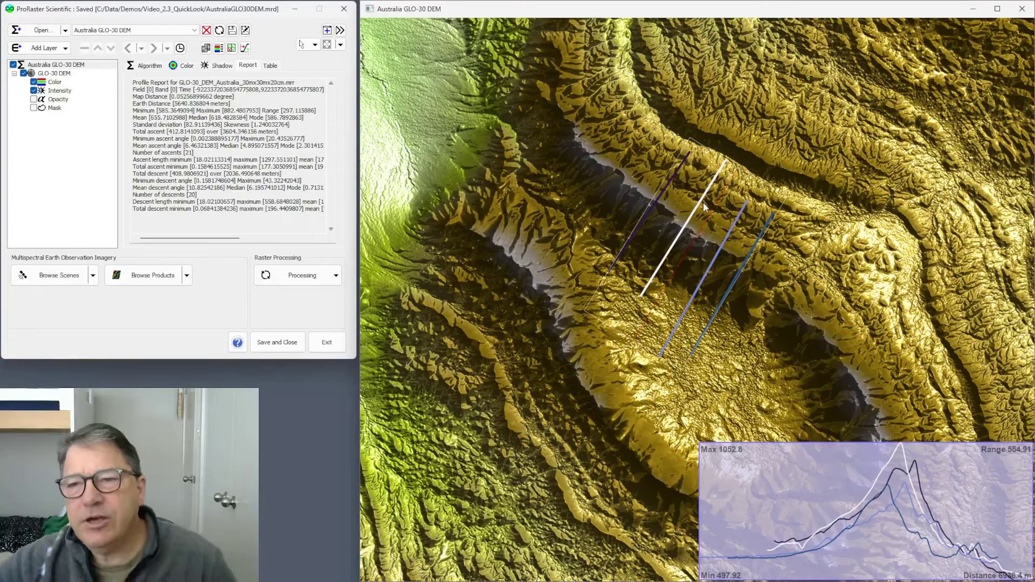
Step: Add a short profile on the ridge, one about 7.3 km long drawn northeastward, and one about 8.3 km long drawn southwestward
mouse_move(658, 228)
mouse_down()
mouse_move(680, 203)
mouse_move(713, 232)
mouse_up()
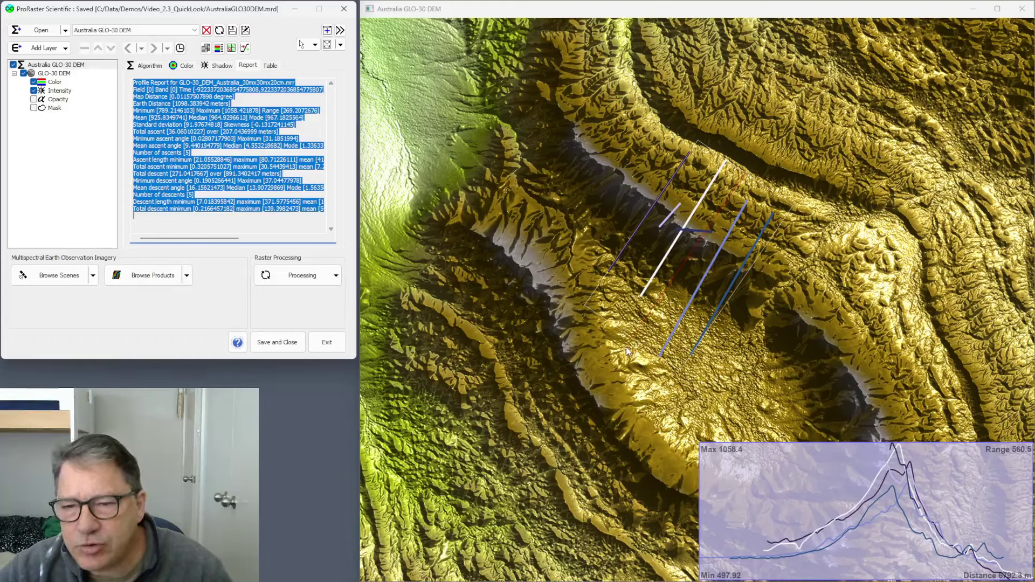
drag(628, 344, 747, 169)
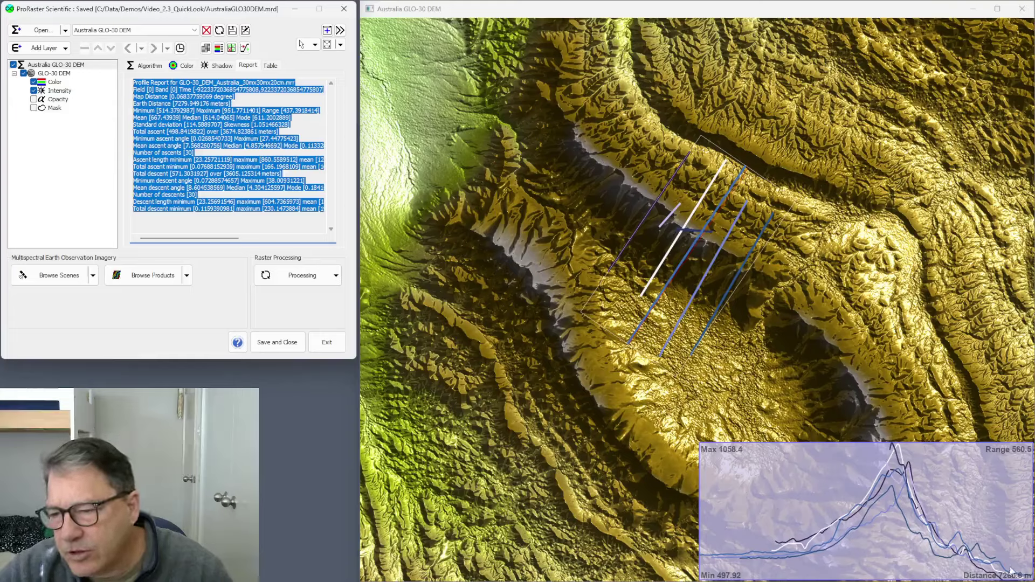
drag(761, 161, 626, 366)
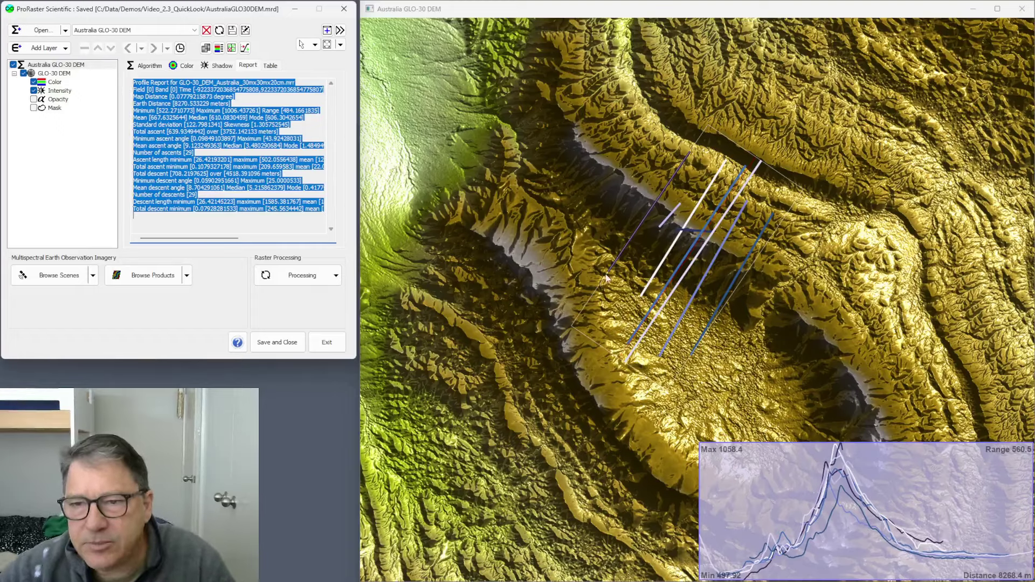
Step: Set the profile graph's vertical axis scaling to Scaled instead of Fit to range
right_click(686, 243)
mouse_move(749, 335)
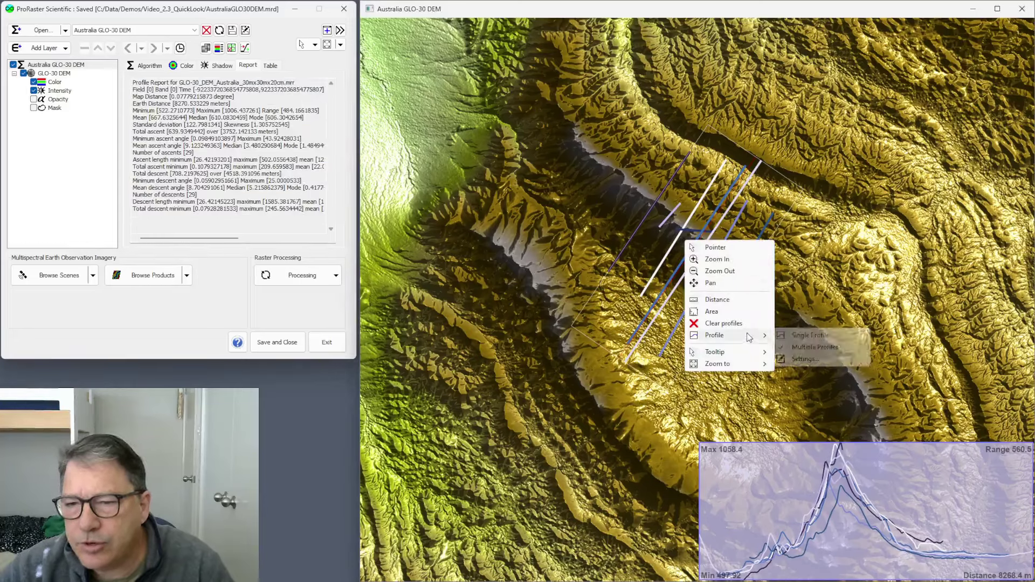
click(809, 360)
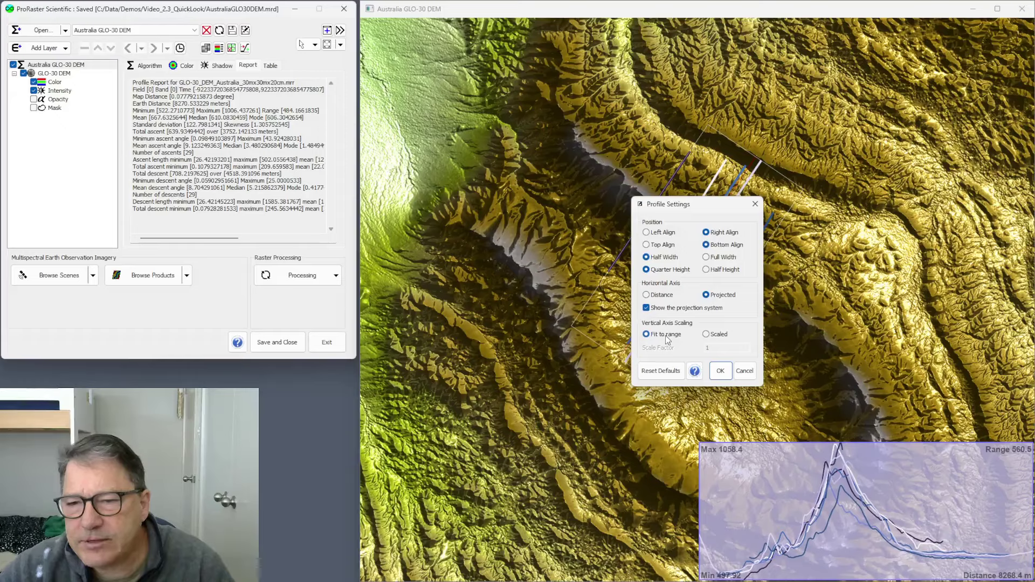
click(707, 335)
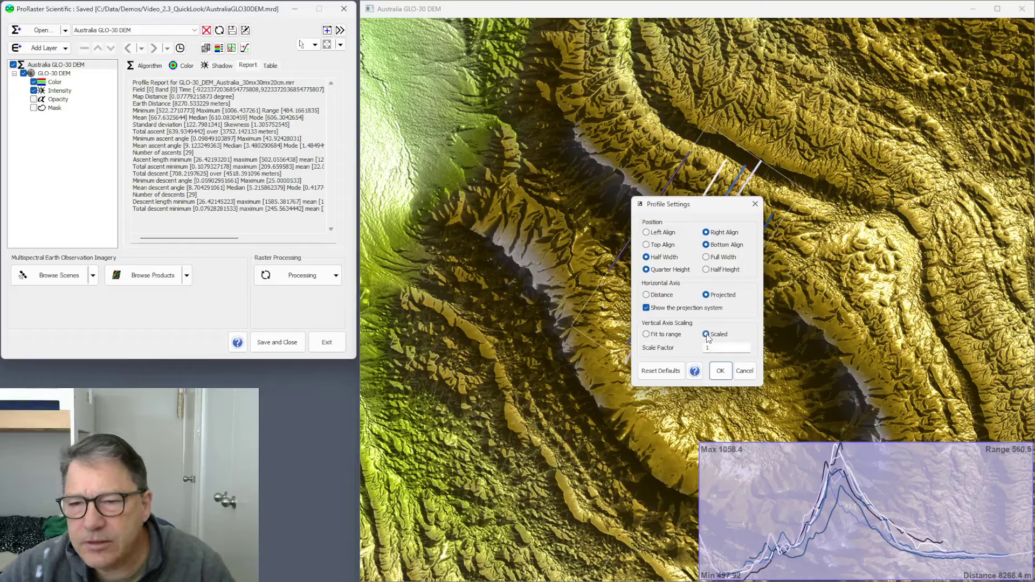
click(721, 372)
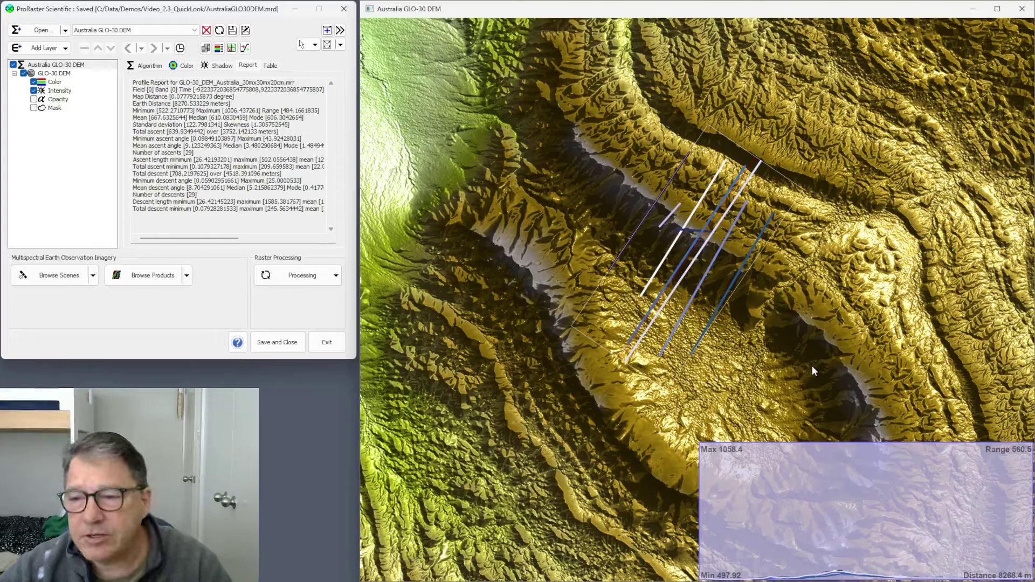
Step: Set the vertical axis Scale Factor of the profile graph to 10
right_click(755, 280)
mouse_move(800, 375)
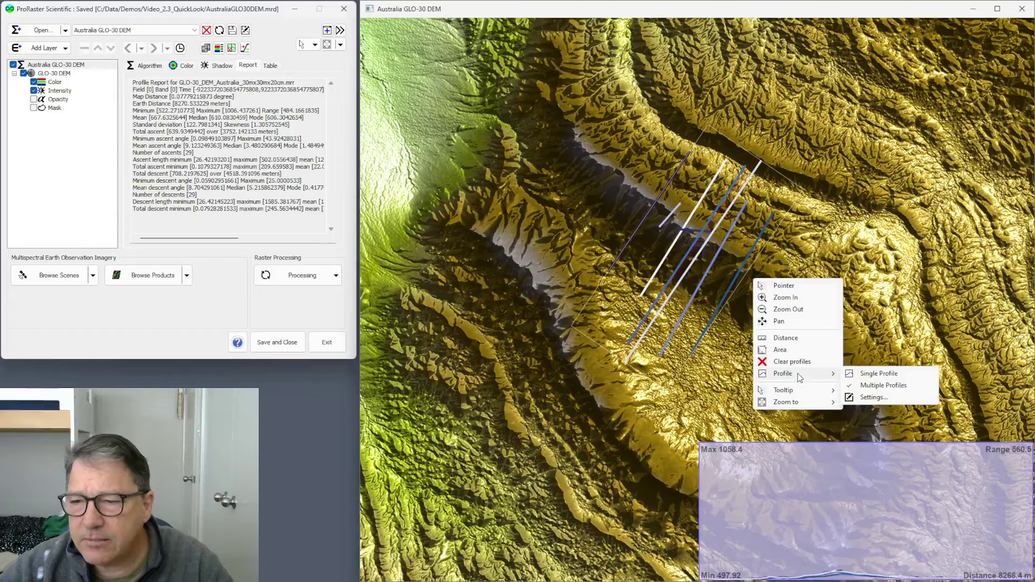
click(879, 398)
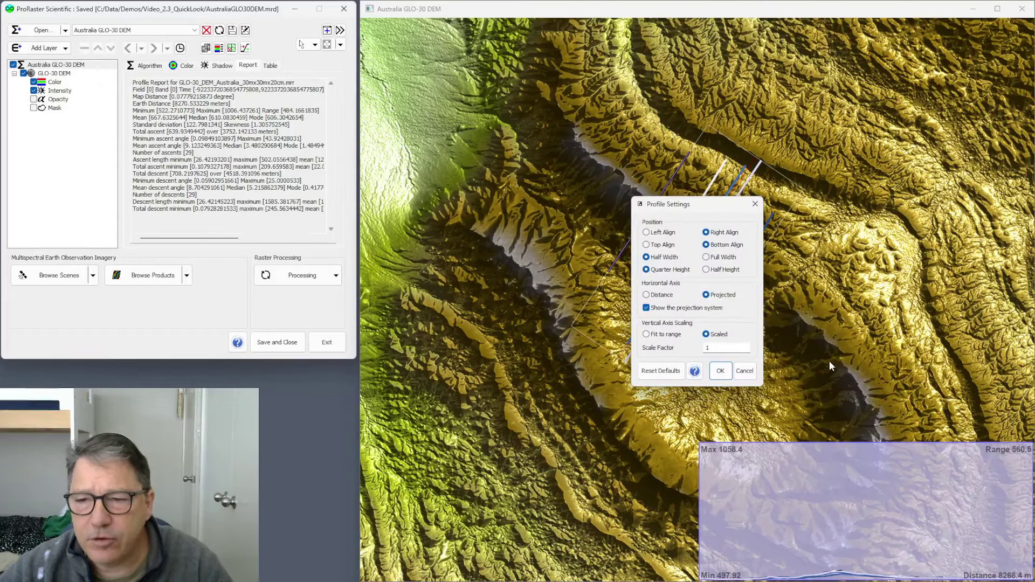
click(723, 347)
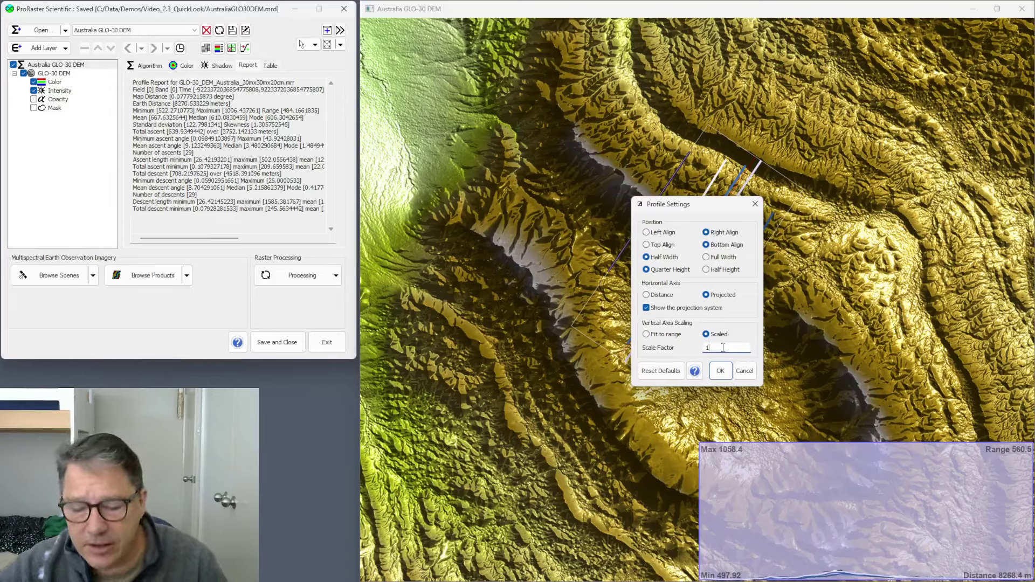
text(0)
click(721, 371)
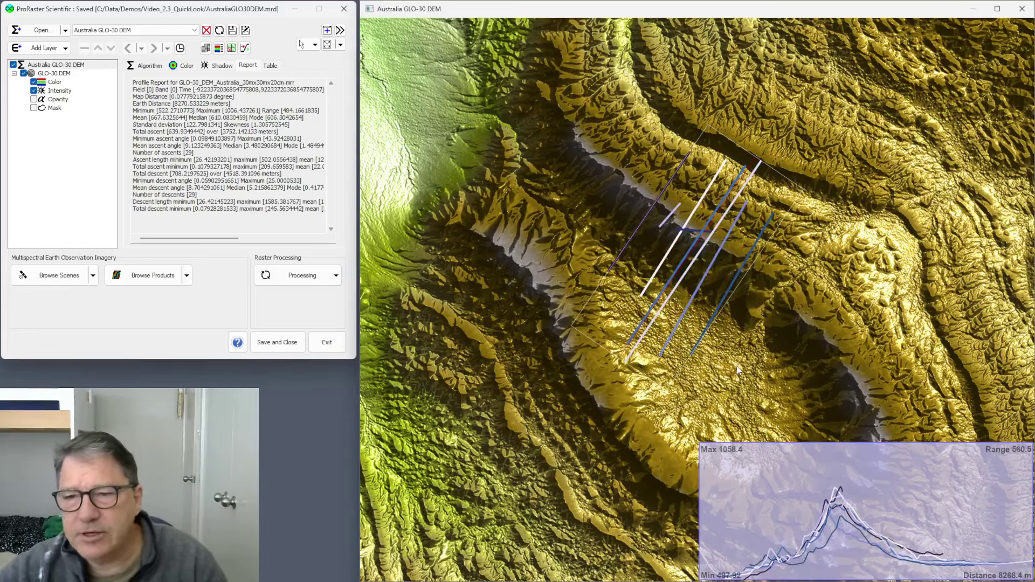
Step: Clear all profiles from the map and close the Australia GLO-30 DEM algorithm
right_click(742, 311)
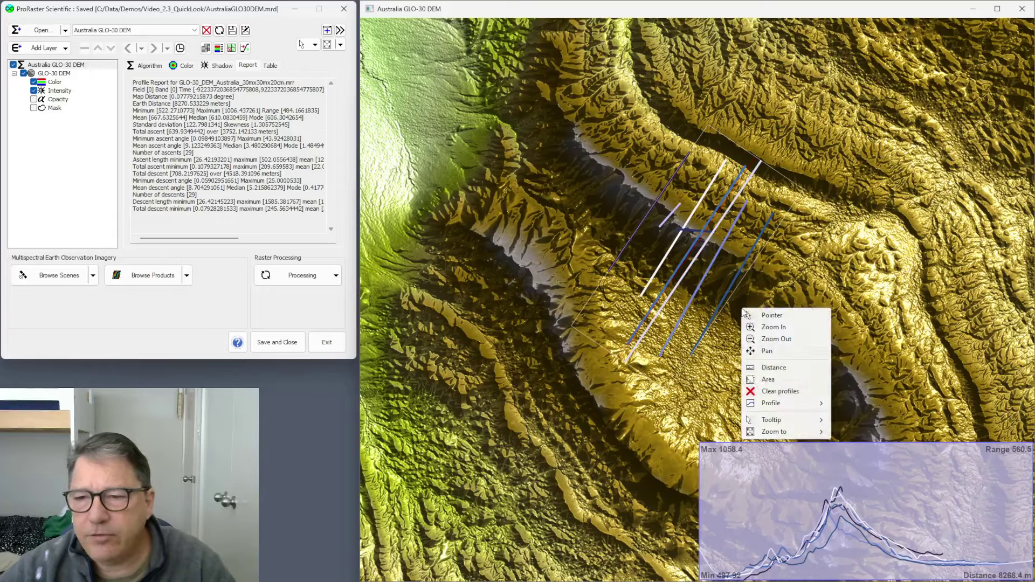
click(771, 392)
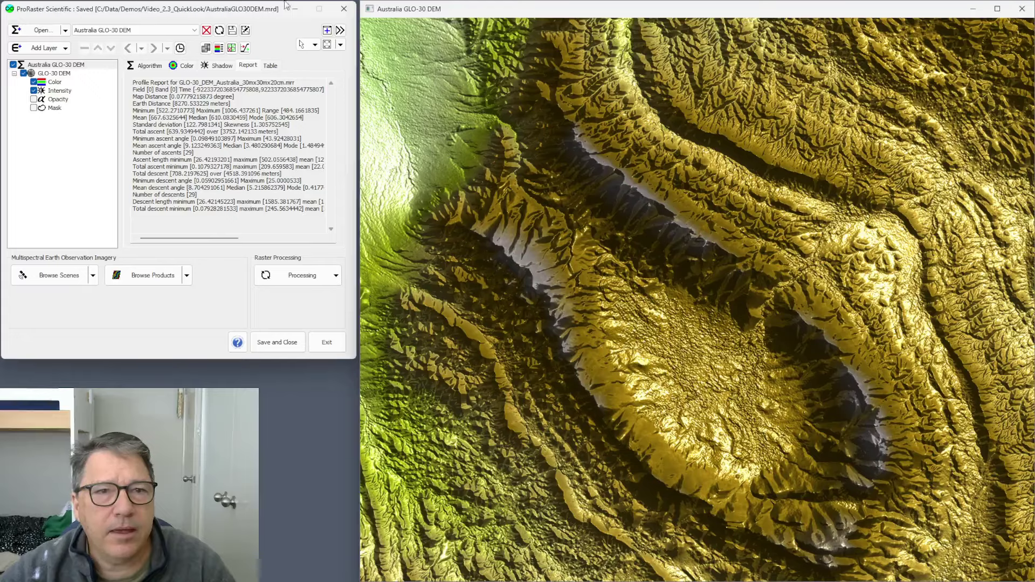
click(206, 30)
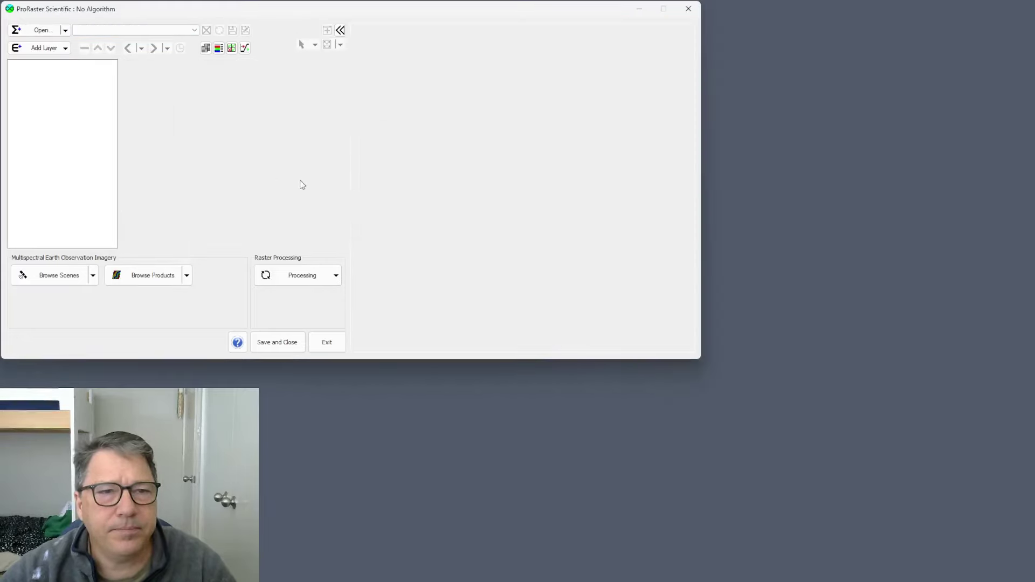
click(65, 30)
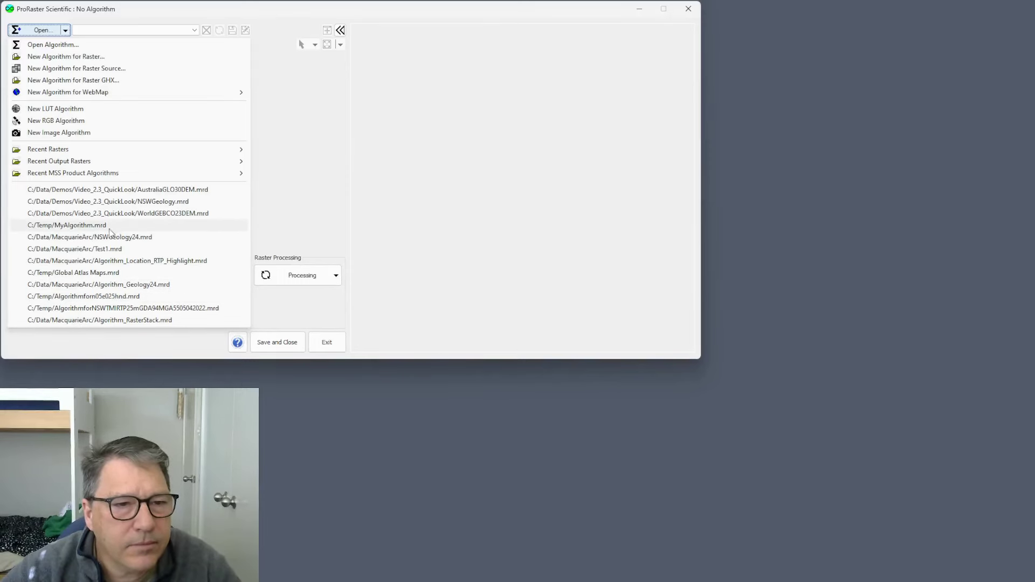
click(97, 282)
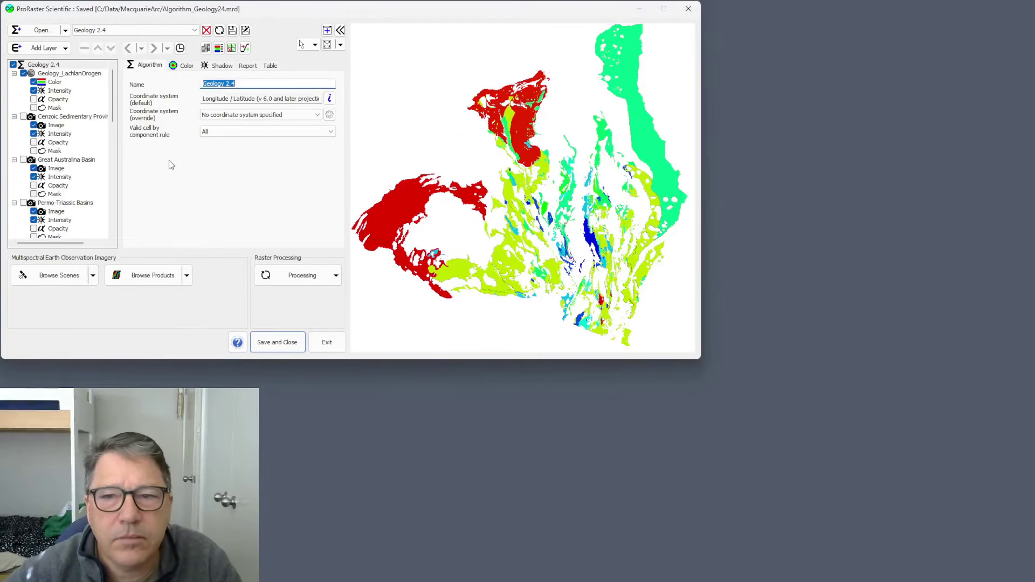
click(206, 31)
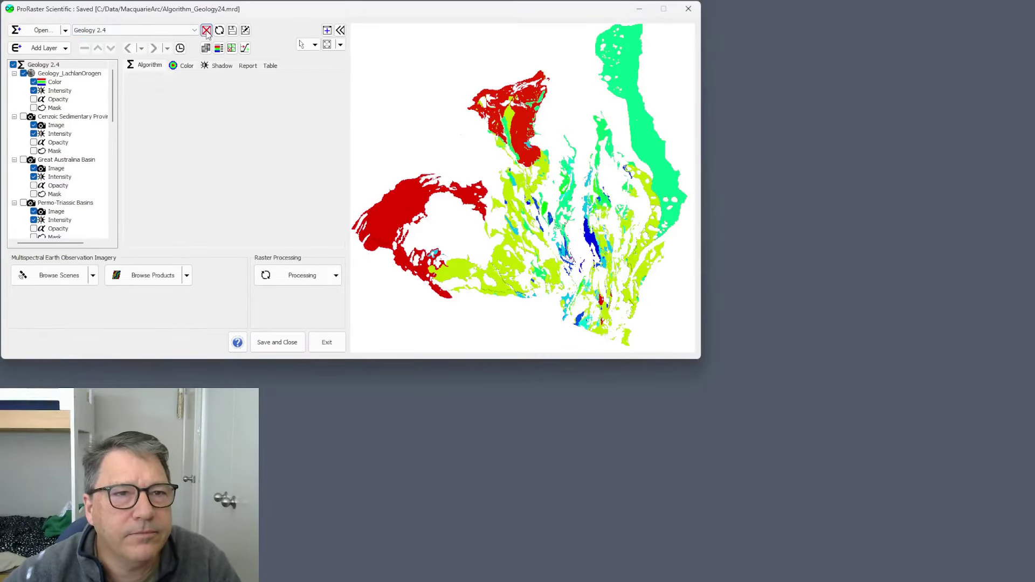
Step: Open the recent algorithm Global Atlas Maps.mrd and detach its map view, sizing the window to fill the screen beside the main window
click(66, 30)
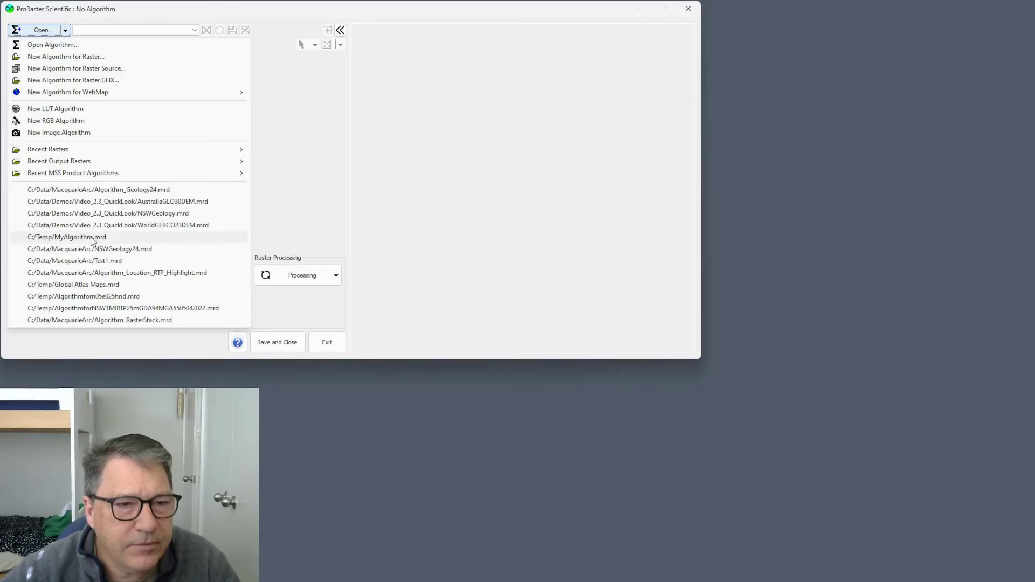
click(100, 284)
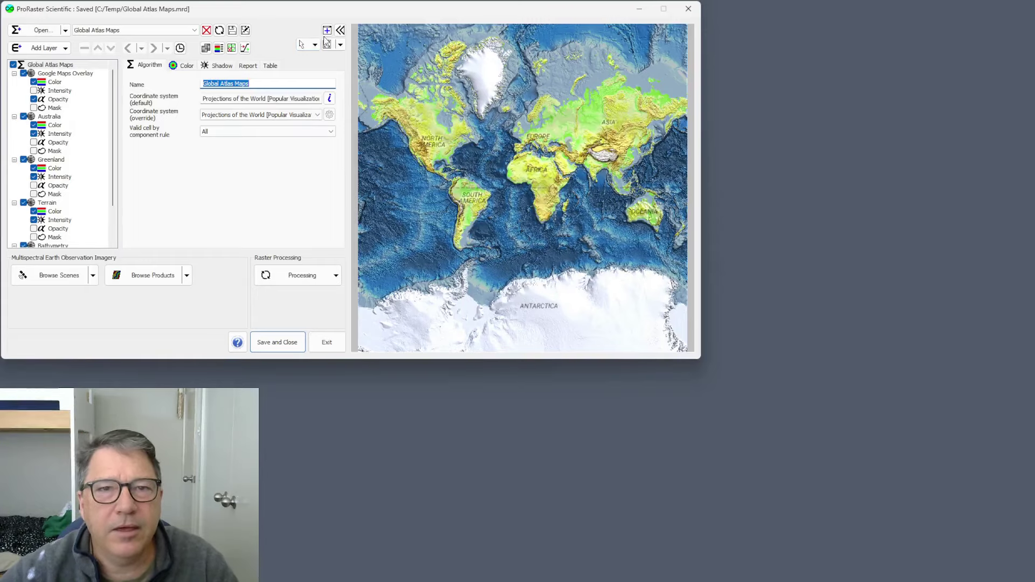
click(341, 30)
drag(409, 34, 1034, 127)
click(974, 130)
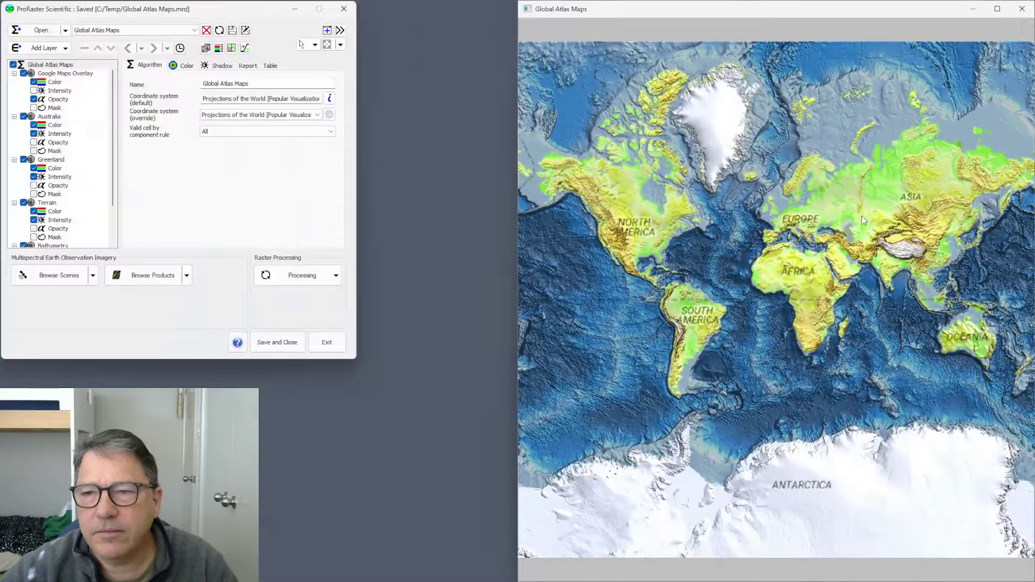
drag(519, 176, 361, 176)
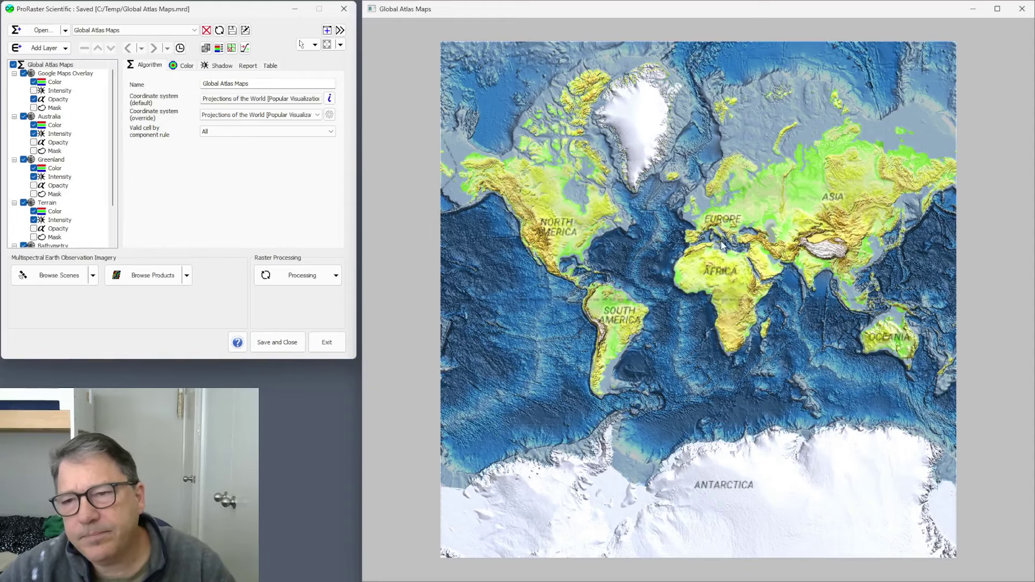
scroll(727, 245, up, 3)
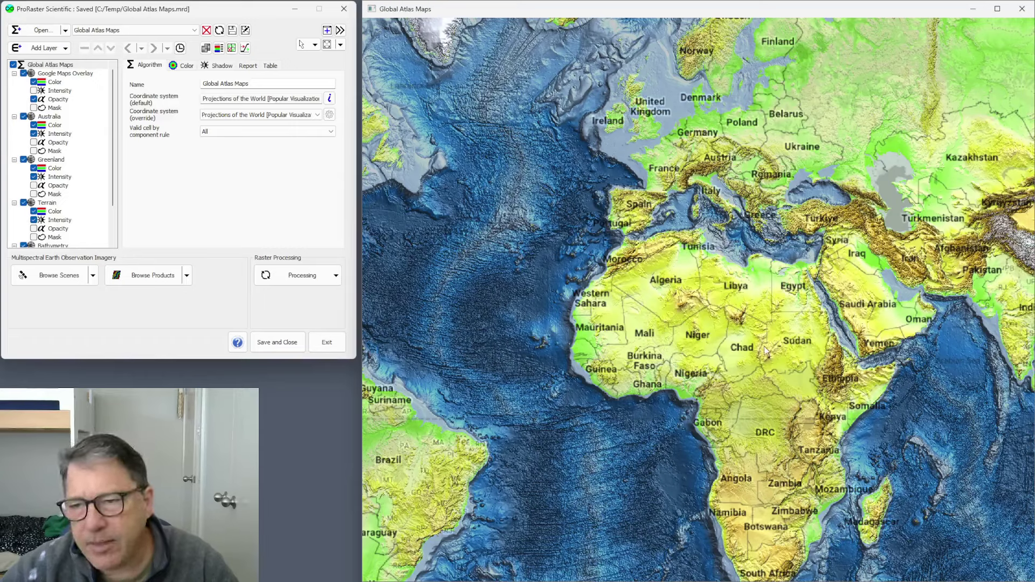
Step: Draw a profile about 2475 km long across West Africa from Guinea to Niger
right_click(727, 341)
mouse_move(777, 424)
click(839, 423)
drag(615, 371, 704, 334)
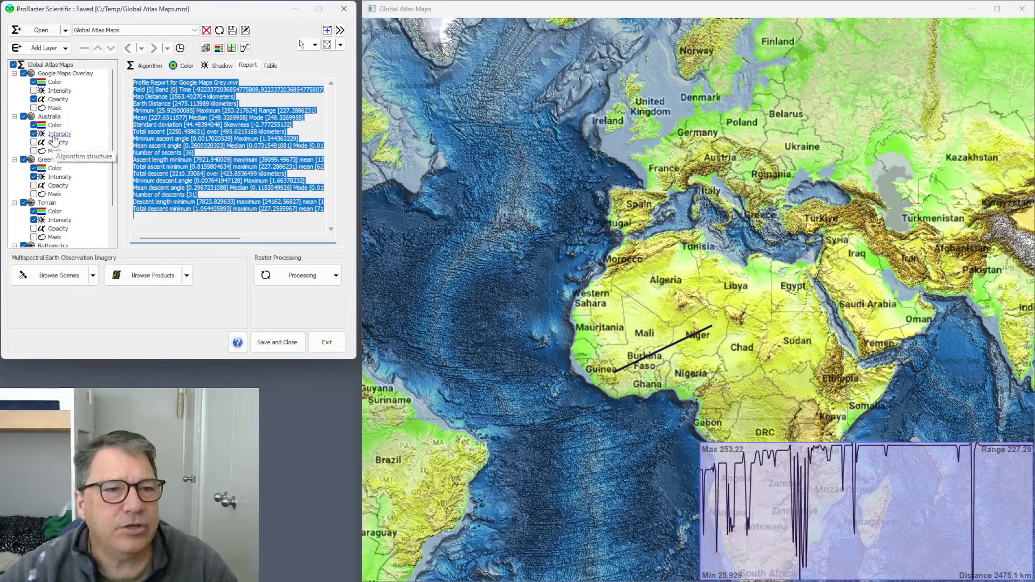
Step: Check the Terrain layer's color component, select the Terrain layer as the profile source and clear the existing profile
scroll(114, 149, down, 1)
scroll(115, 161, down, 1)
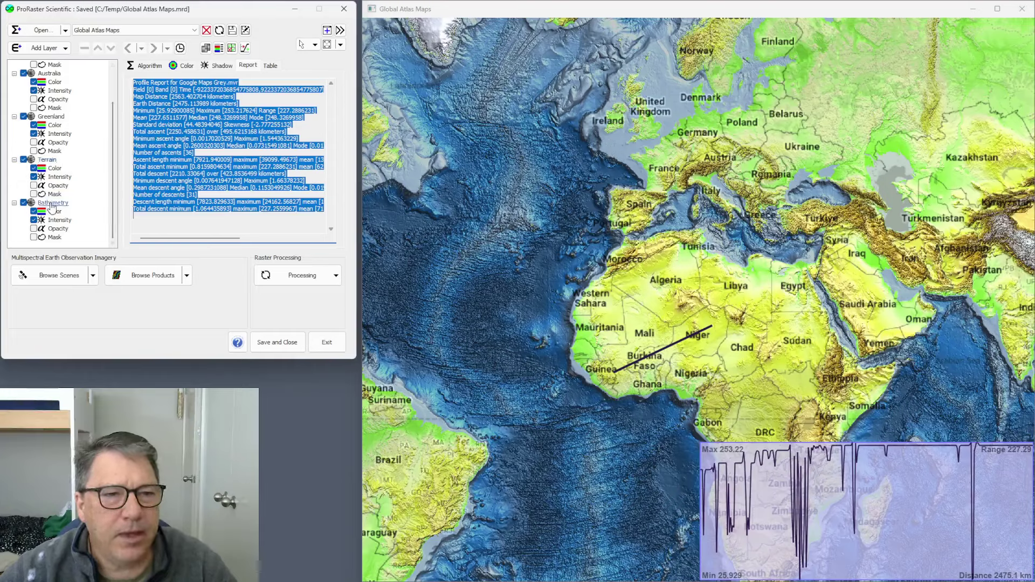
click(47, 160)
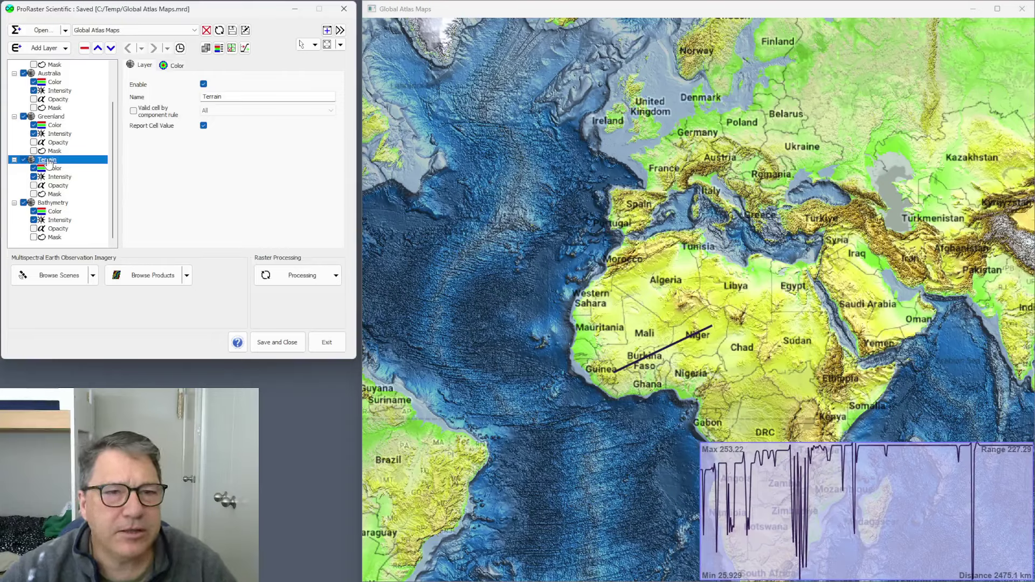
click(55, 169)
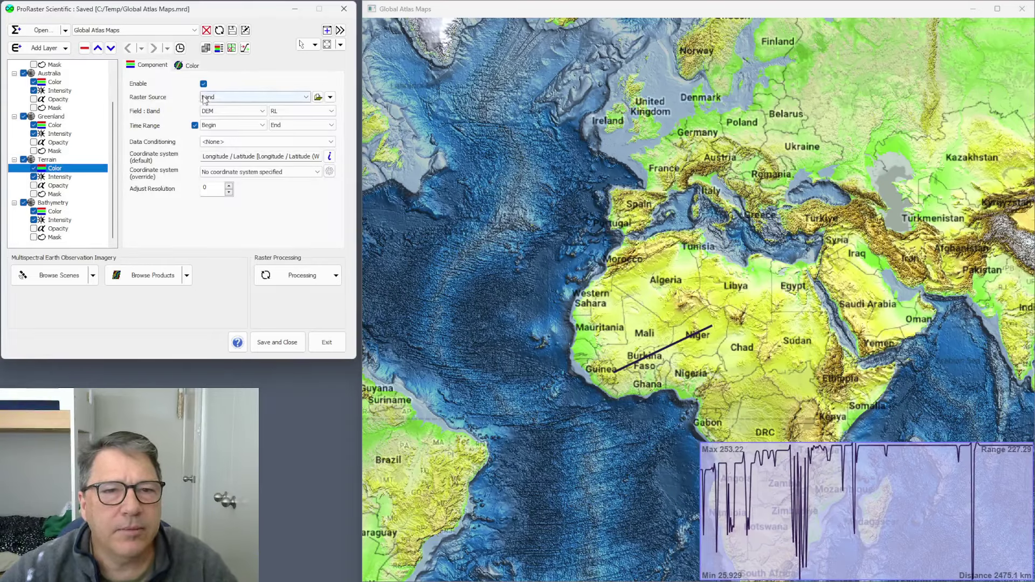
click(48, 161)
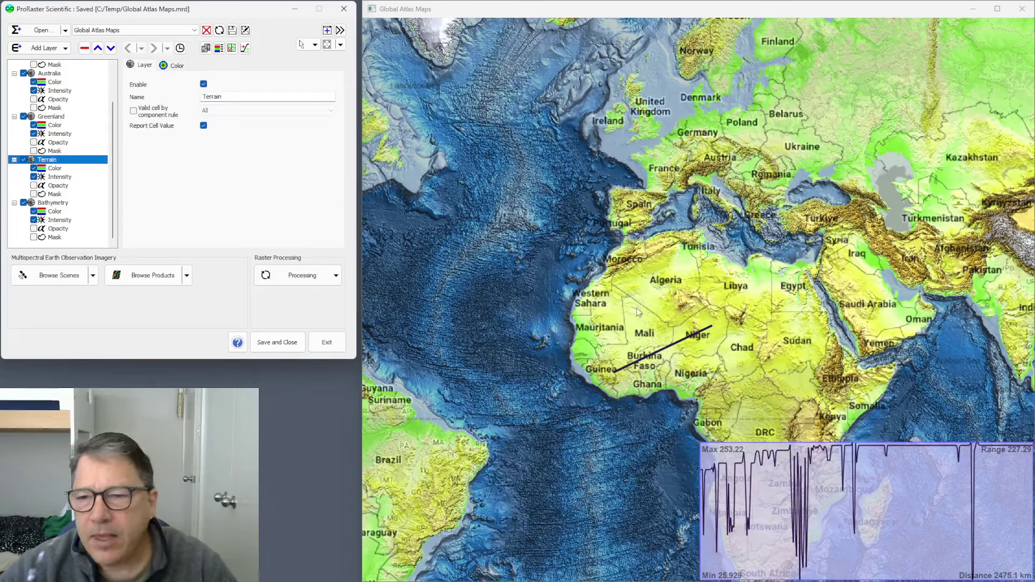
right_click(646, 323)
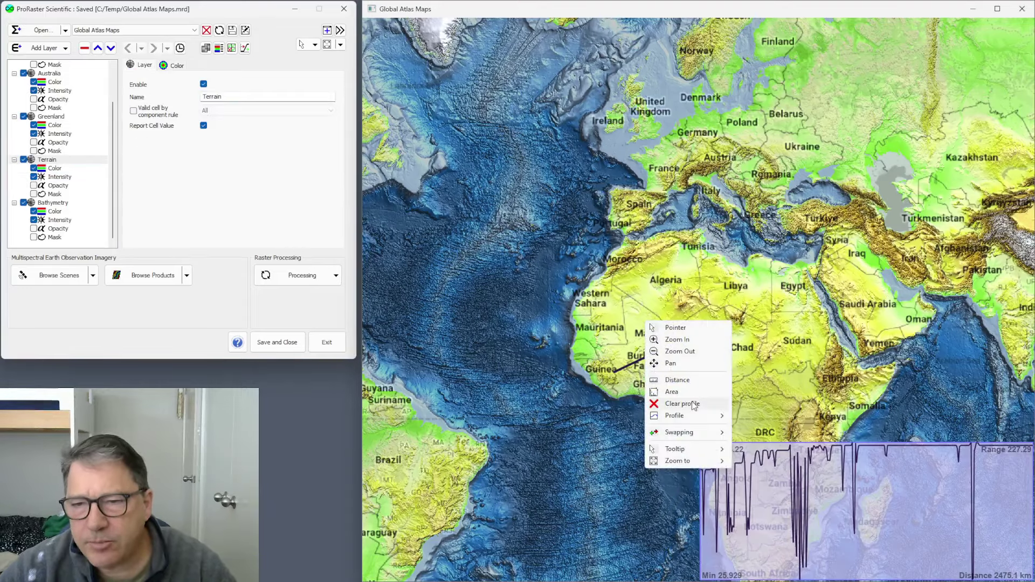
click(683, 404)
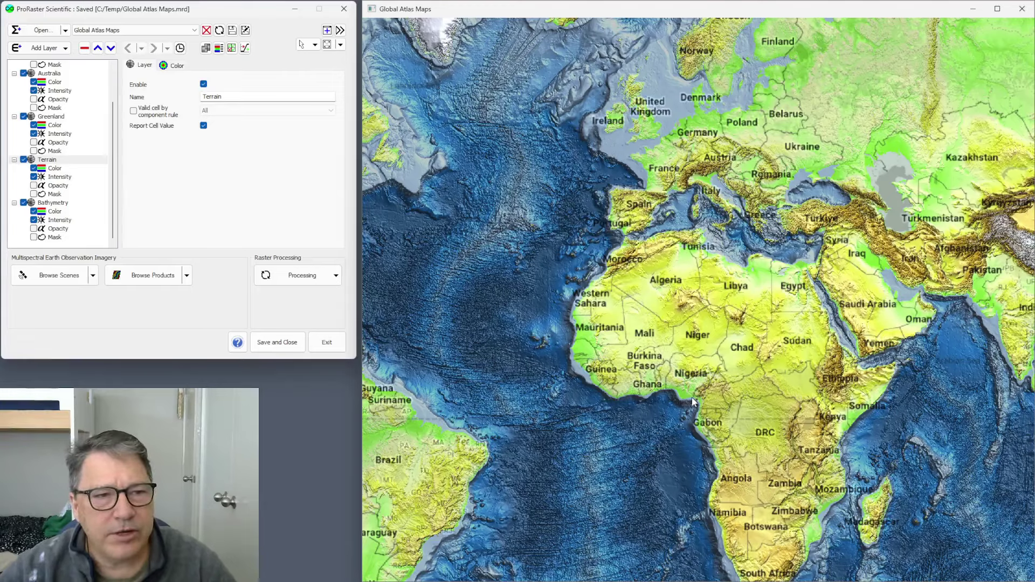
Step: Draw a profile about 3259 km long from Burkina Faso toward Egypt, and another about 2856 km long across the North Atlantic
drag(632, 353, 772, 306)
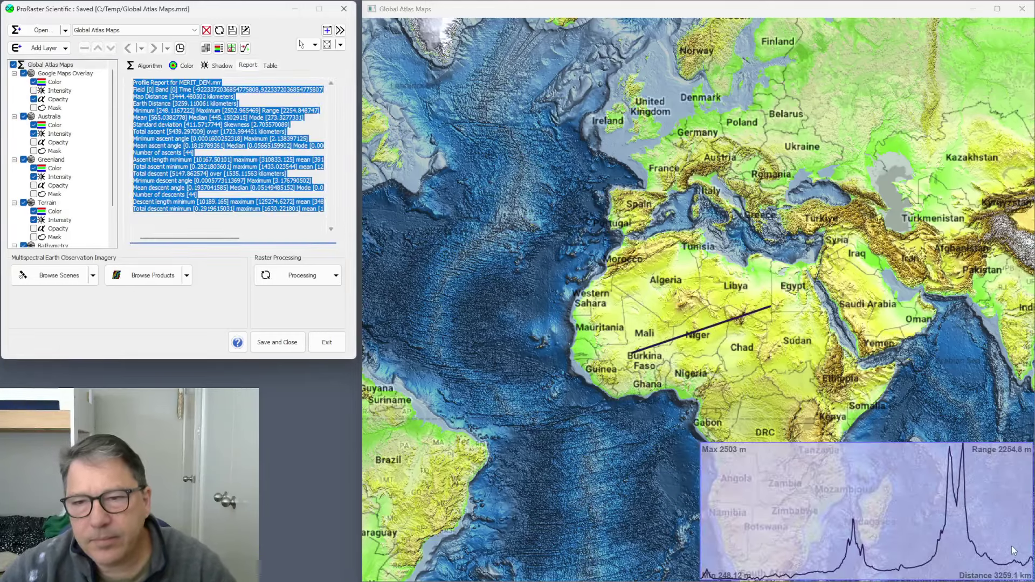
drag(389, 226, 507, 305)
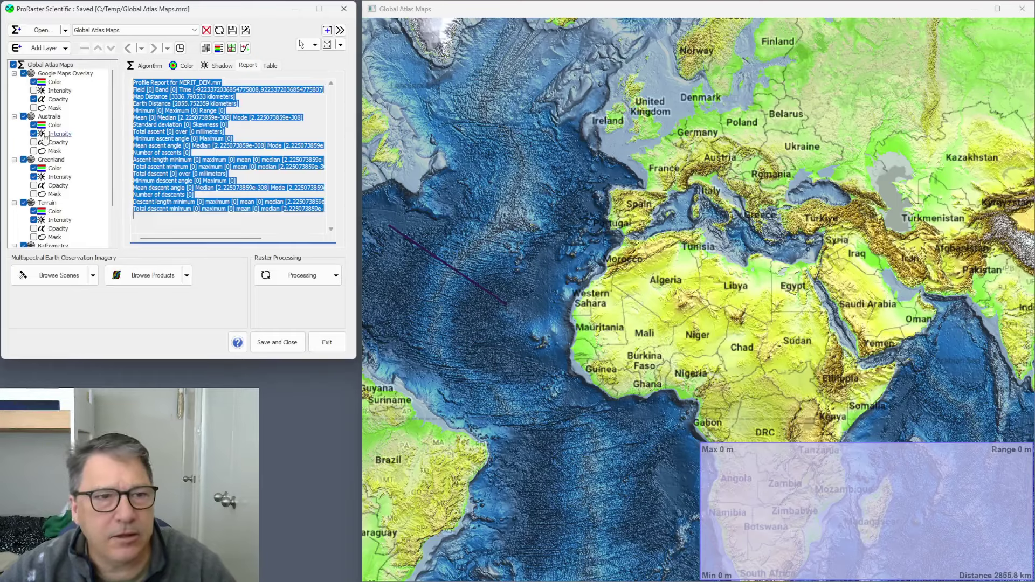
Step: Clear the profile, and with the Bathymetry layer selected draw one about 2564 km long across the Mid-Atlantic Ridge
scroll(65, 100, down, 2)
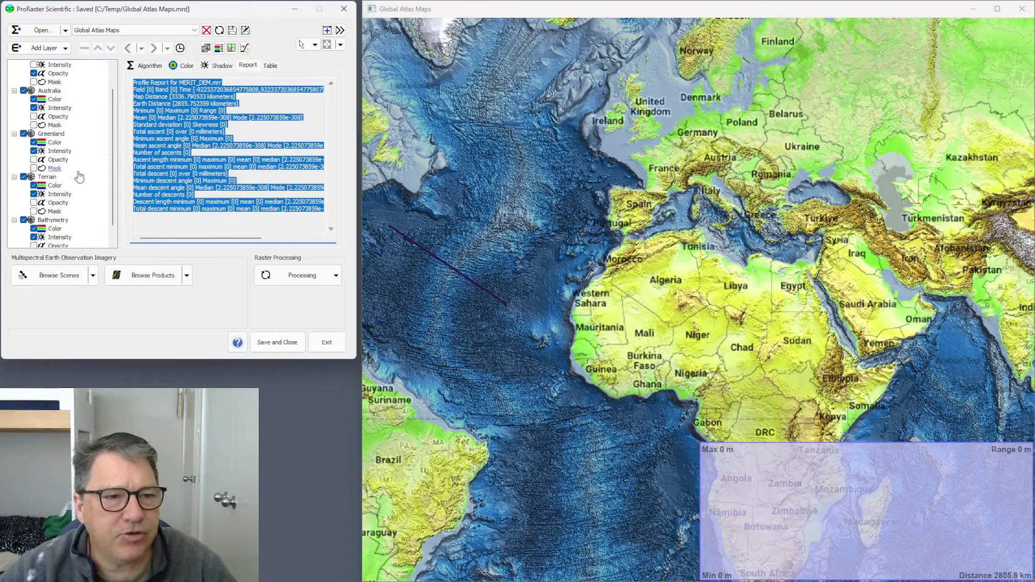
click(53, 203)
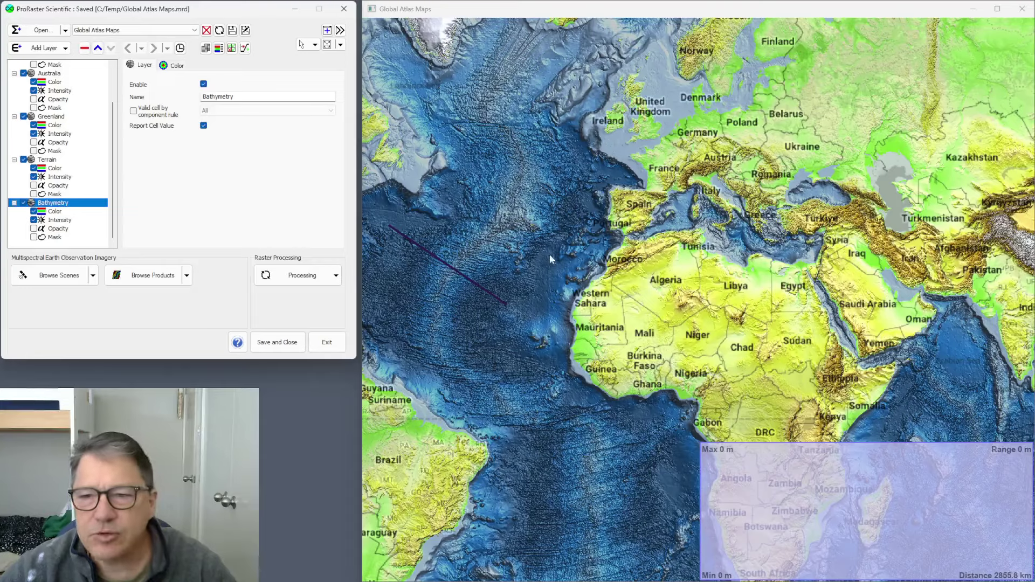
right_click(664, 319)
click(720, 398)
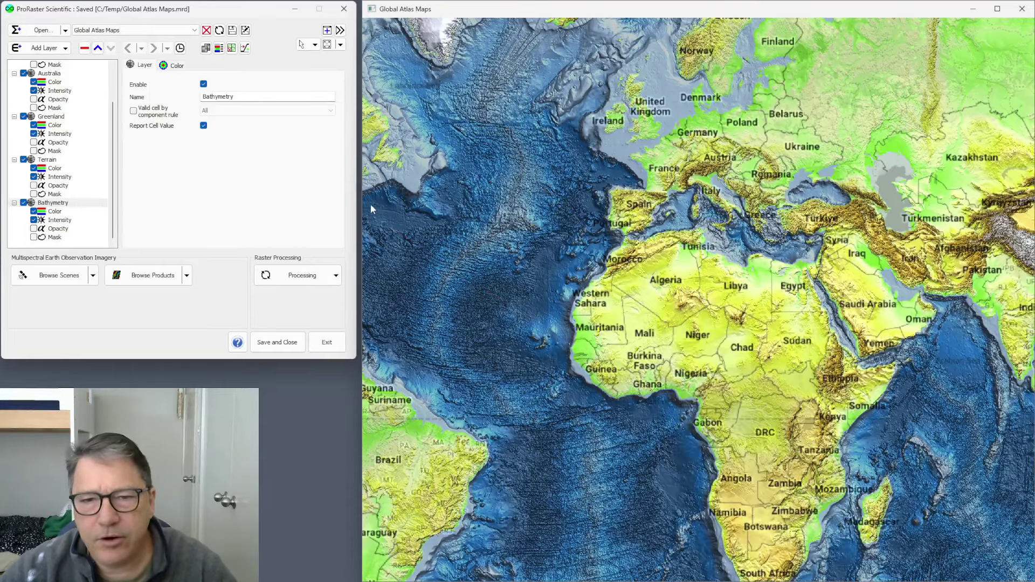
drag(379, 248, 496, 294)
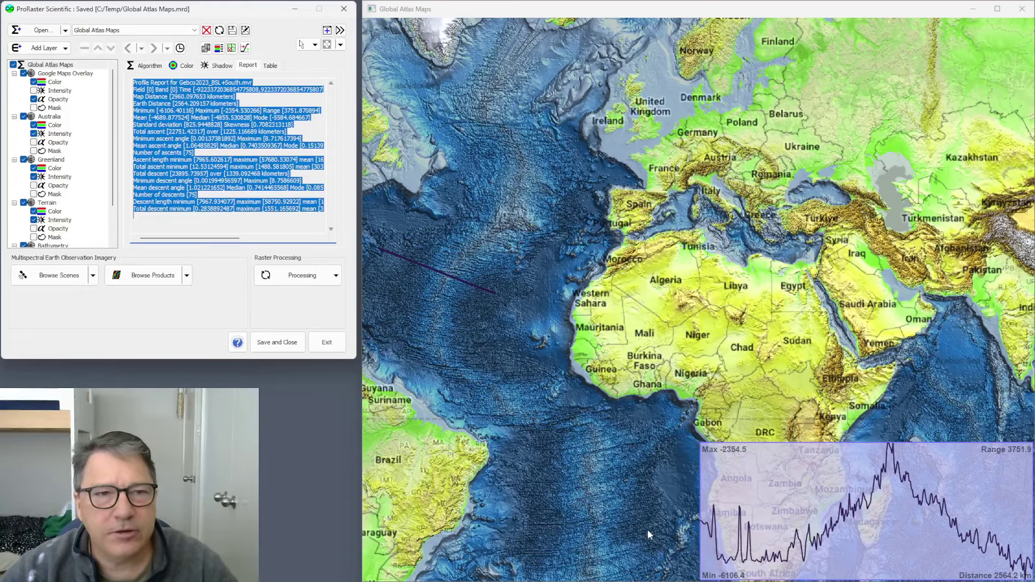
Step: Highlight the source raster's file name in the profile report to identify which data was profiled
click(197, 83)
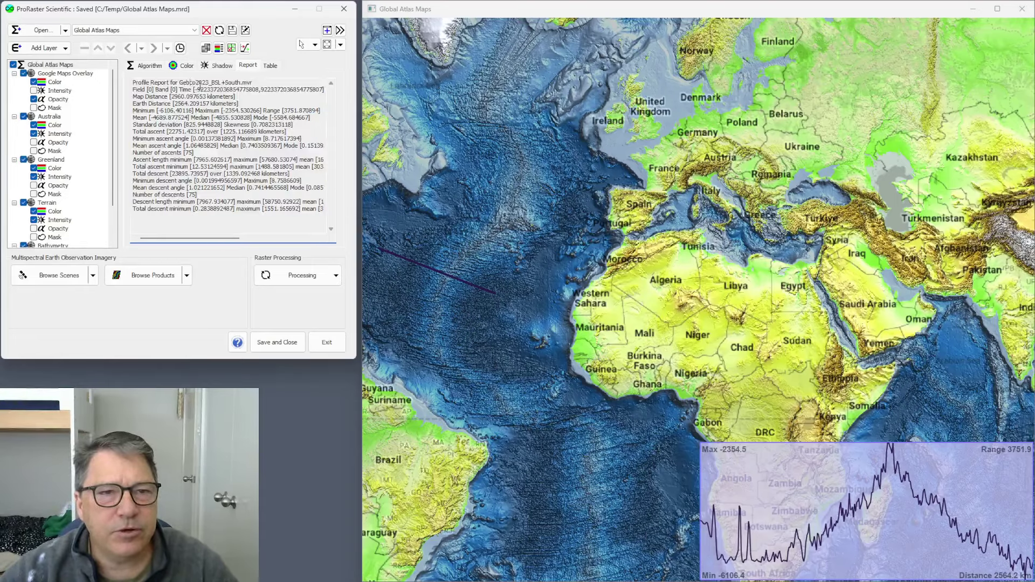
drag(183, 82, 243, 82)
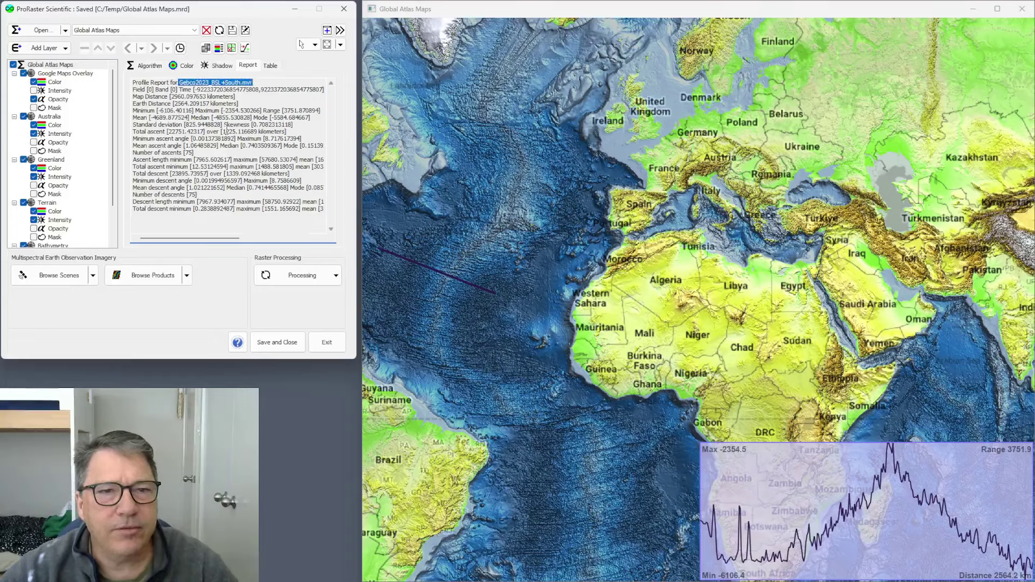
click(229, 84)
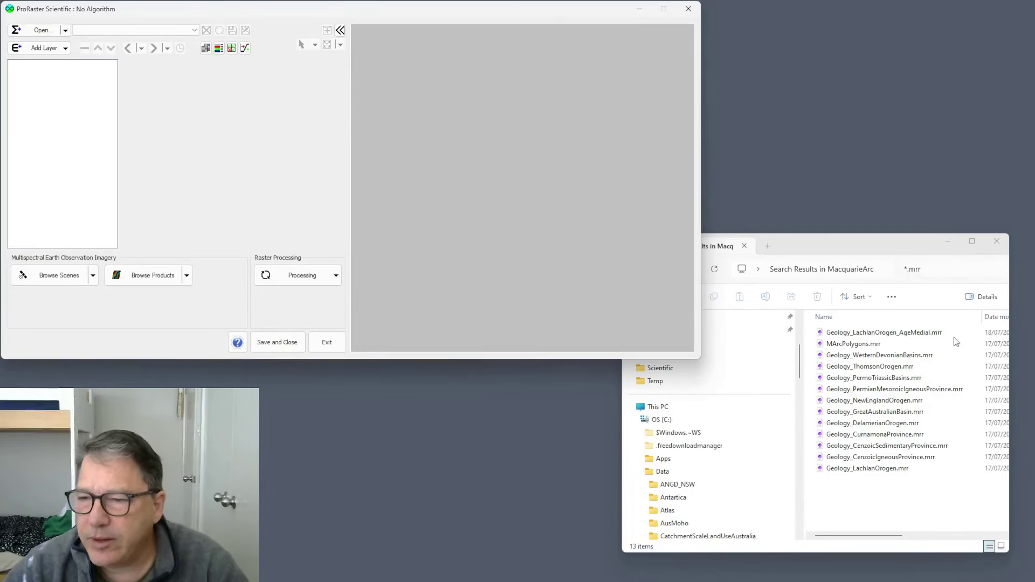
Step: Load Geology_WesternDevonianBasins.mrr from the file search results as an algorithm and rename its Image layer to Western
click(939, 358)
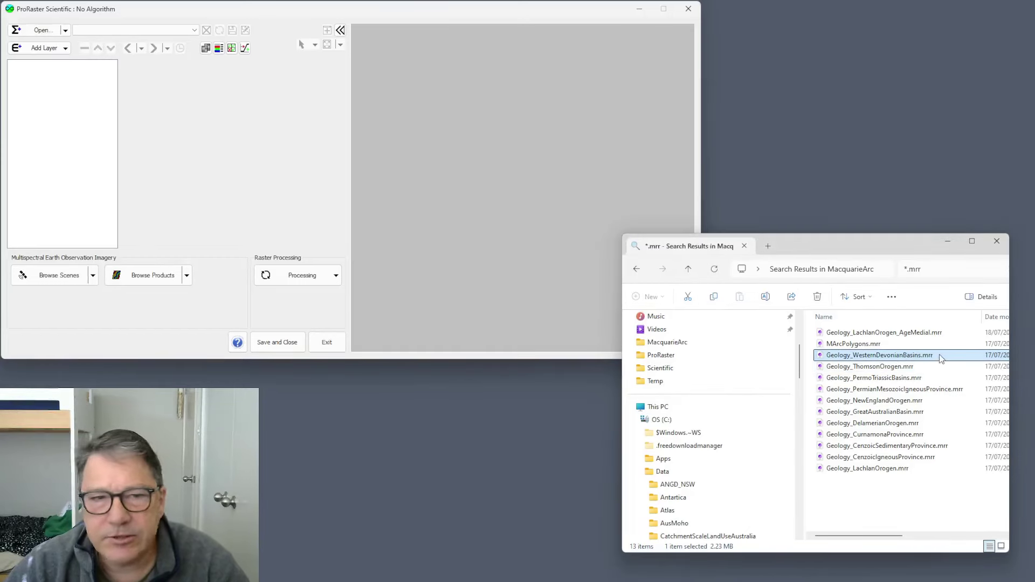
drag(939, 358, 161, 163)
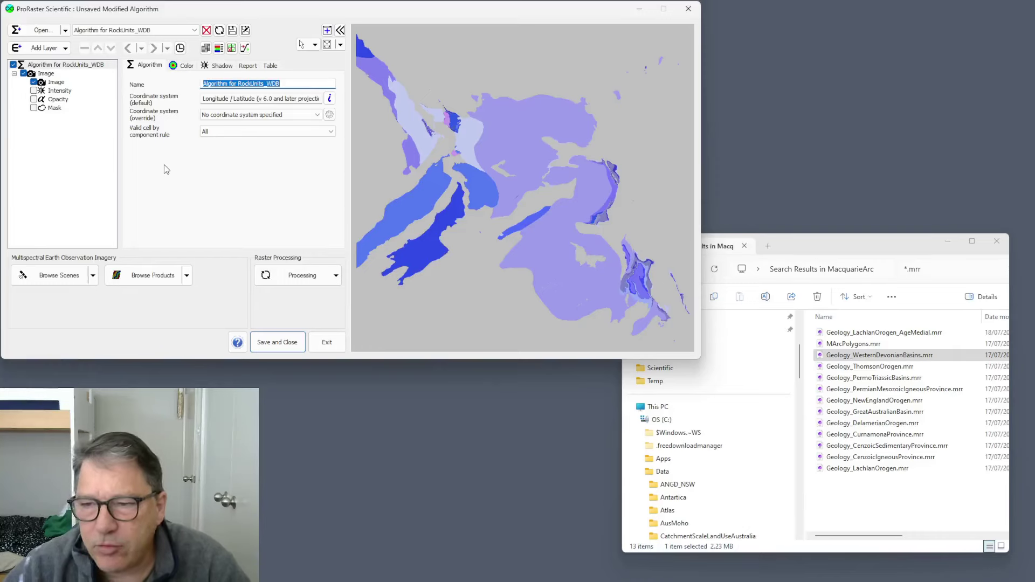
click(46, 74)
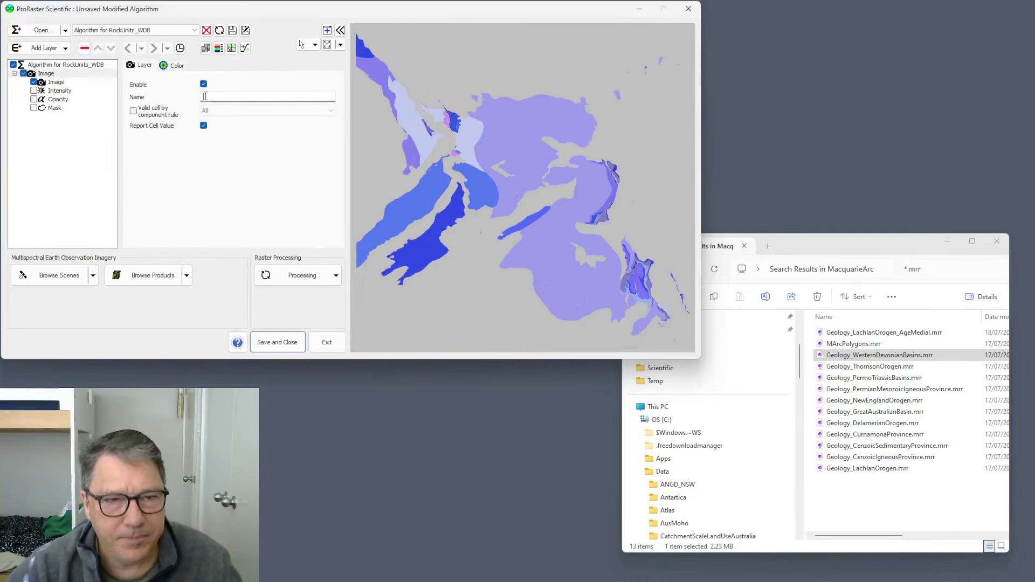
text(WE)
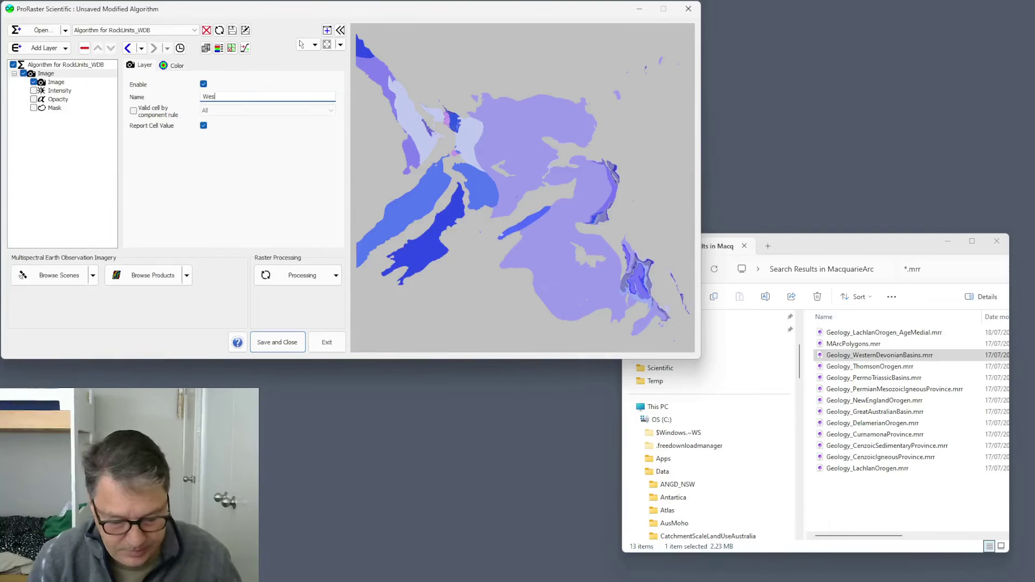
key(Return)
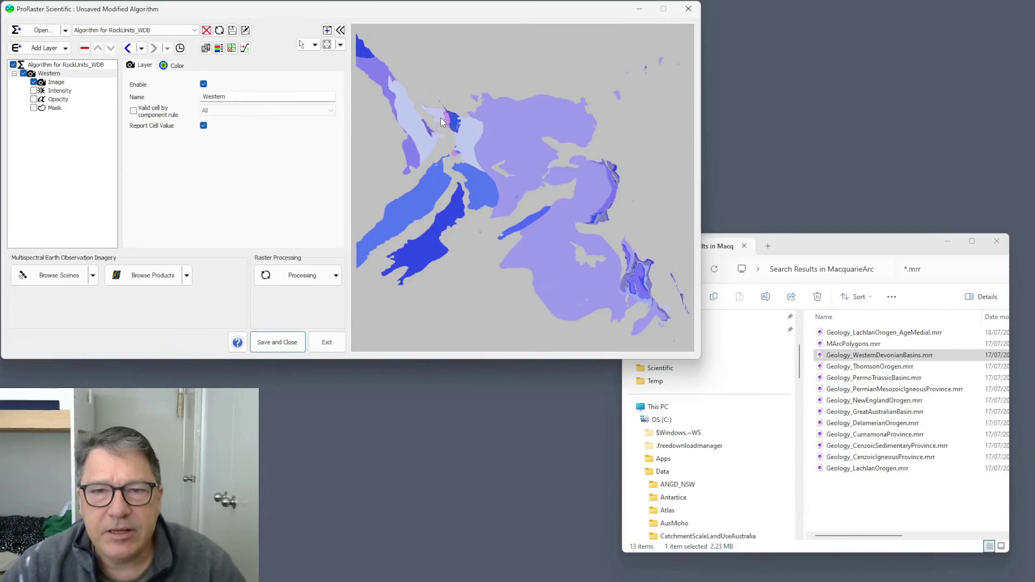
Step: Set the map tooltip to Key + All data table to query the rock units in the northwest of the map
scroll(441, 119, up, 5)
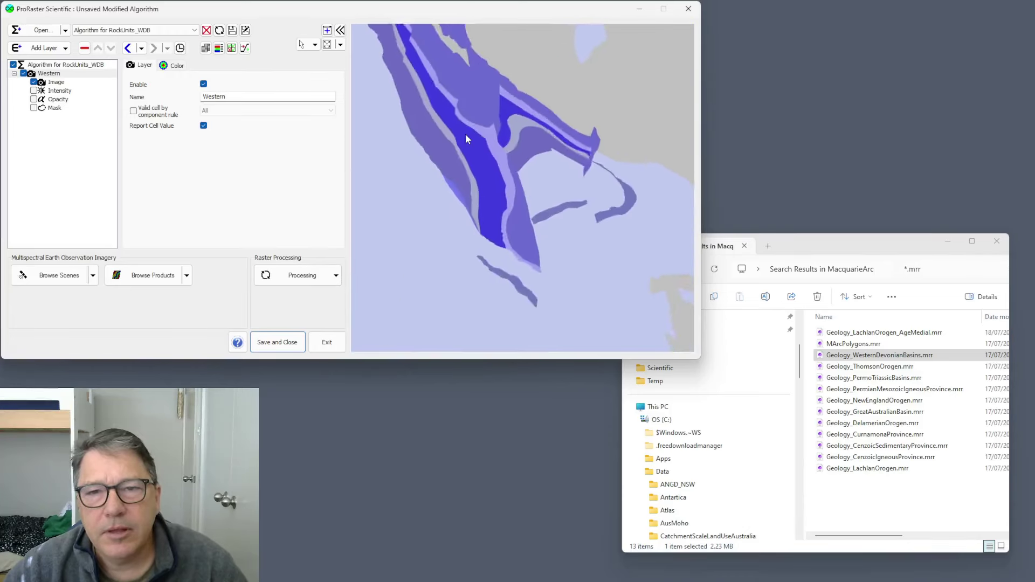
scroll(458, 135, up, 4)
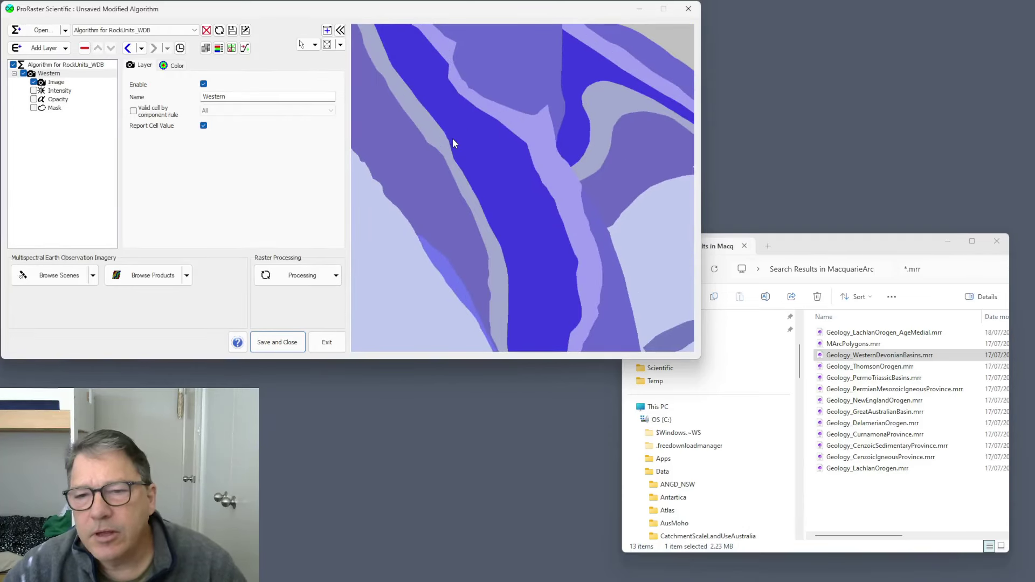
right_click(479, 144)
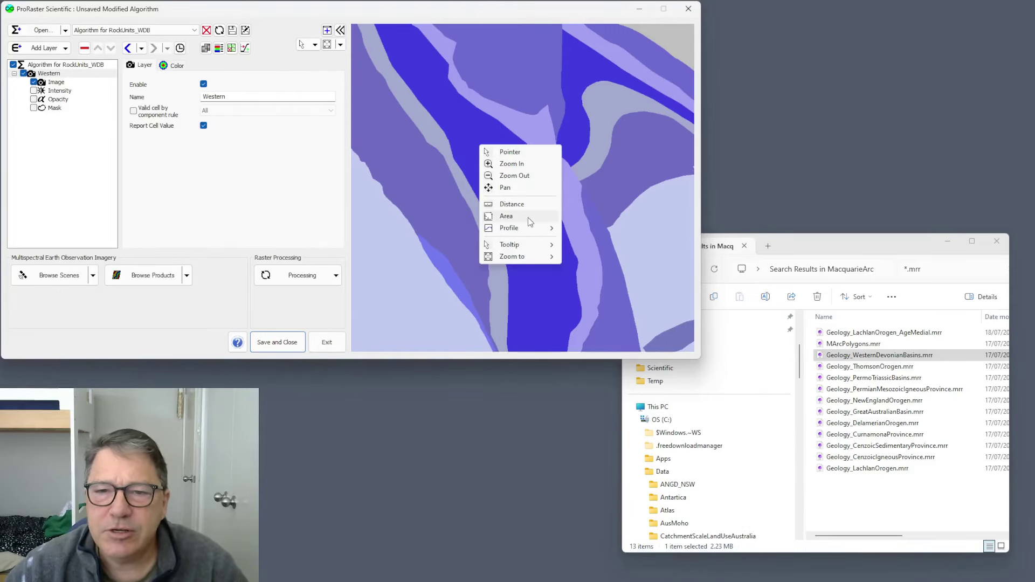
mouse_move(529, 246)
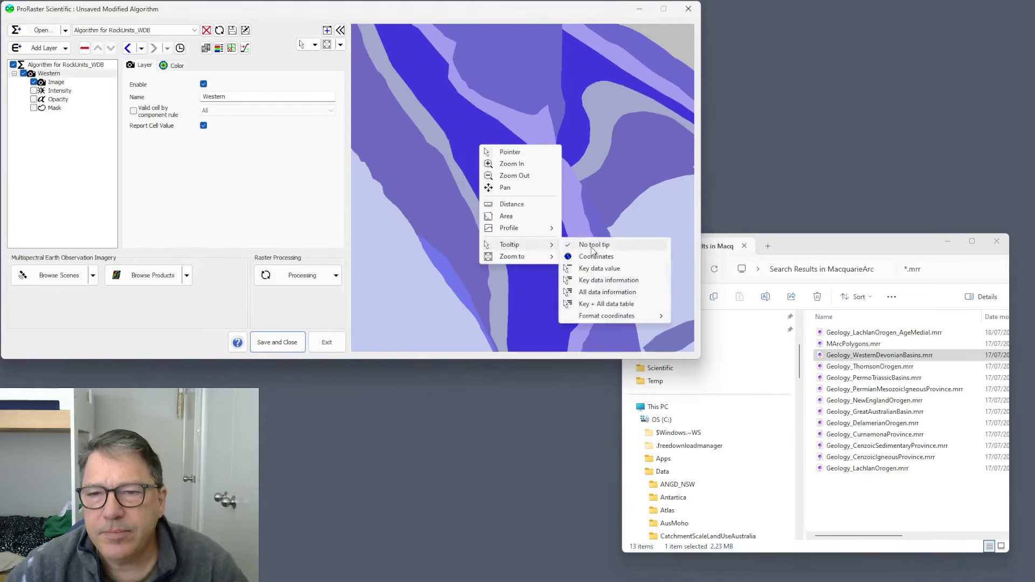
click(598, 304)
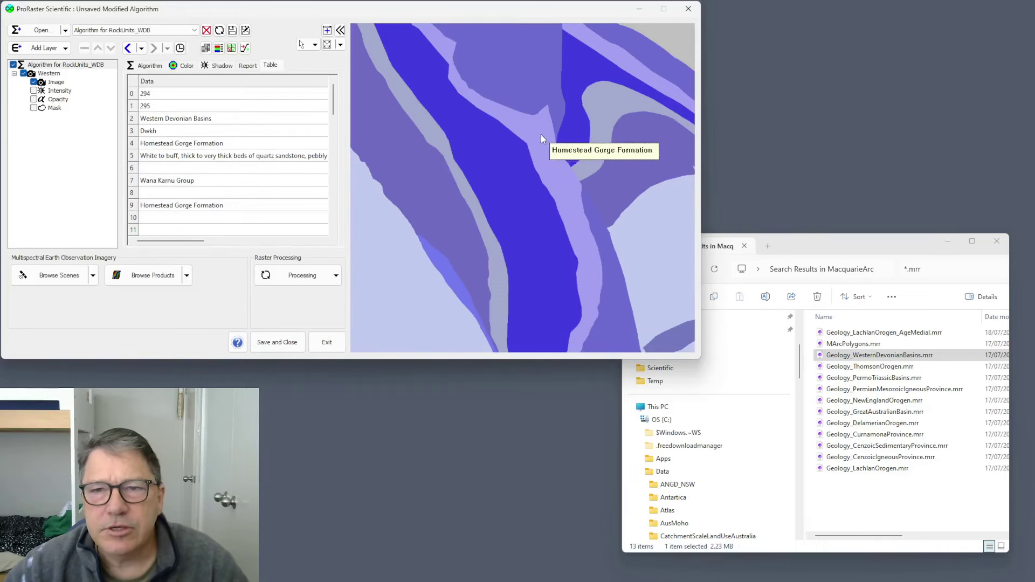
Step: Look through the bands and the Data, Field and Raster columns of the rock unit table
drag(334, 99, 333, 124)
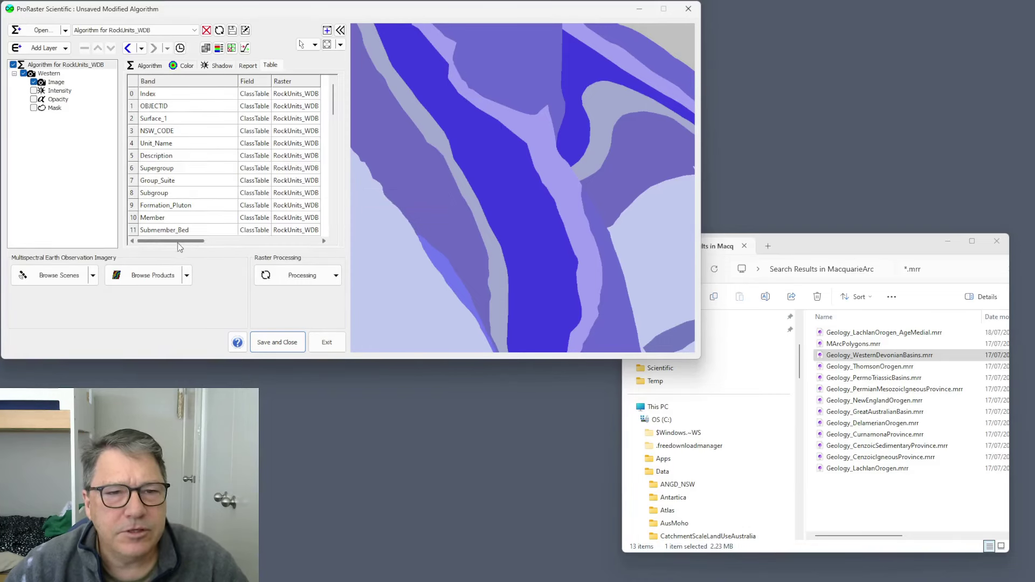
drag(179, 242, 280, 243)
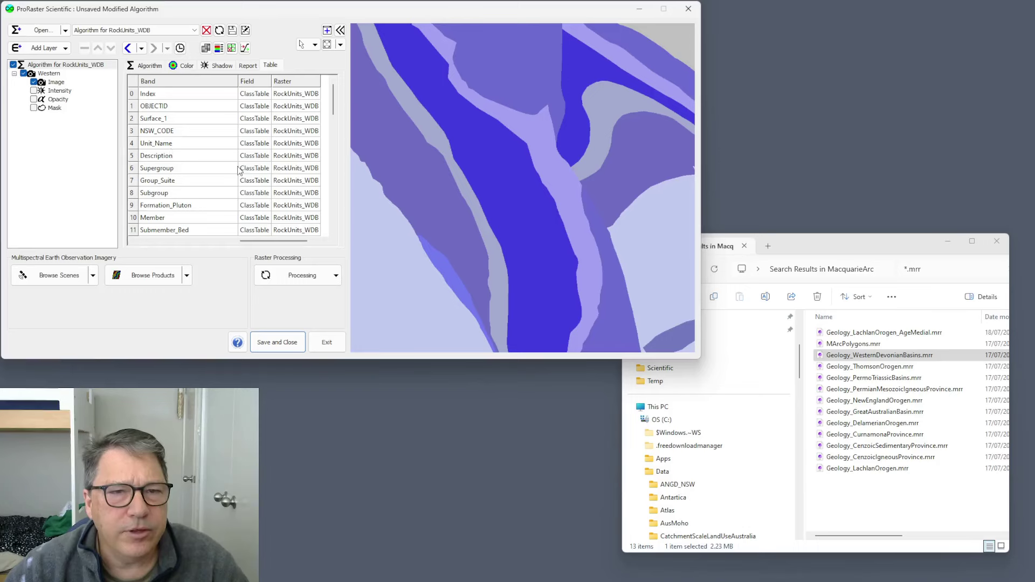
mouse_move(334, 102)
mouse_down()
mouse_move(335, 205)
mouse_move(337, 94)
mouse_up()
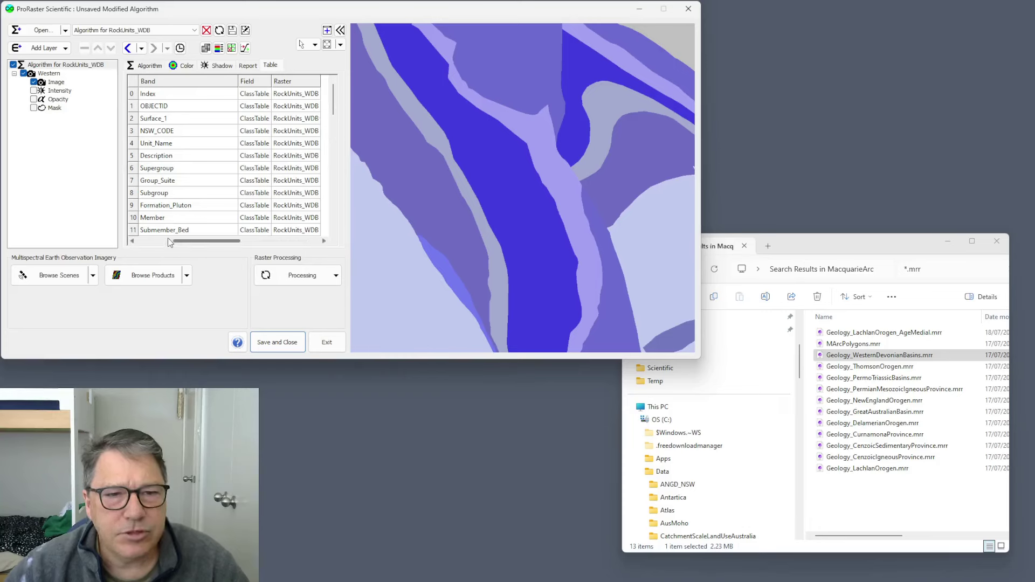
Step: Switch the map tooltip to No tool tip and return the map to the full extent of the Western layer
right_click(454, 183)
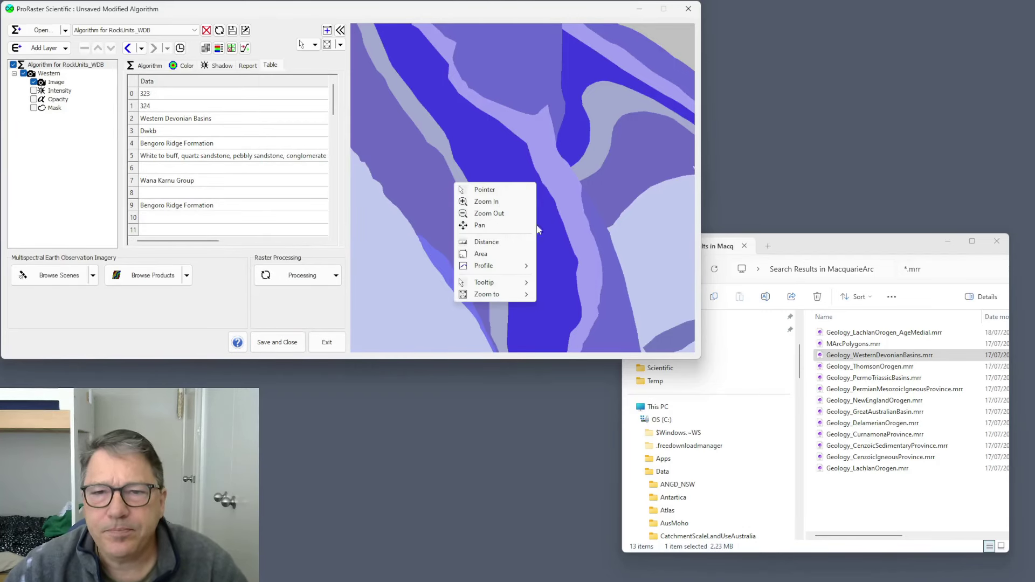
mouse_move(506, 282)
click(561, 284)
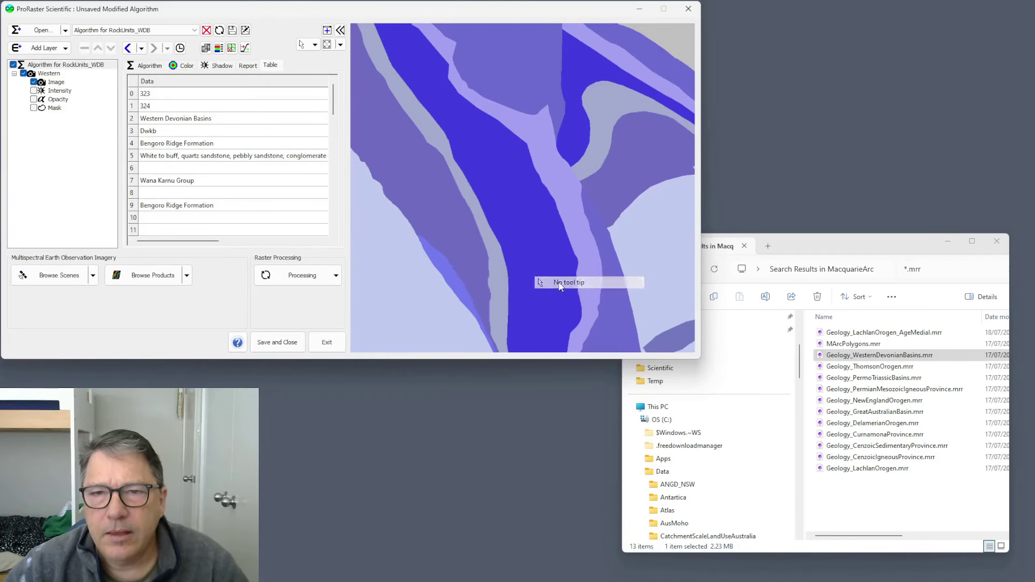
scroll(516, 168, down, 4)
scroll(516, 169, down, 5)
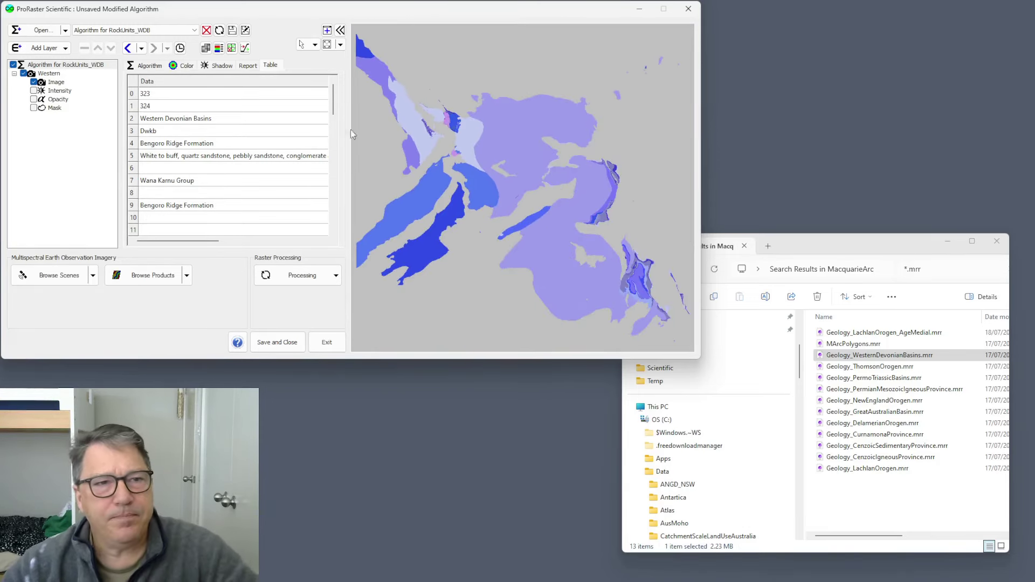
click(798, 237)
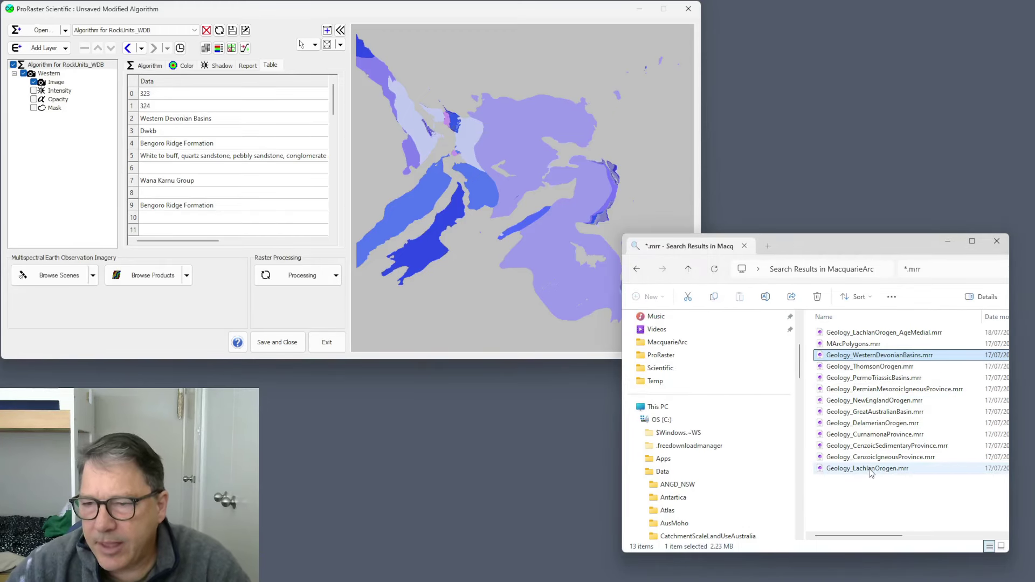
mouse_move(872, 473)
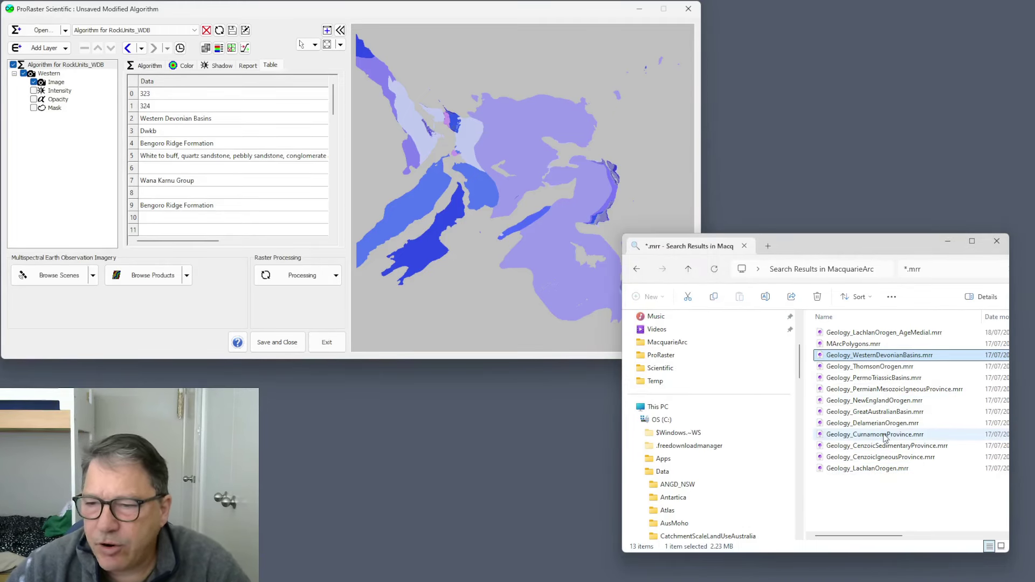
mouse_move(885, 438)
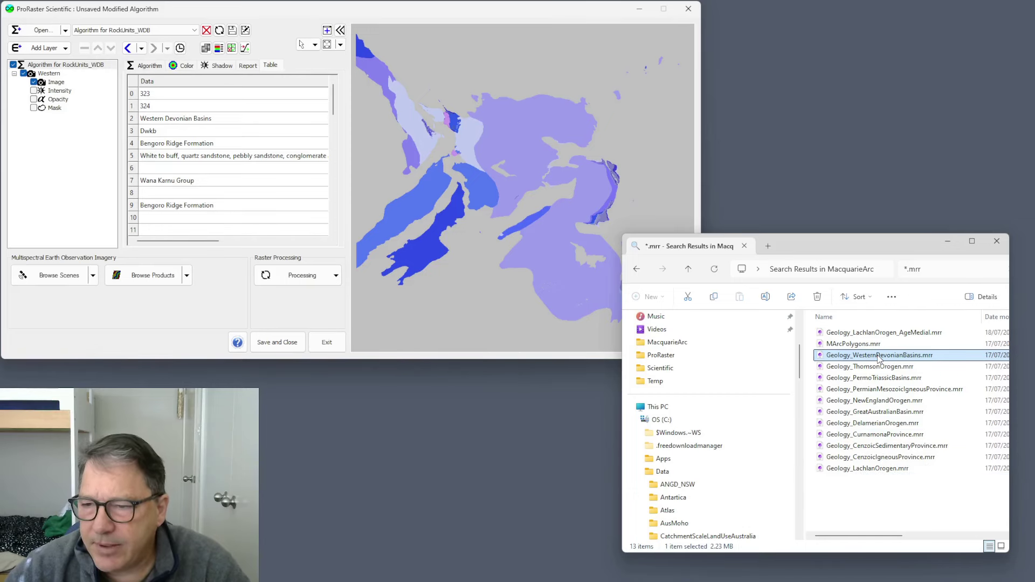
mouse_move(878, 402)
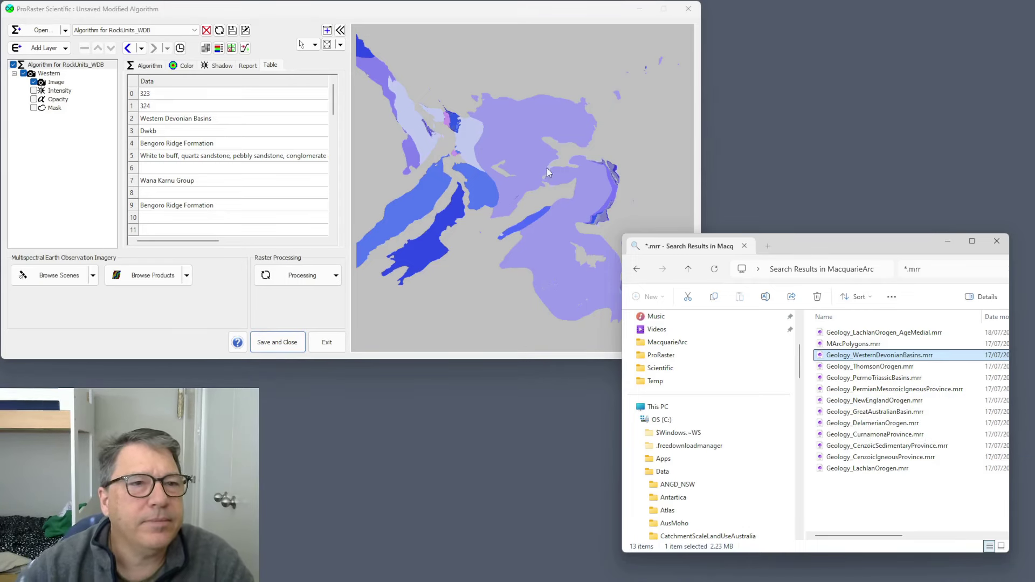
Step: Rename the algorithm as NSW Geology
click(51, 65)
click(143, 66)
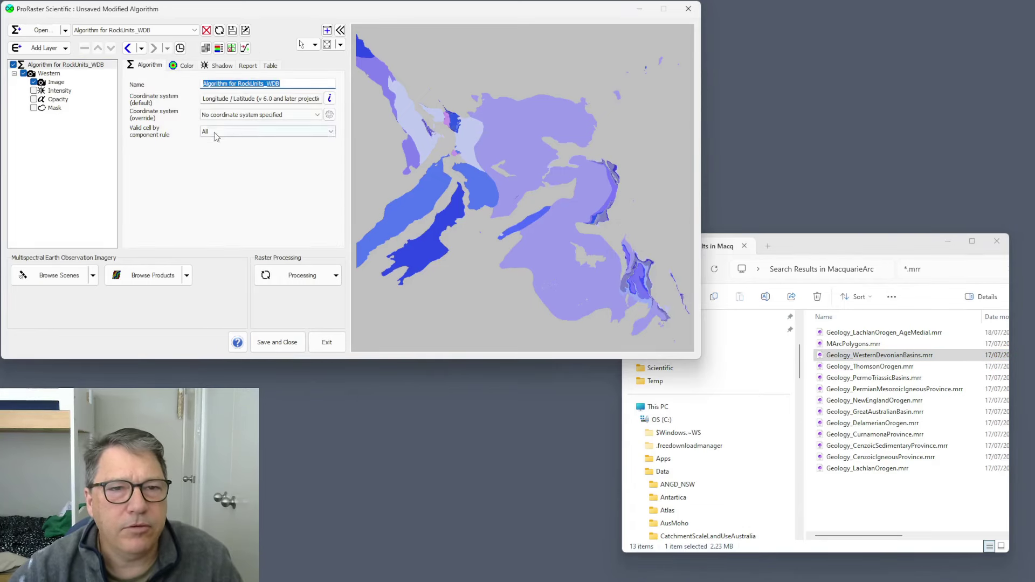
drag(285, 81, 206, 81)
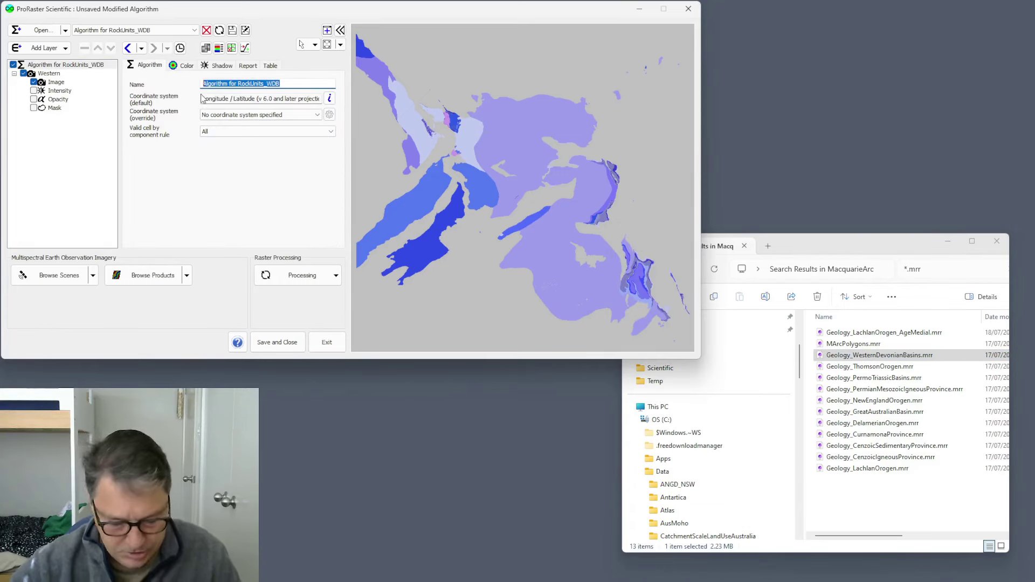
text(NSW Geology)
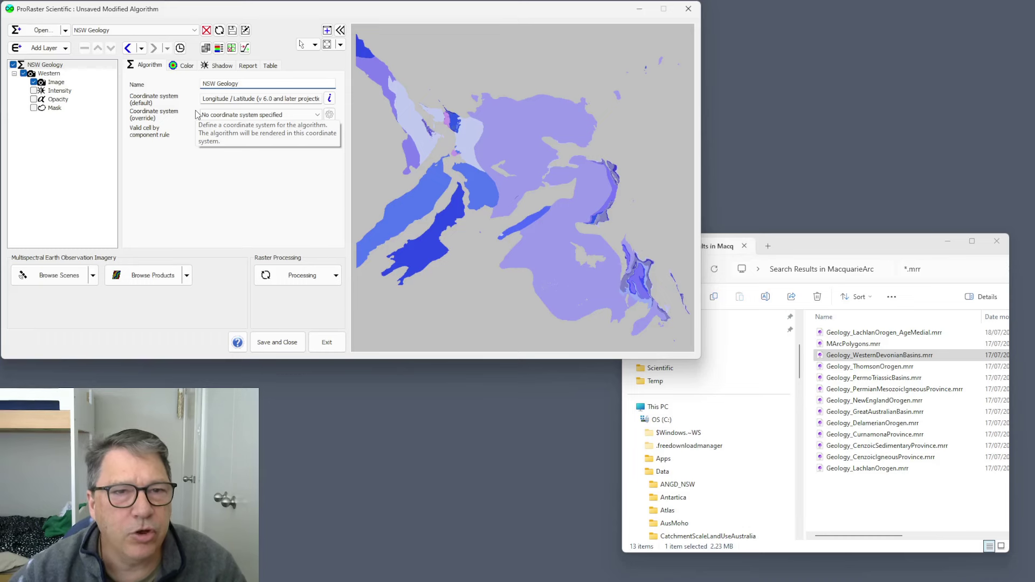
Step: Start grouping layers in the NSW Geology algorithm and name the first group Basins
right_click(48, 66)
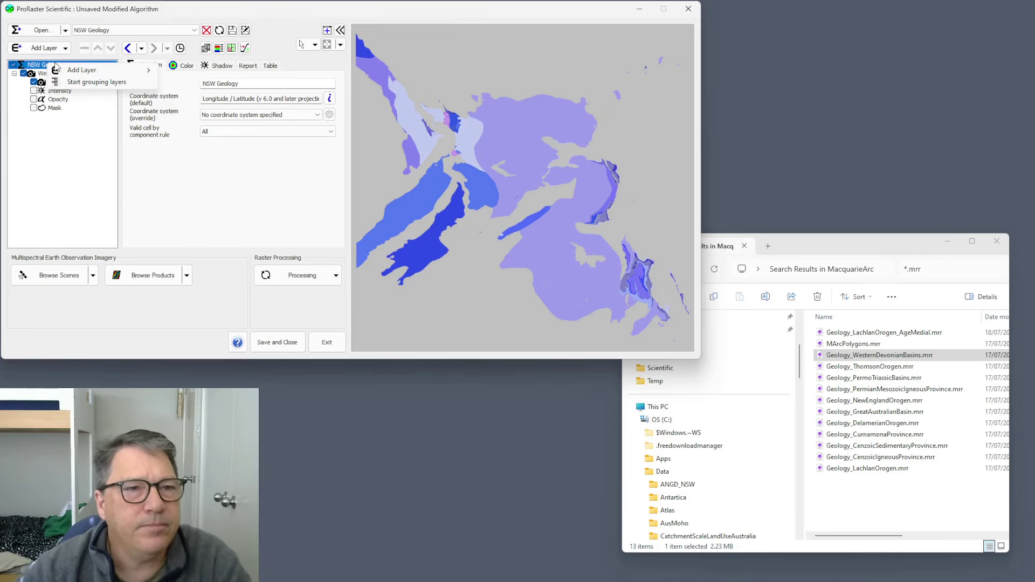
mouse_move(91, 75)
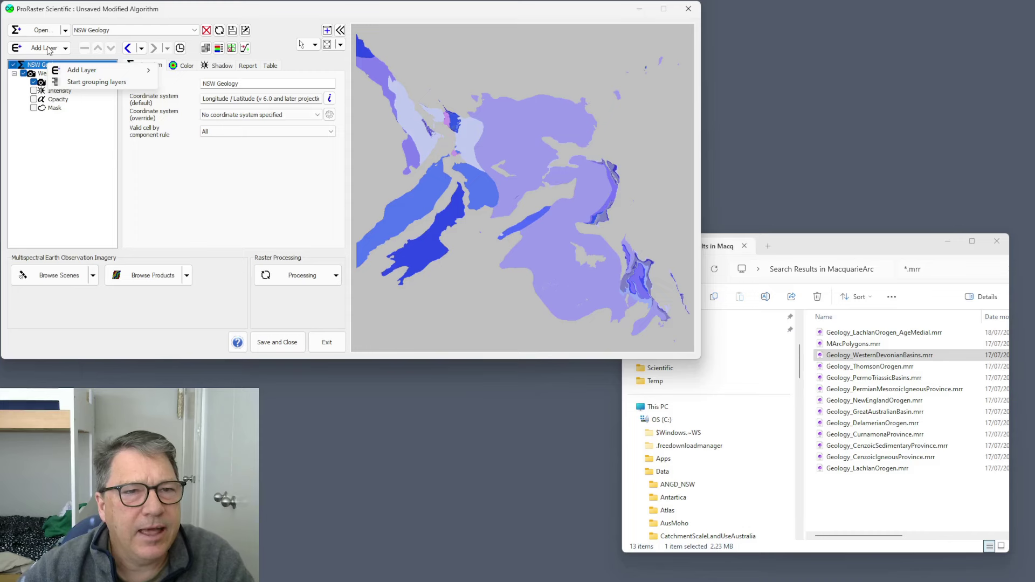
click(103, 82)
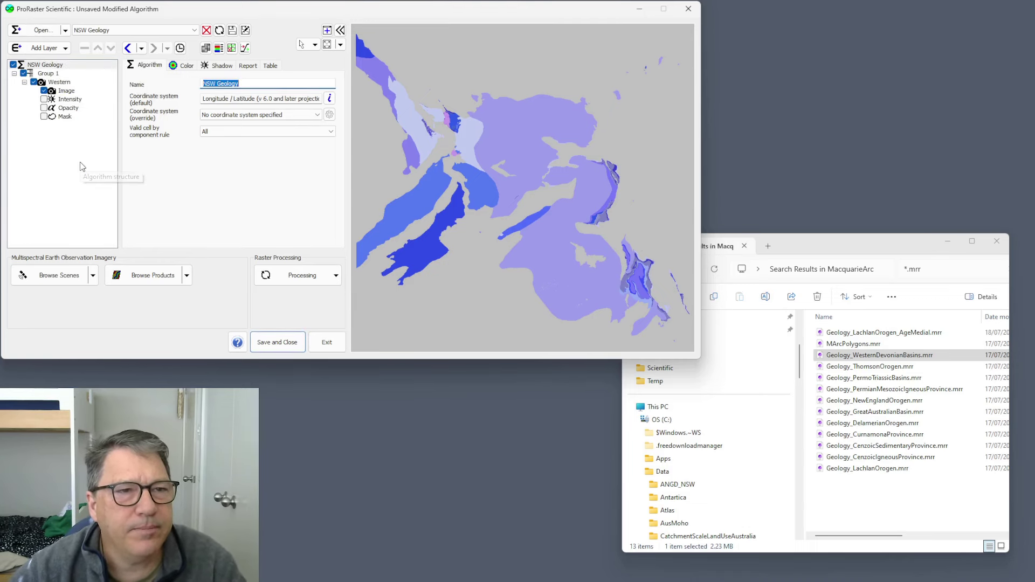
click(47, 74)
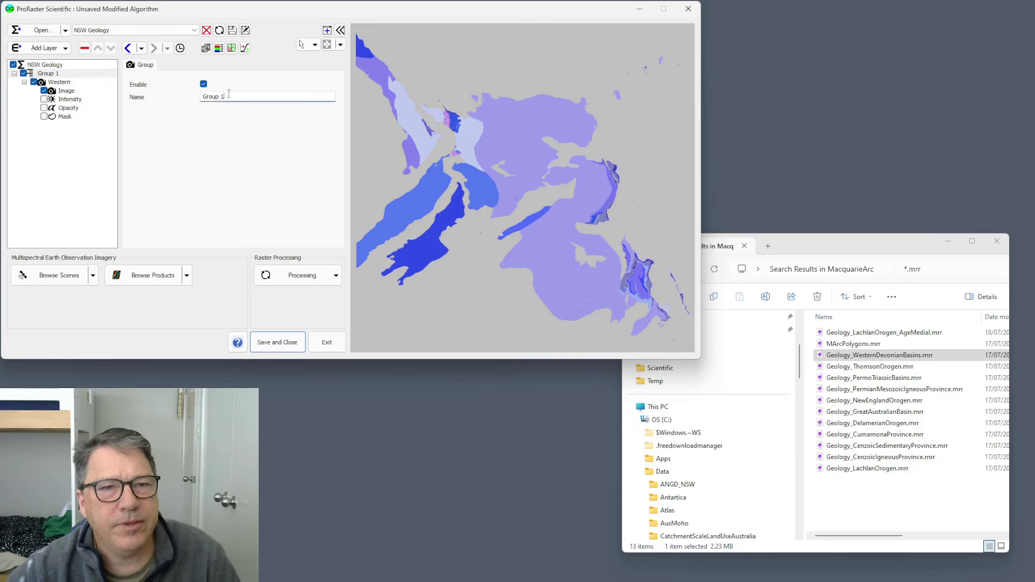
text(Basins)
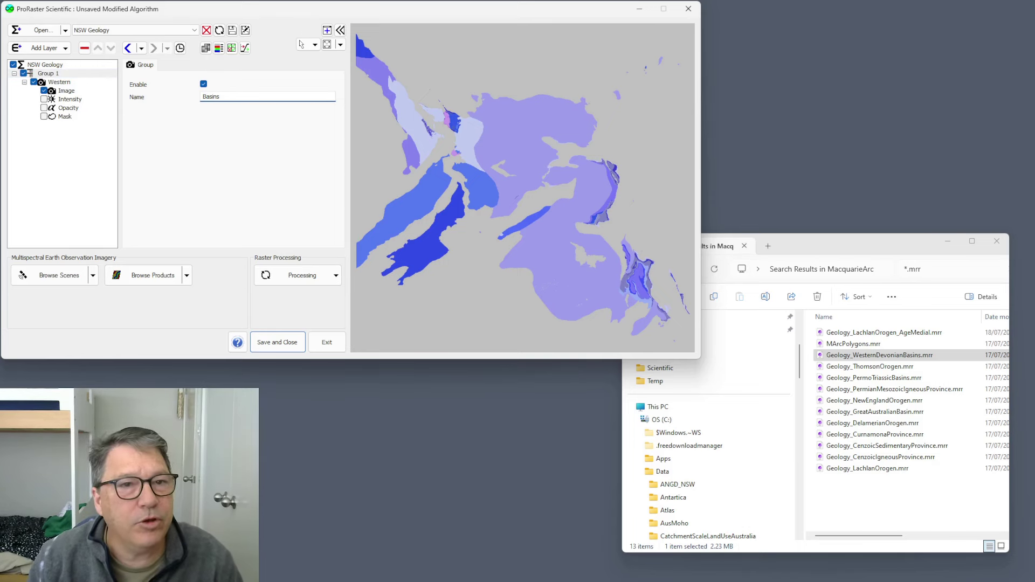
key(Return)
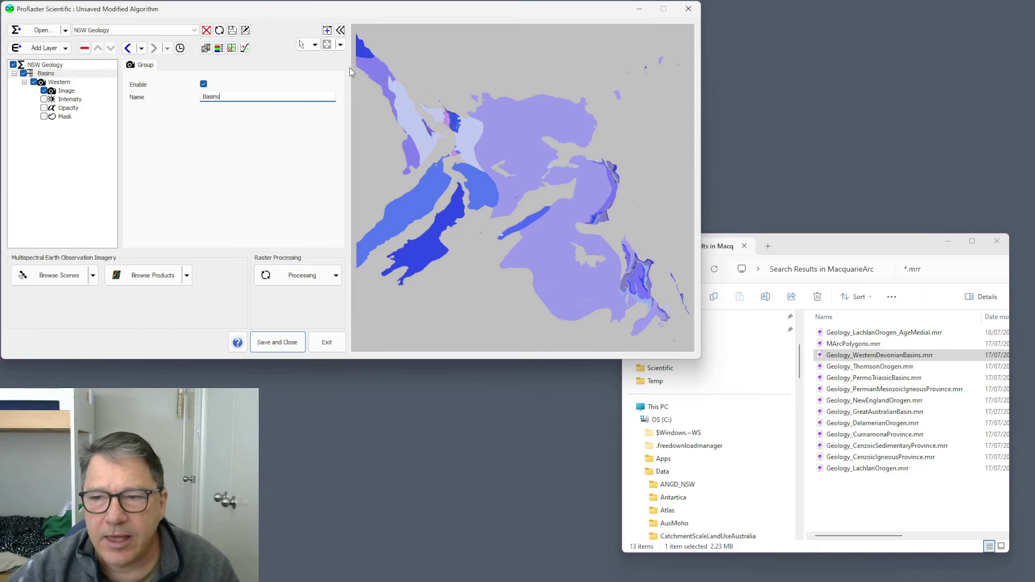
Step: Add Geology_PermoTriassicBasins.mrr from the file search results as a layer in the Basins group and name it PermoTriassic
click(798, 246)
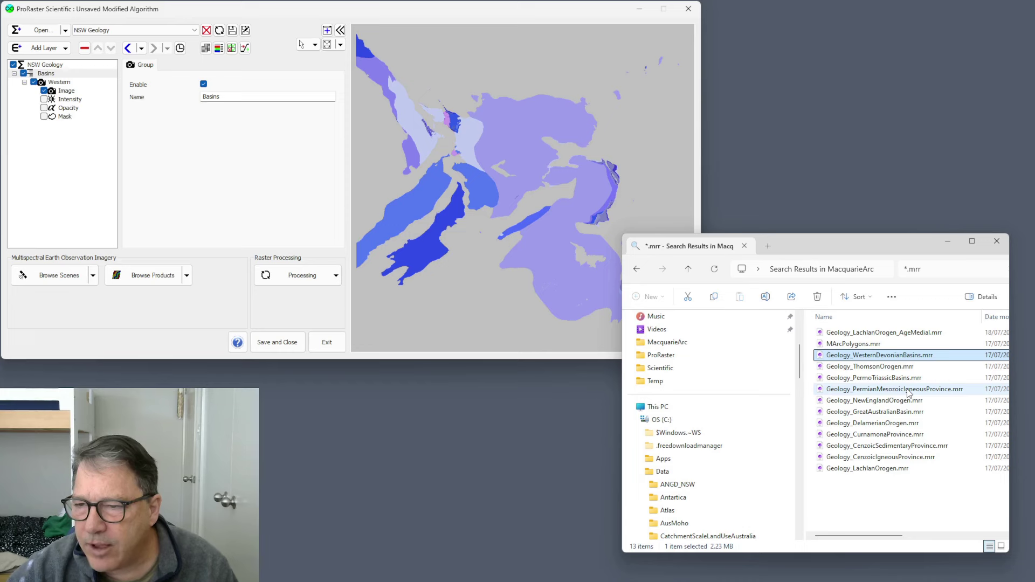
click(936, 380)
drag(936, 381, 59, 150)
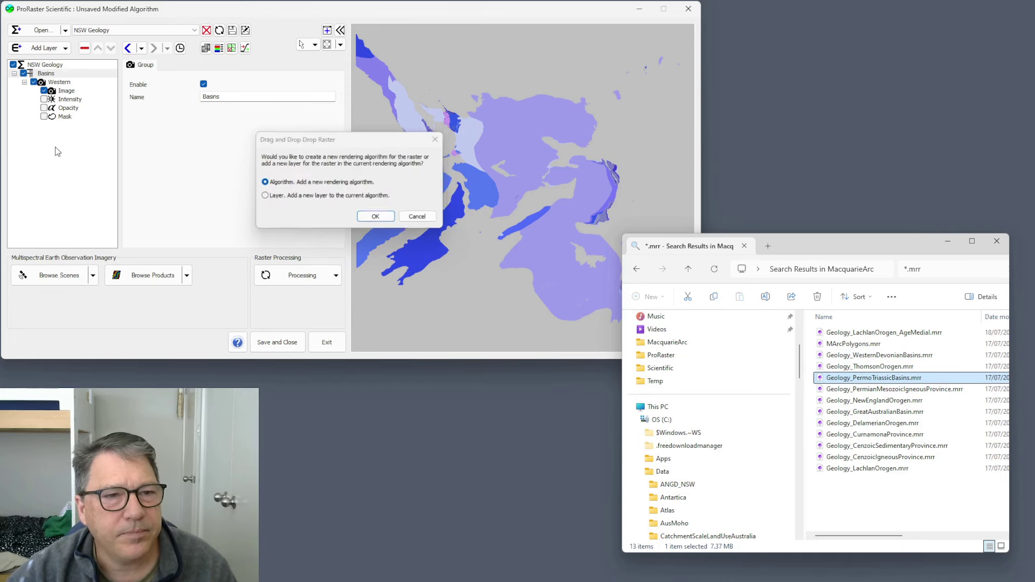
click(328, 197)
click(379, 219)
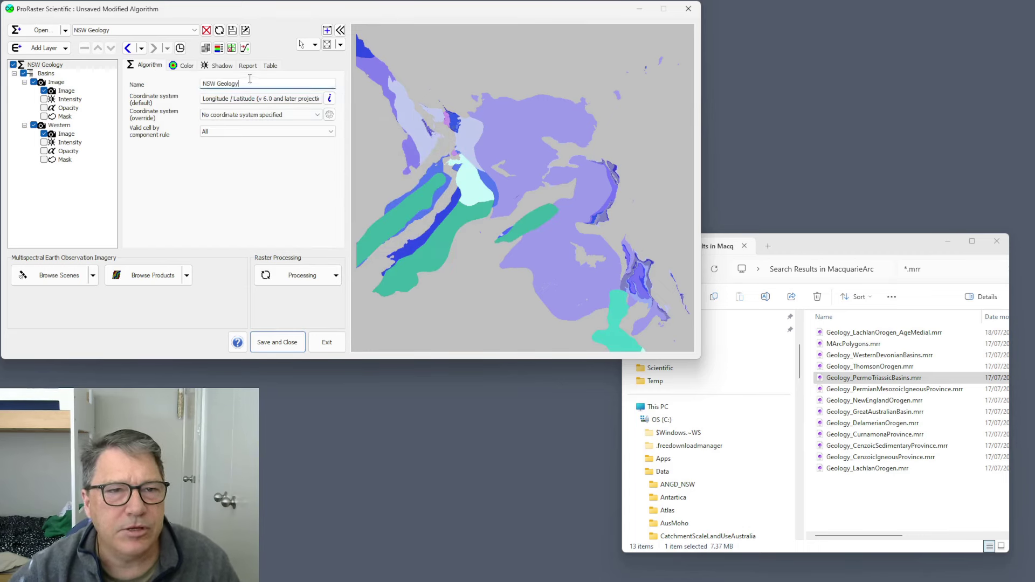
click(58, 84)
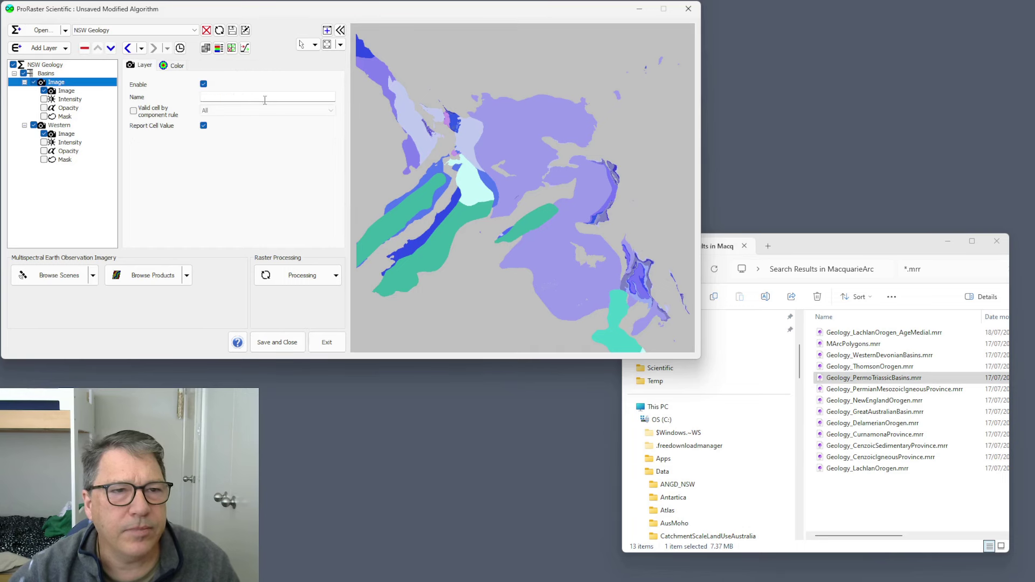
click(236, 95)
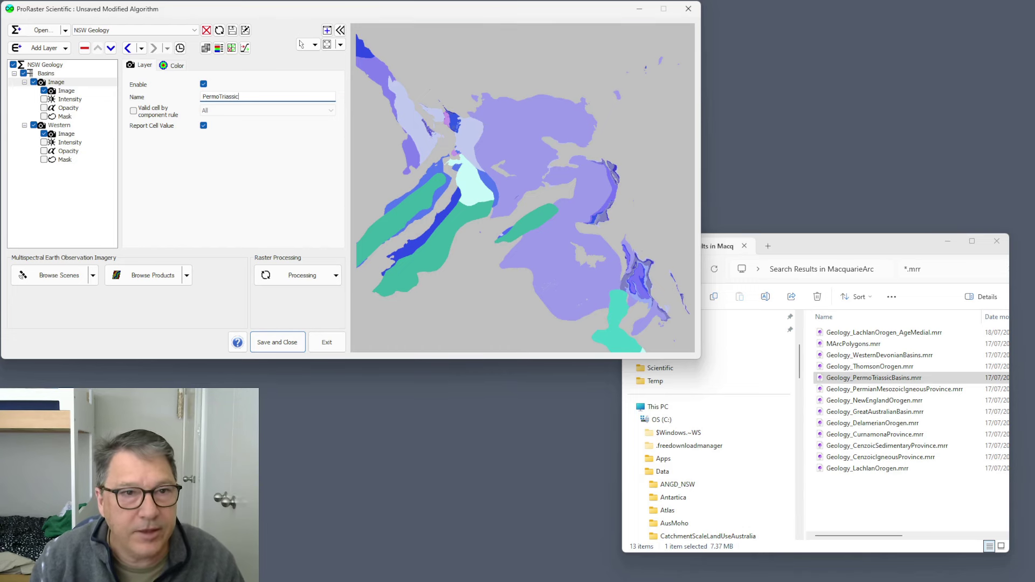
key(Return)
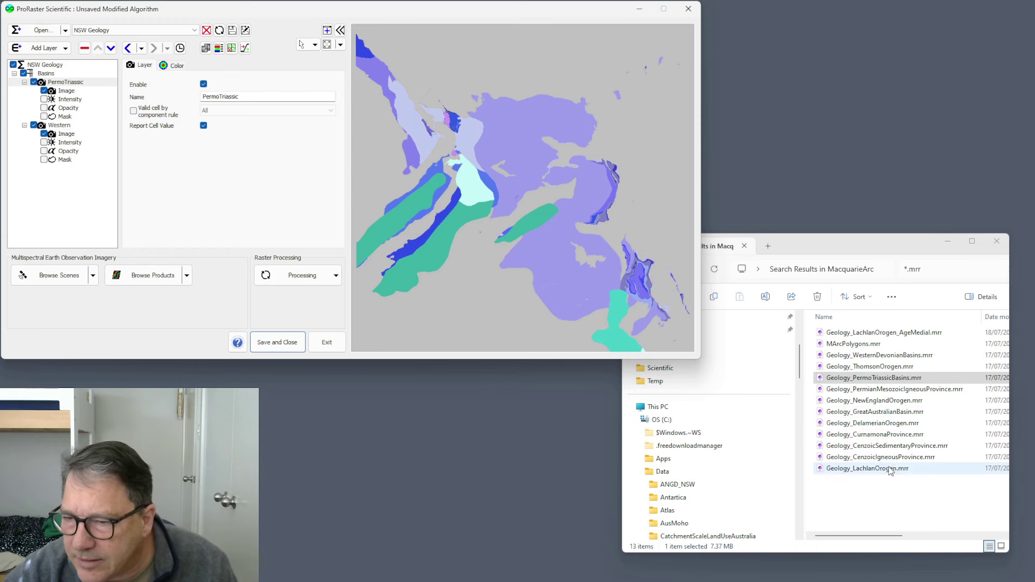
Step: Add Geology_GreatAustralianBasin.mrr as a layer of the current algorithm in the Basins group and name it Great Australian
click(924, 413)
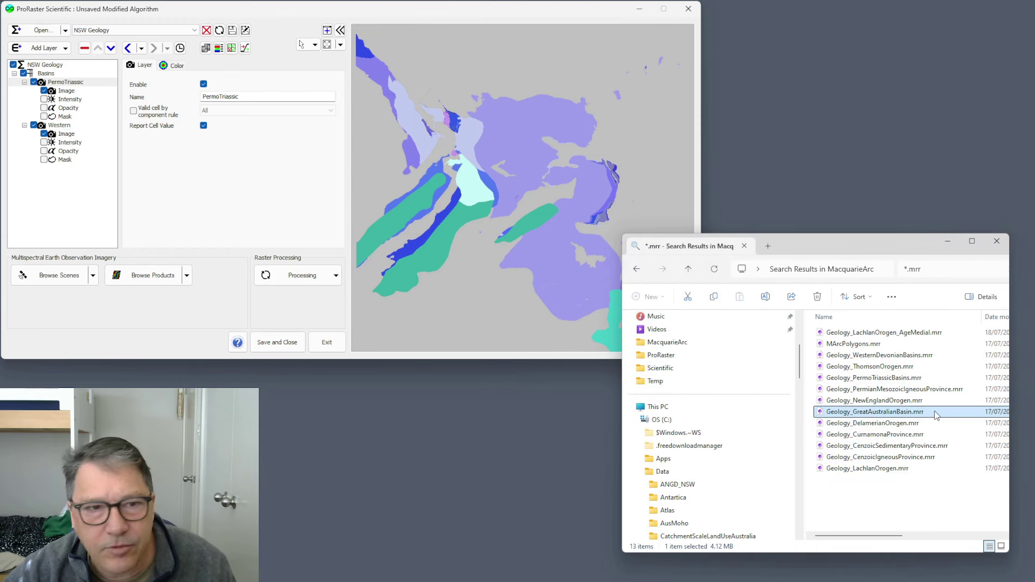
drag(936, 415, 106, 226)
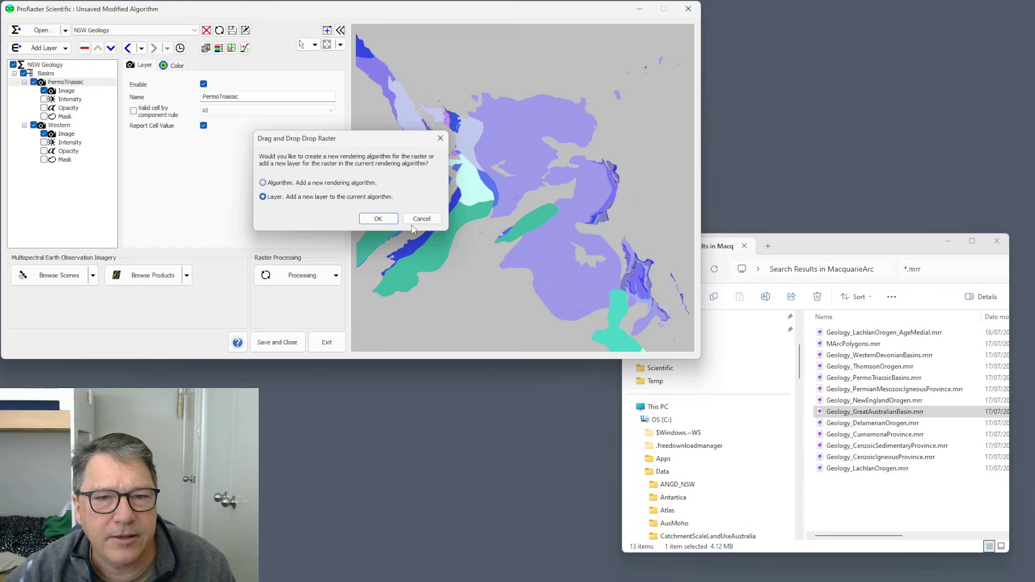
click(378, 219)
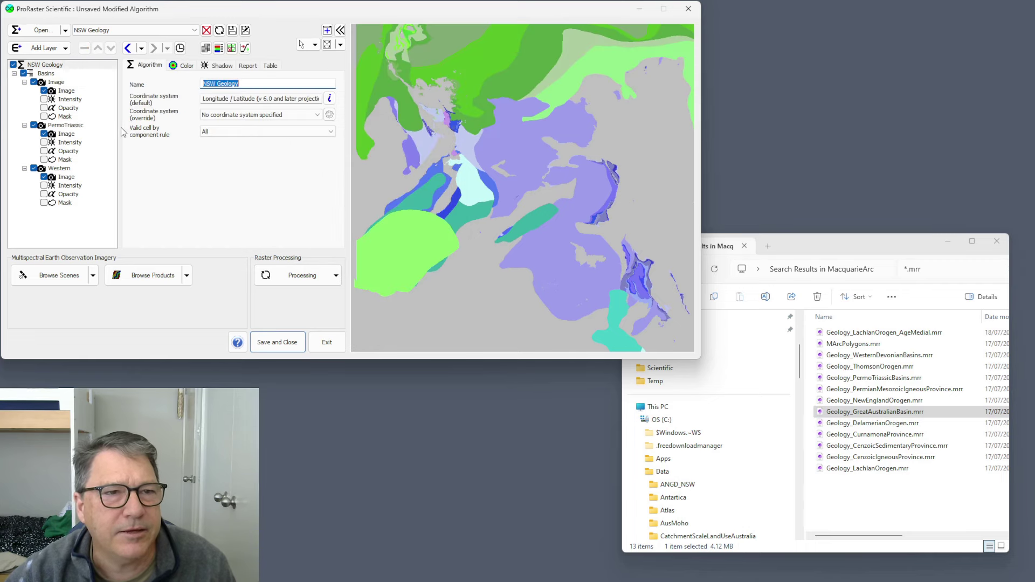
click(52, 82)
text(Grea)
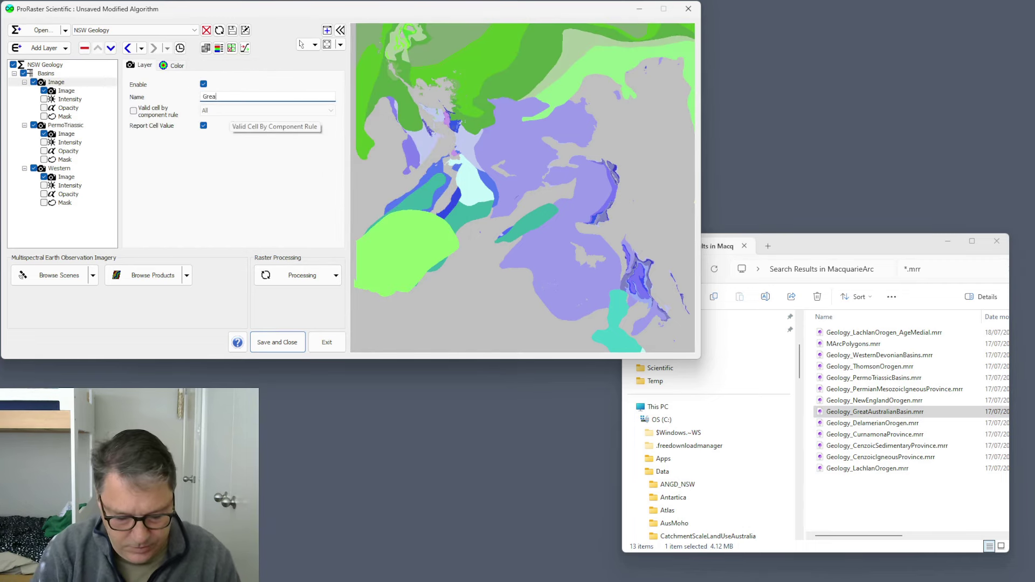
text(t Australian)
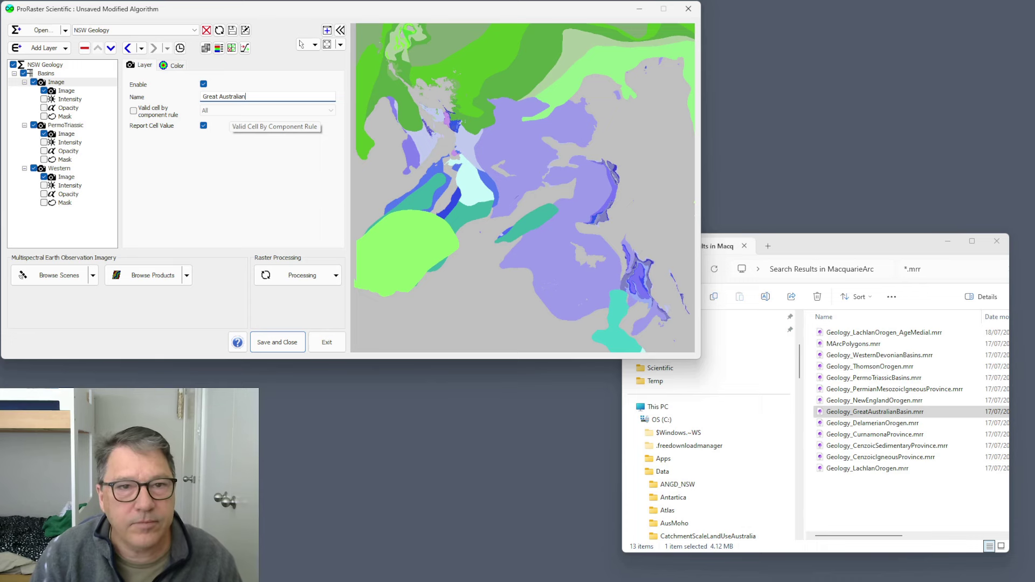
key(Return)
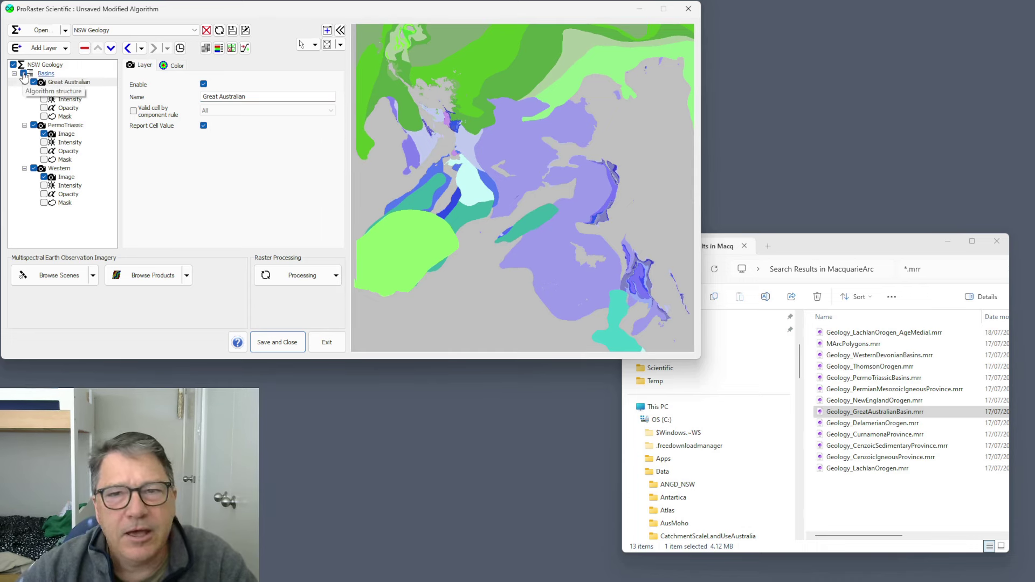
Step: Disable the whole Basins group on the map and enable it again
scroll(523, 199, down, 3)
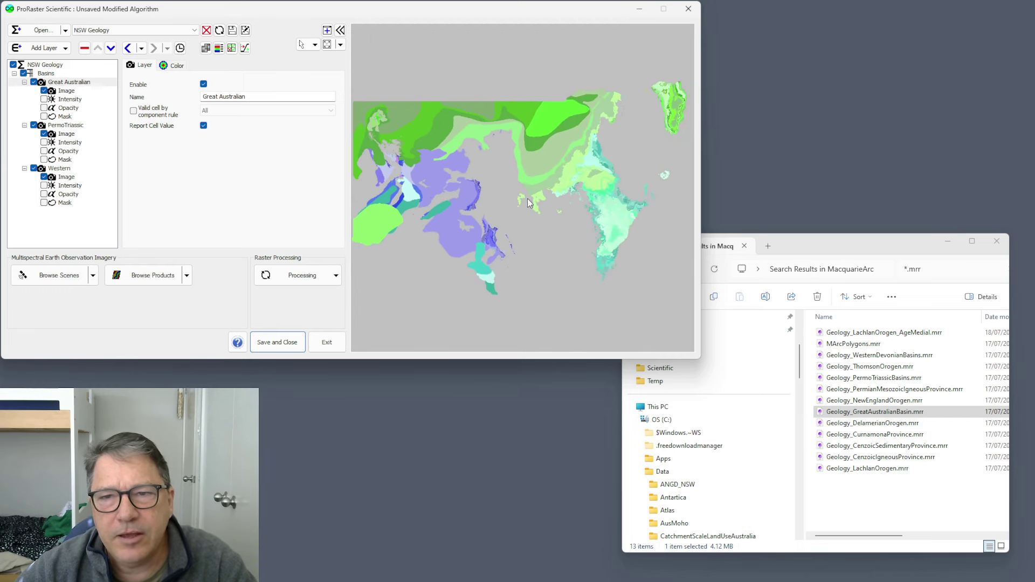
click(23, 74)
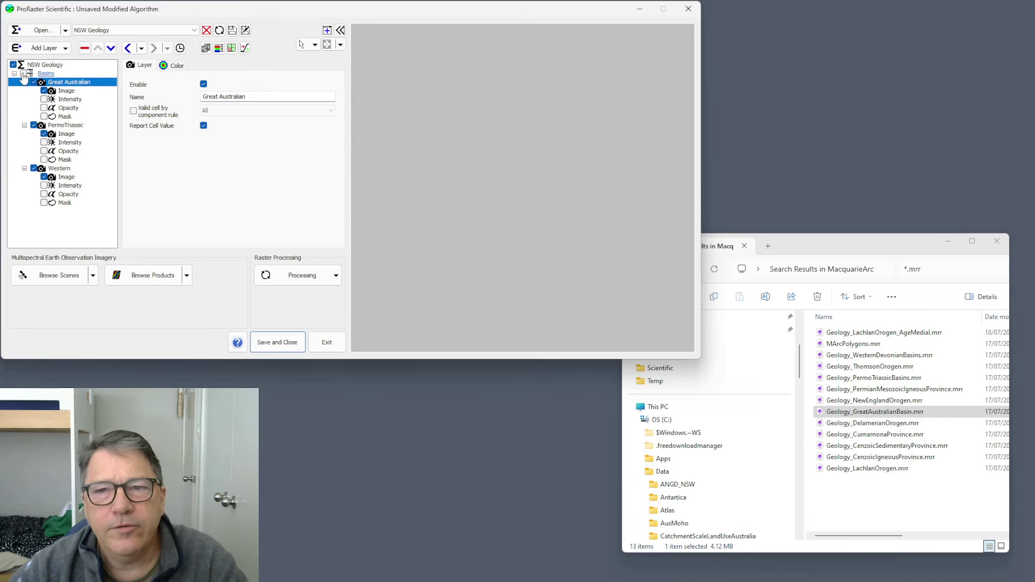
click(23, 74)
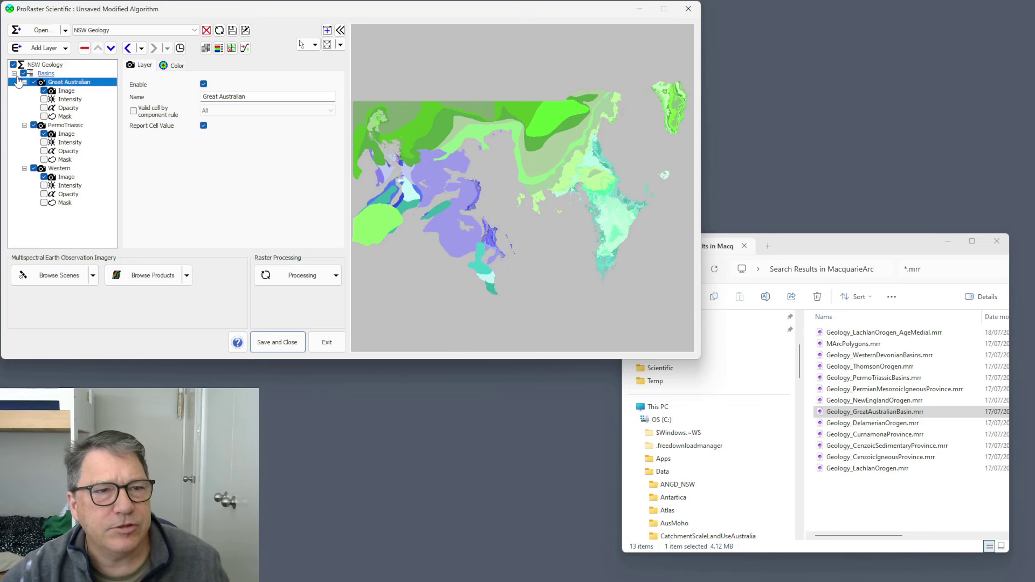
Step: Add a new group to the NSW Geology algorithm and name it Orogen
click(48, 66)
right_click(47, 67)
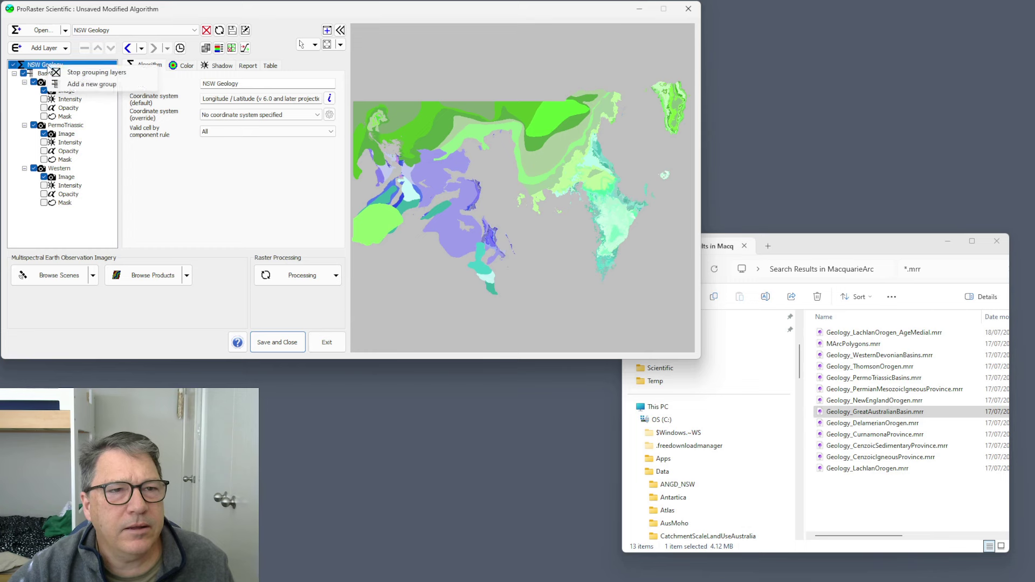
click(95, 84)
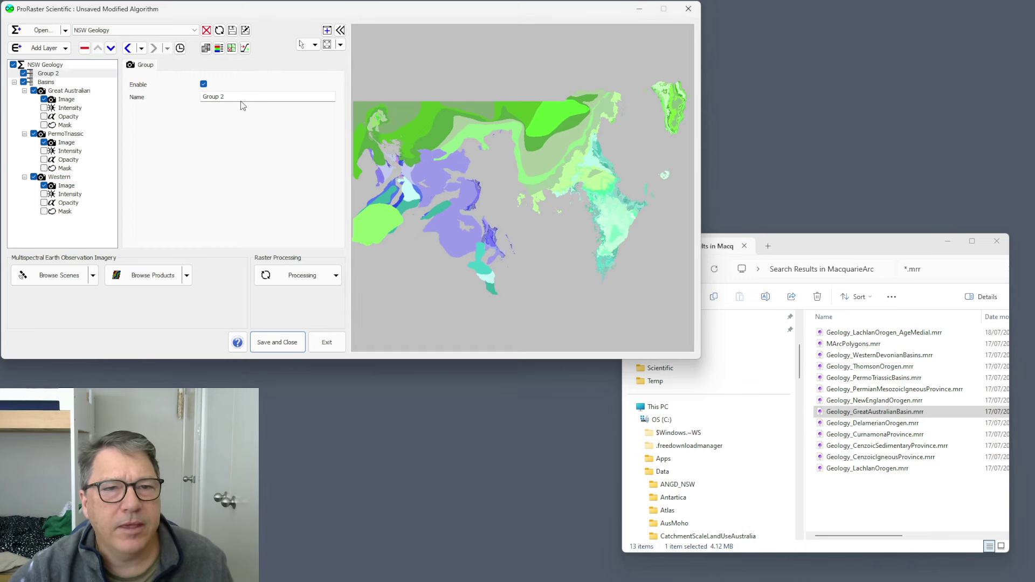
double_click(242, 97)
text(Orogen)
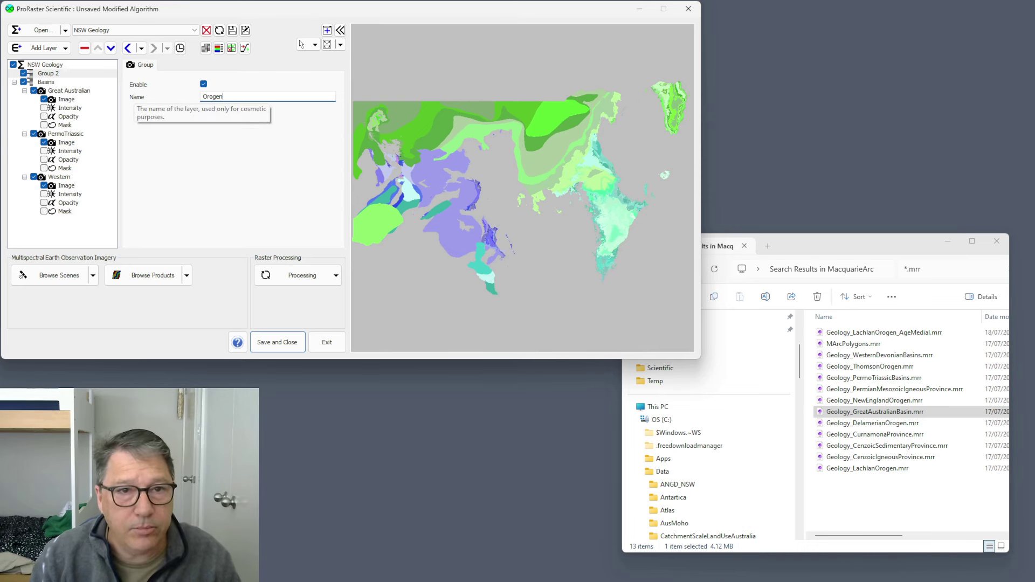
click(54, 74)
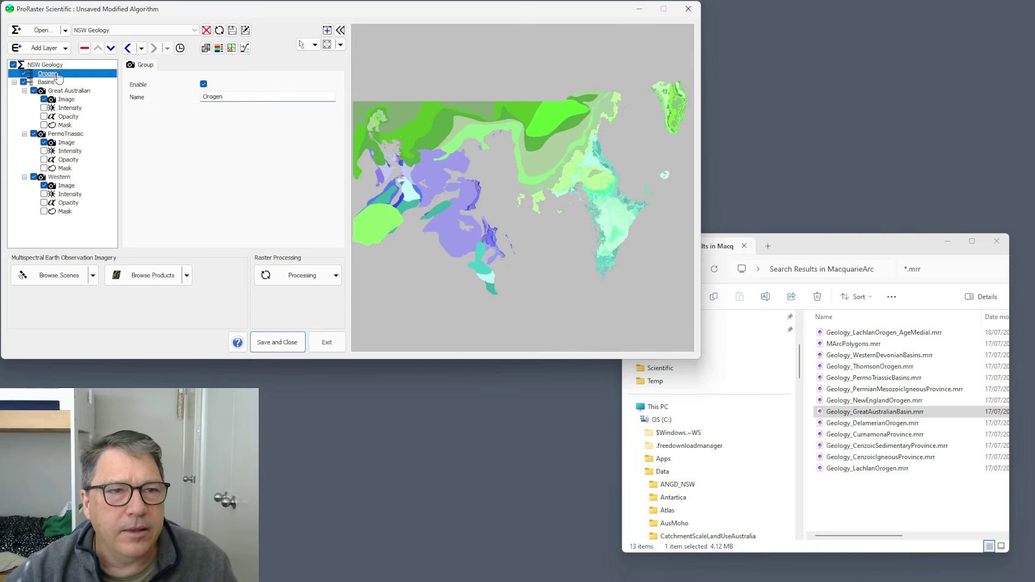
Step: Add Geology_ThomsonOrogen.mrr as a layer of the current algorithm in the Orogen group and name it Thomson
click(873, 368)
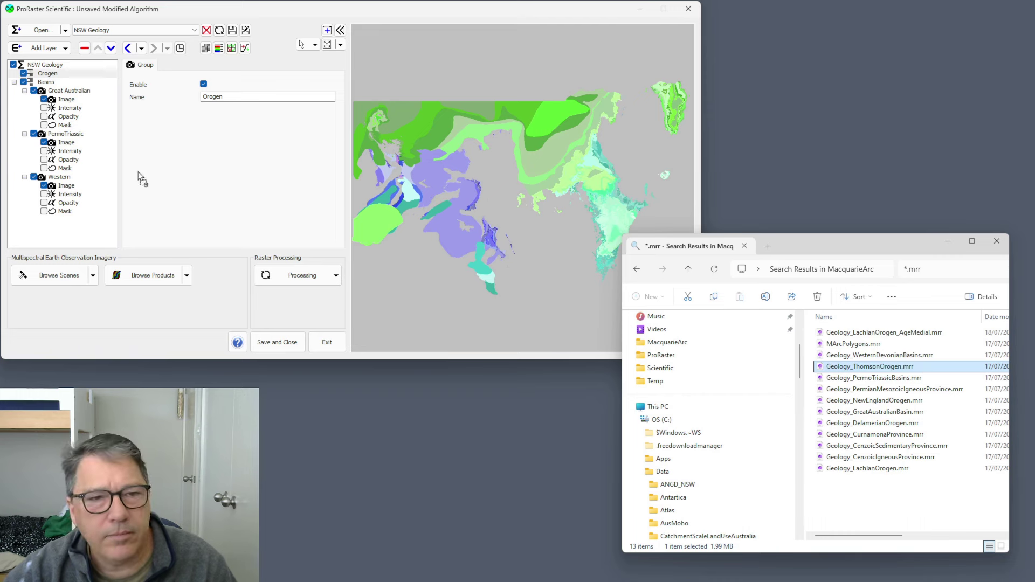
drag(138, 173, 138, 172)
click(278, 198)
click(379, 219)
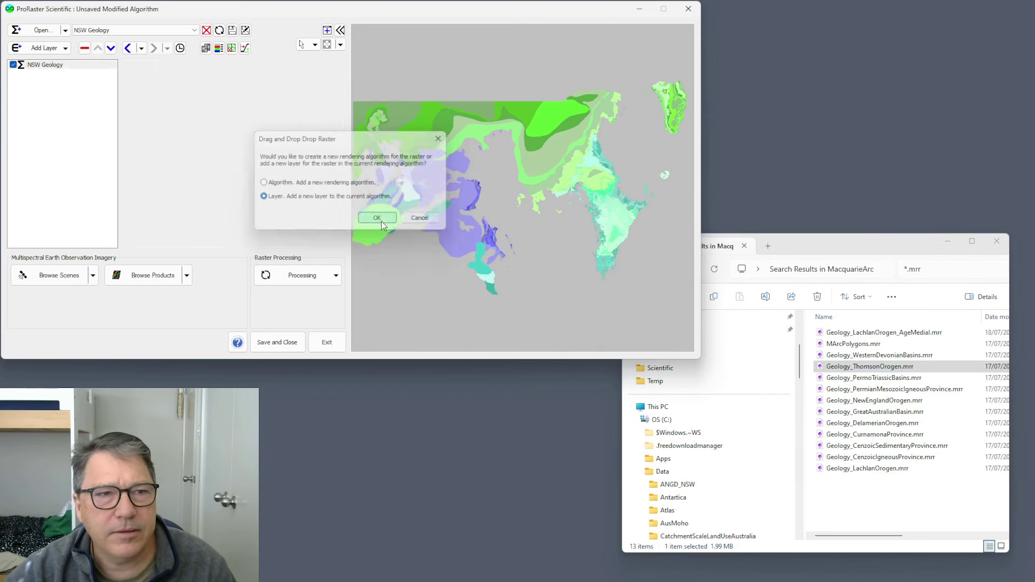
click(56, 82)
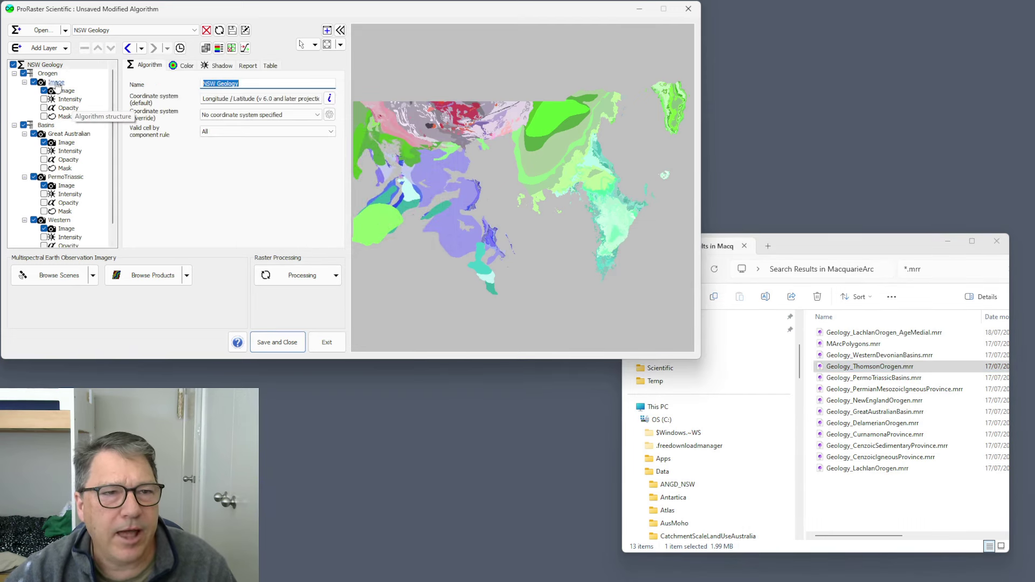
click(213, 94)
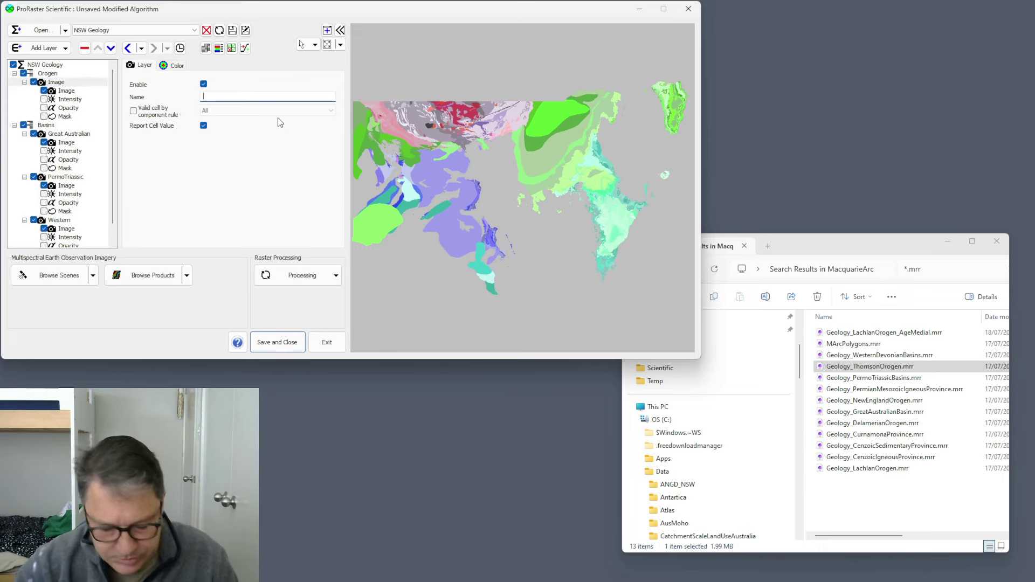
text(Thomson)
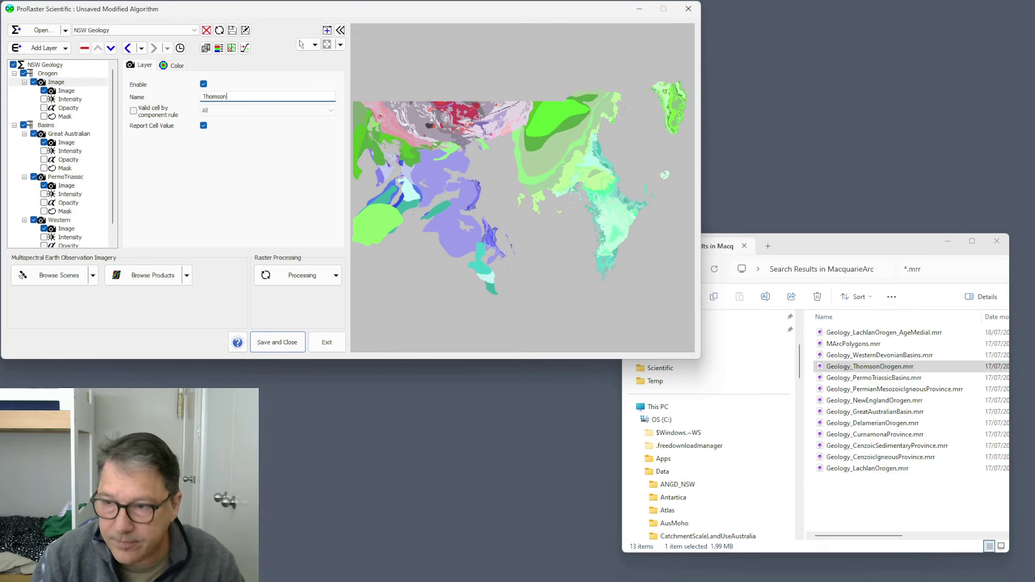
key(Return)
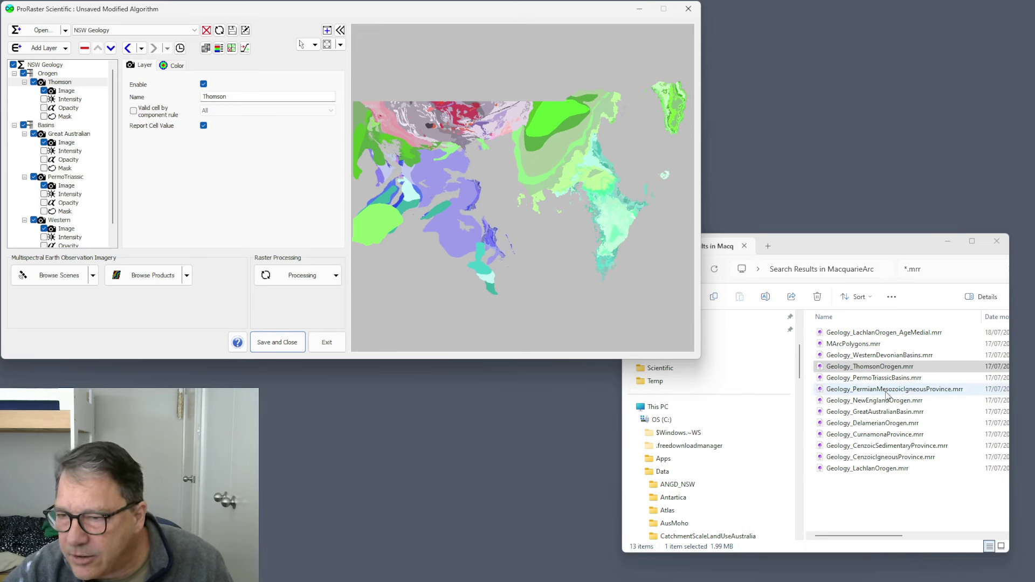
Step: Add Geology_NewEnglandOrogen.mrr as a layer of the current algorithm in the Orogen group and name it New England
click(943, 402)
drag(941, 406, 268, 187)
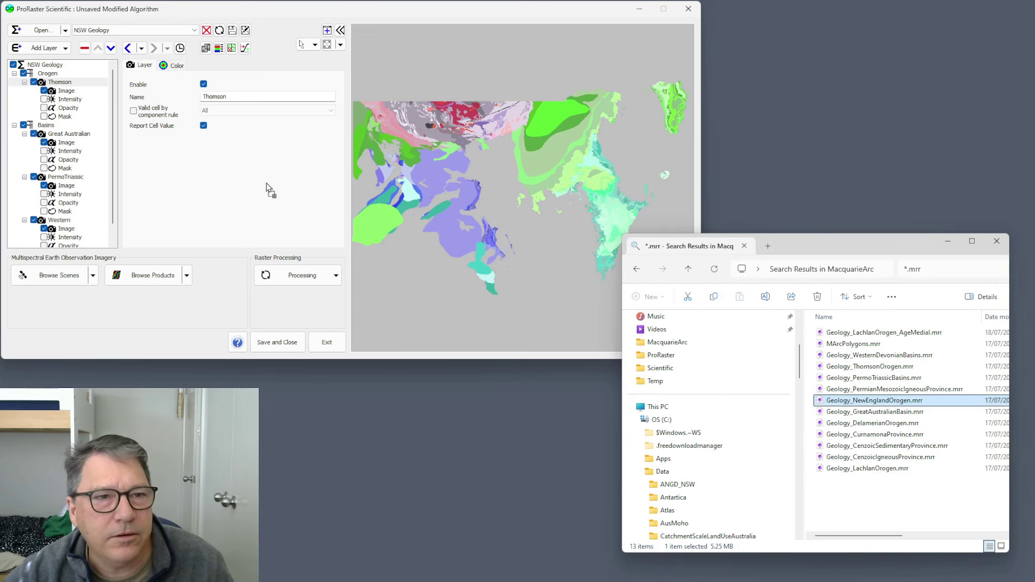
drag(153, 120, 96, 113)
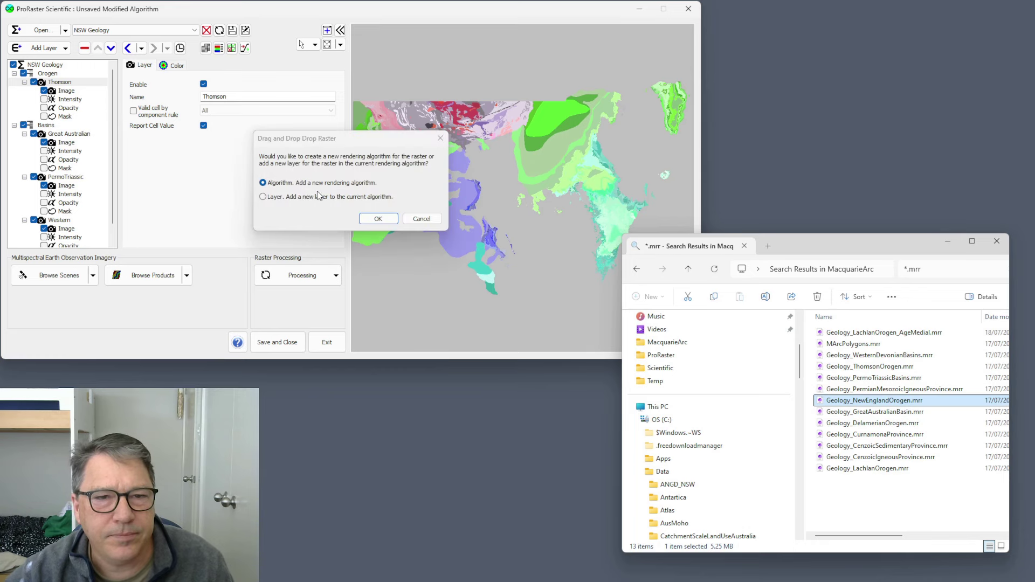
click(396, 217)
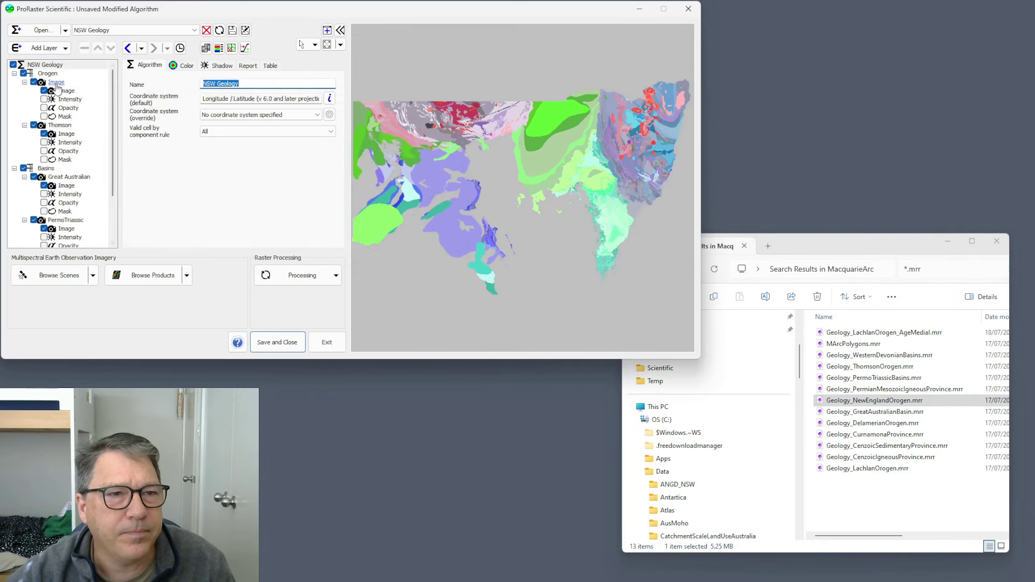
text(New England)
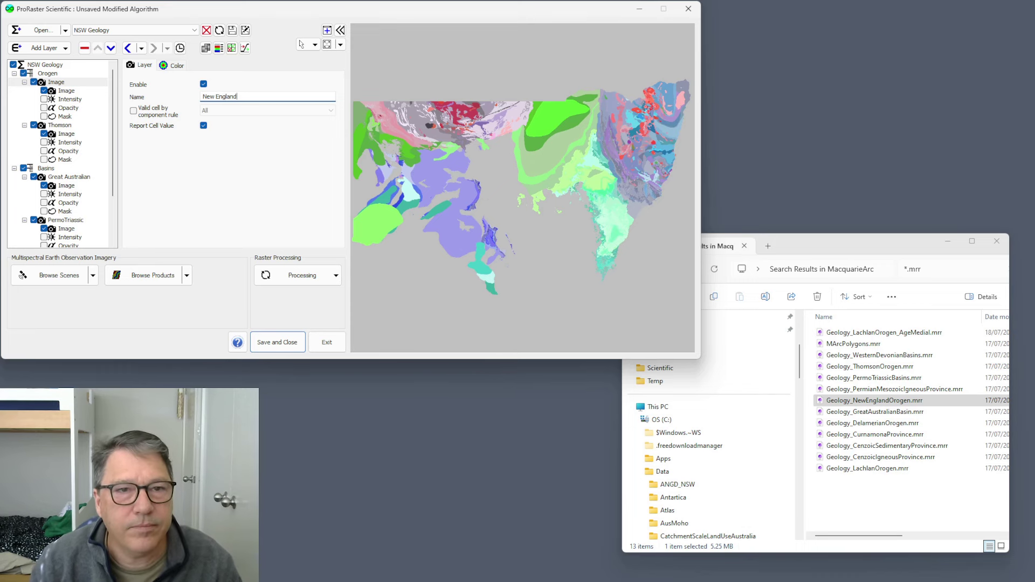
key(Return)
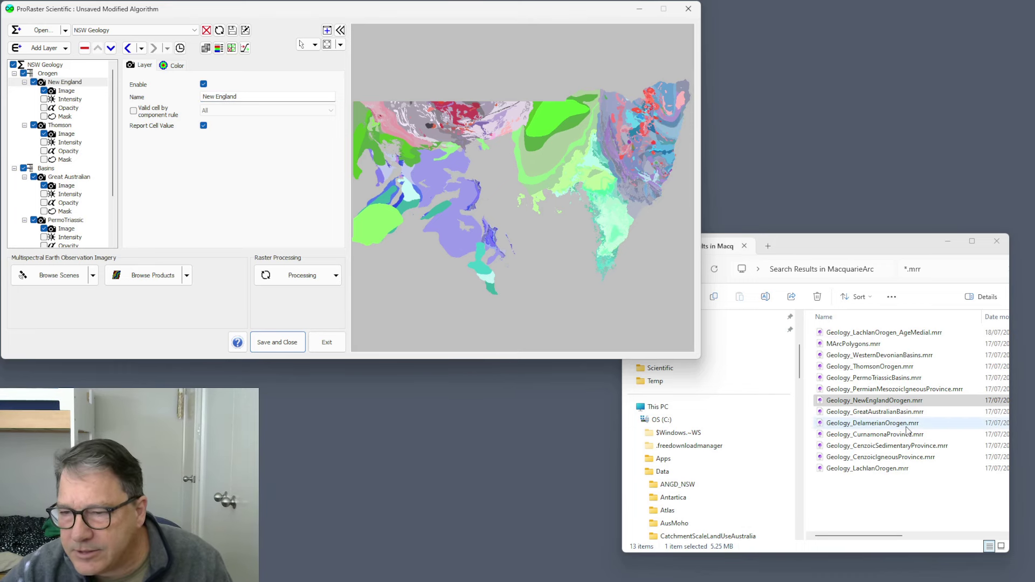
Step: Add Geology_LachlanOrogen.mrr as a layer of the current algorithm in the Orogen group and name it Lachlan
click(889, 425)
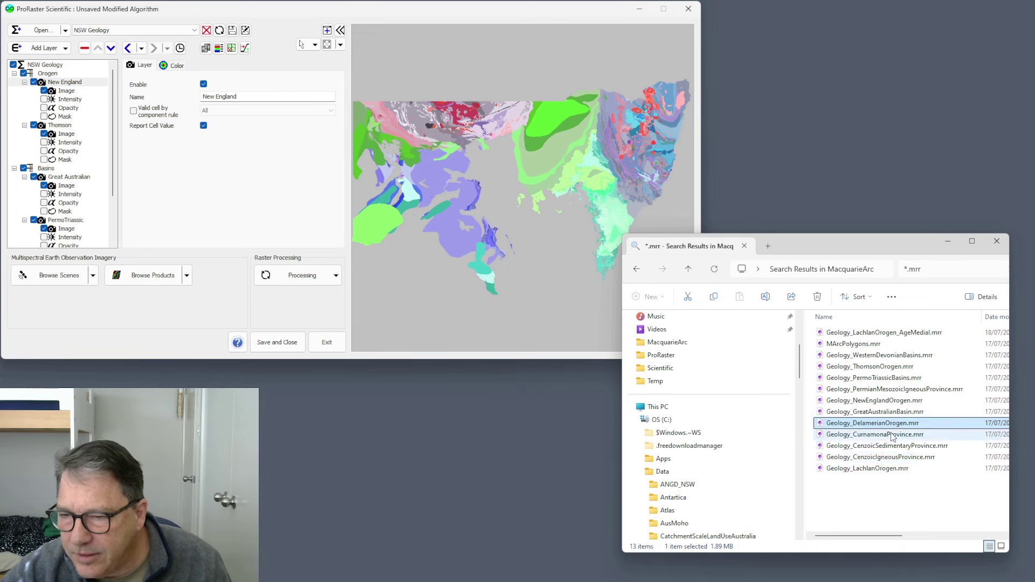
click(883, 469)
drag(876, 473, 152, 139)
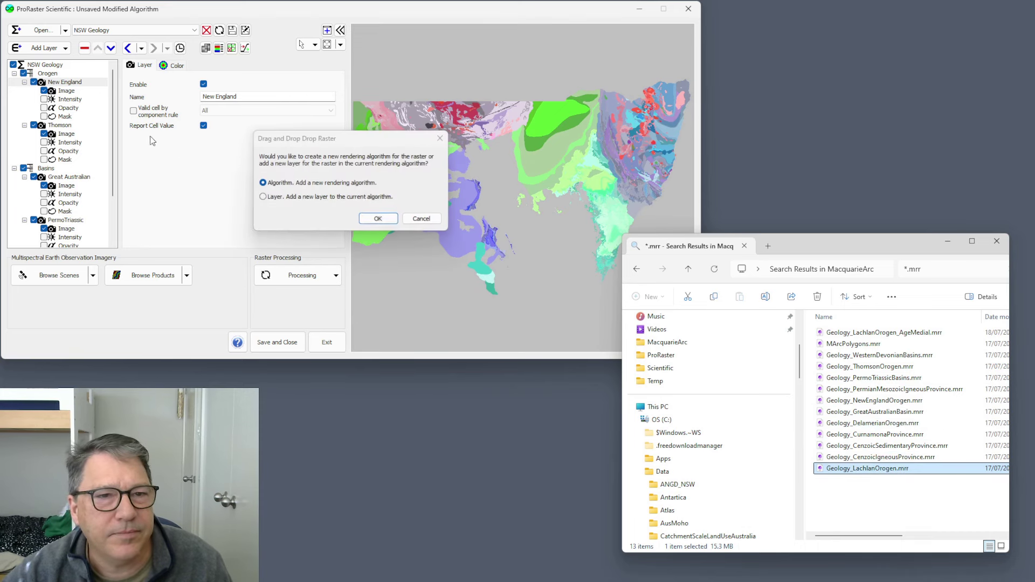
click(315, 196)
click(378, 218)
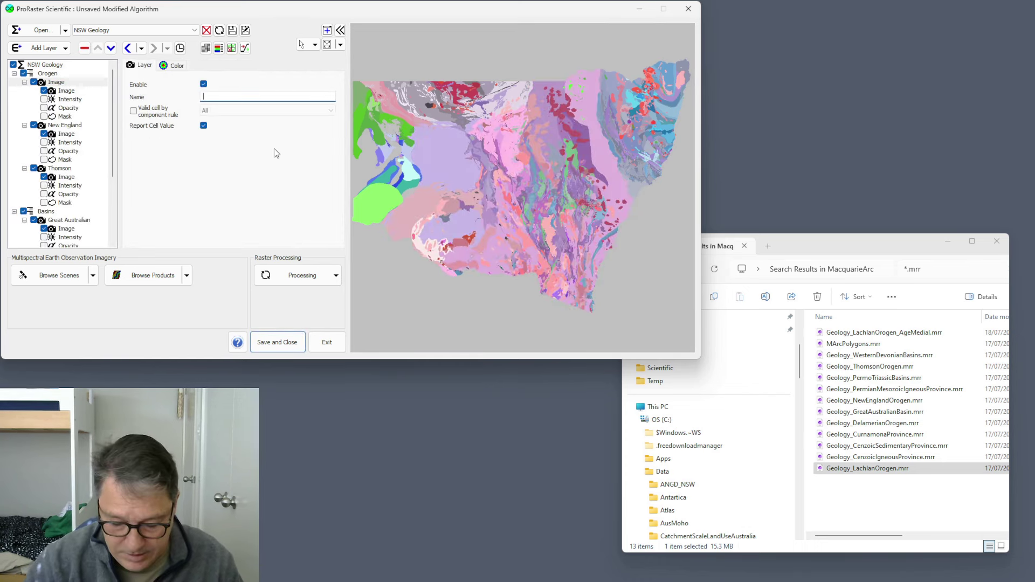
text(Lachlan)
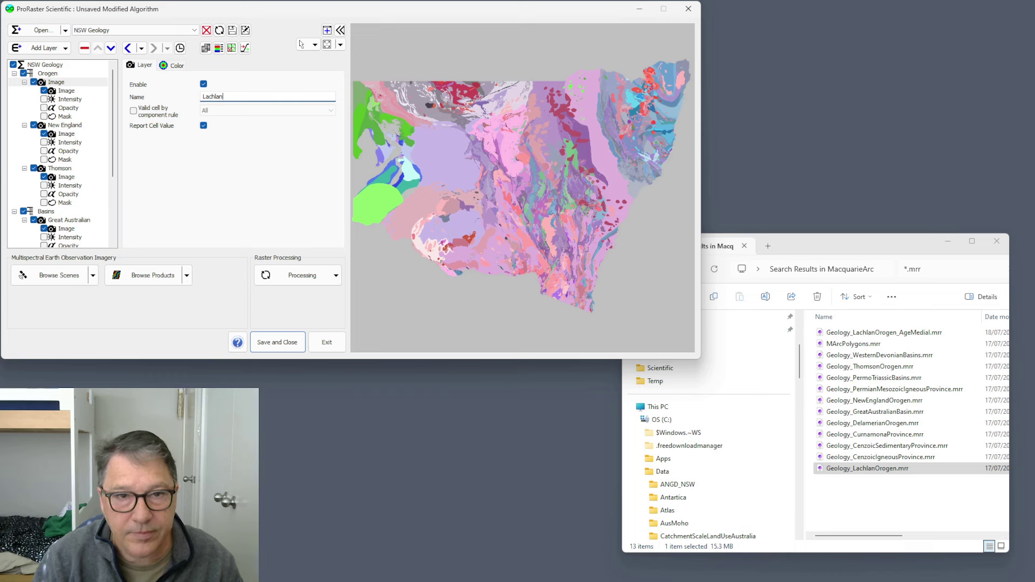
key(Return)
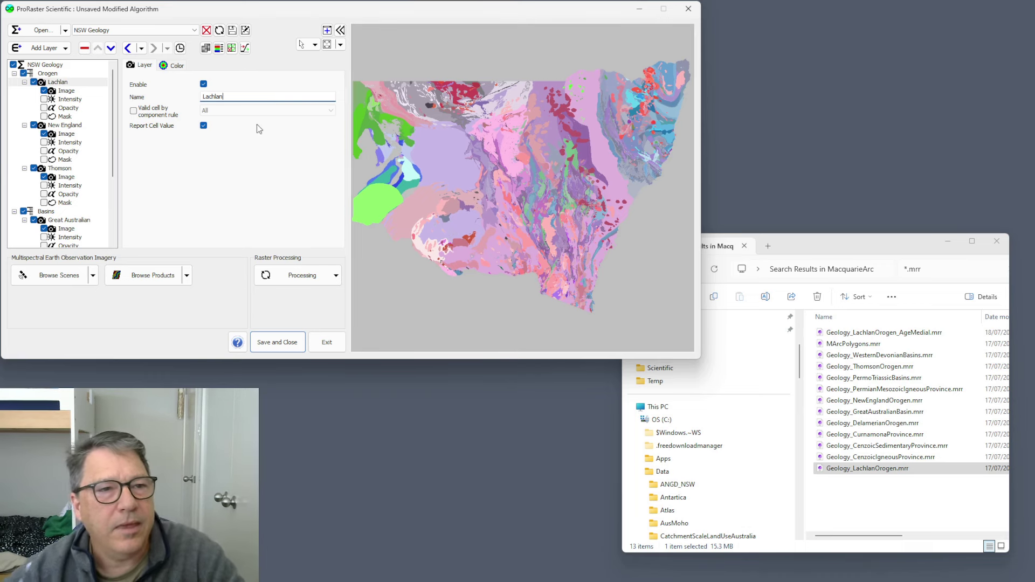
Step: Add a new group to the NSW Geology algorithm and name it Provinces
click(45, 65)
right_click(43, 65)
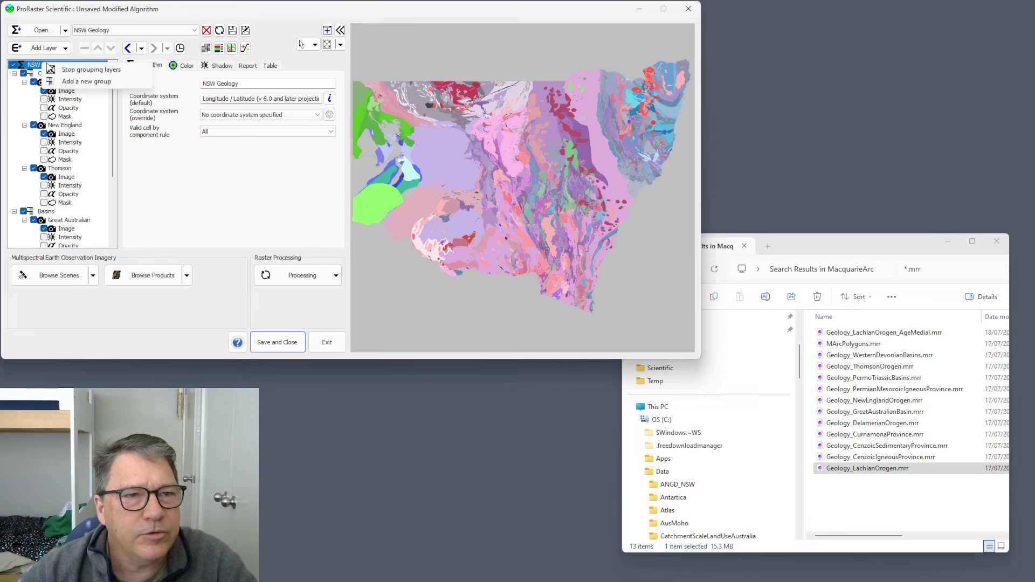
click(80, 82)
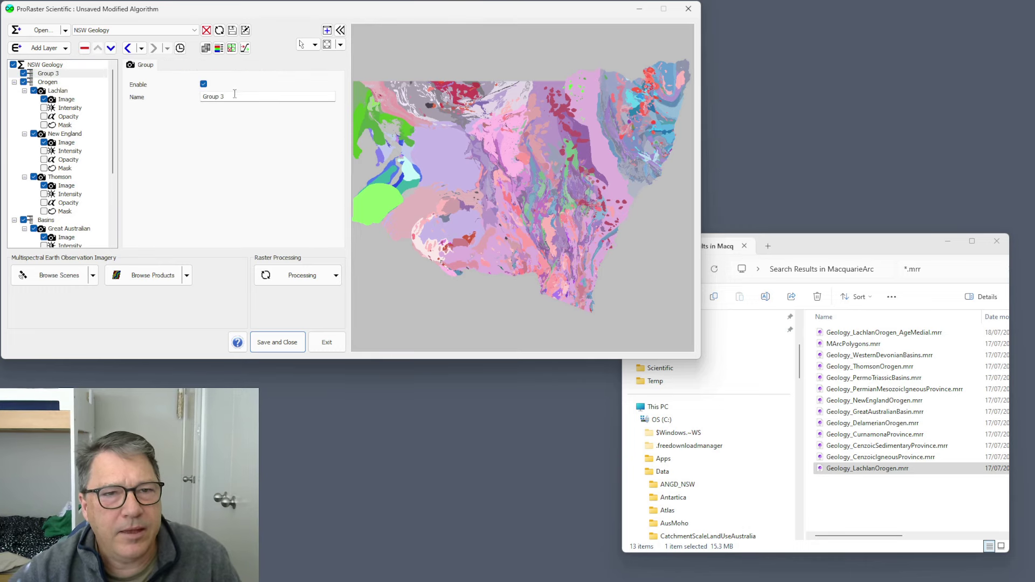
text(Provinces)
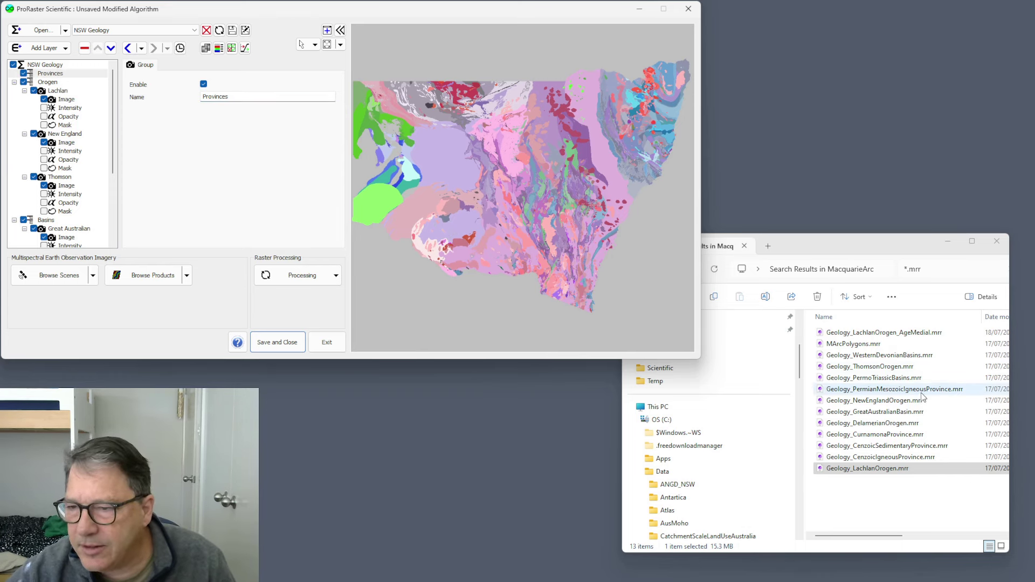
Step: Add Geology_CenzoicSedimentaryProvince.mrr as a layer of the current algorithm in the Provinces group and name it Sediments
click(895, 445)
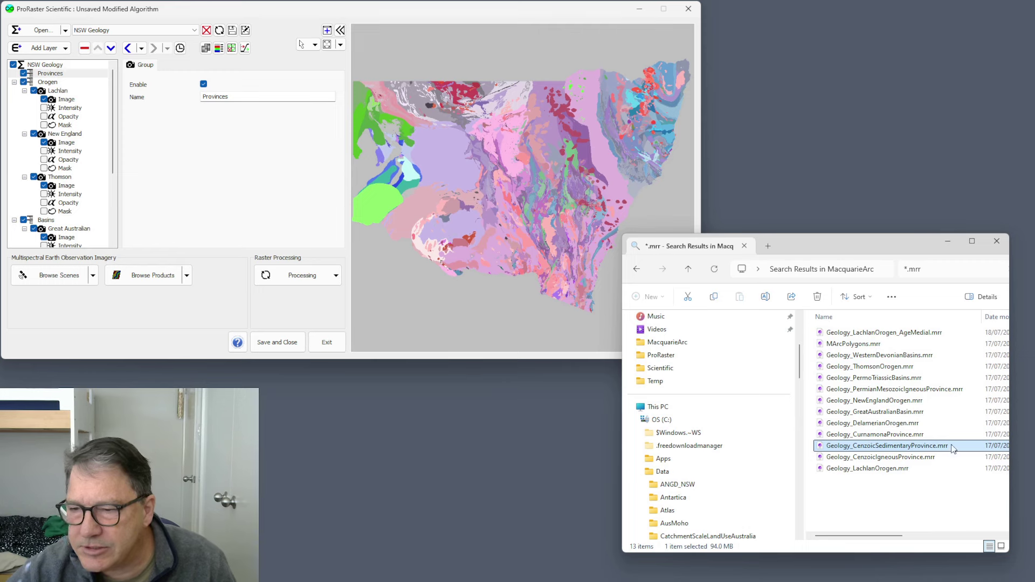
drag(183, 157, 60, 77)
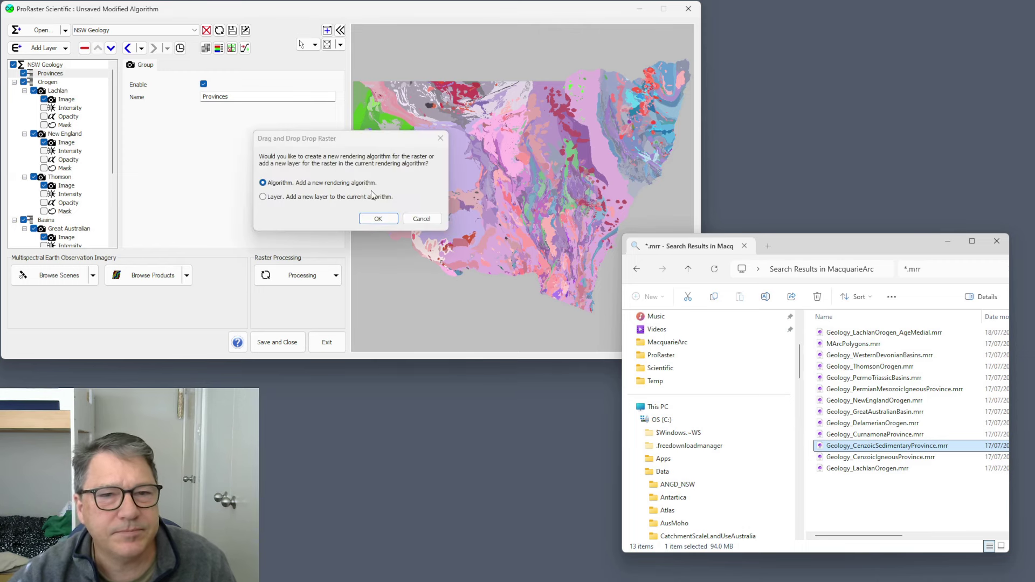
click(306, 198)
click(378, 218)
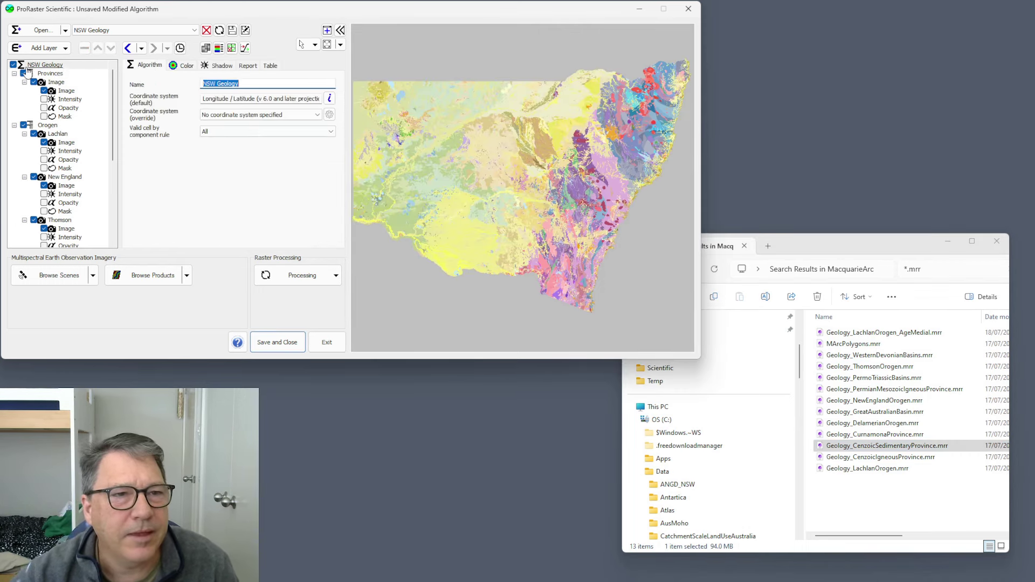
click(57, 83)
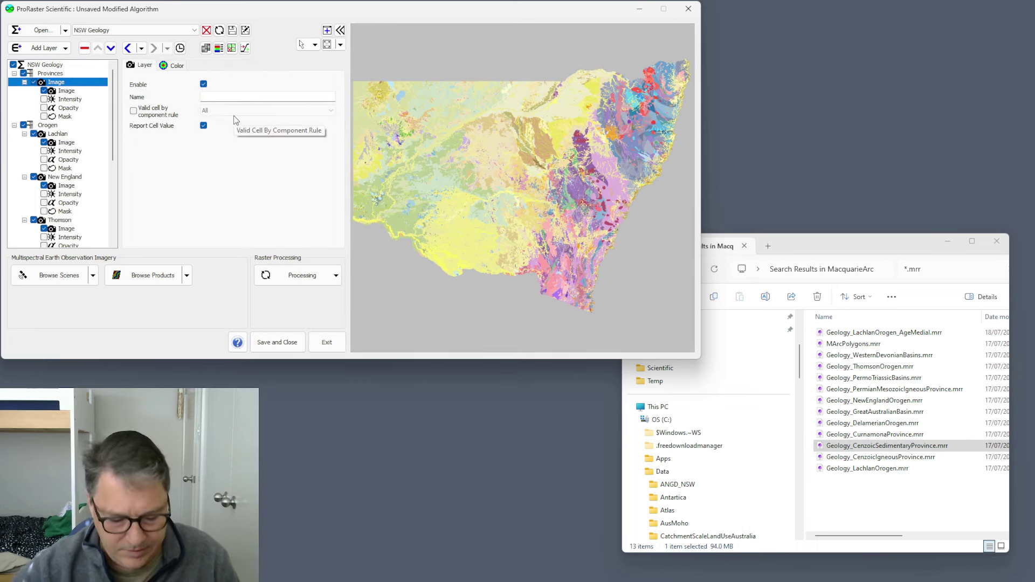
click(233, 98)
text(Sediments)
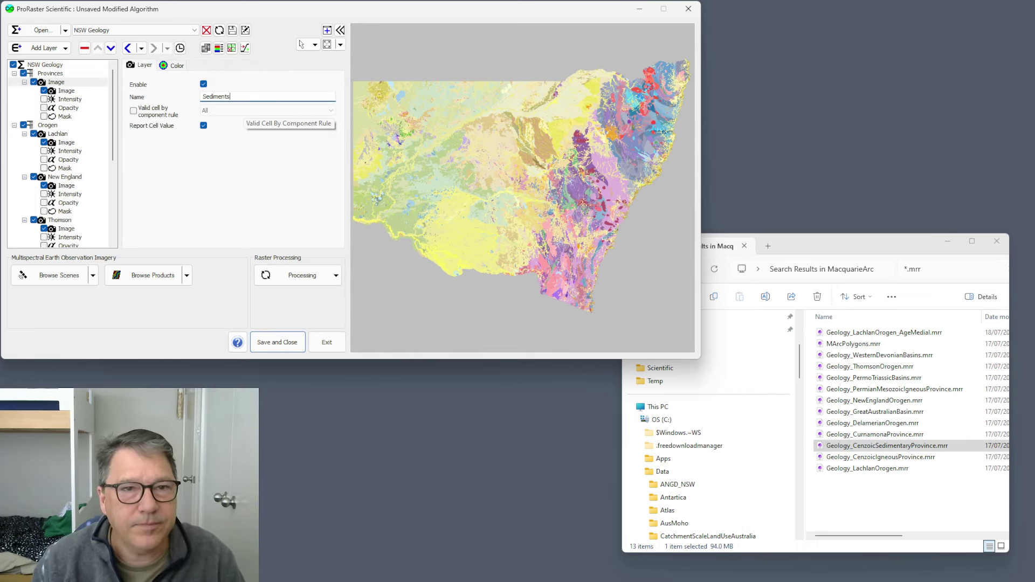
key(Return)
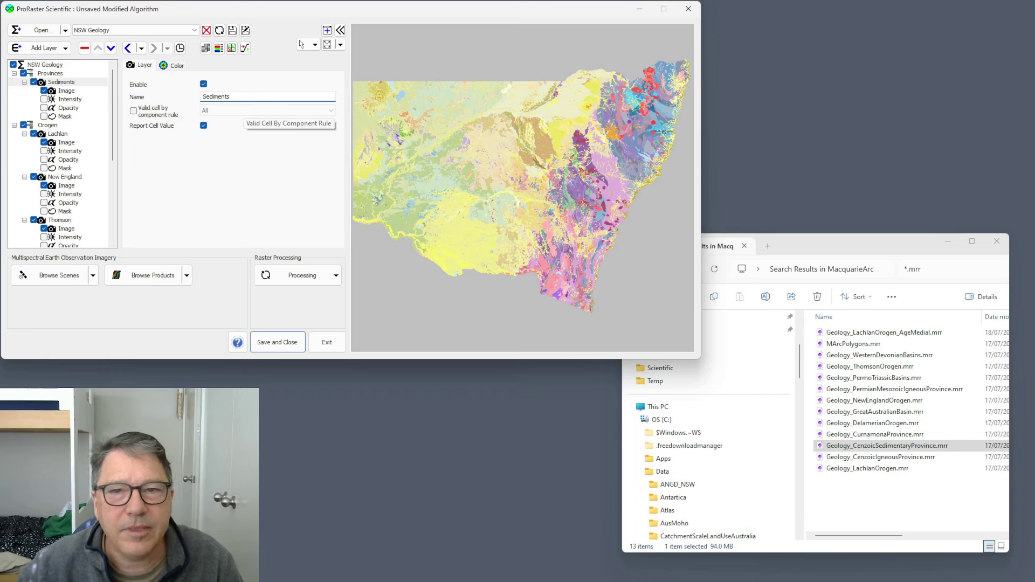
Step: Collapse every layer in the Provinces, Orogen and Basins groups so that only group and layer names are listed
click(24, 82)
click(24, 99)
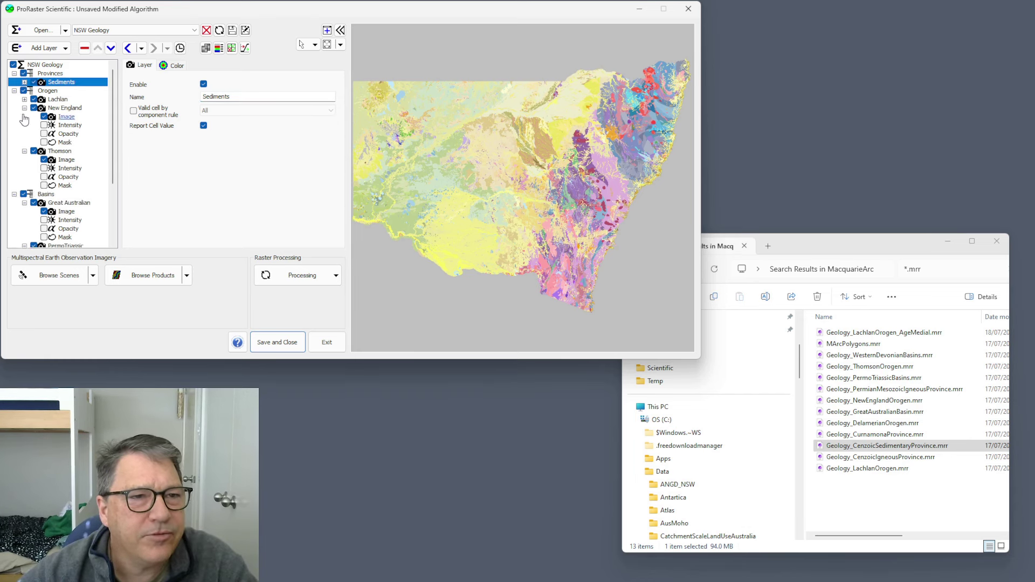
click(24, 108)
click(24, 116)
click(24, 134)
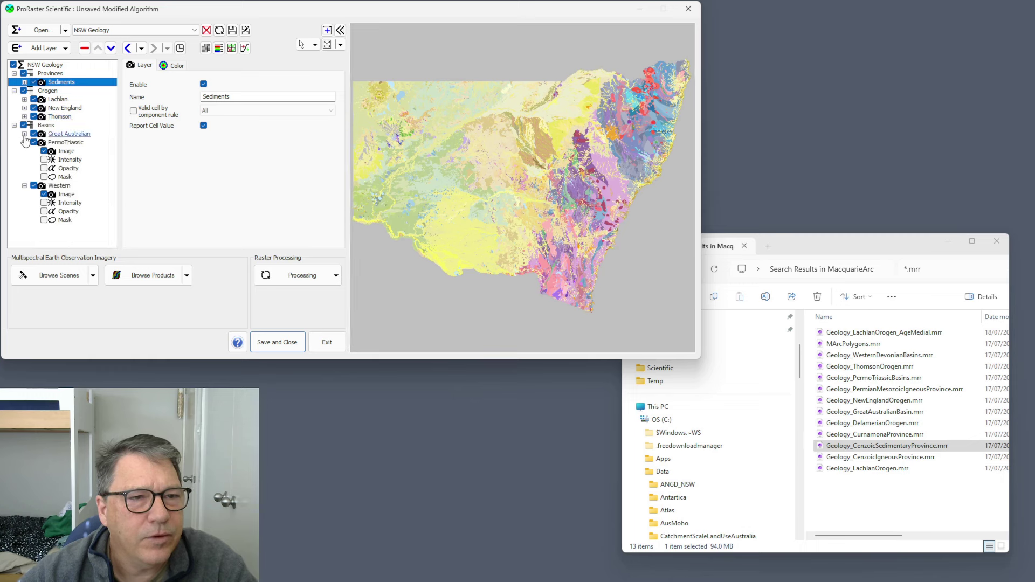
click(25, 142)
click(24, 151)
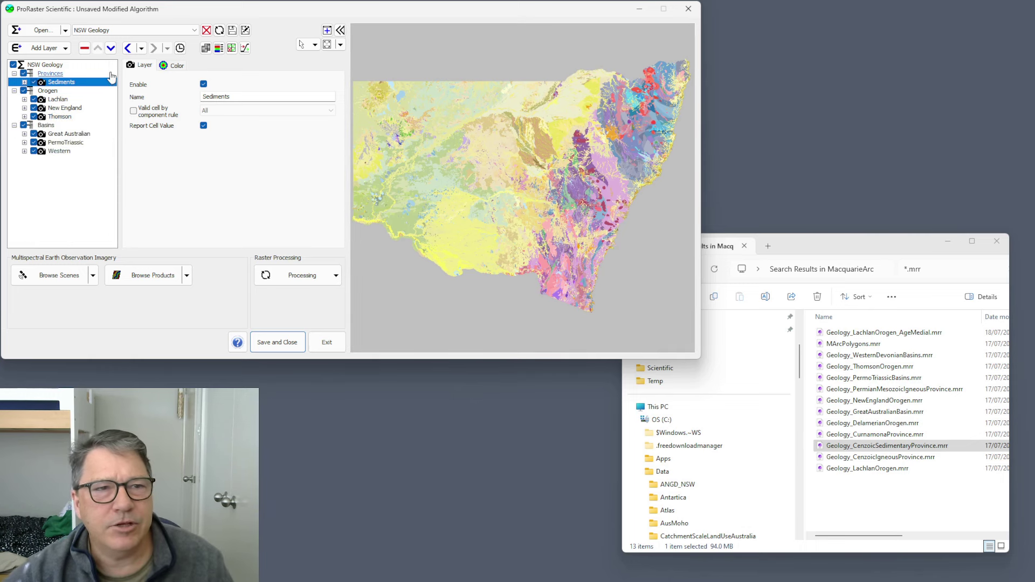
Step: Move the Basins group up one place in the algorithm structure, above the Orogen group
click(50, 73)
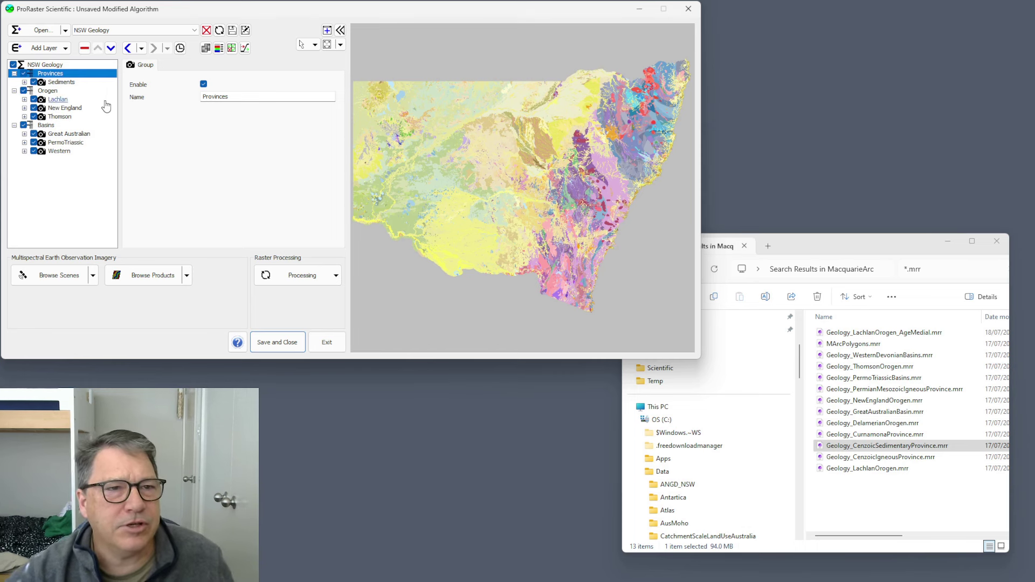
click(45, 125)
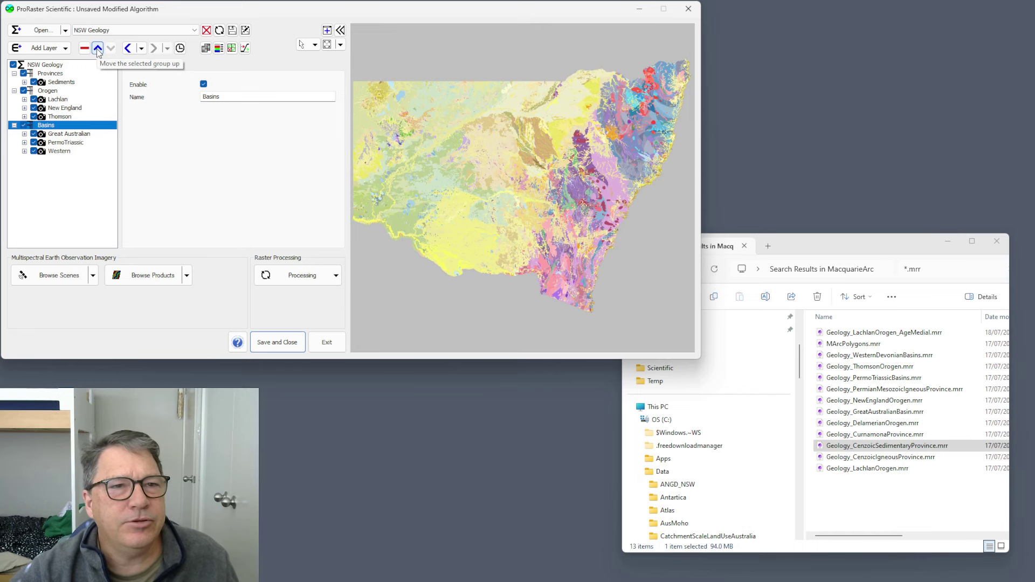
right_click(59, 126)
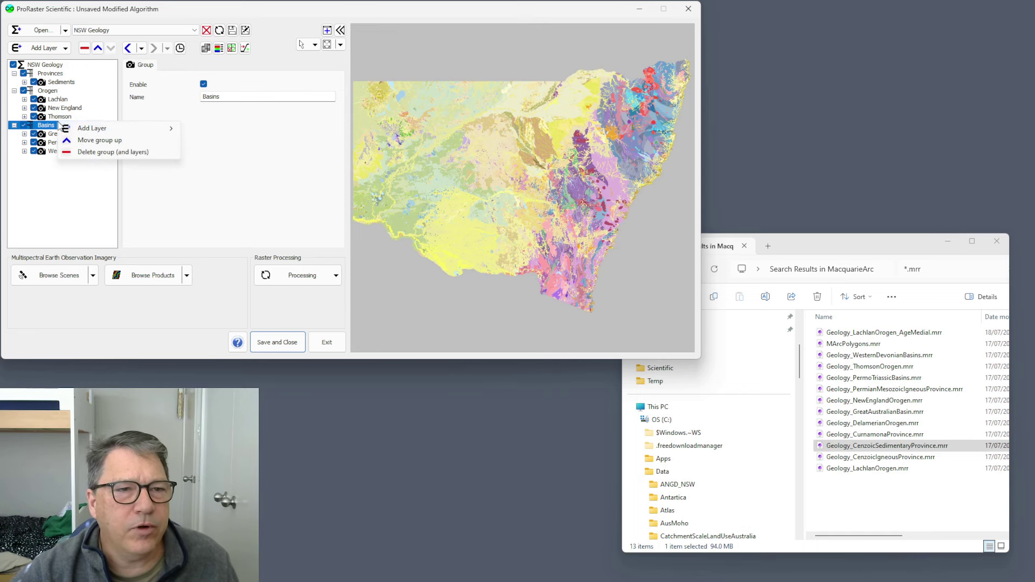
click(103, 142)
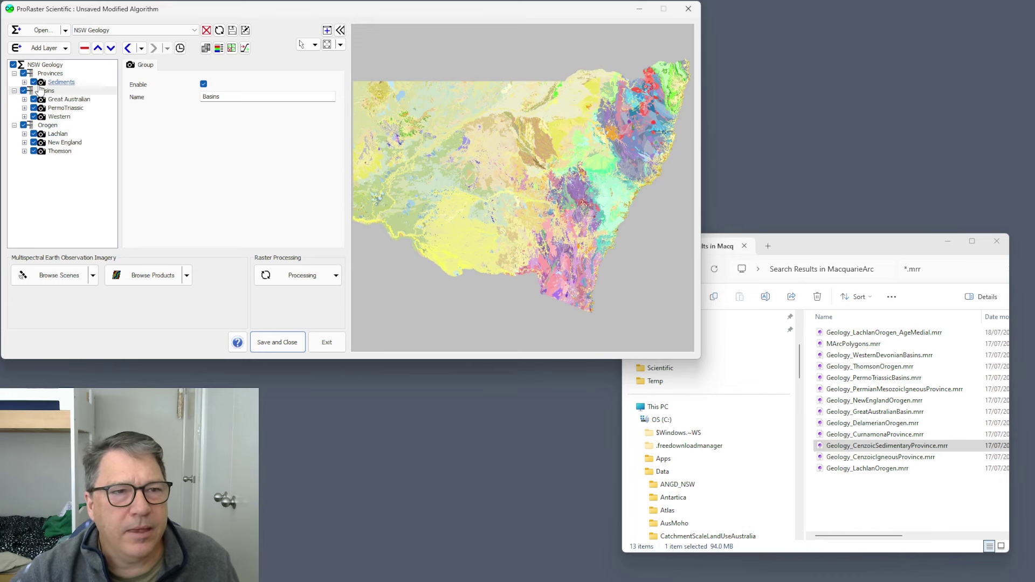
Step: Disable the whole Provinces group so its sediments are hidden on the map
click(23, 73)
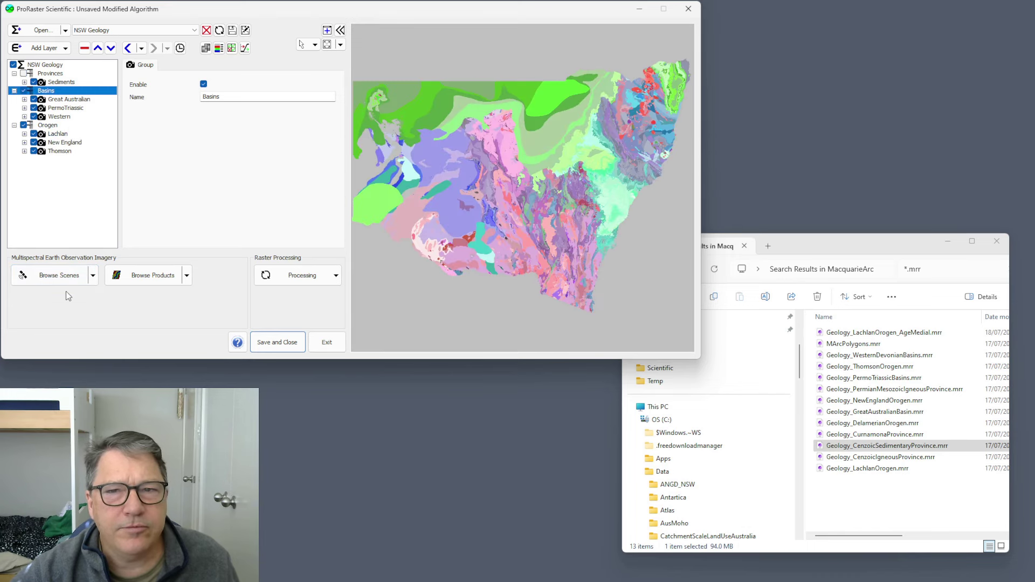
click(598, 289)
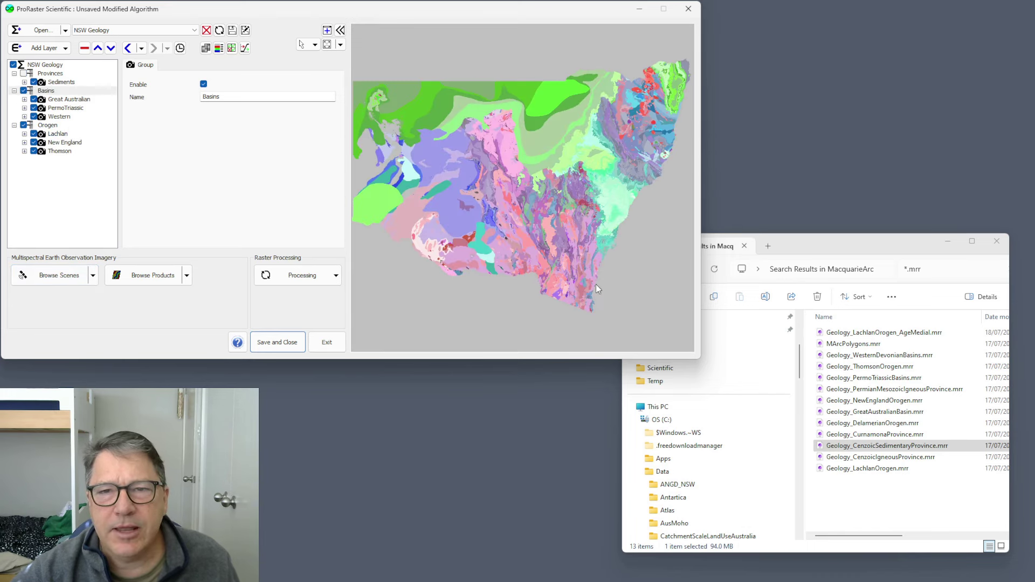
Step: Move the Orogen group back up above the Basins group in the algorithm structure
click(49, 125)
right_click(50, 126)
click(79, 144)
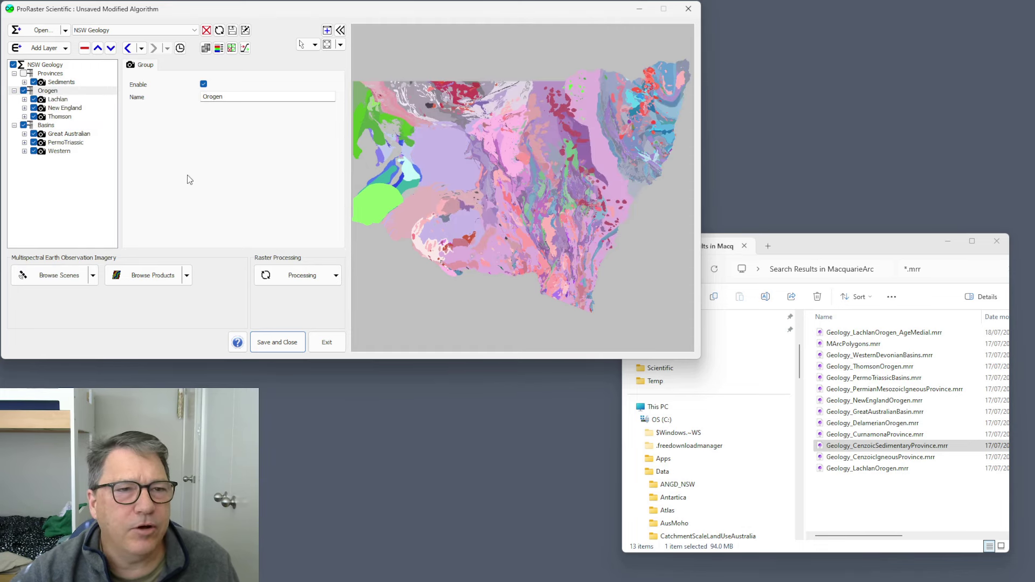
Step: Enable the Provinces group again and check which commands are available for the Orogen group
click(23, 73)
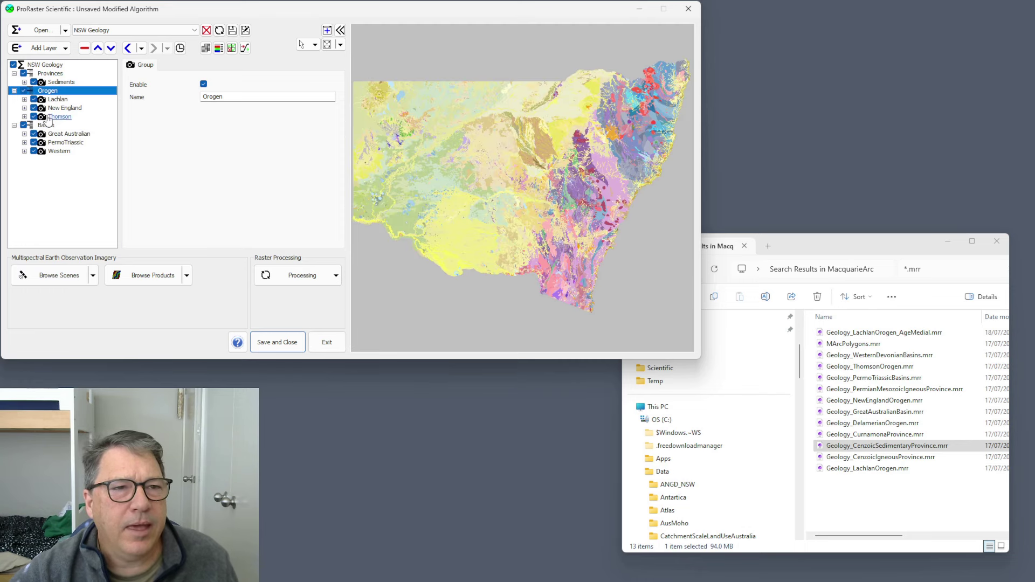
right_click(49, 94)
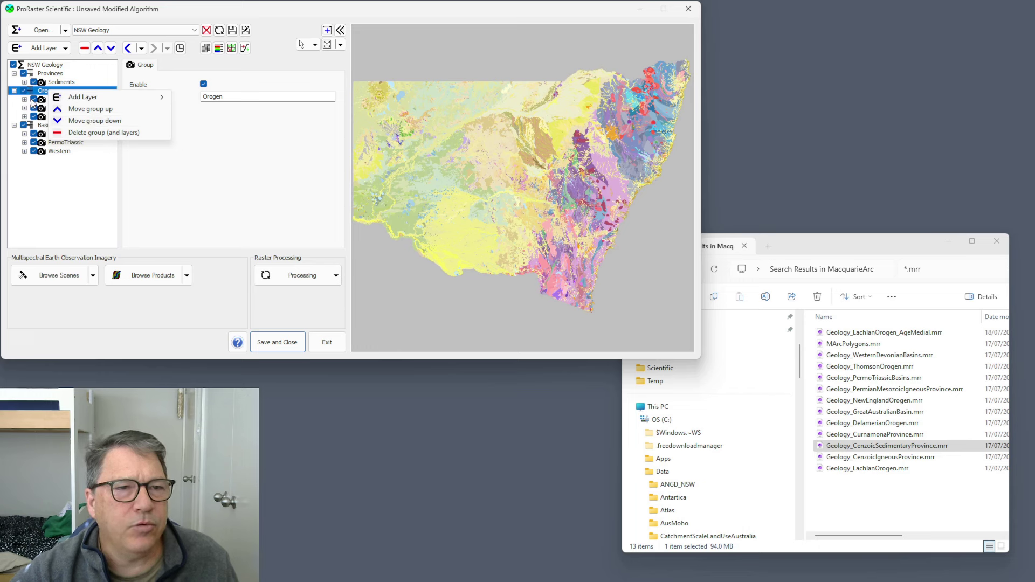
click(58, 190)
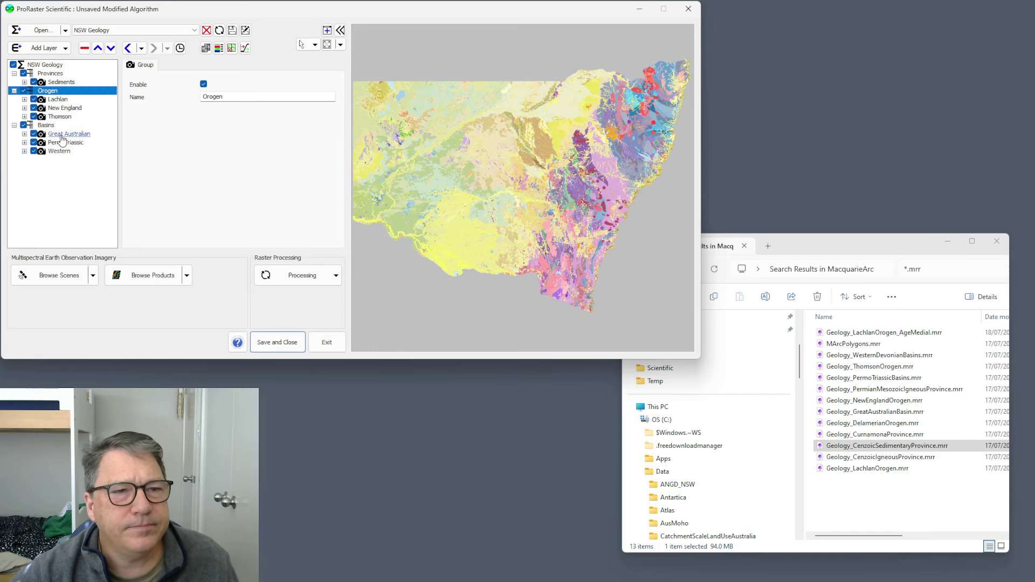
Step: Disable the Provinces and Orogen groups, and move the Great Australian layer down one place within the Basins group
click(24, 73)
click(23, 91)
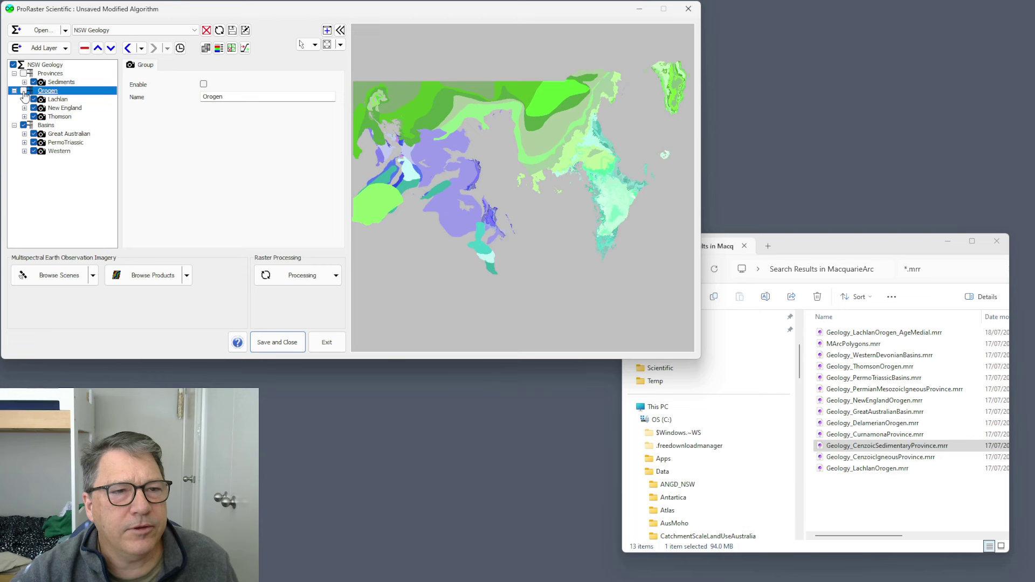
click(66, 134)
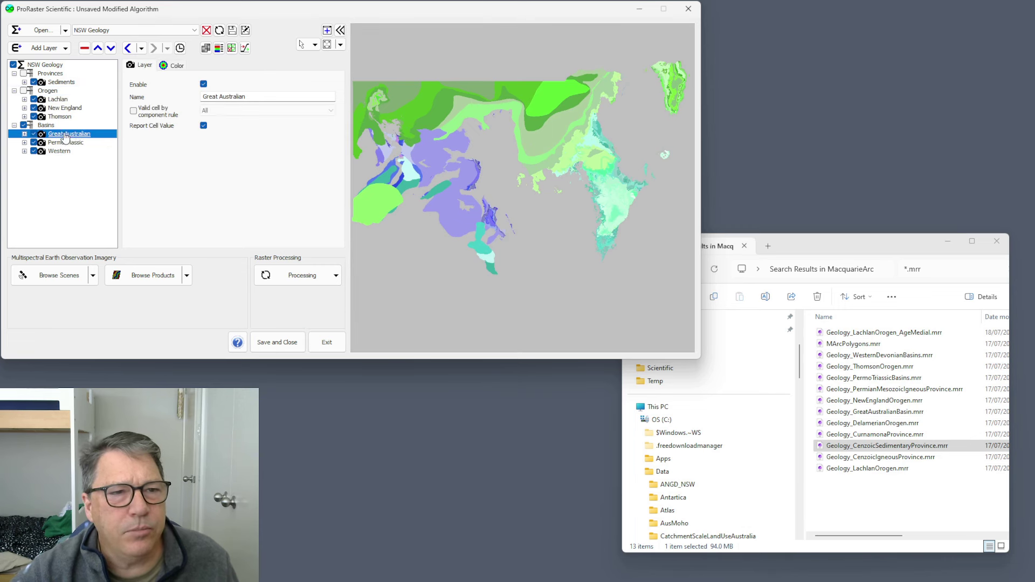
right_click(66, 135)
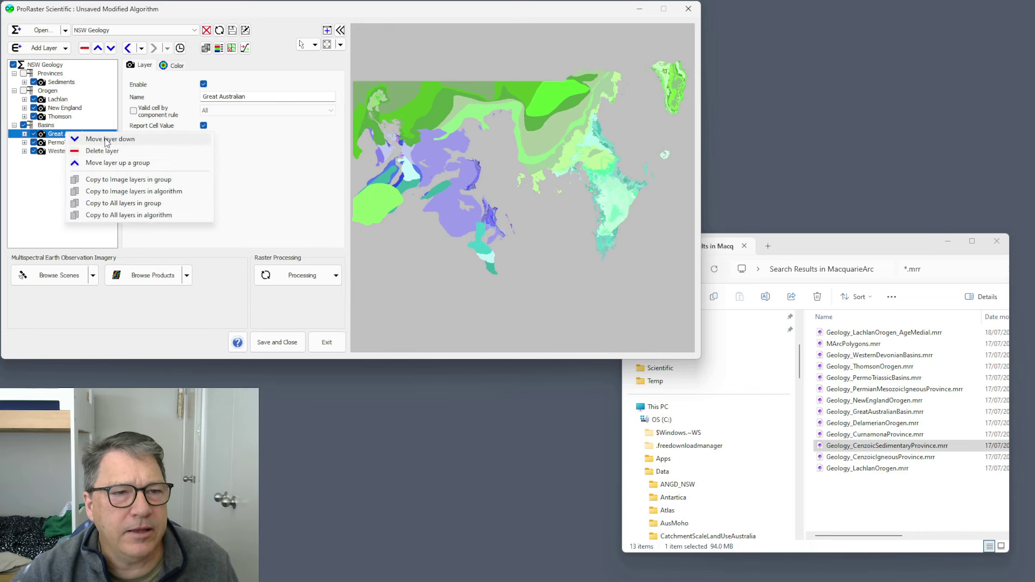
click(107, 139)
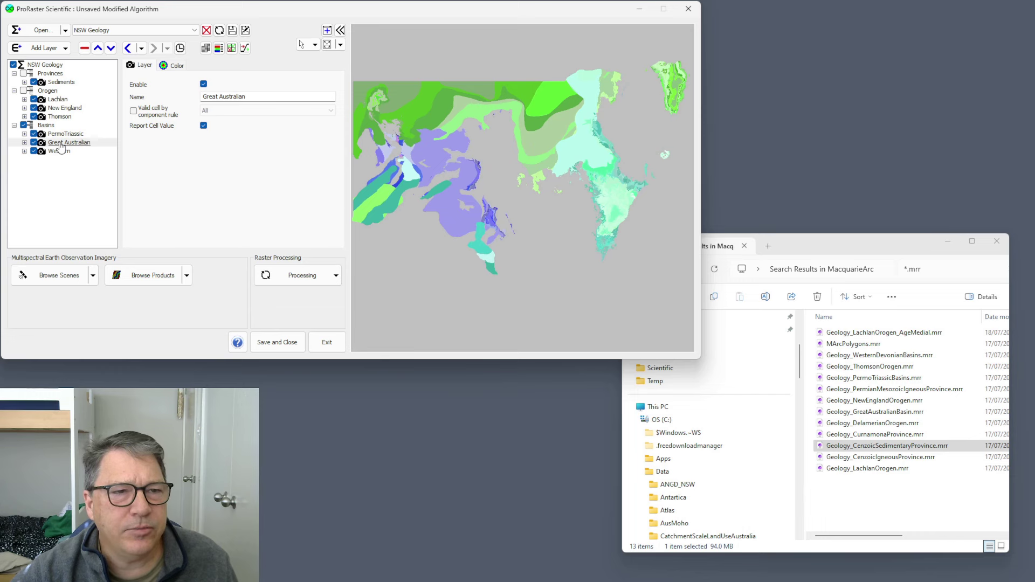
Step: Move the PermoTriassic layer up a group, from Basins into Orogen
click(64, 135)
right_click(66, 134)
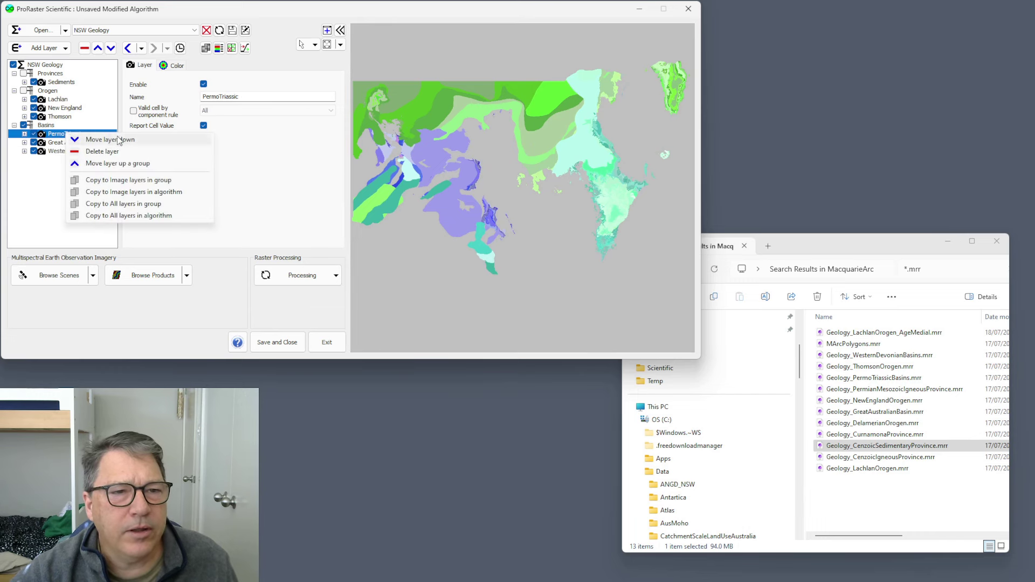
click(117, 163)
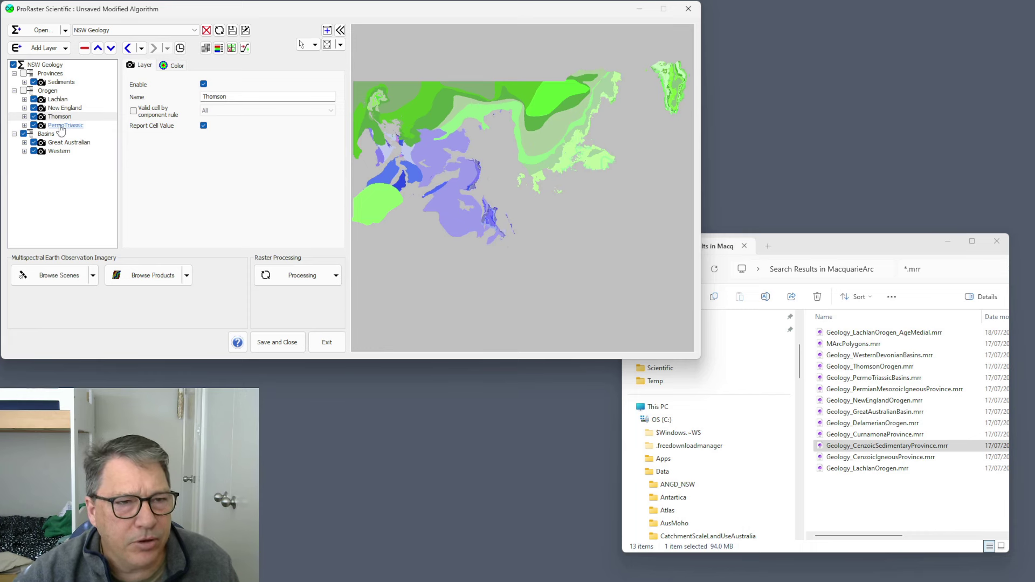
Step: Move the PermoTriassic layer back down a group, from Orogen into Basins
click(61, 127)
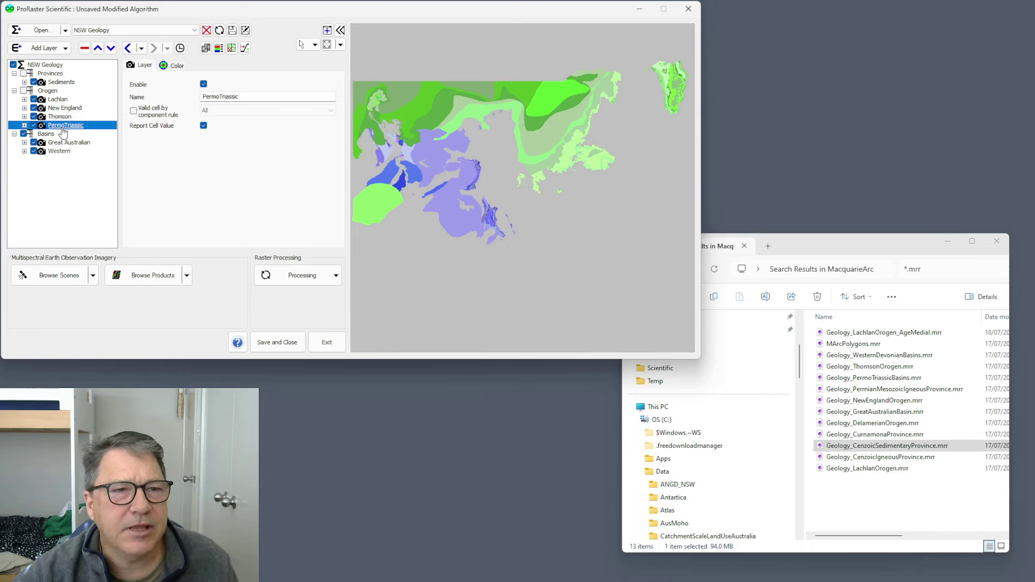
right_click(63, 128)
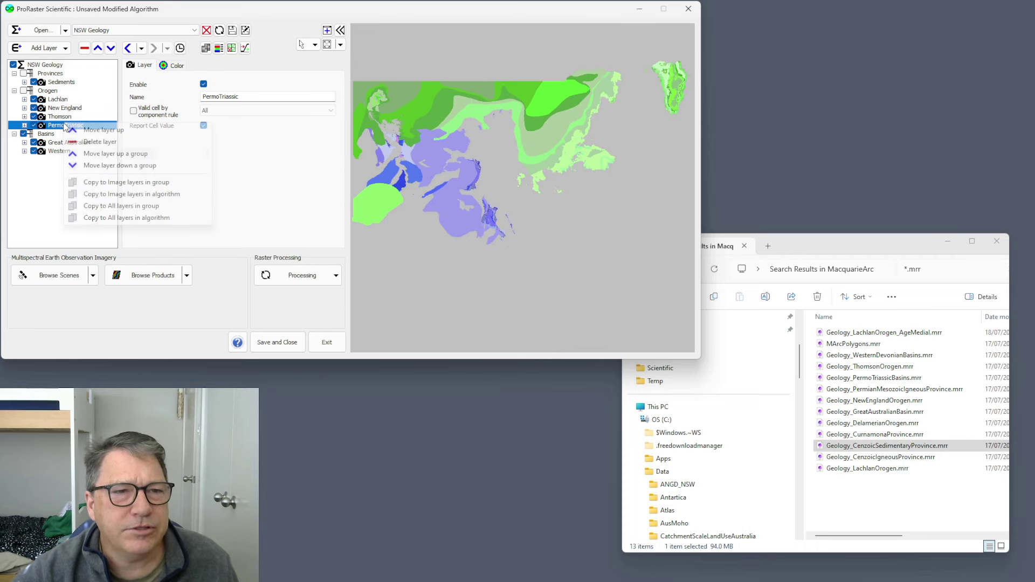
click(116, 167)
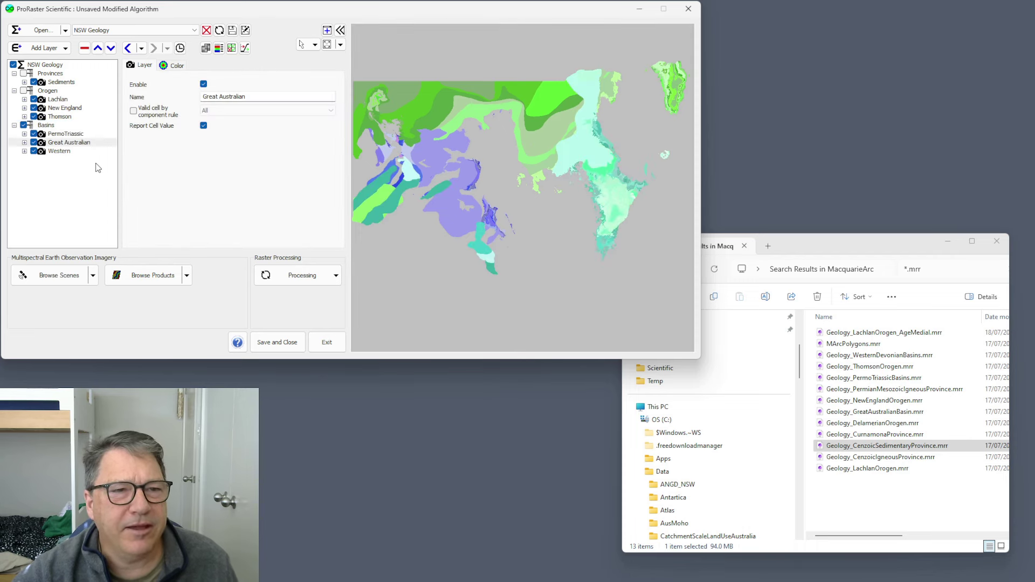
Step: Disable the Basins group and enable the Orogen group so that only the orogen layers are drawn
click(66, 134)
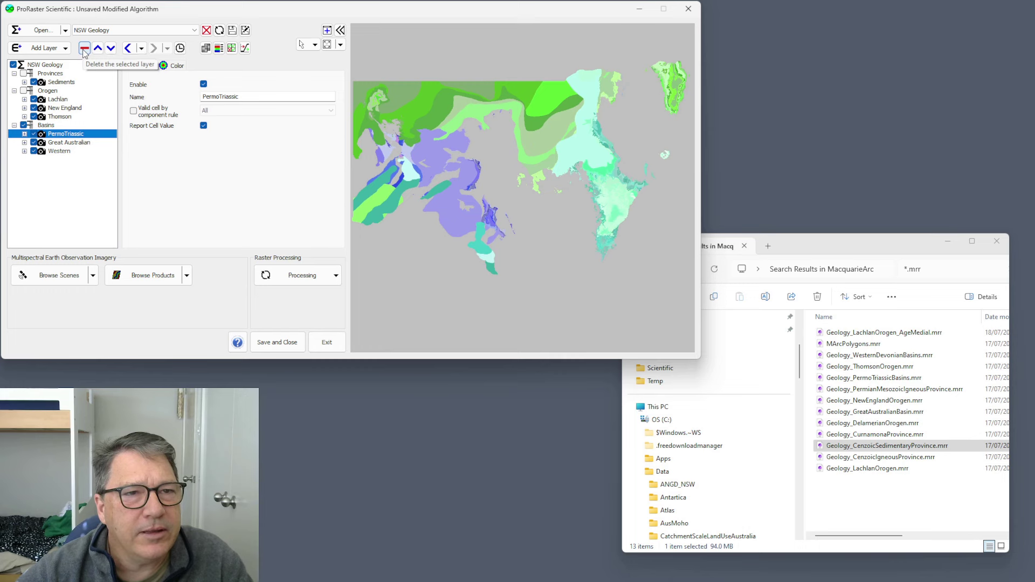
click(47, 126)
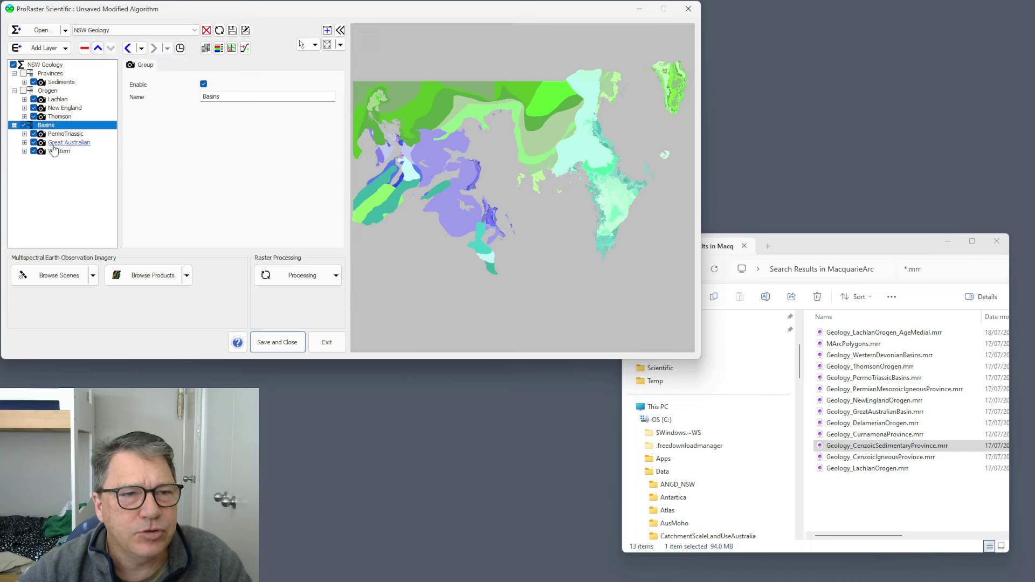
click(23, 126)
click(24, 91)
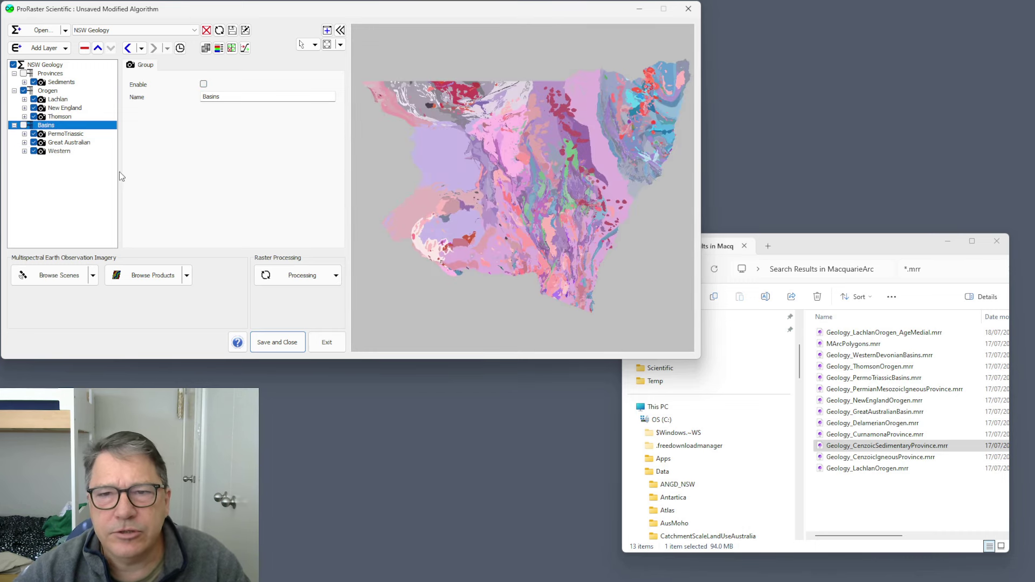
Step: Expand the Lachlan layer's components and examine the move, delete and copy commands offered for the layer and its Orogen group
click(58, 100)
click(23, 100)
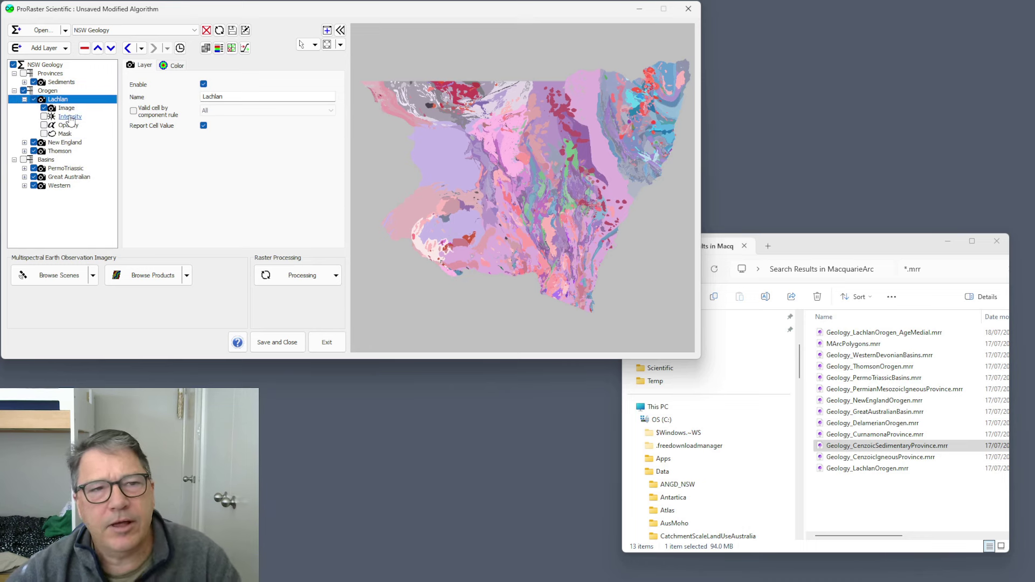
right_click(59, 100)
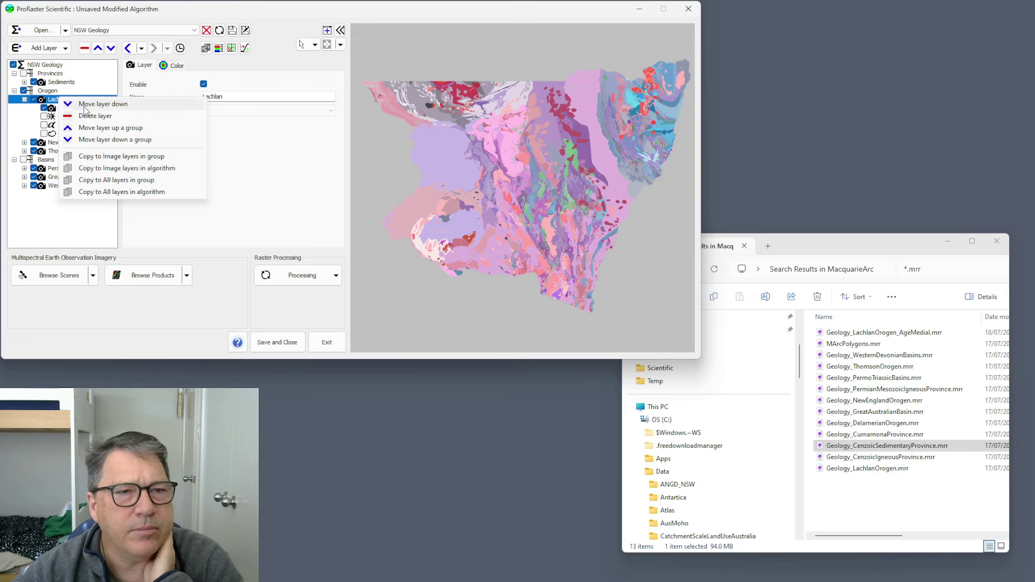
right_click(48, 92)
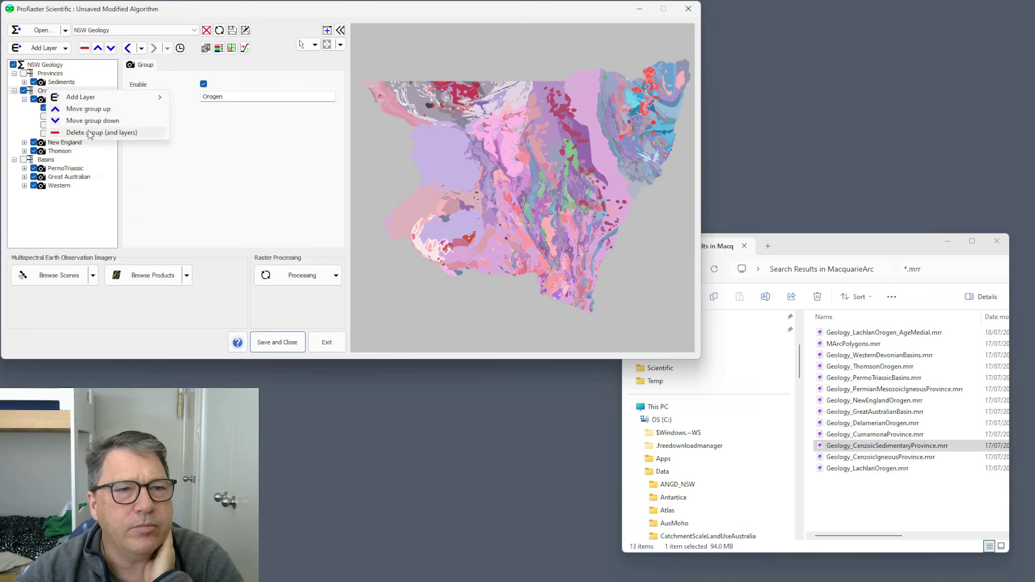
click(61, 223)
click(55, 99)
right_click(60, 100)
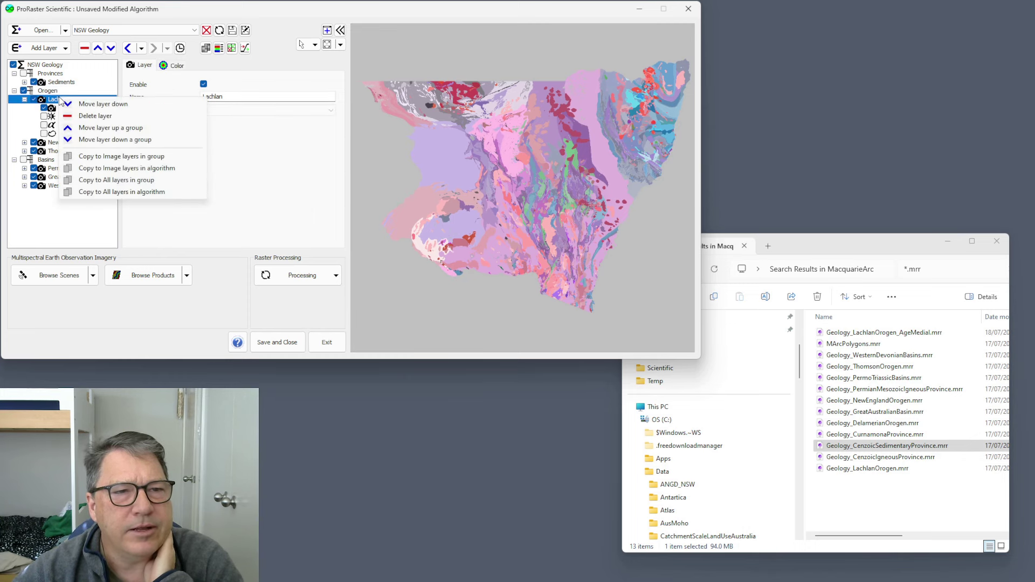
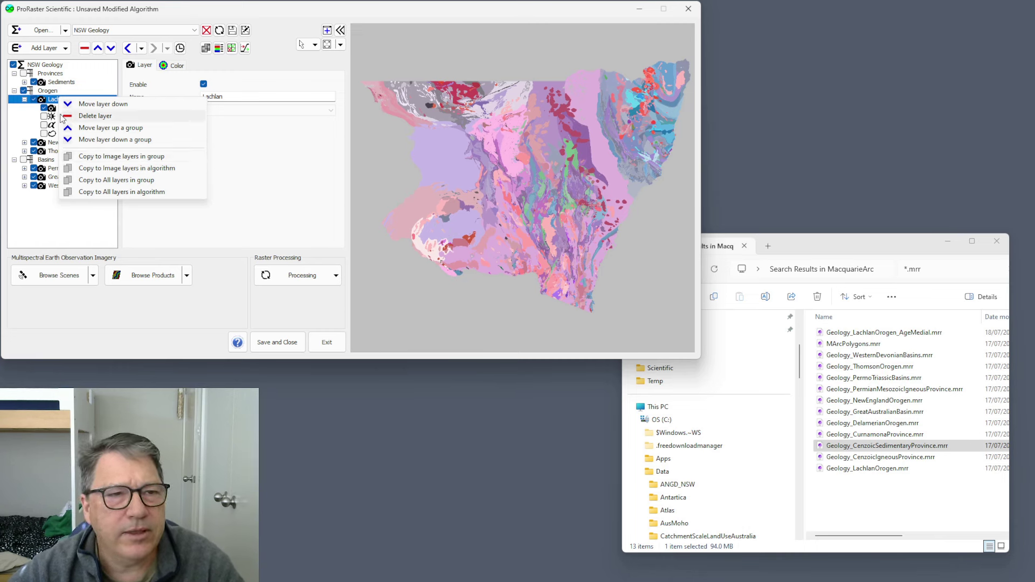
click(52, 102)
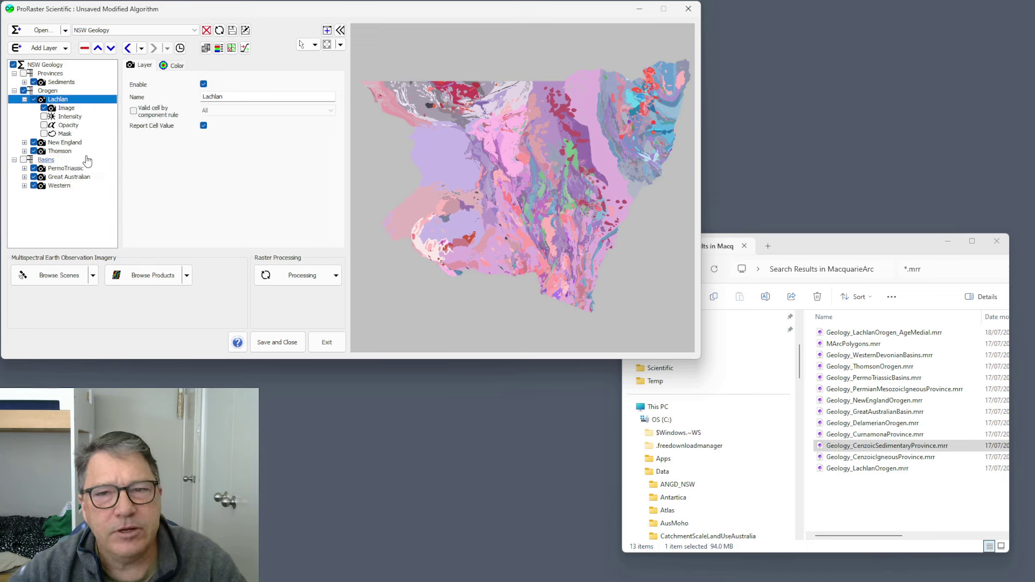
Step: Review the Lachlan layer's general properties and its color settings
click(176, 66)
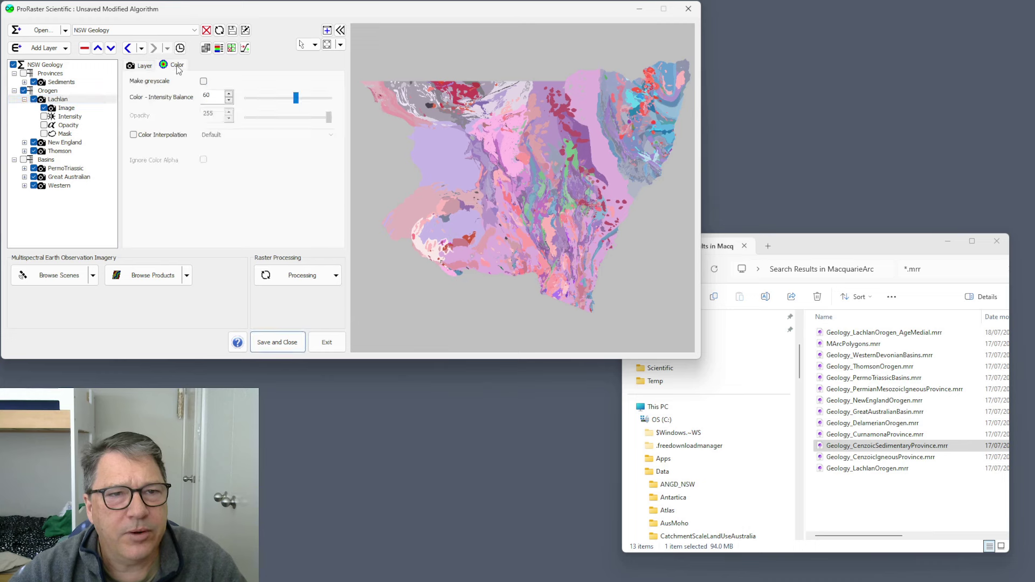
click(143, 67)
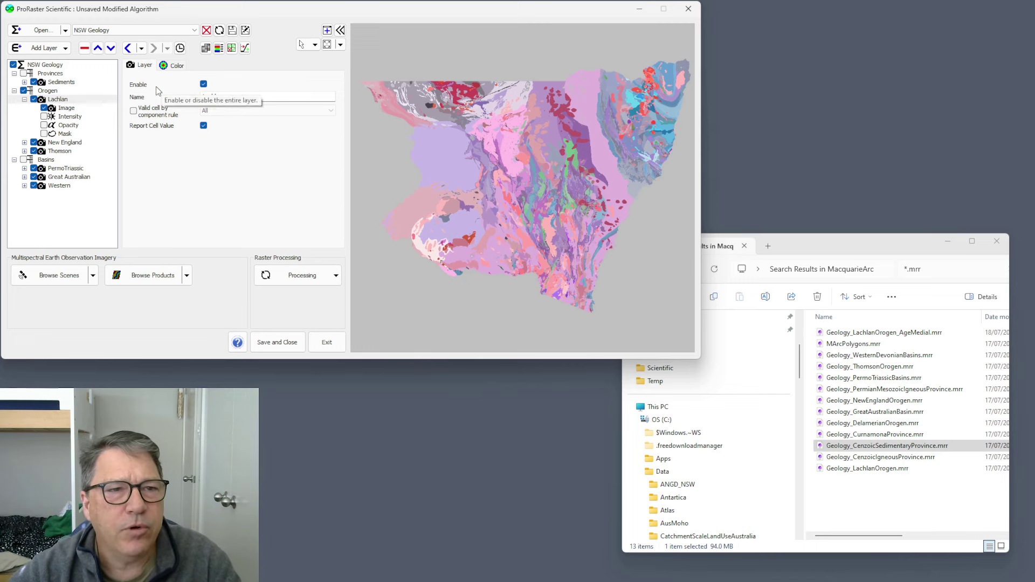
click(177, 67)
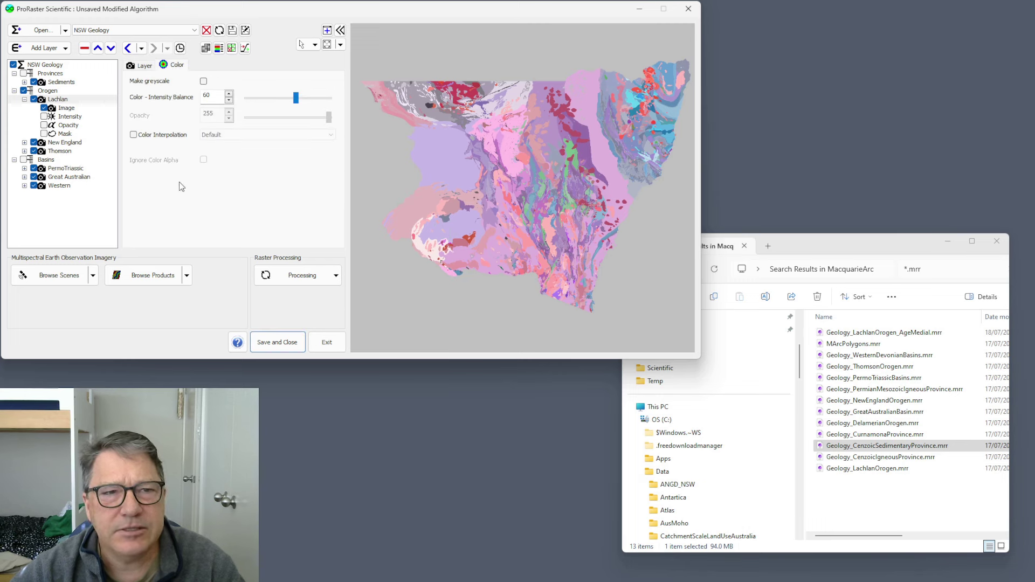
Step: Assign the MERIT DEM raster as the source of the Lachlan layer's Intensity component and enable the component
click(69, 116)
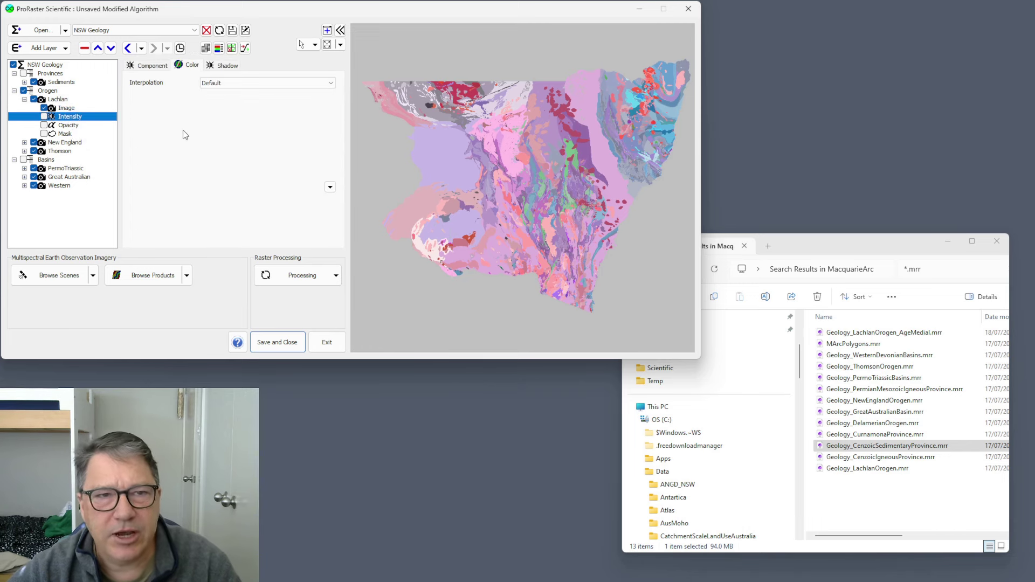
click(156, 65)
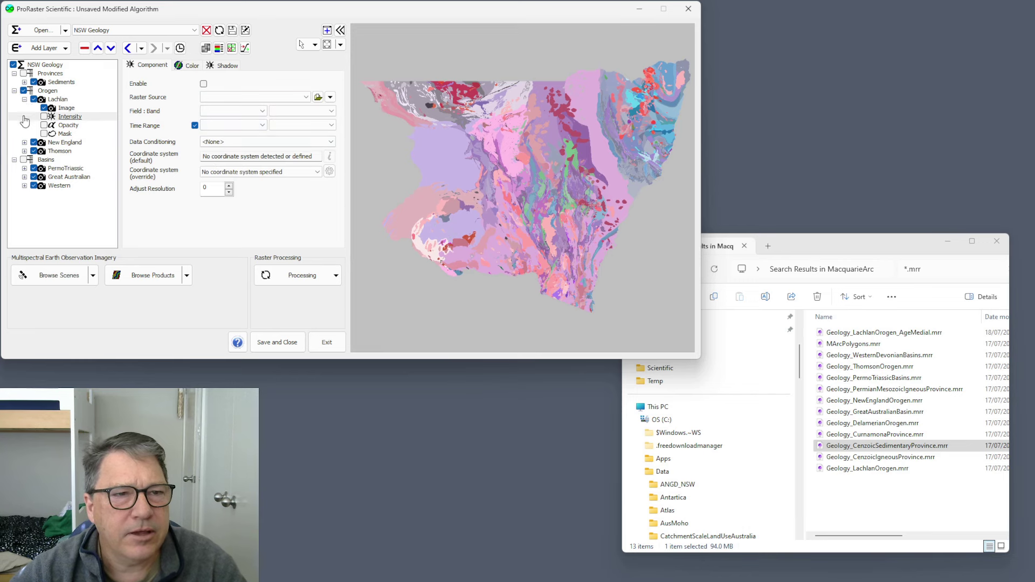
click(240, 97)
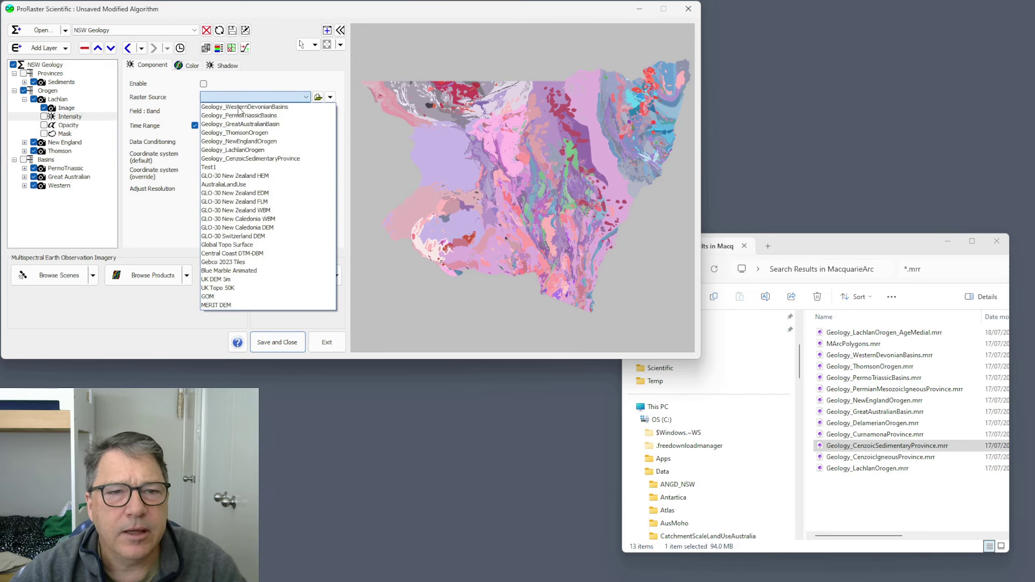
click(227, 305)
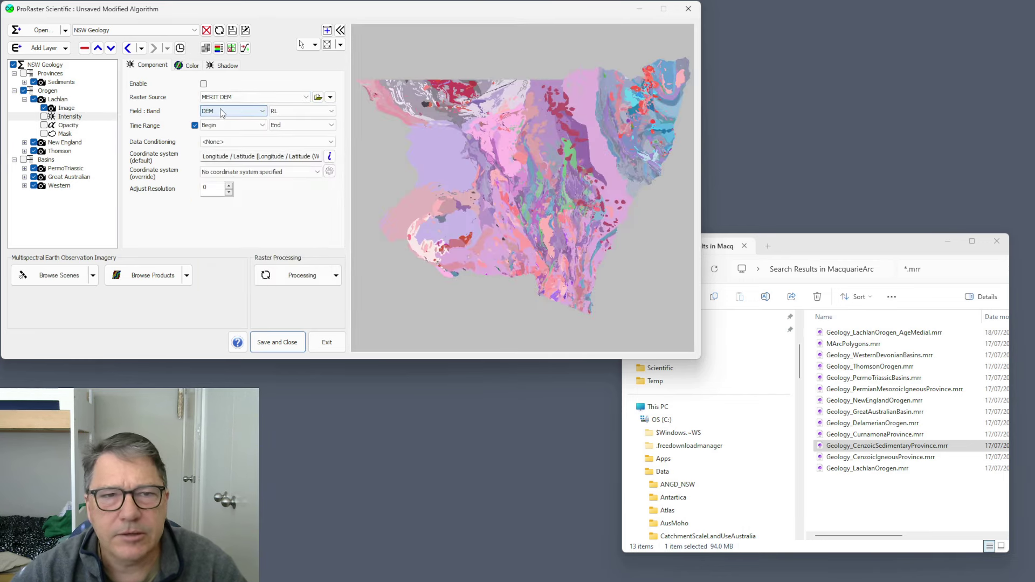
click(204, 83)
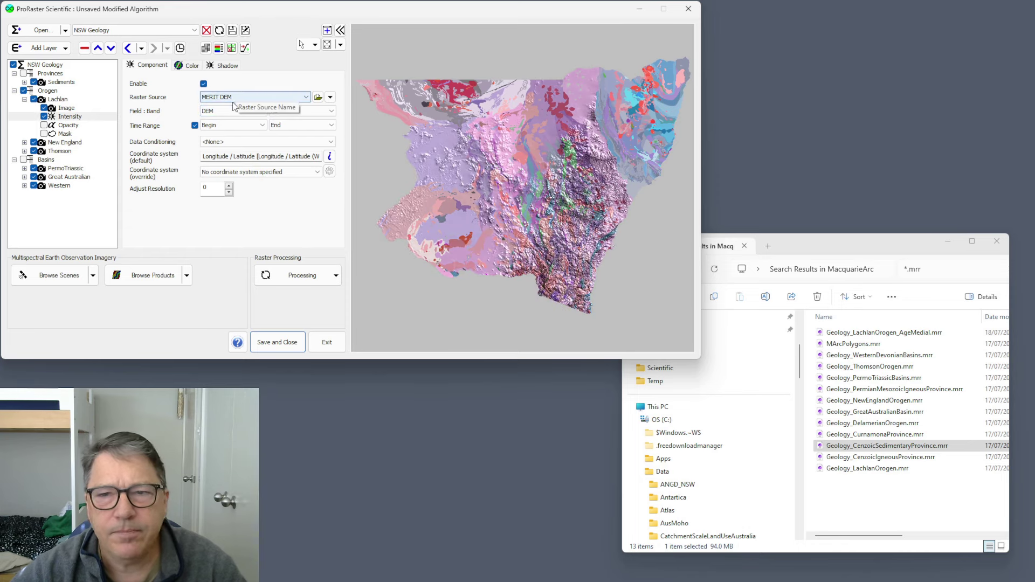
Step: Disable the highlight on the Lachlan Intensity component and set its shadow scale to 25
click(228, 66)
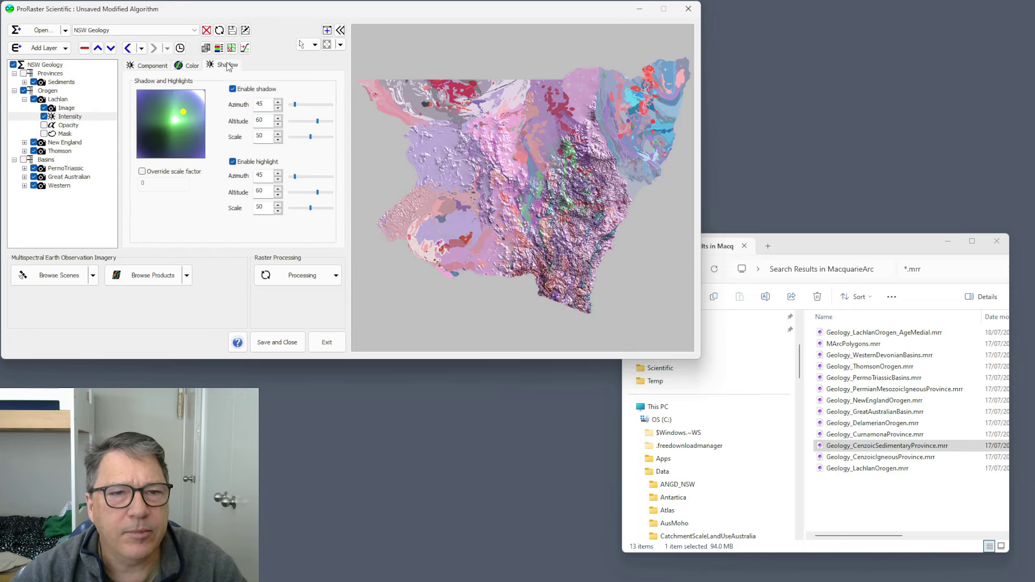
click(233, 161)
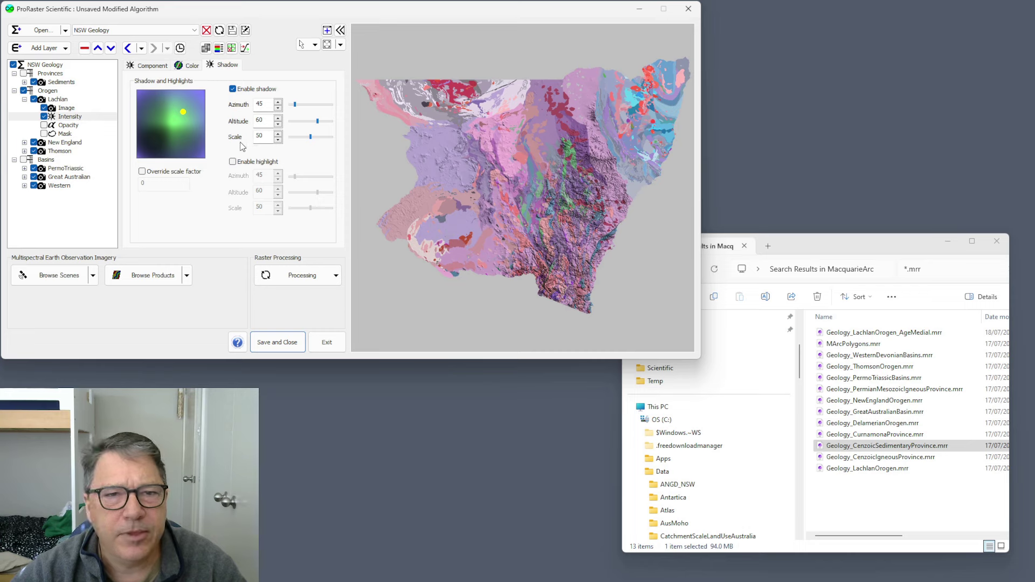
click(264, 137)
key(BackSpace)
key(BackSpace)
text(25)
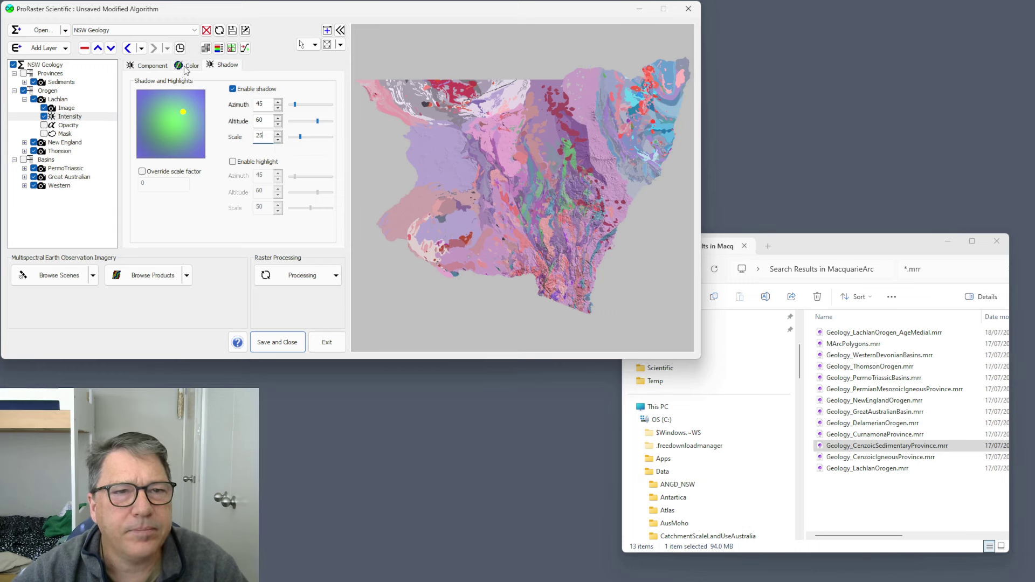
Step: Copy the Lachlan layer's Intensity component to all layers in the Orogen group
click(152, 66)
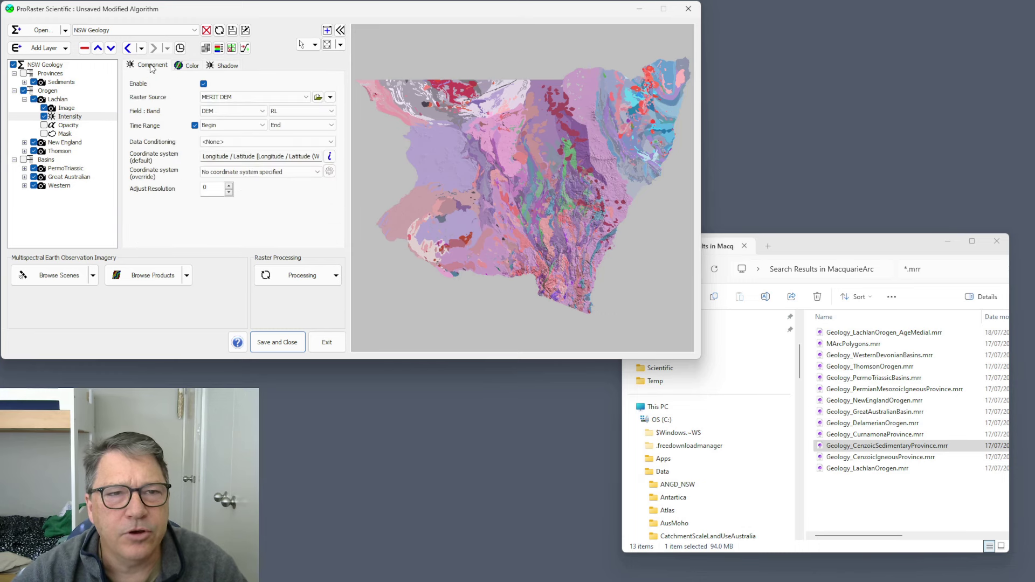
click(63, 119)
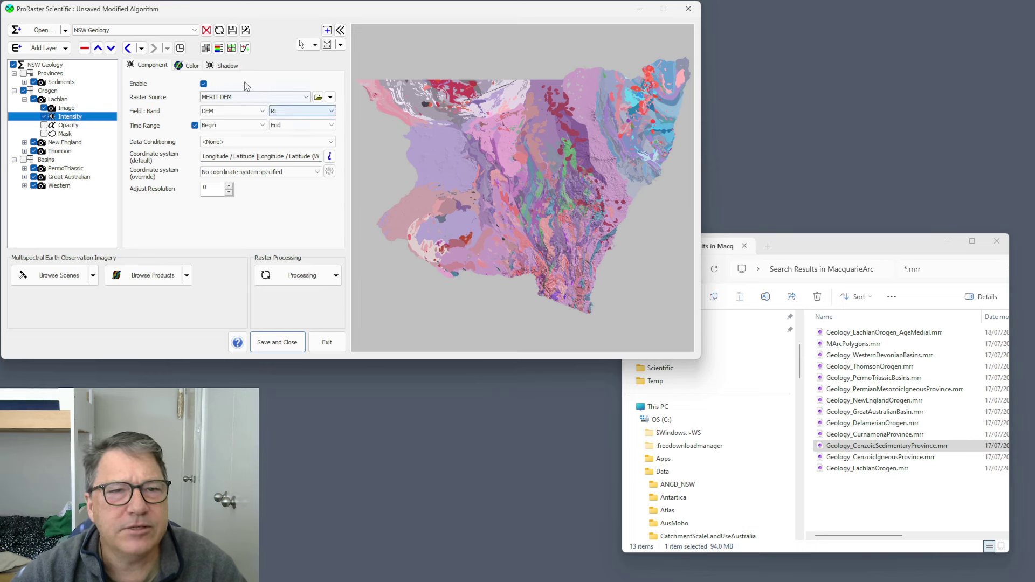
right_click(68, 117)
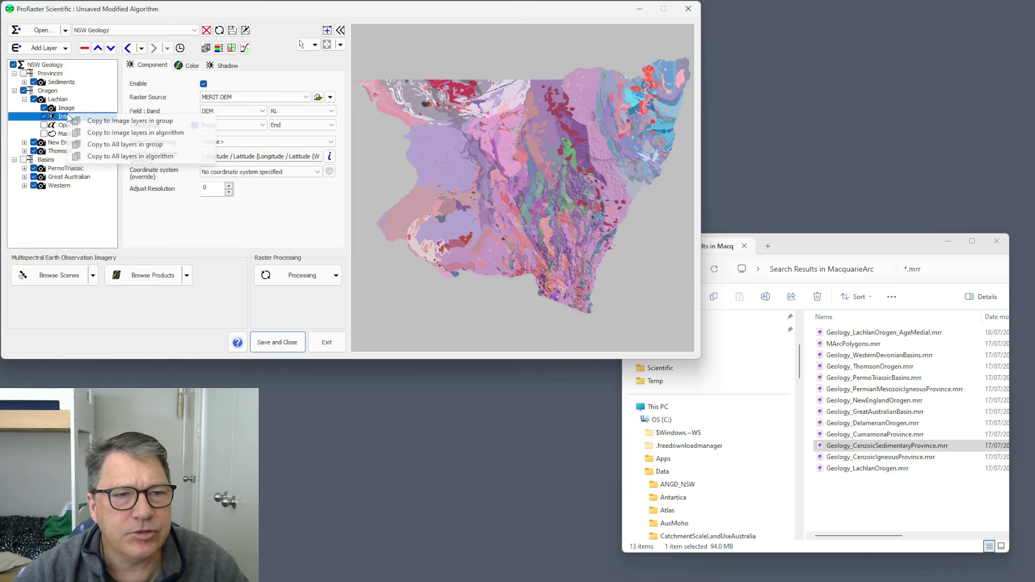
click(127, 144)
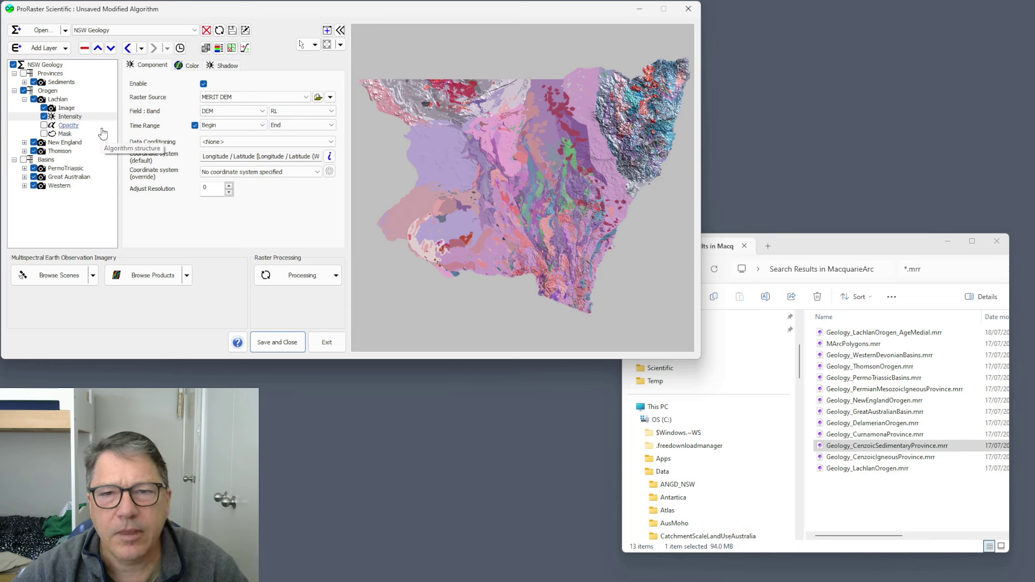
Step: Expand the New England and Thomson layers and check the component settings of their Intensity components
click(24, 142)
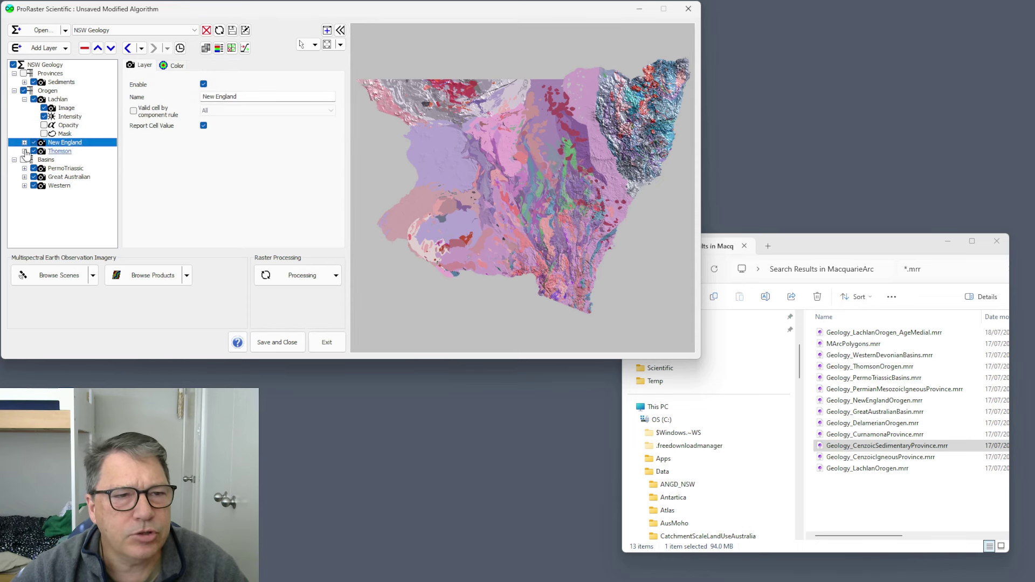
click(25, 186)
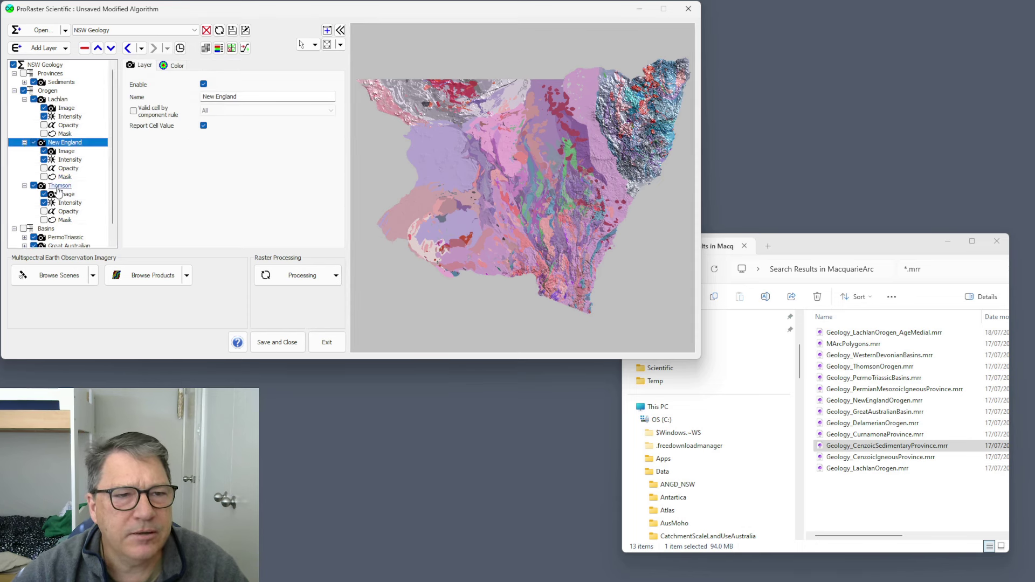
click(76, 203)
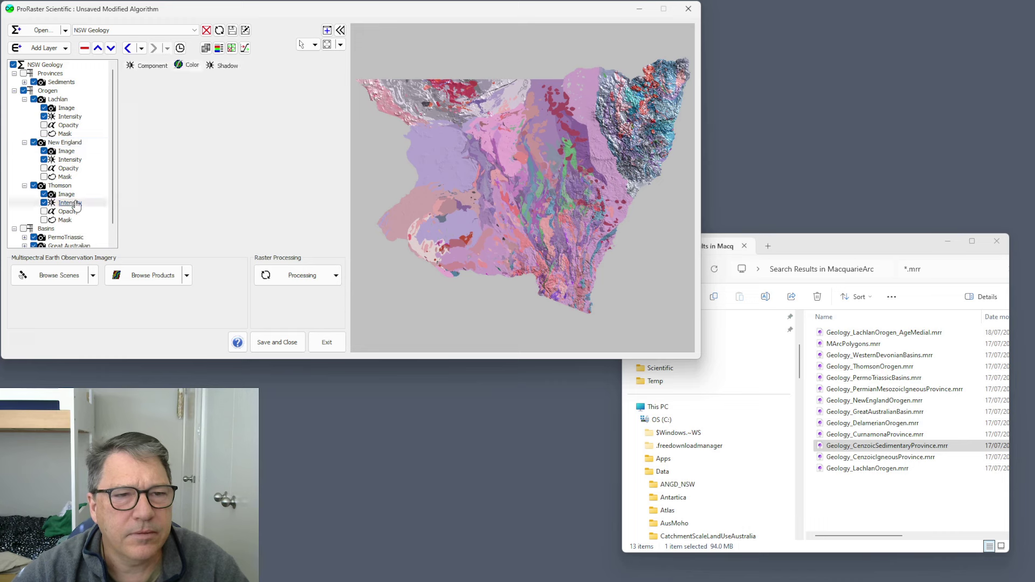
click(70, 160)
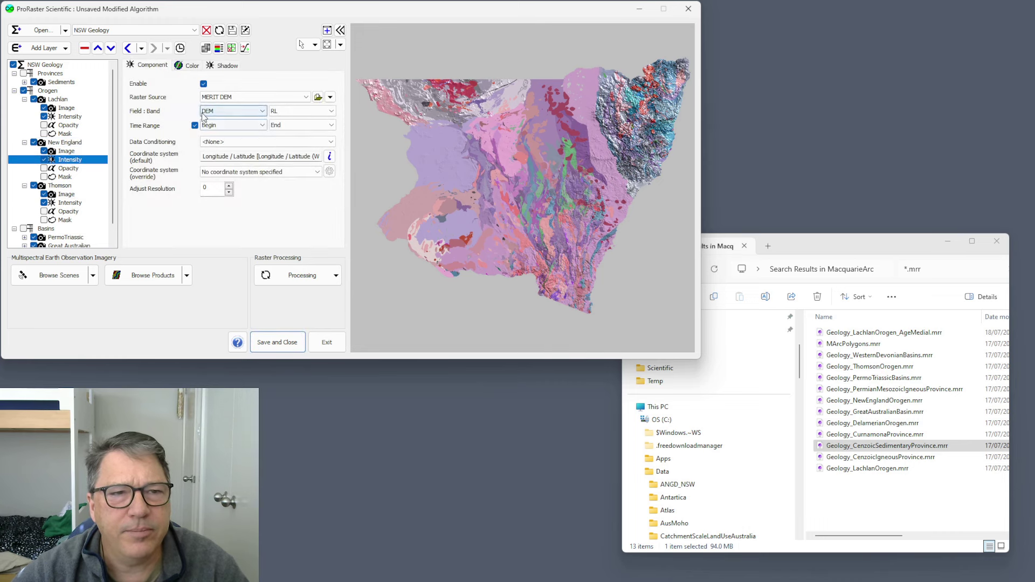
Step: Copy the Lachlan Intensity component's shadow settings to all layers in the Orogen group
click(70, 117)
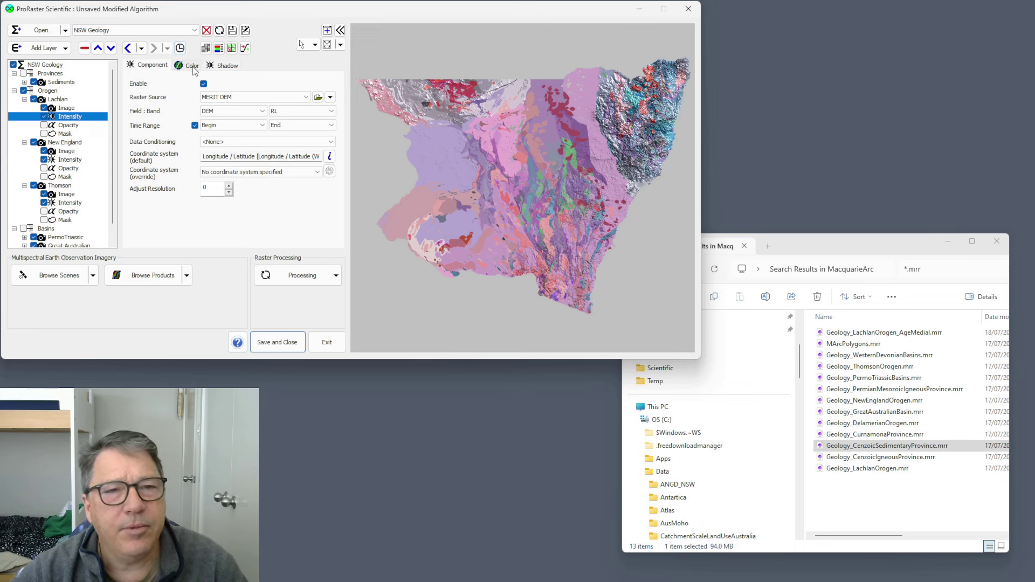
click(227, 66)
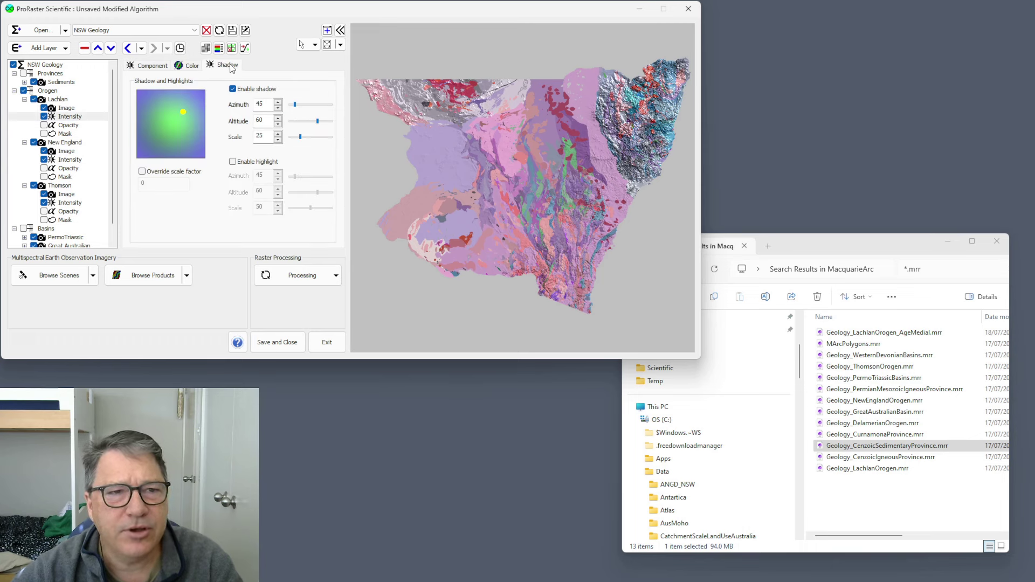
right_click(77, 119)
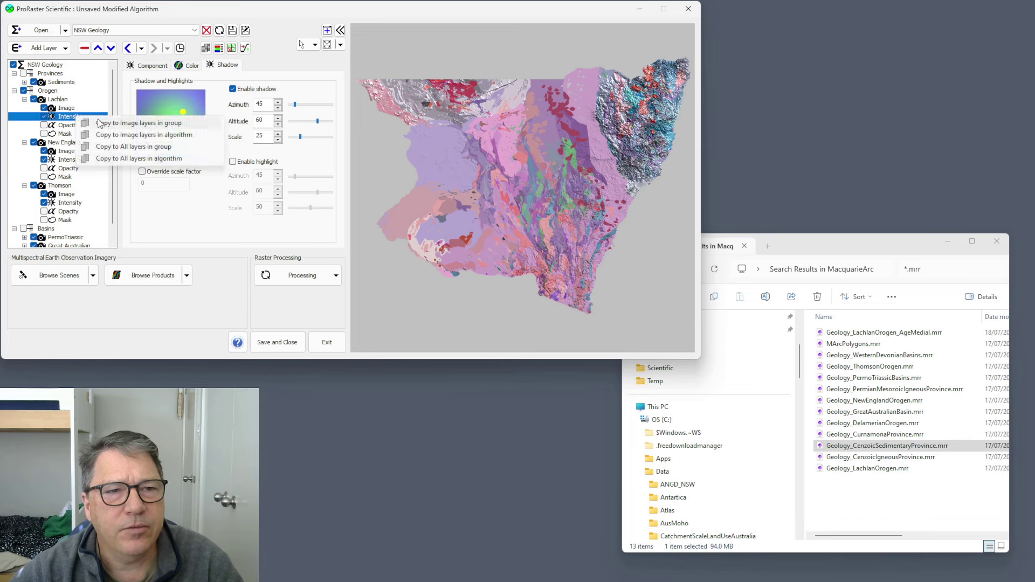
click(121, 148)
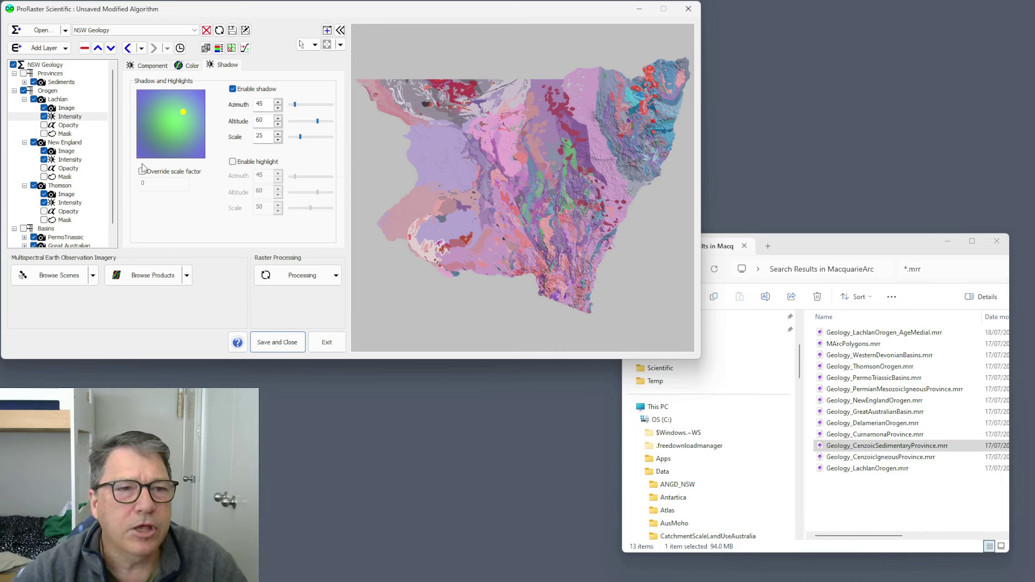
Step: Collapse the component lists of the Lachlan, New England and Thomson layers
click(24, 100)
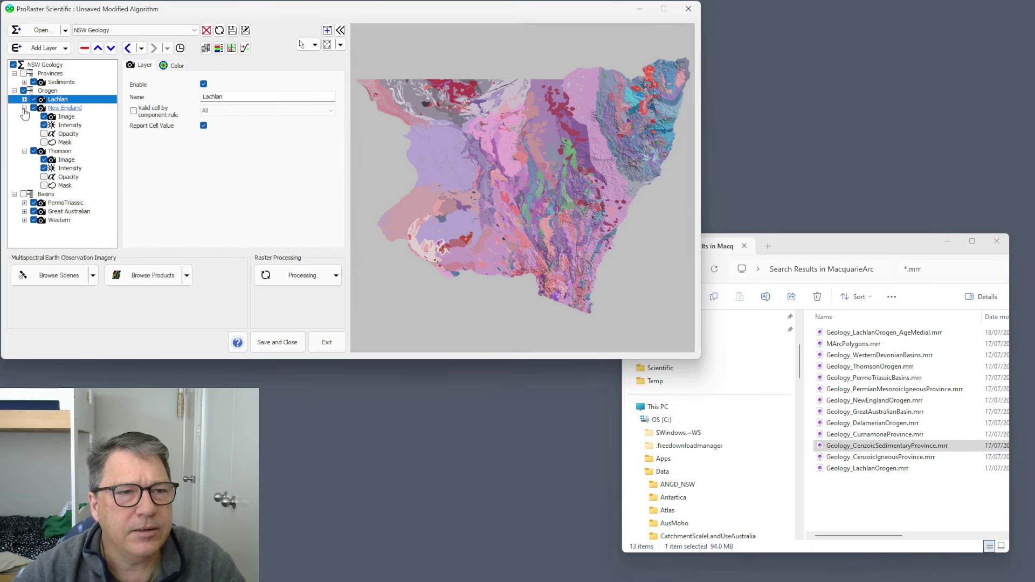
click(24, 108)
click(24, 117)
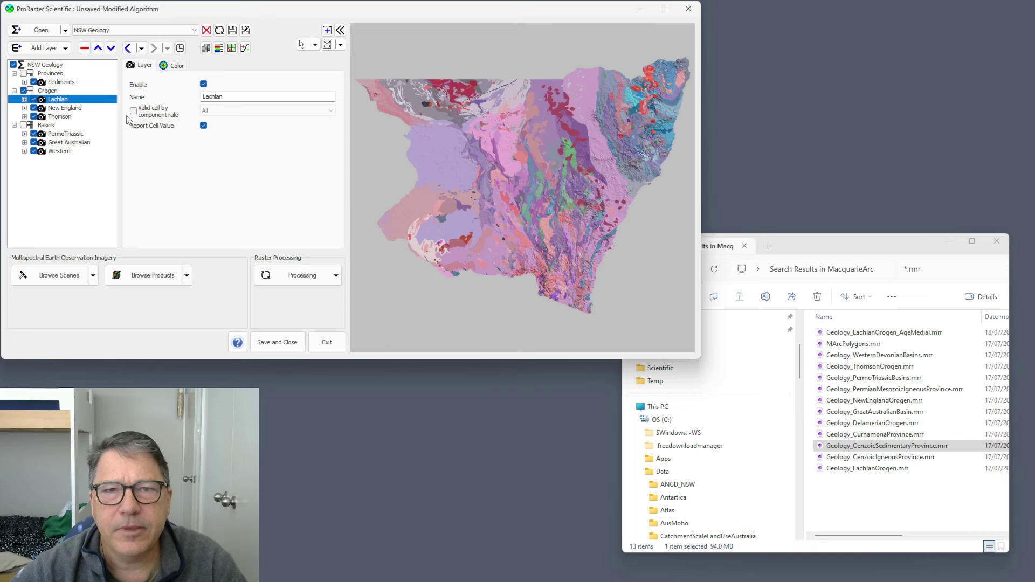
Step: Stop grouping the layers of the NSW Geology algorithm
click(42, 66)
right_click(42, 66)
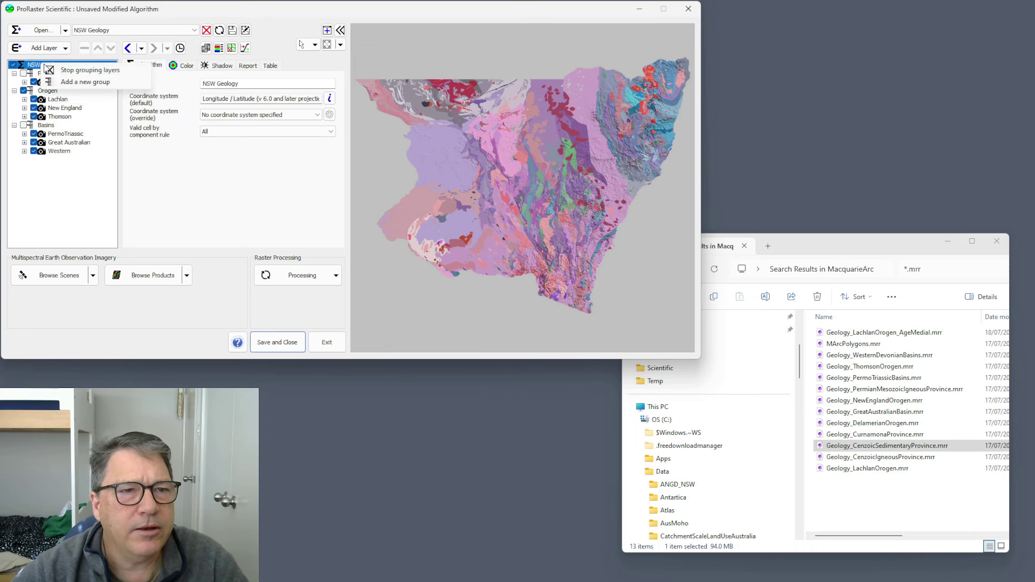
click(89, 71)
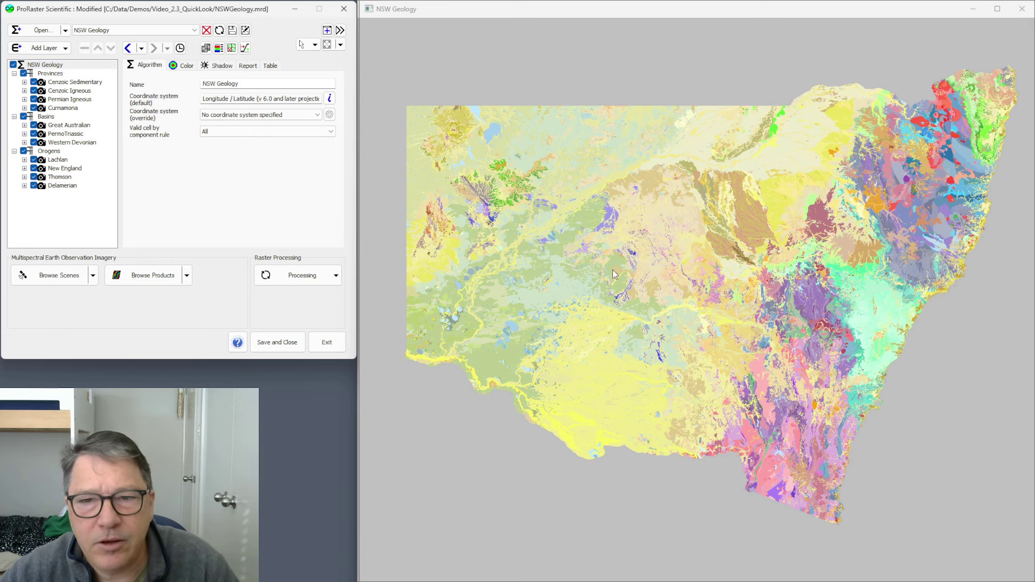
Step: Make map swapping work on groups instead of layers, and check the option
right_click(687, 283)
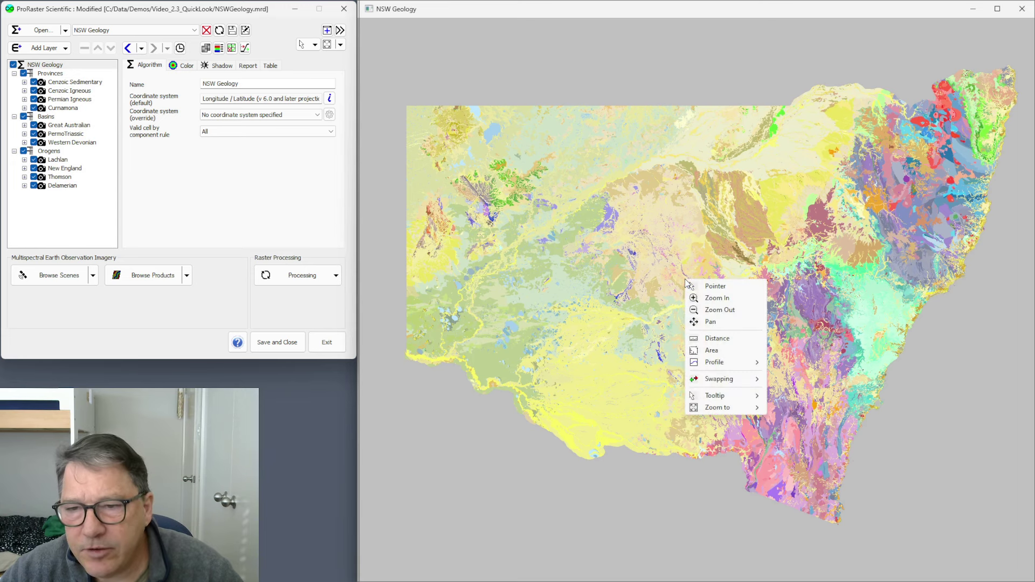
mouse_move(723, 380)
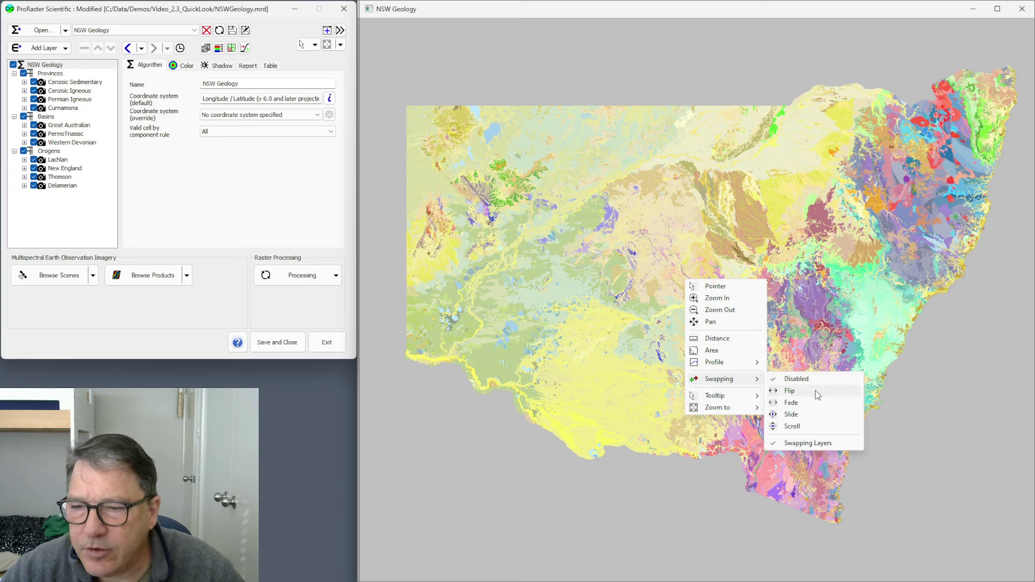
click(805, 444)
right_click(758, 344)
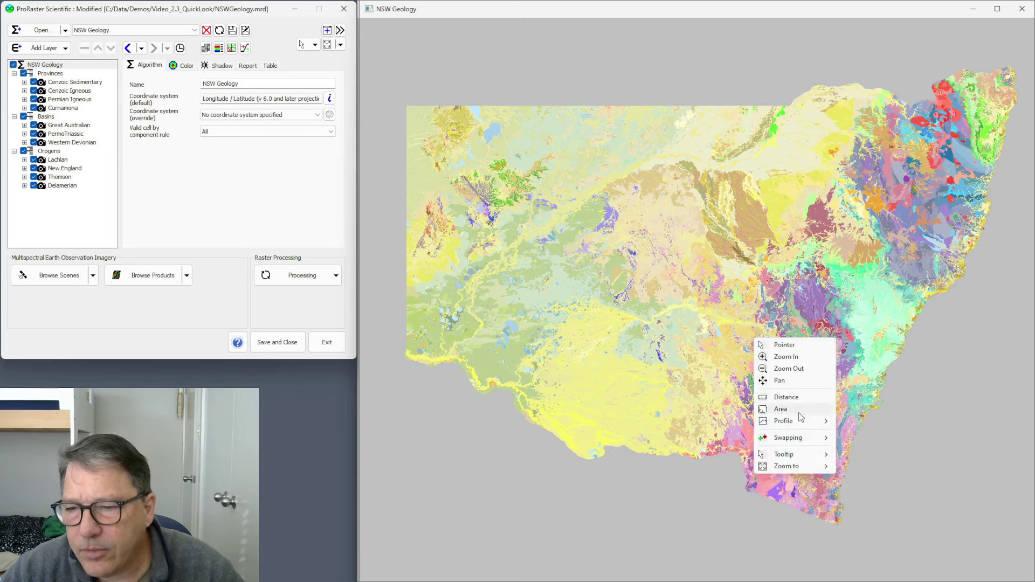
mouse_move(798, 439)
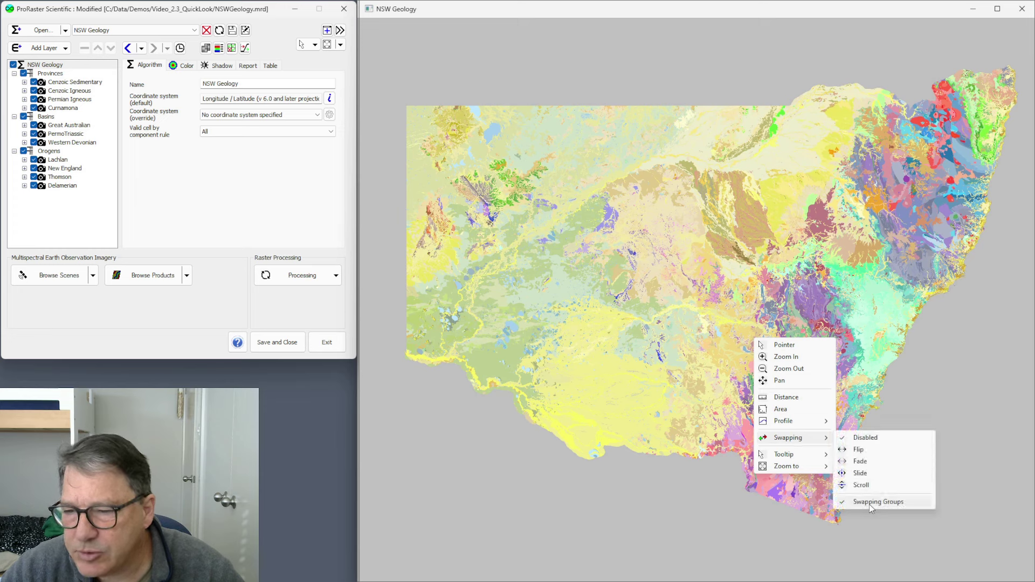
click(587, 47)
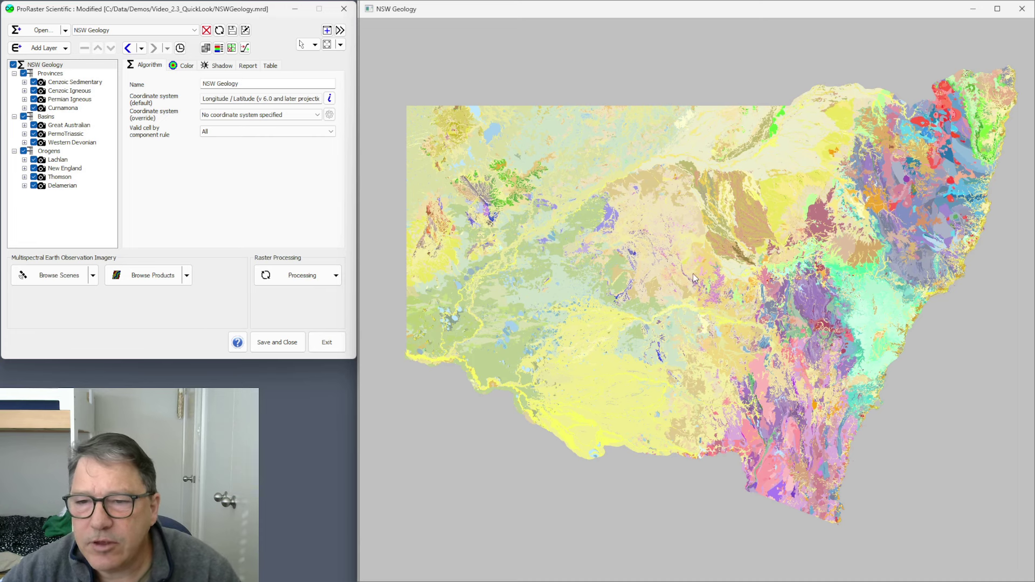
Step: Enable the Flip swapping mode on the NSW Geology map
right_click(661, 276)
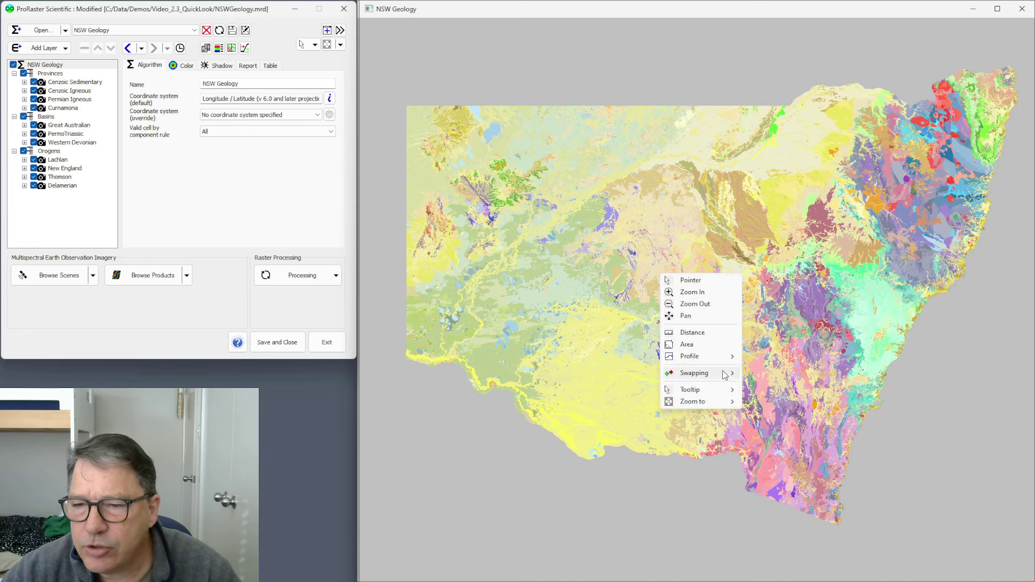
mouse_move(717, 375)
click(775, 386)
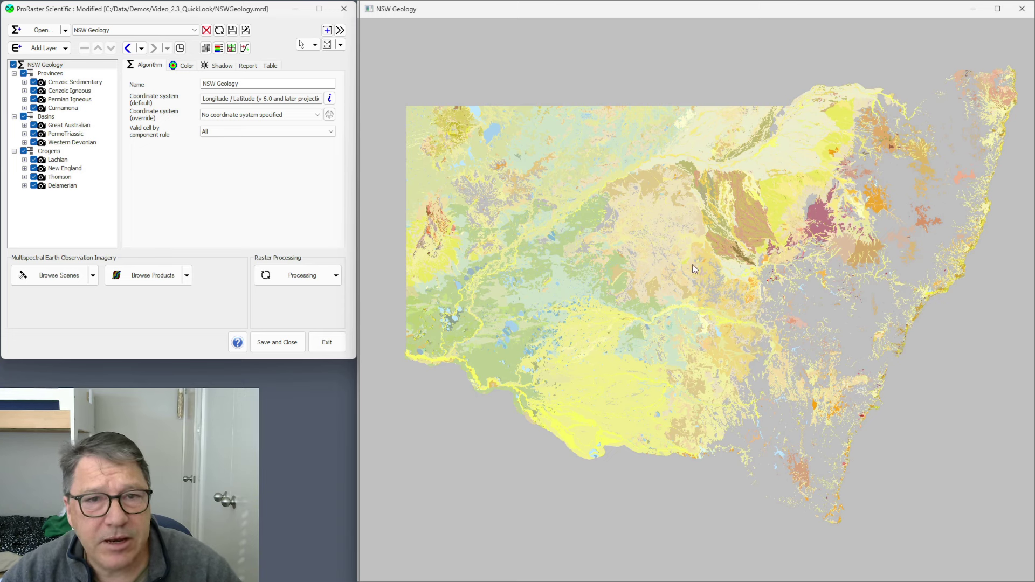
Step: Review the Provinces, Basins and Orogens groups and flip the map display from Provinces to Basins and Orogens
click(54, 75)
click(46, 118)
click(49, 152)
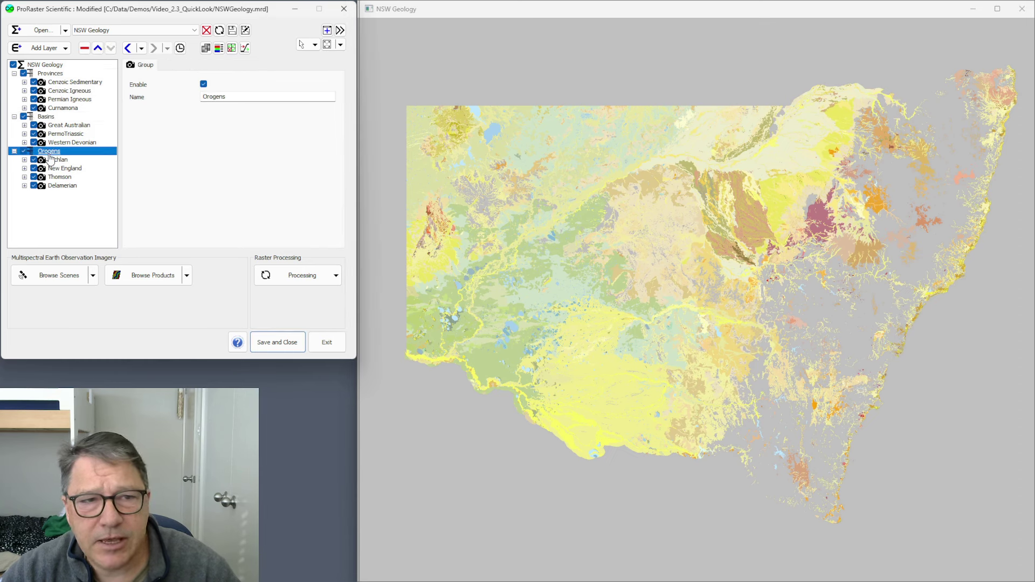
click(692, 10)
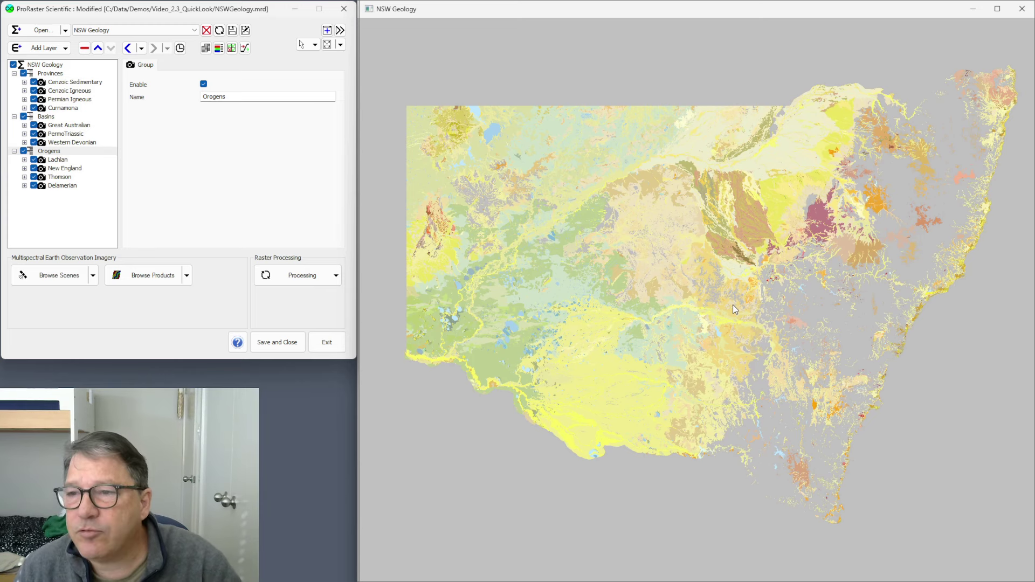
key(Page_Down)
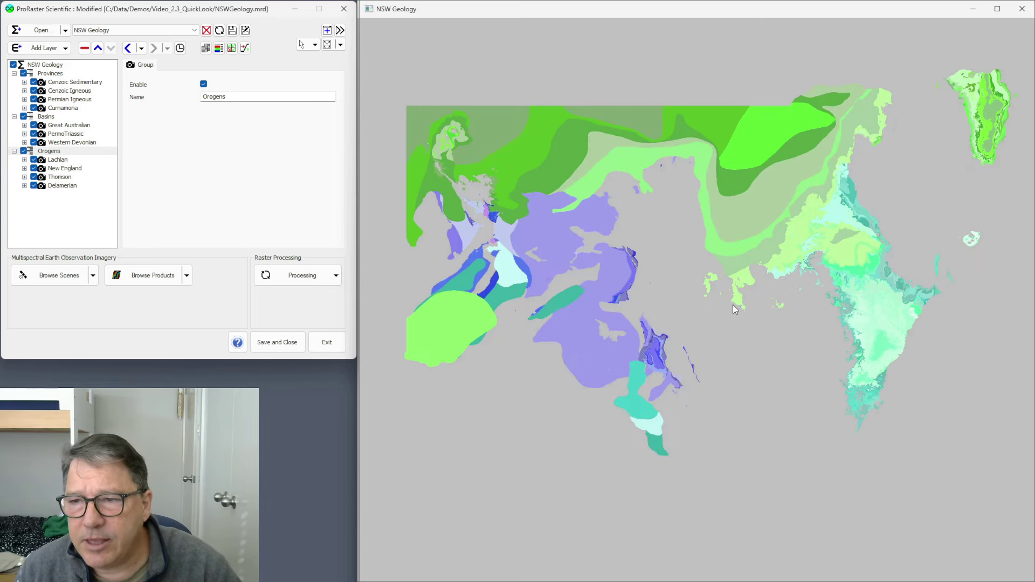
key(Page_Down)
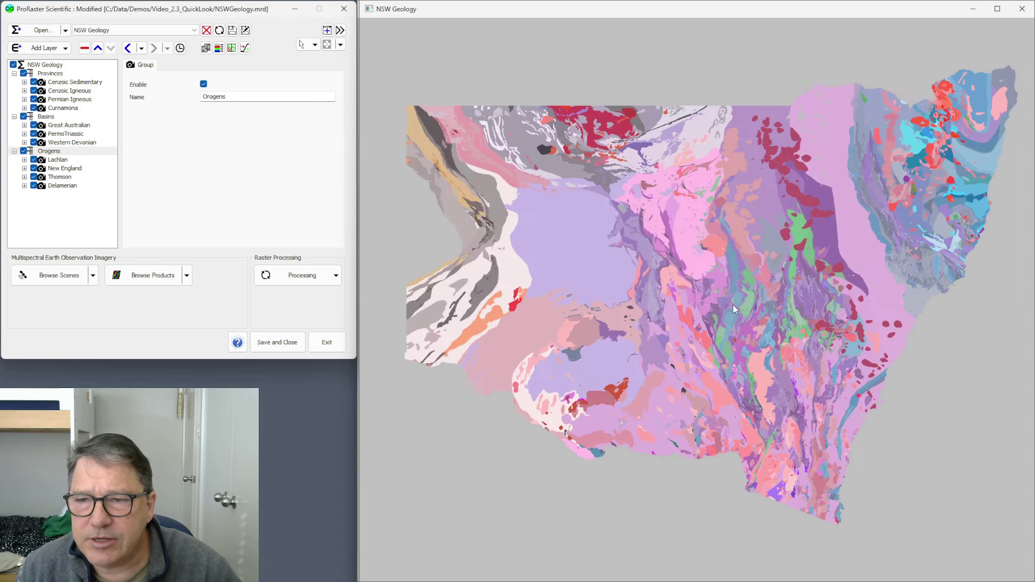
Step: Change the map's swapping mode to Fade and fade repeatedly between the Provinces, Basins and Orogens groups
right_click(721, 276)
mouse_move(779, 376)
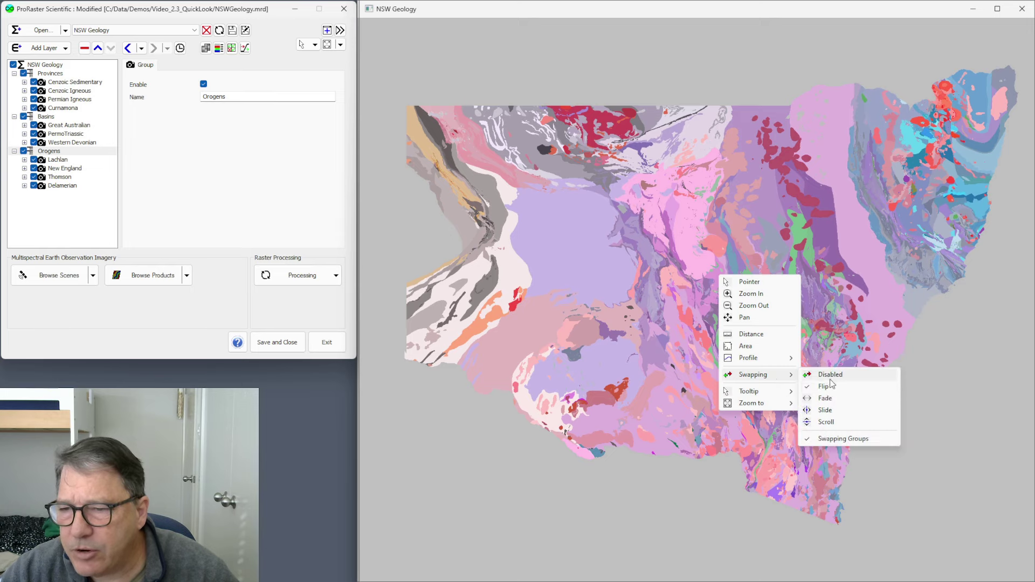
click(827, 399)
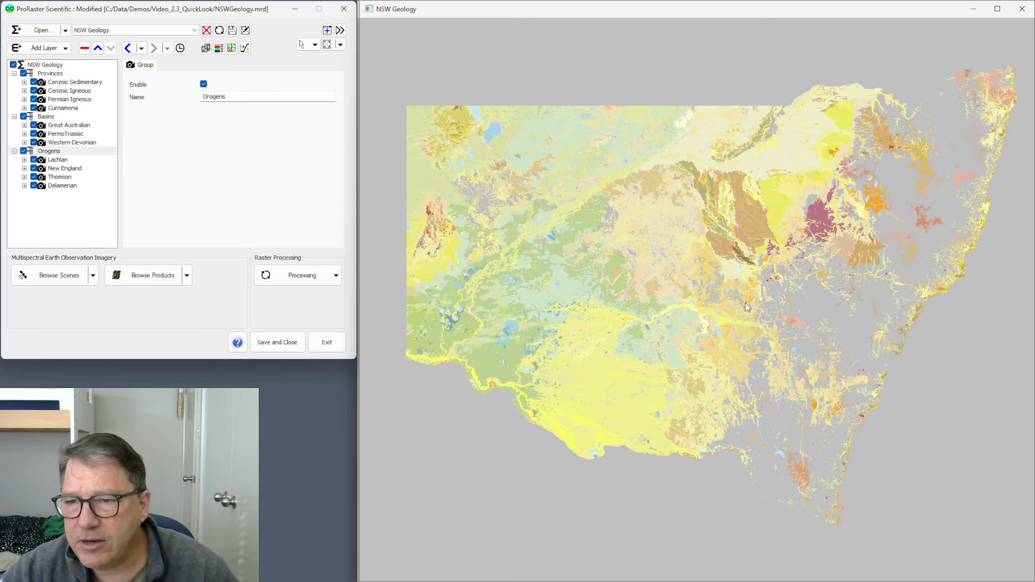
click(733, 290)
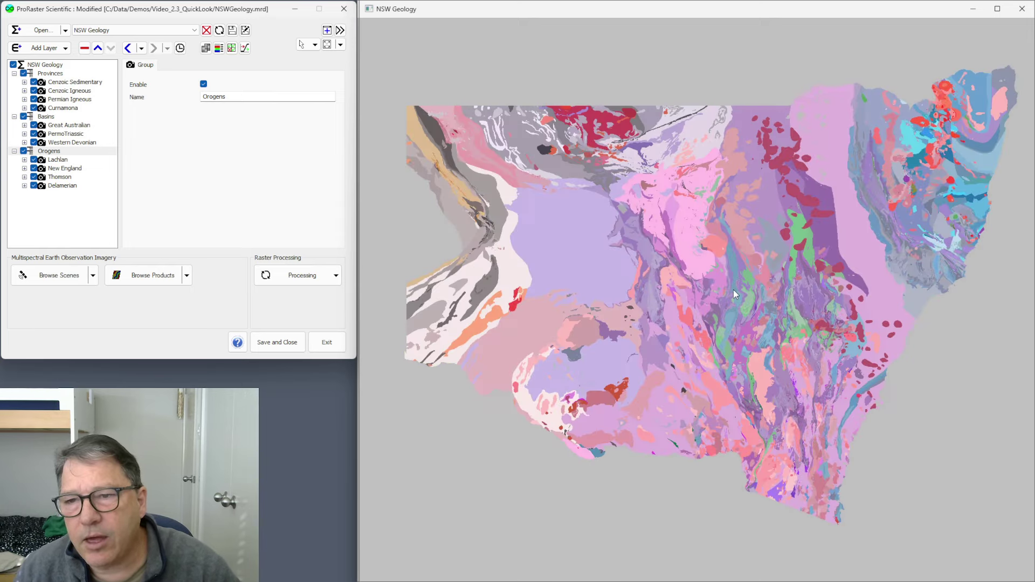
click(734, 289)
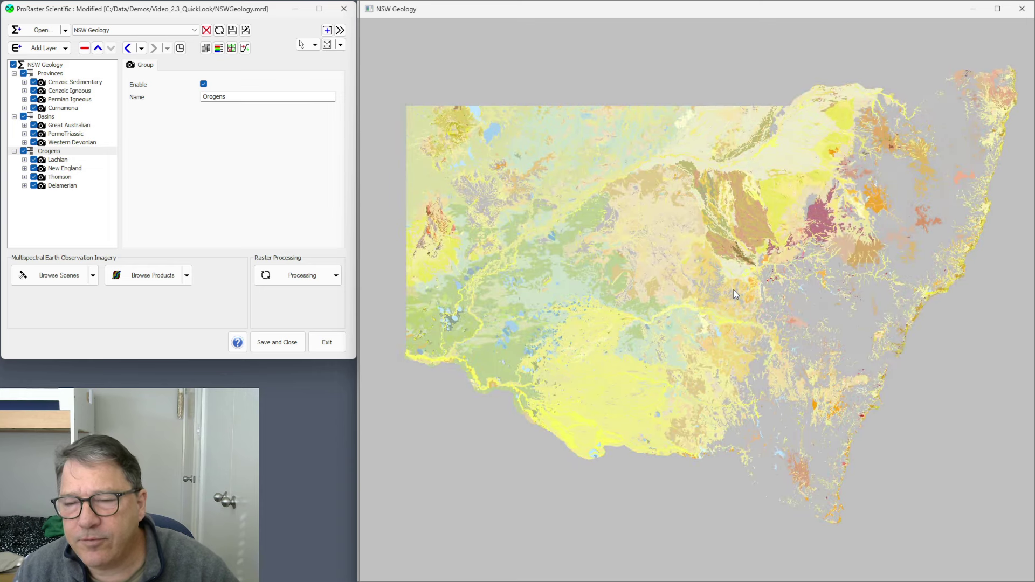
click(734, 291)
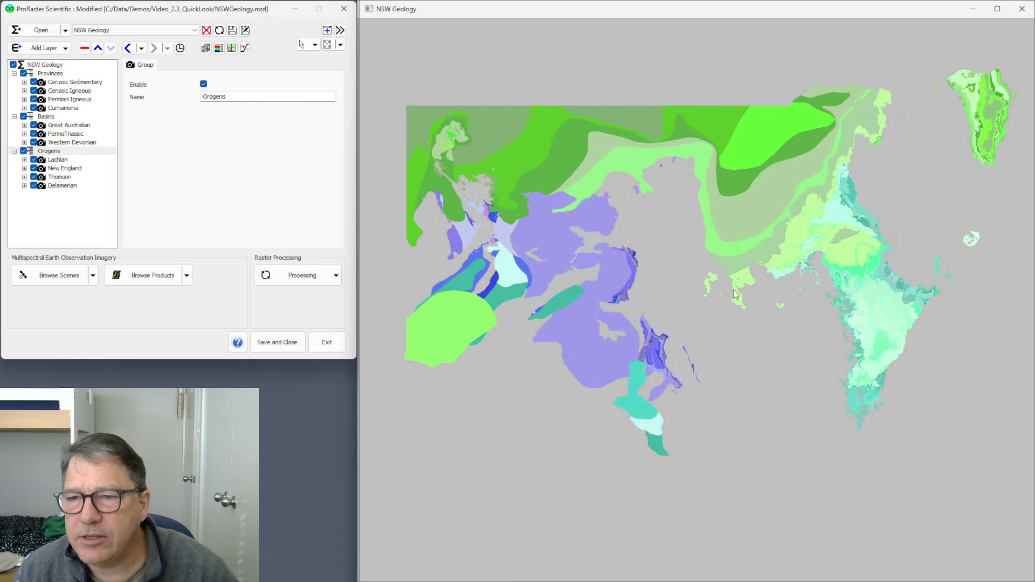
click(736, 293)
click(736, 294)
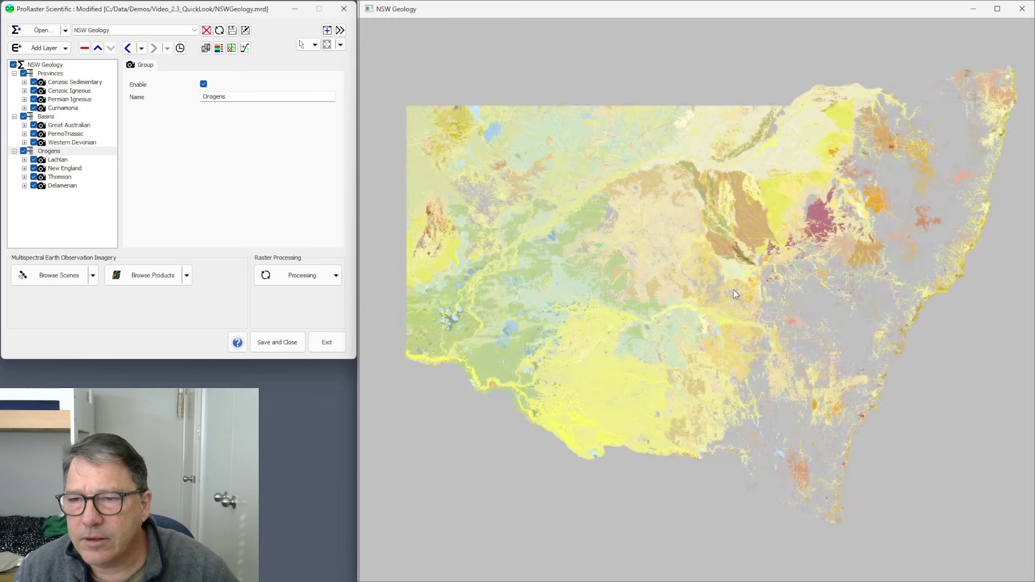
click(734, 291)
click(734, 291)
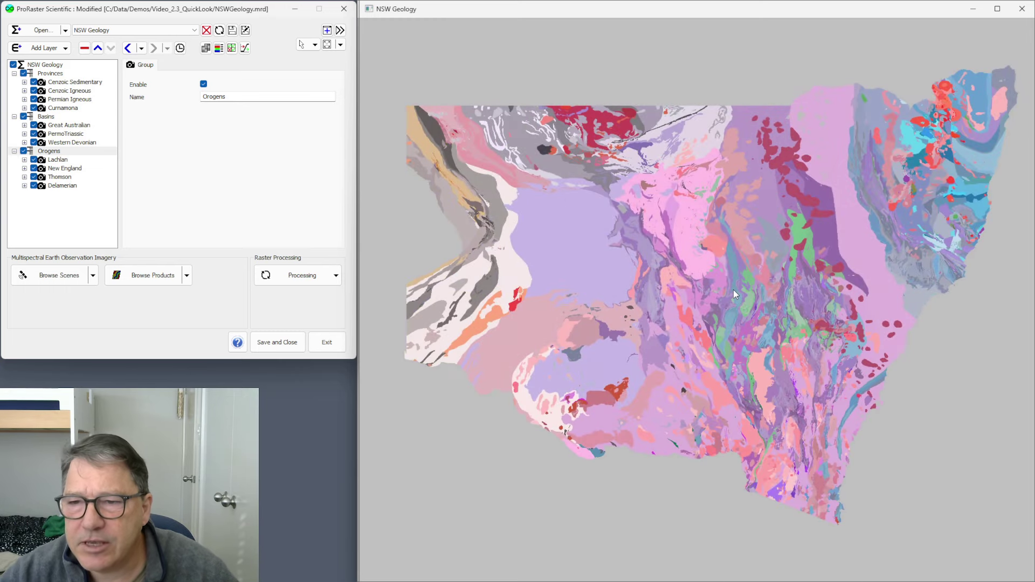
Step: Change the map's swapping mode to Slide and slide the vertical divider across to compare the Provinces and Basins groups
right_click(735, 294)
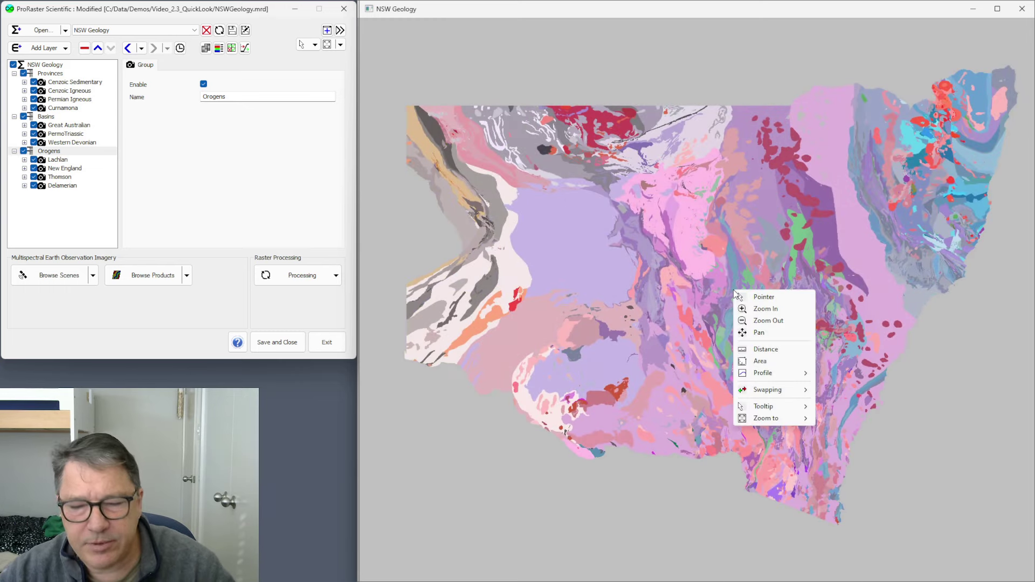
mouse_move(782, 392)
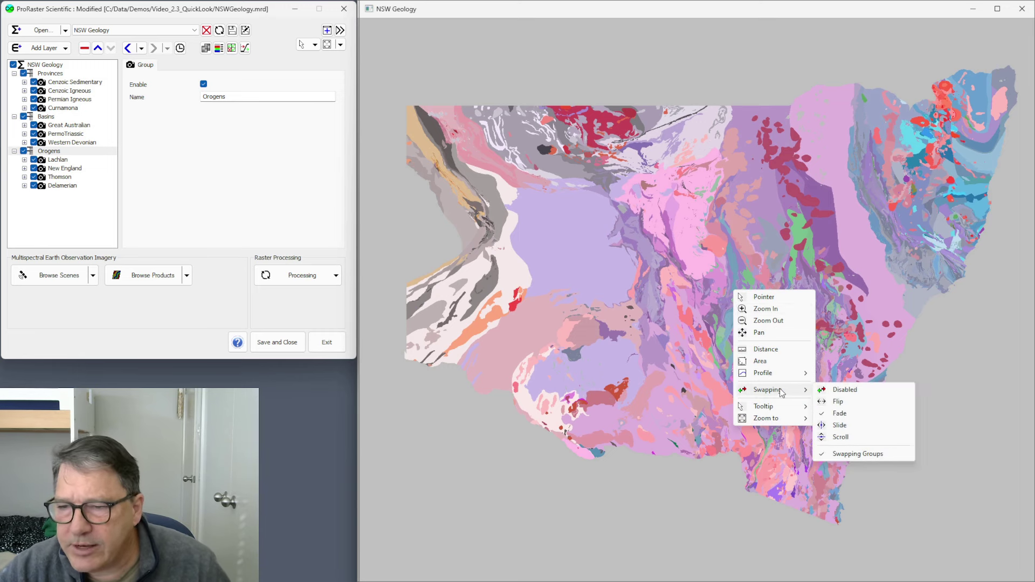
click(844, 426)
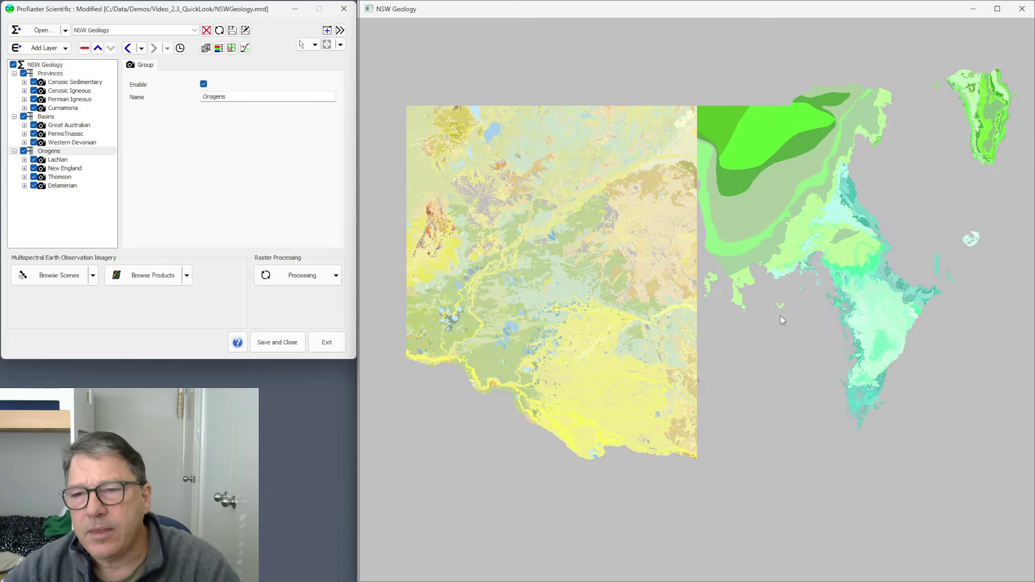
mouse_move(696, 313)
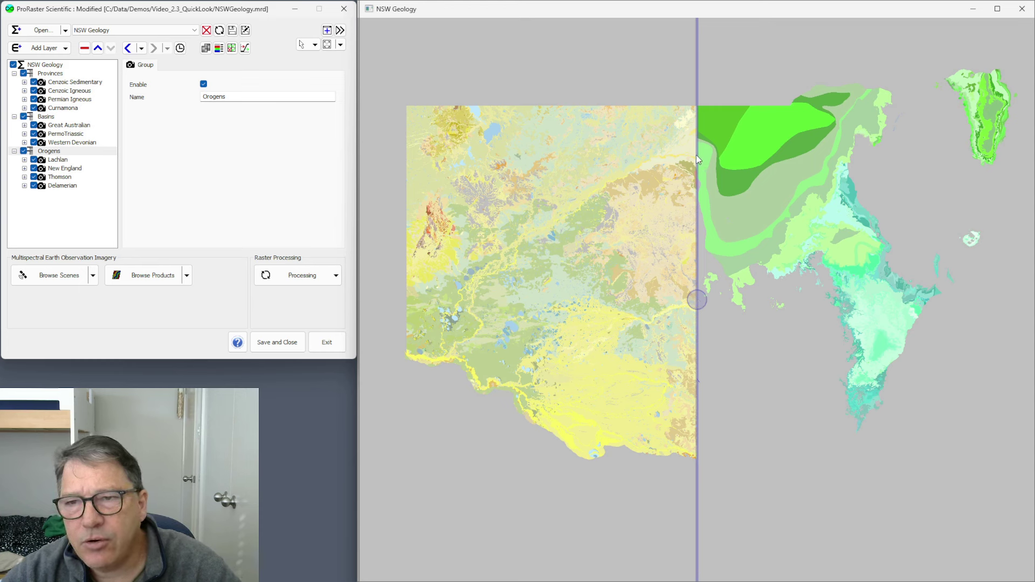
mouse_move(697, 153)
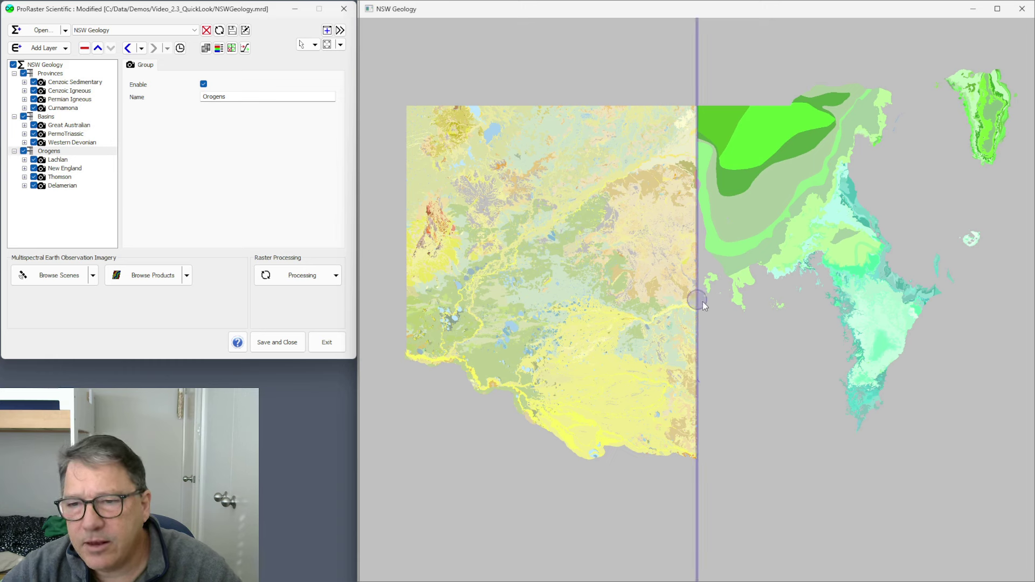
drag(698, 300, 749, 298)
Step: Change the map's swapping mode to Scroll and move the horizontal divider to compare the Provinces and Basins groups
right_click(750, 299)
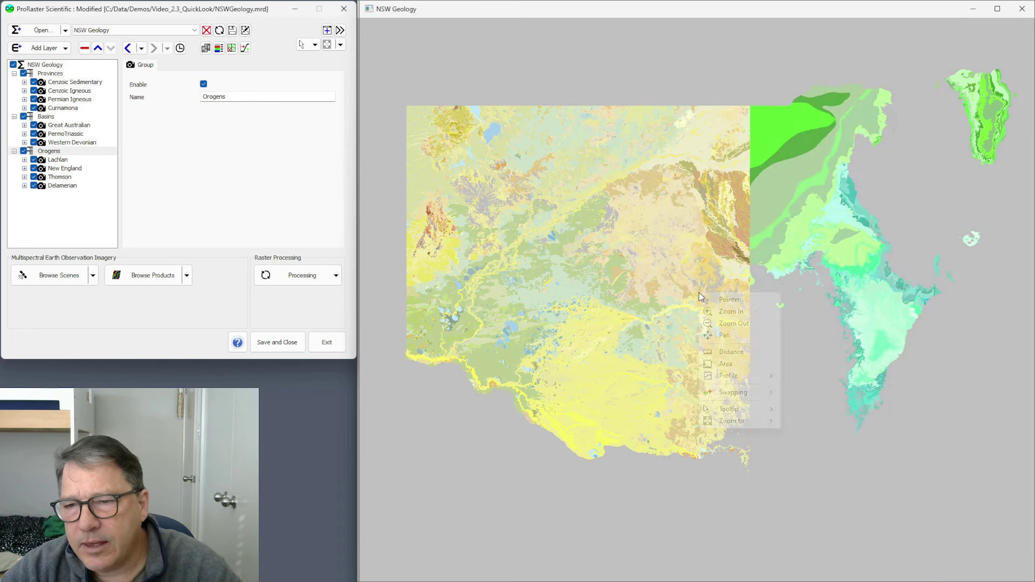
mouse_move(769, 393)
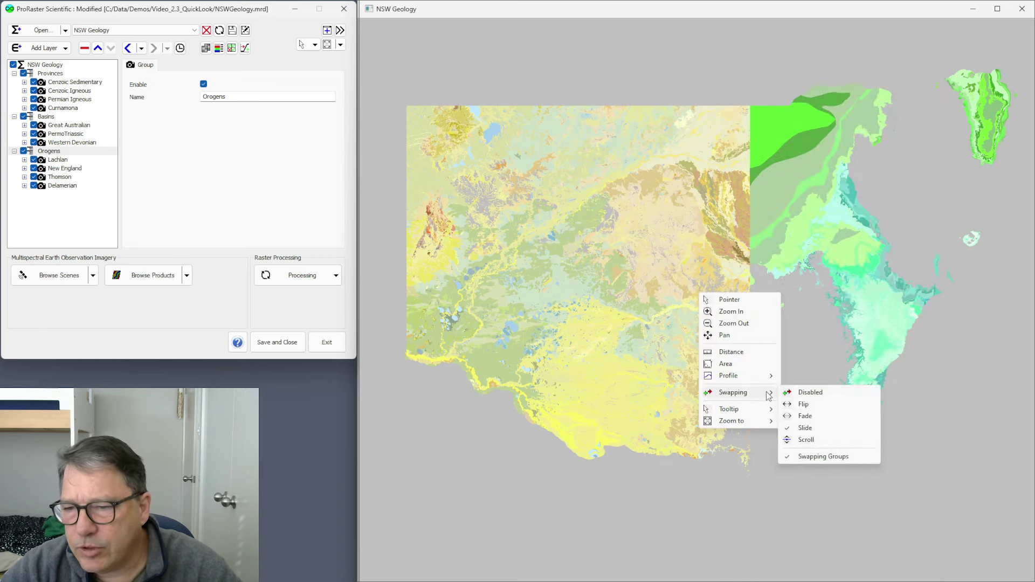
click(818, 439)
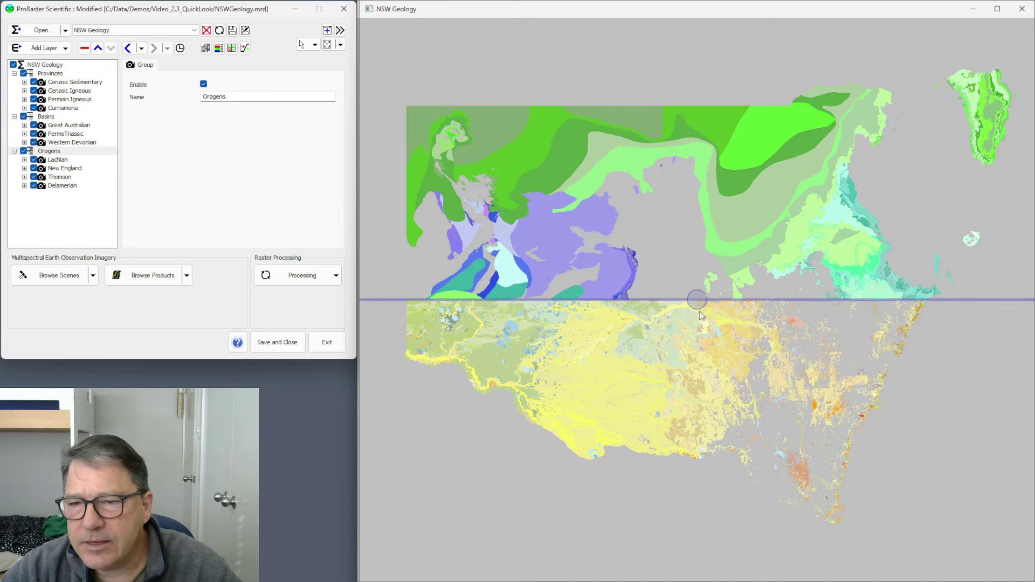
drag(697, 299, 704, 373)
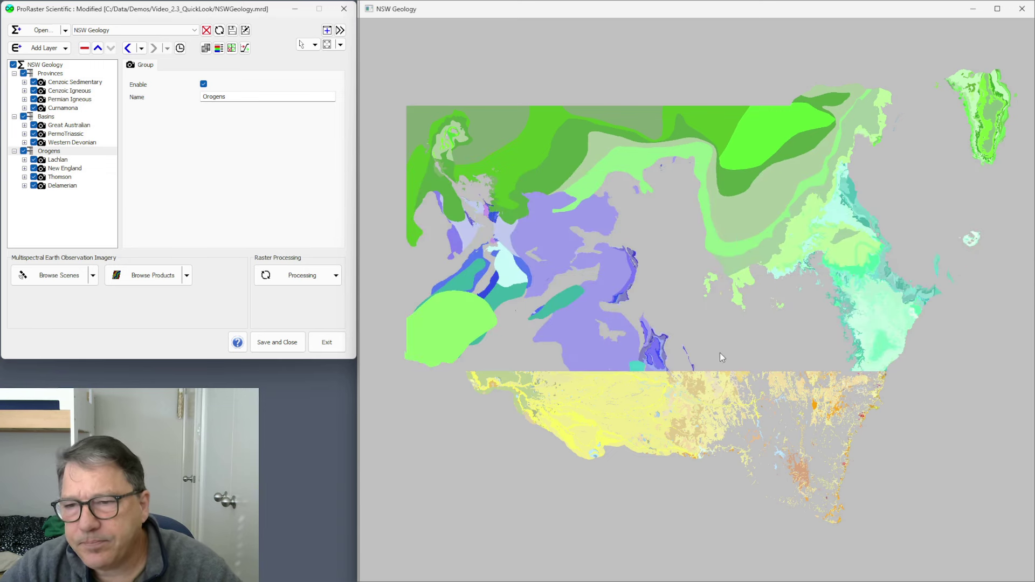
Step: Set the map's swapping mode to Fade, turn off Swapping Groups, and fade through the individual layers
right_click(700, 281)
mouse_move(748, 384)
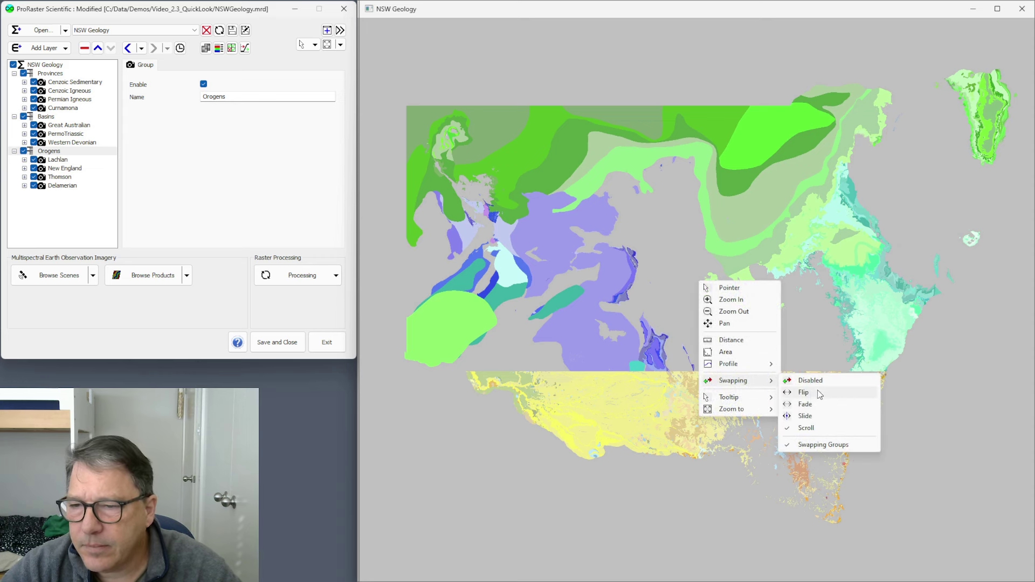
click(811, 403)
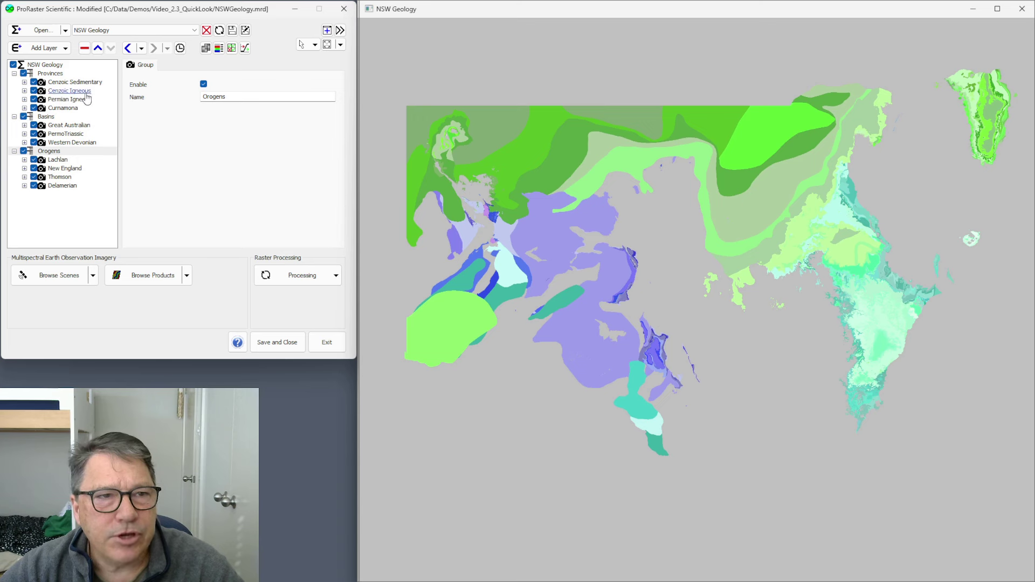
right_click(696, 282)
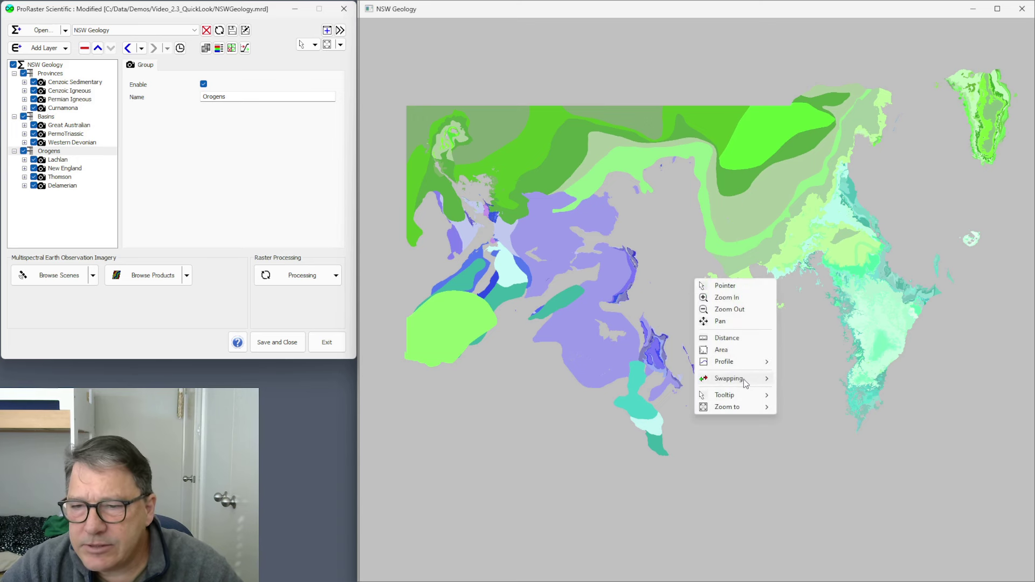
mouse_move(743, 379)
click(823, 440)
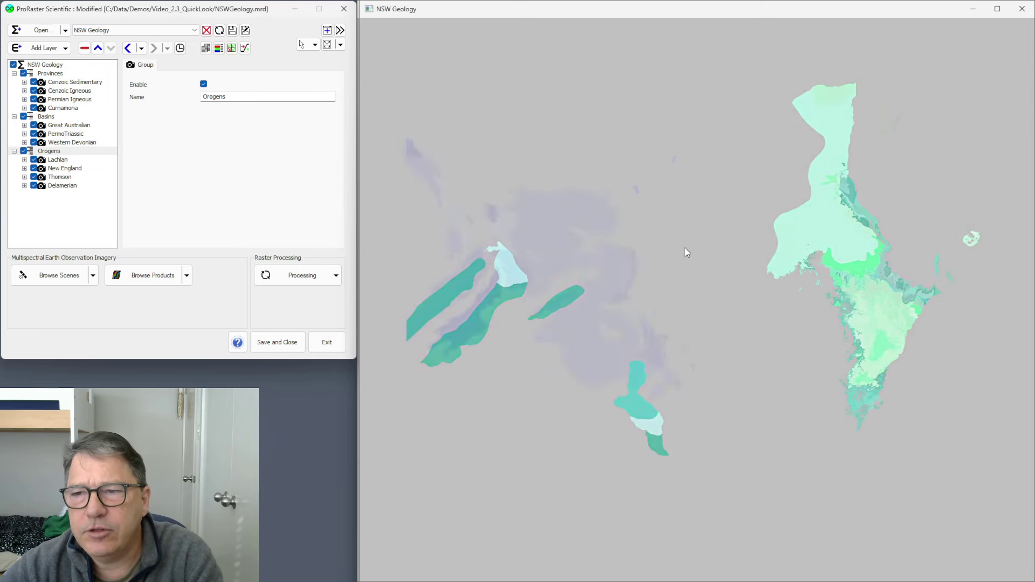
Step: Hide the Basins group while fading through the individual layers, and show the group again
click(23, 116)
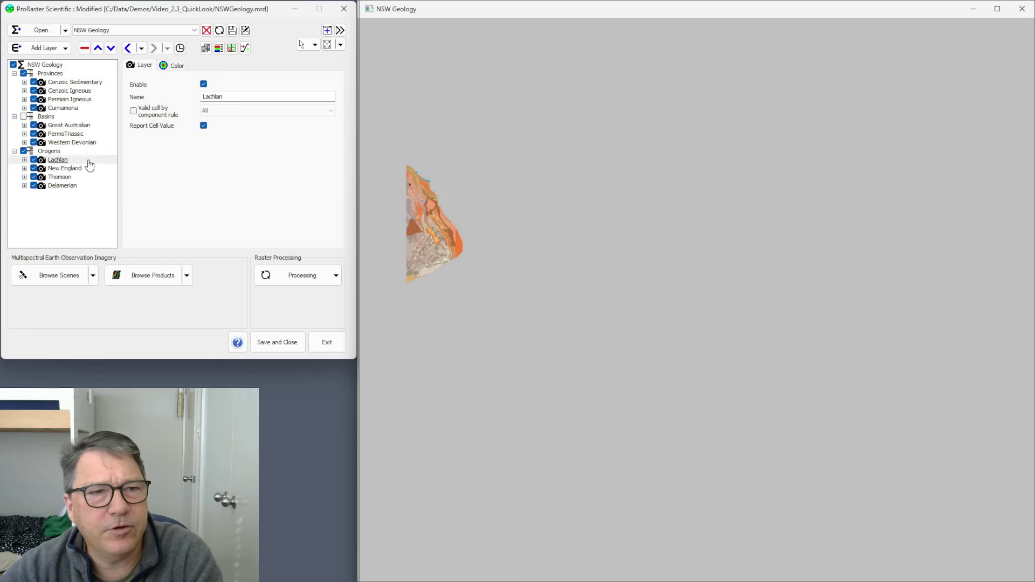
click(24, 117)
double_click(58, 159)
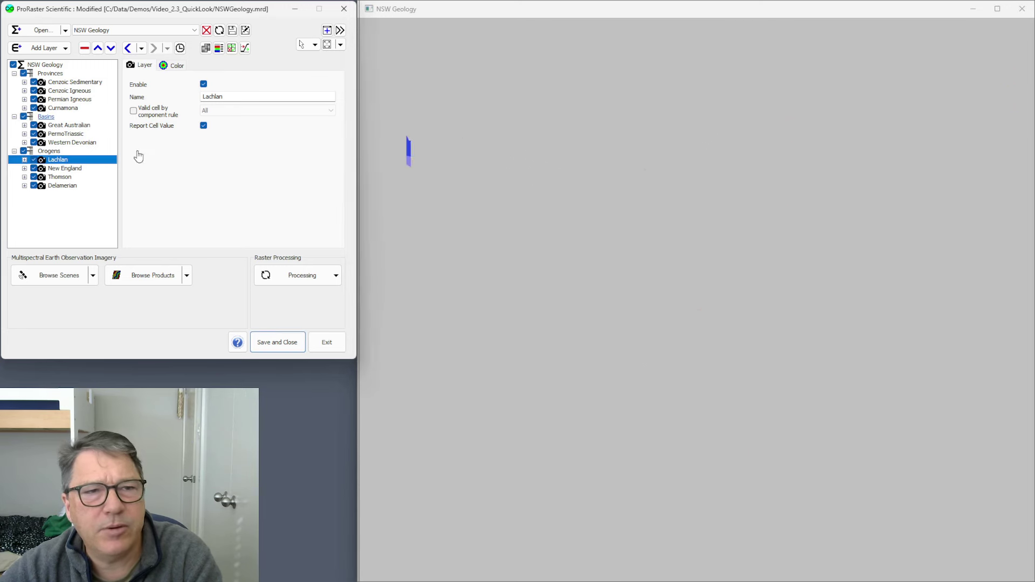
click(799, 312)
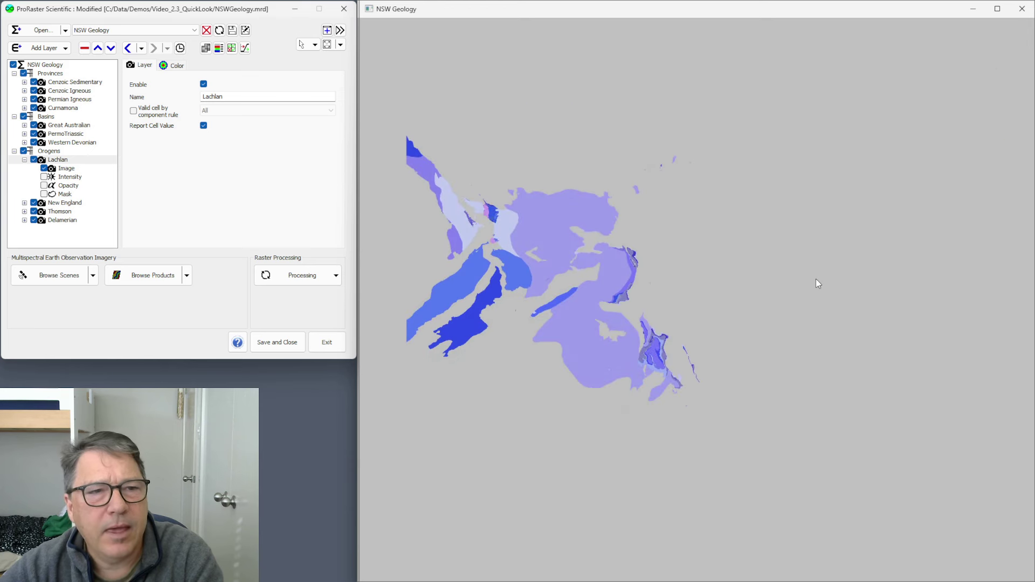
click(24, 160)
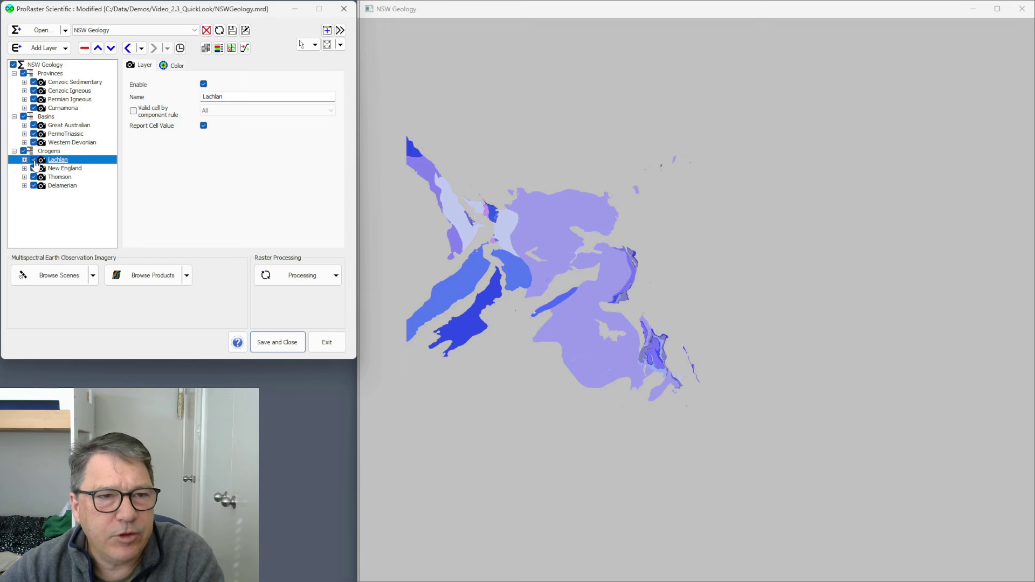
Step: Disable the Lachlan layer in the Orogens group, fade through the remaining layers, and enable it again
click(34, 161)
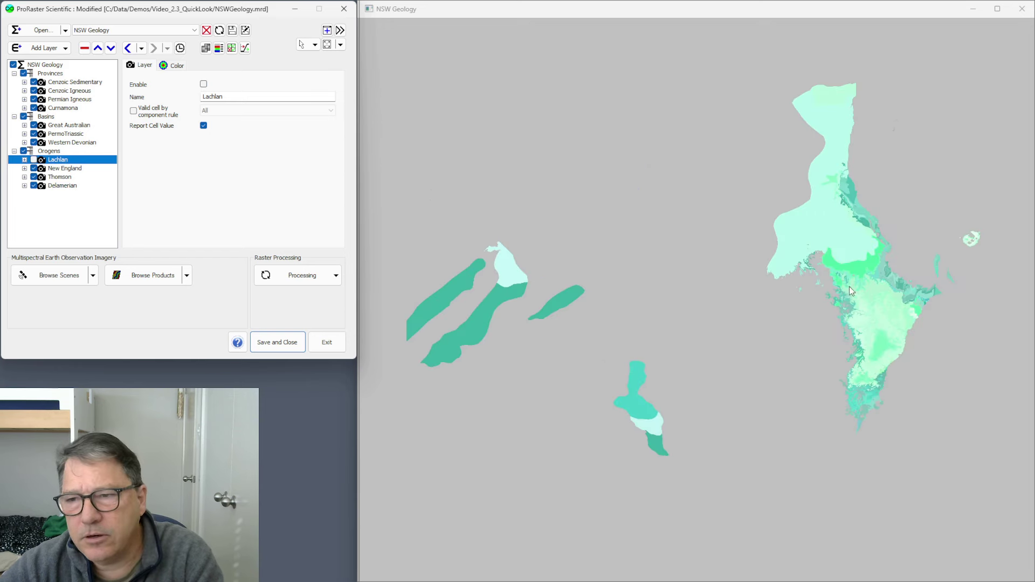
click(913, 247)
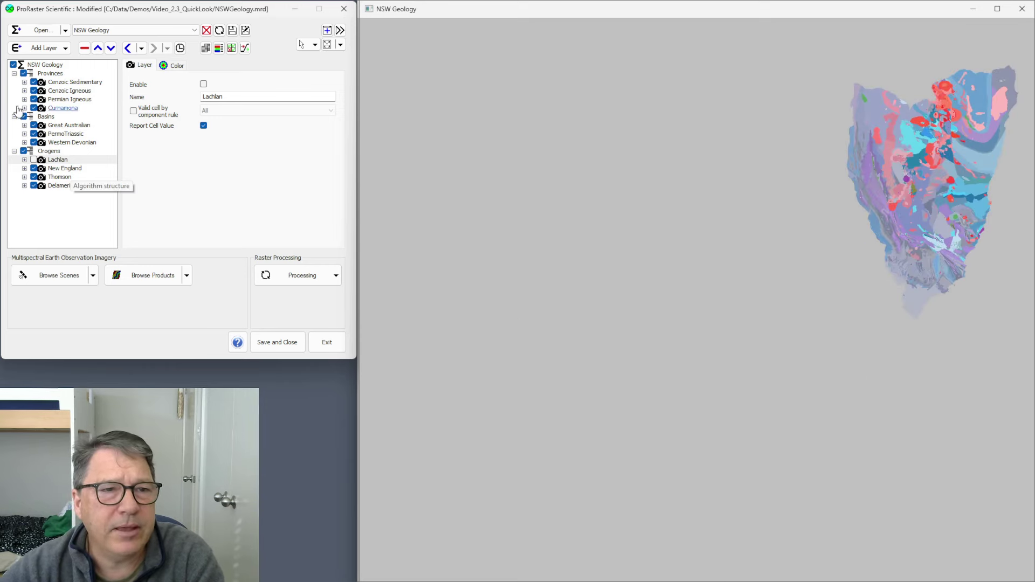
click(33, 160)
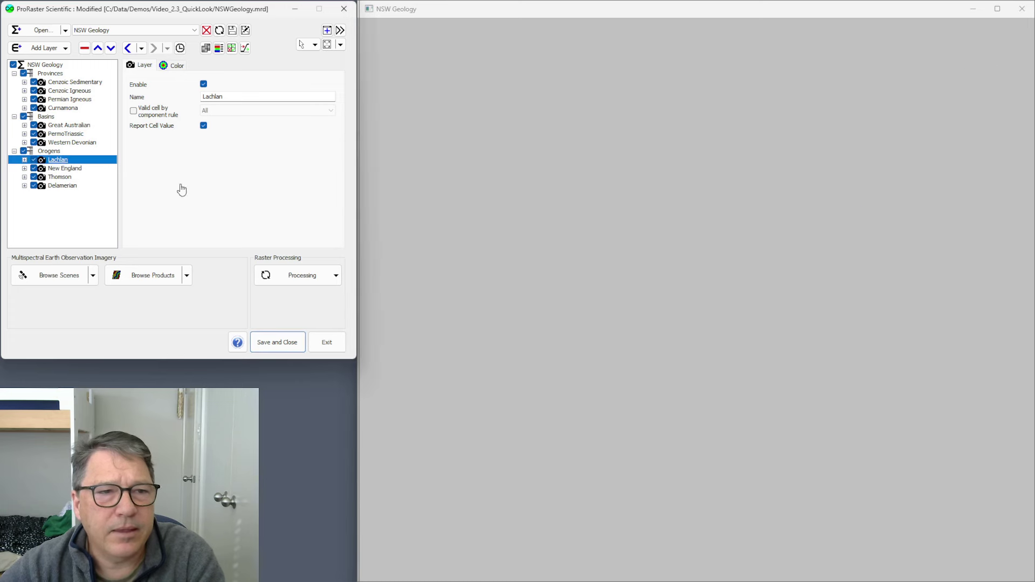
click(819, 295)
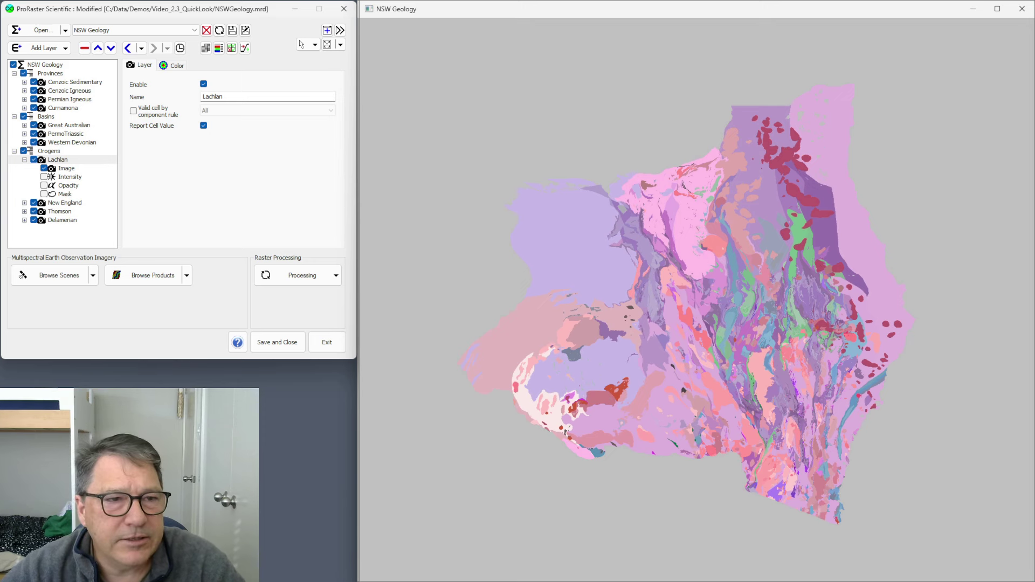
click(25, 159)
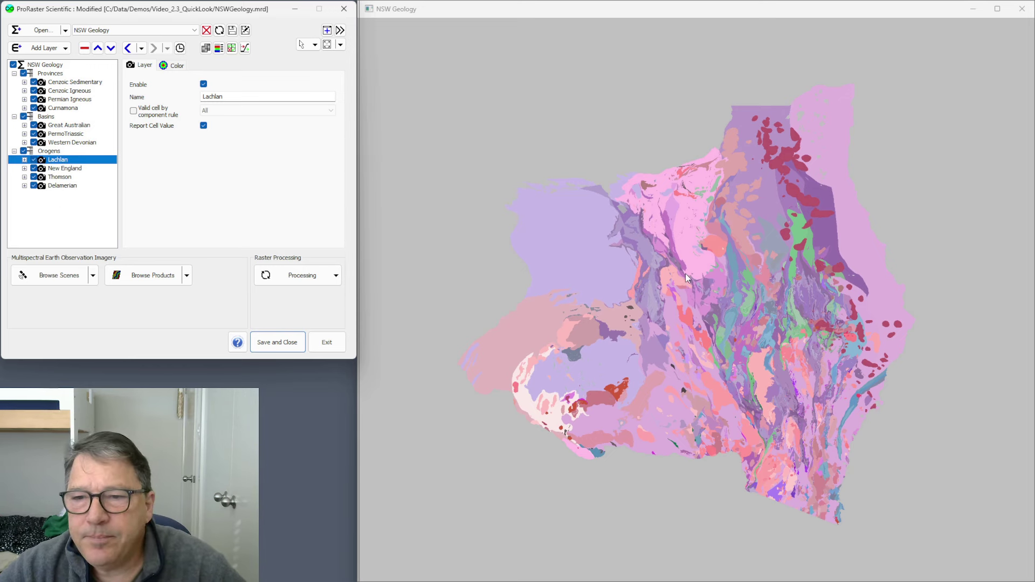
Step: Switch to the Macquarie Island NDVI algorithm and compare its Recovered and Degraded Vegetation layers in Scroll swapping mode
click(108, 31)
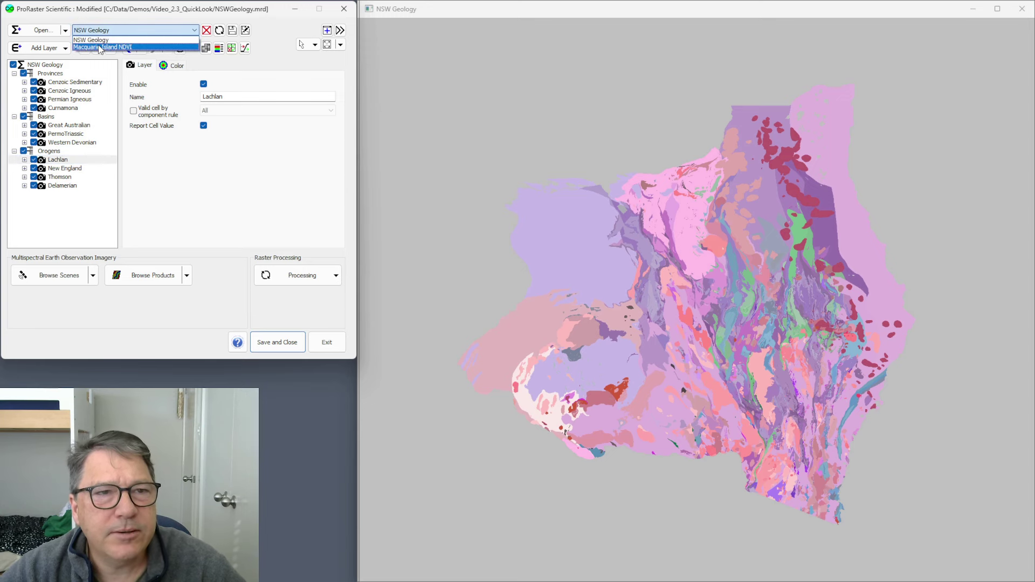
click(99, 48)
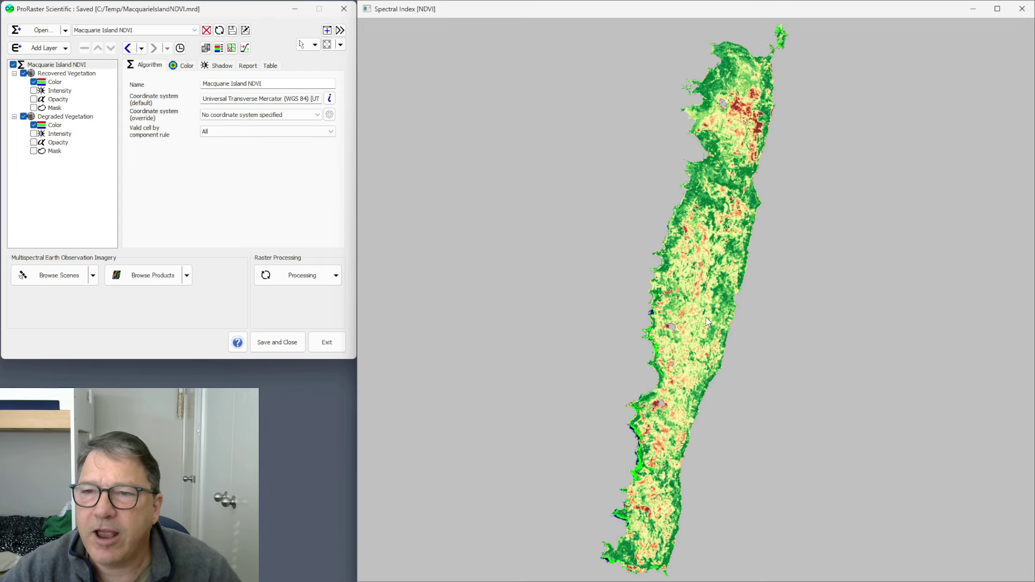
right_click(703, 290)
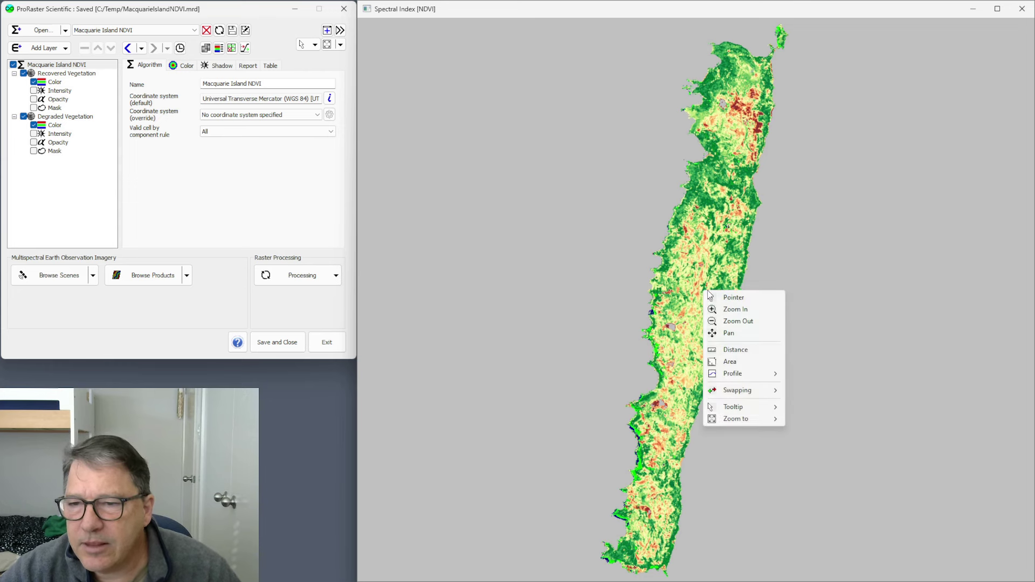
mouse_move(748, 387)
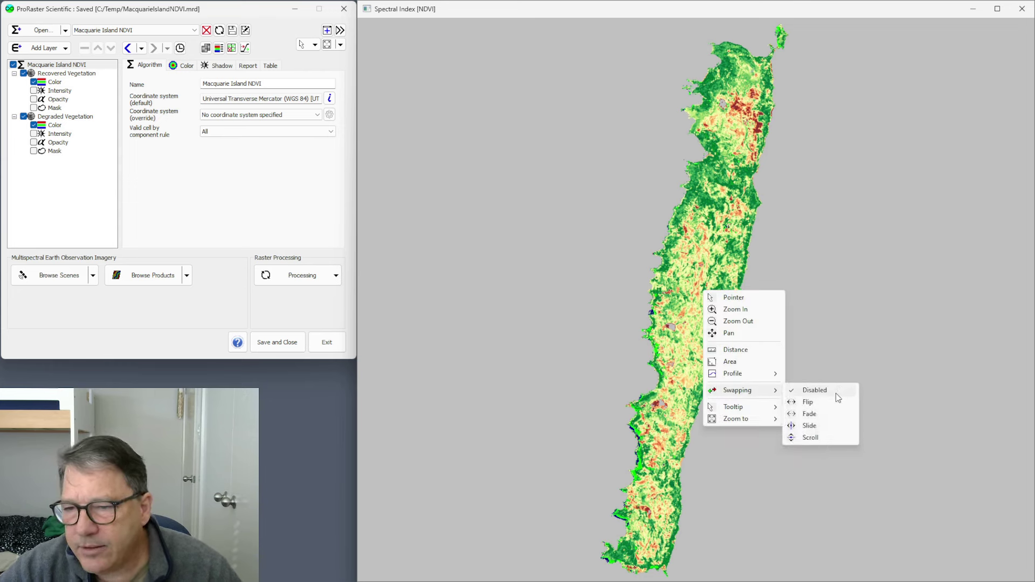
click(817, 437)
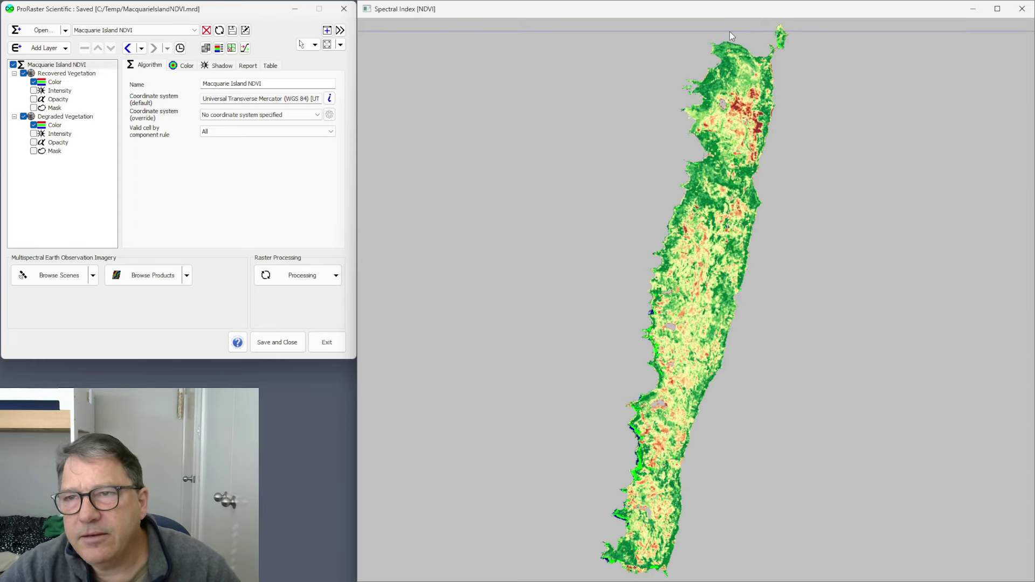
Step: Disable swapping on the Spectral Index [NDVI] map and zoom in on the northern end of the island
right_click(706, 305)
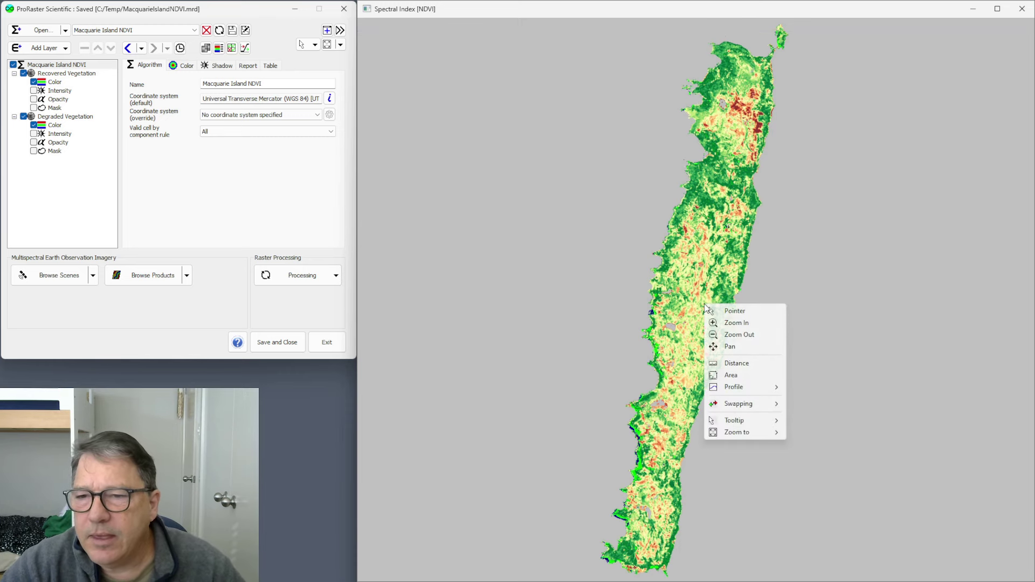
mouse_move(762, 405)
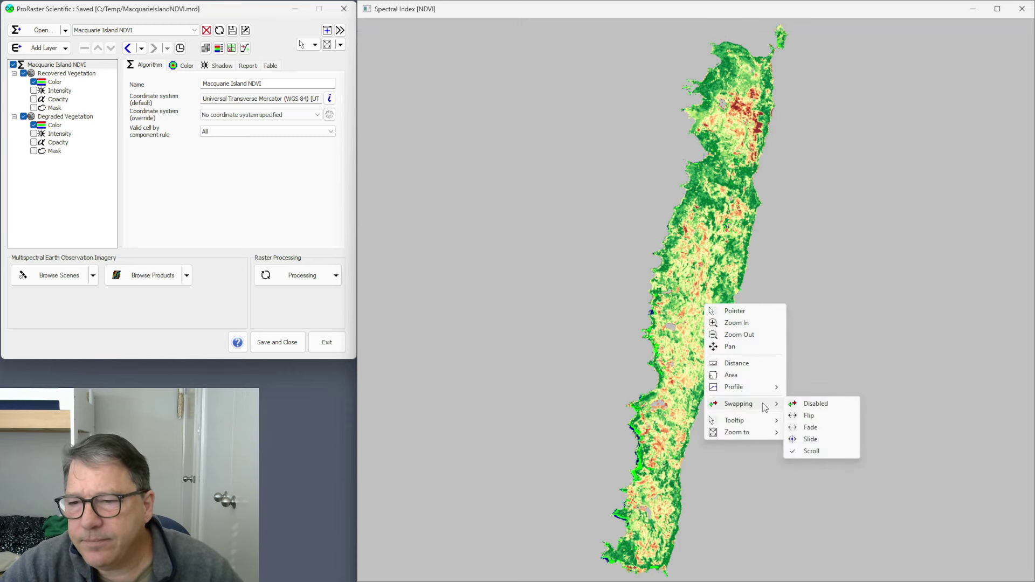
click(806, 404)
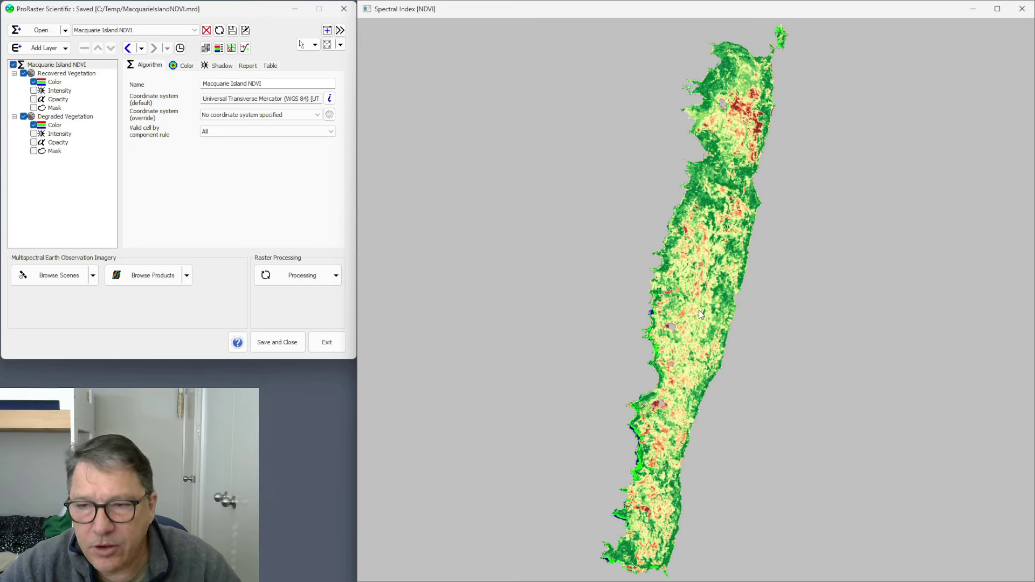
right_click(722, 283)
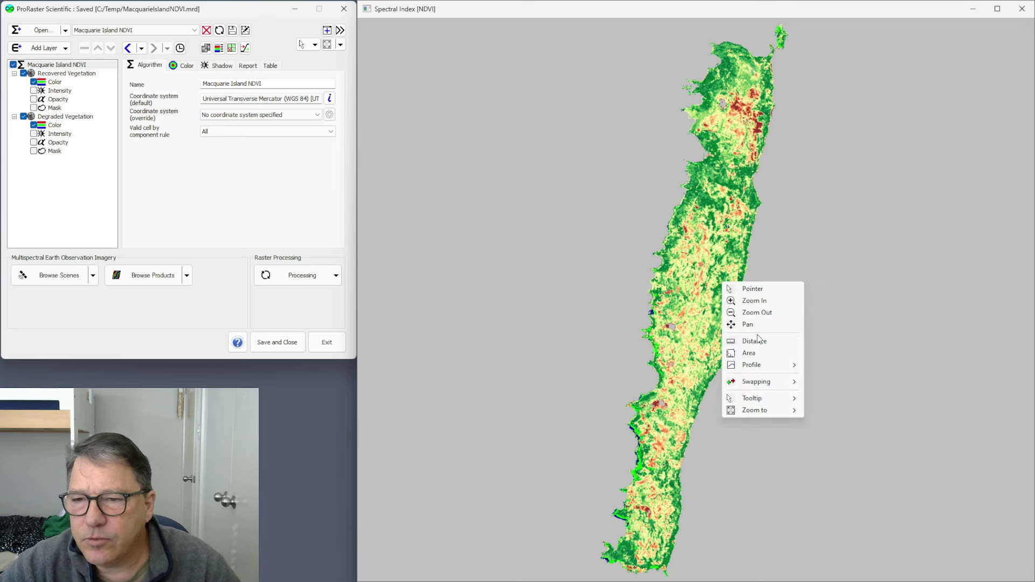
click(754, 302)
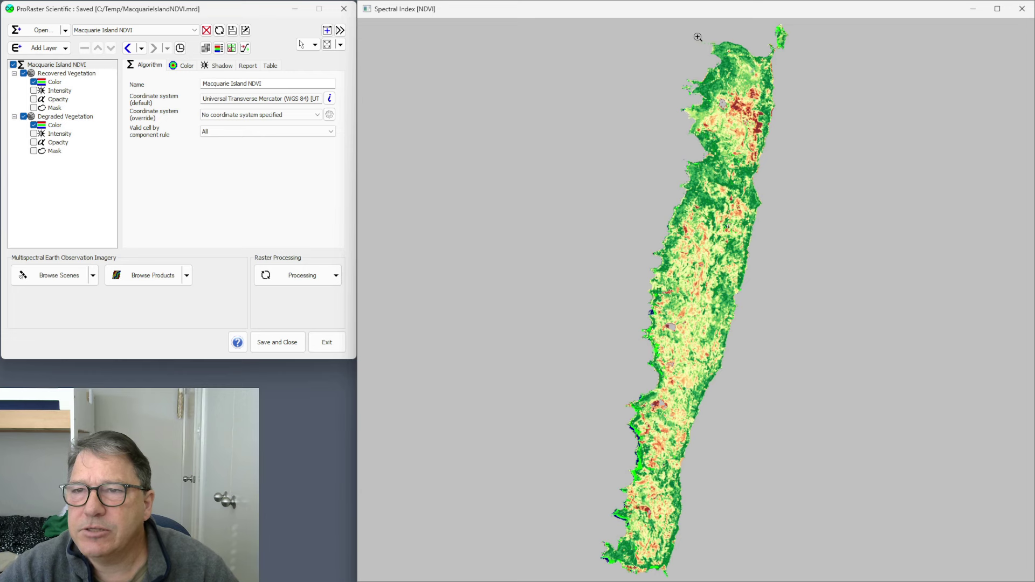
drag(689, 32, 779, 182)
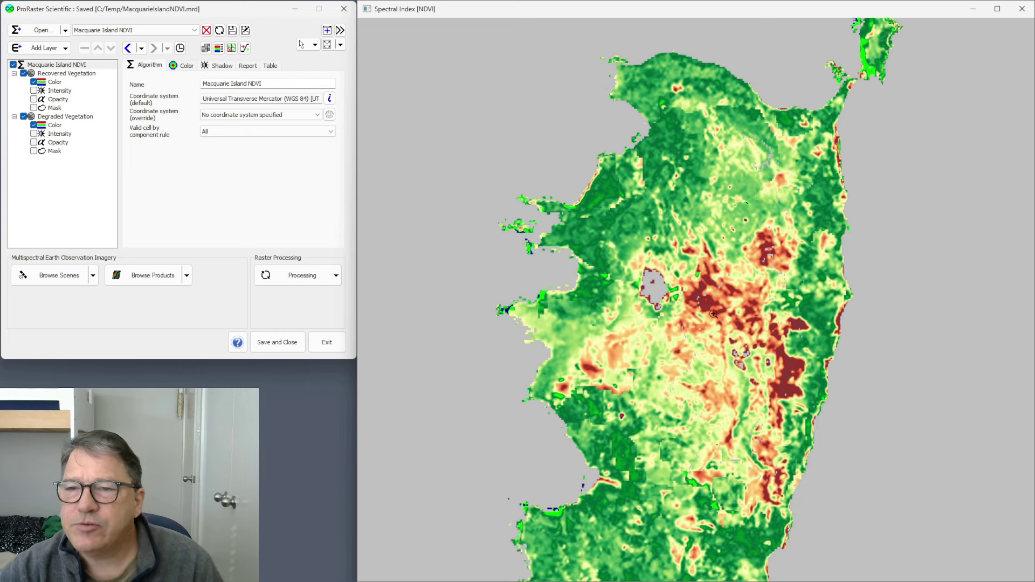
Step: Compare the vegetation layers over the island's northern end in Scroll swapping mode, and disable swapping on the map again
right_click(710, 306)
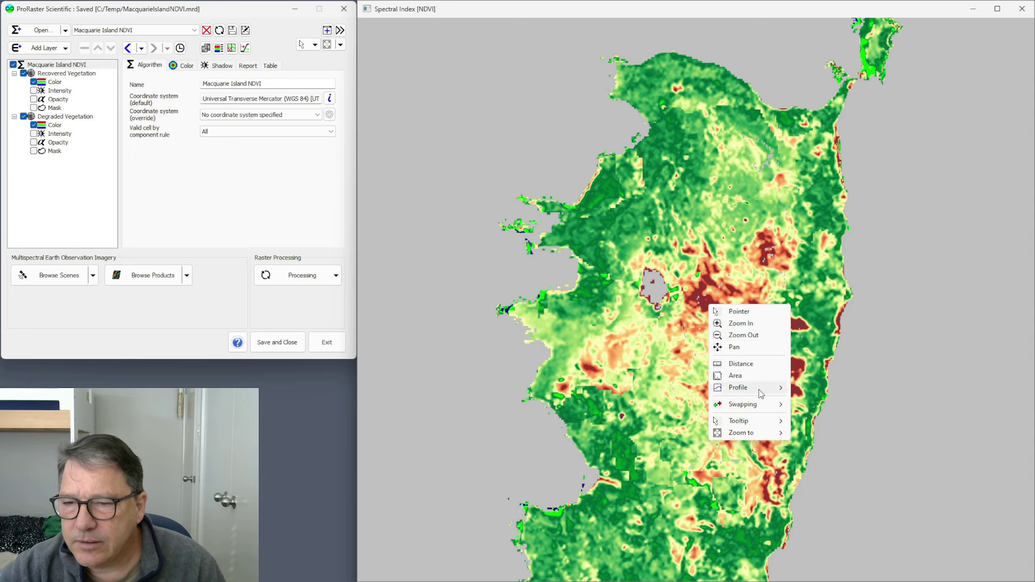
mouse_move(753, 406)
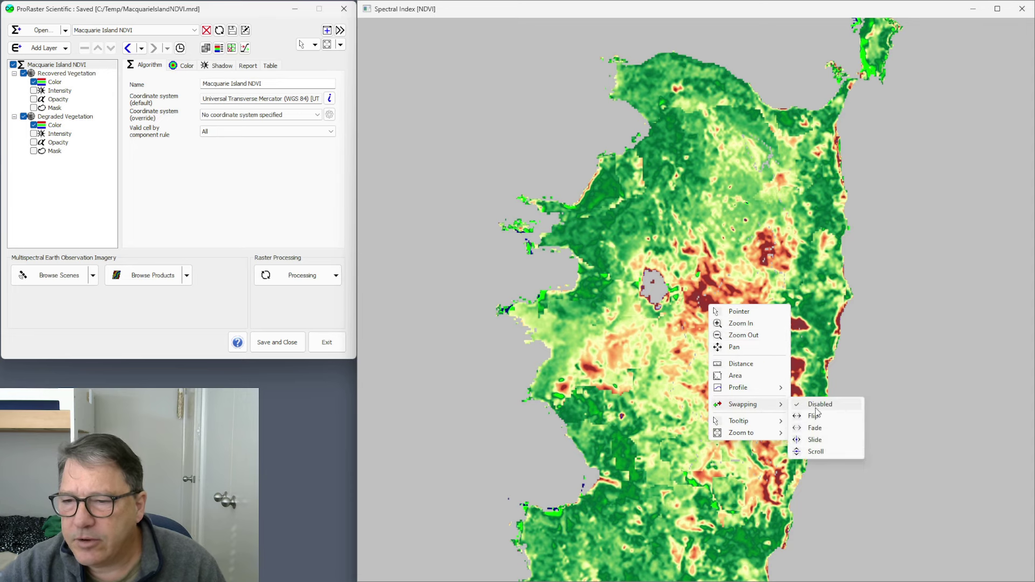
click(819, 452)
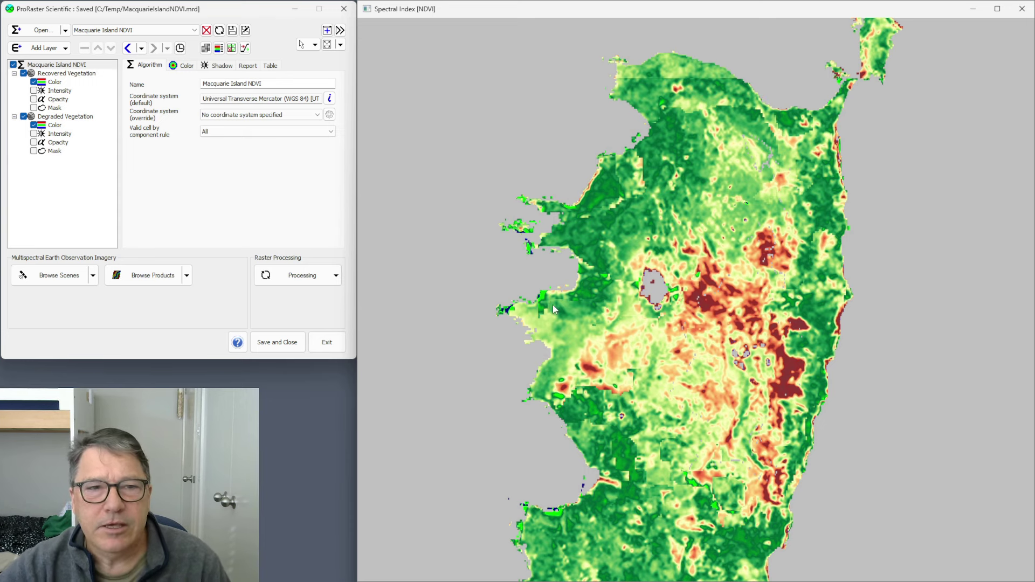
right_click(737, 262)
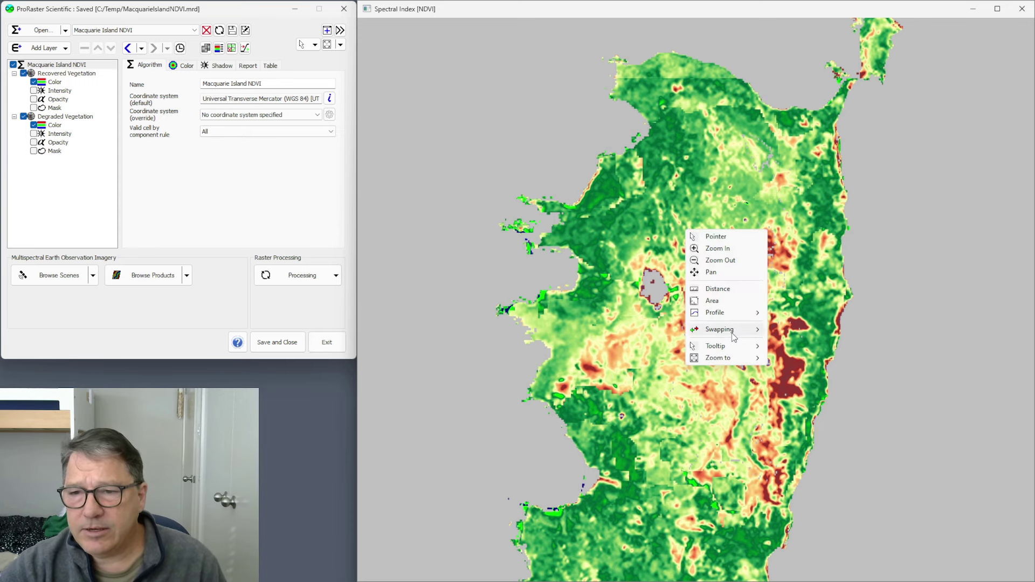
mouse_move(744, 330)
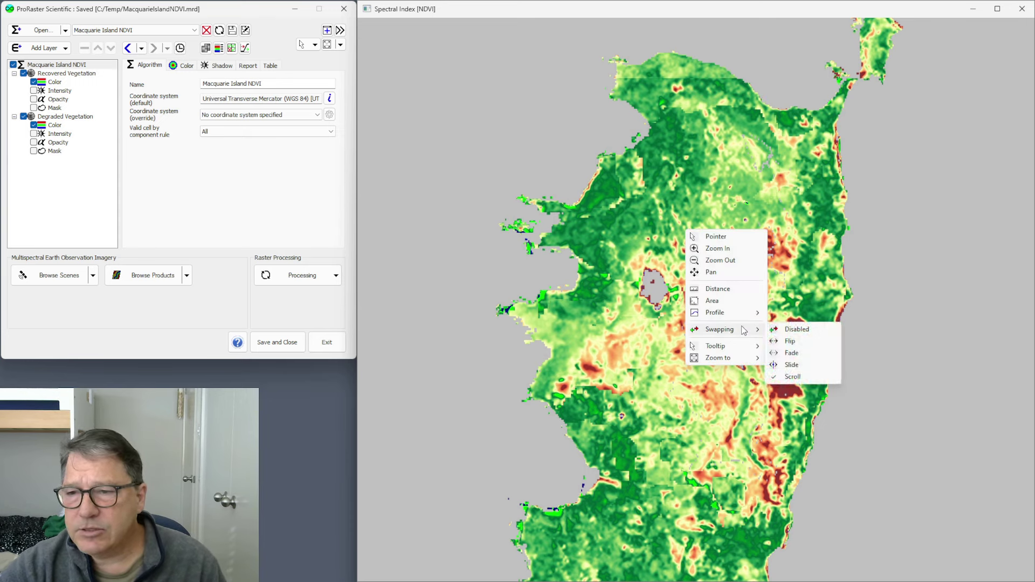
click(797, 330)
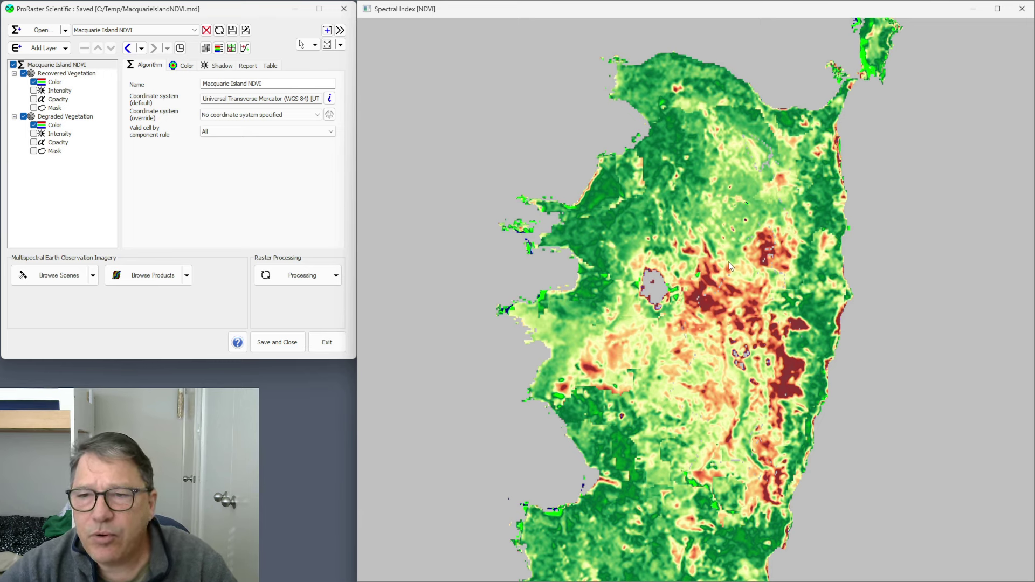
right_click(692, 225)
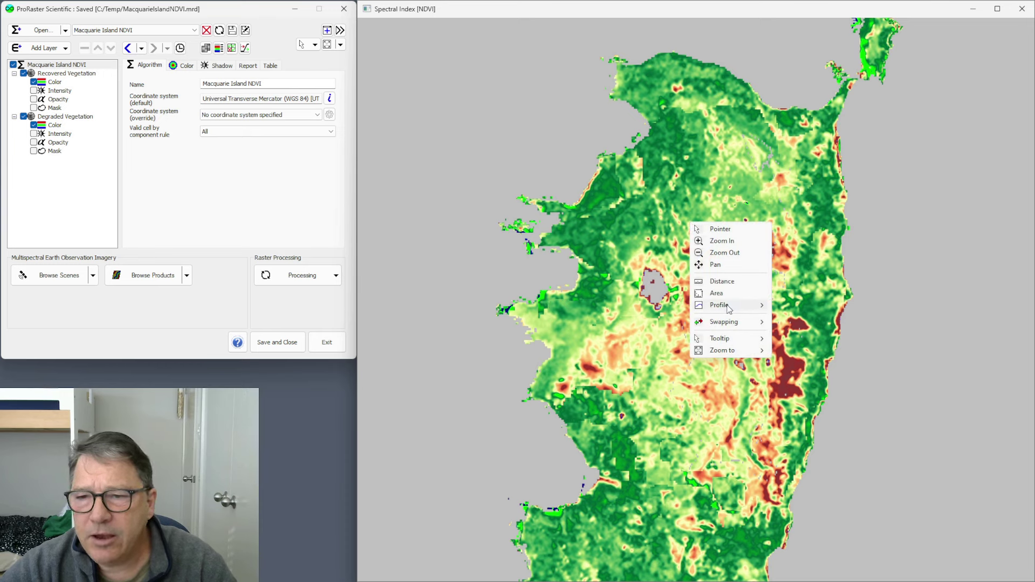
mouse_move(728, 309)
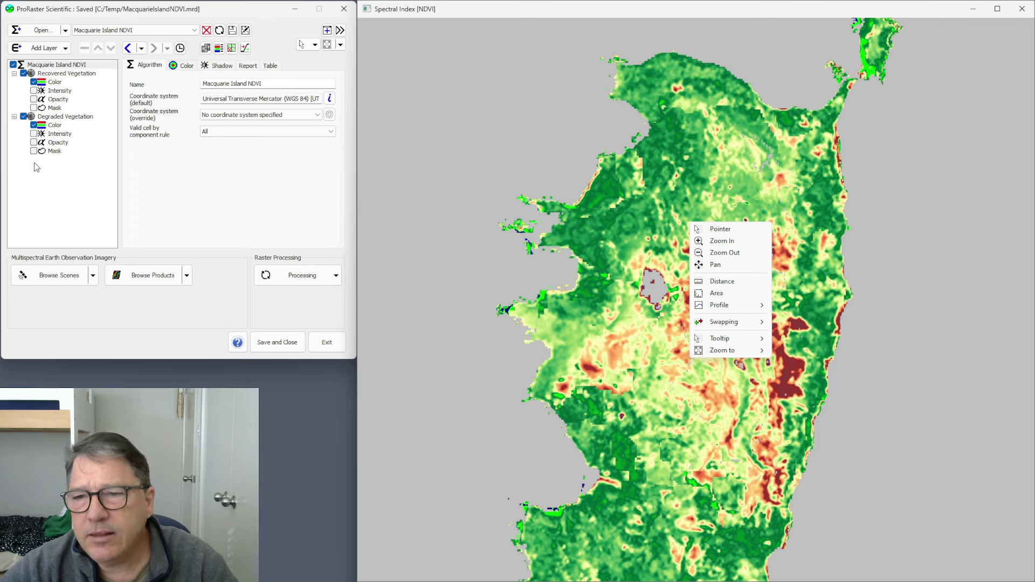
click(542, 164)
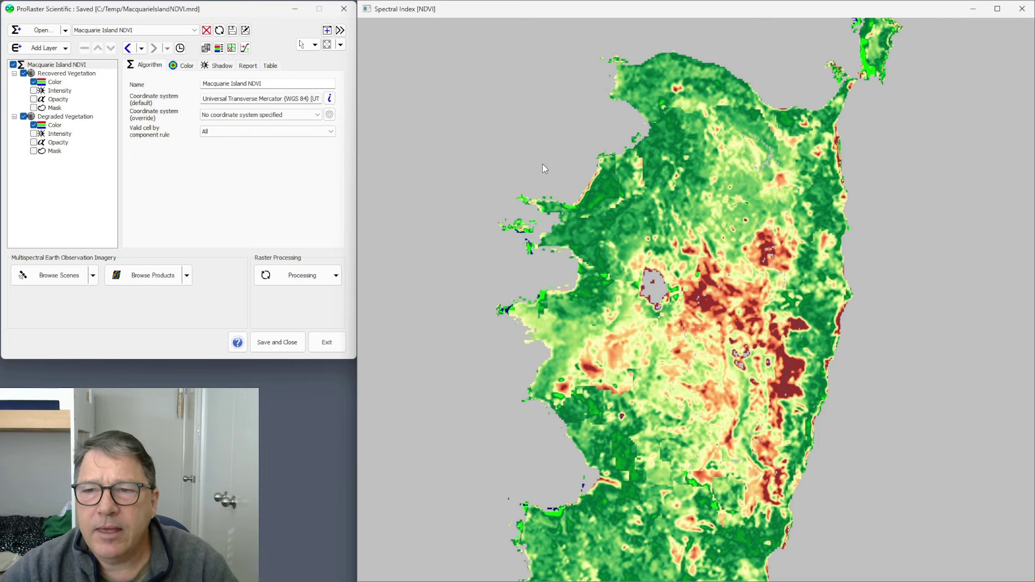